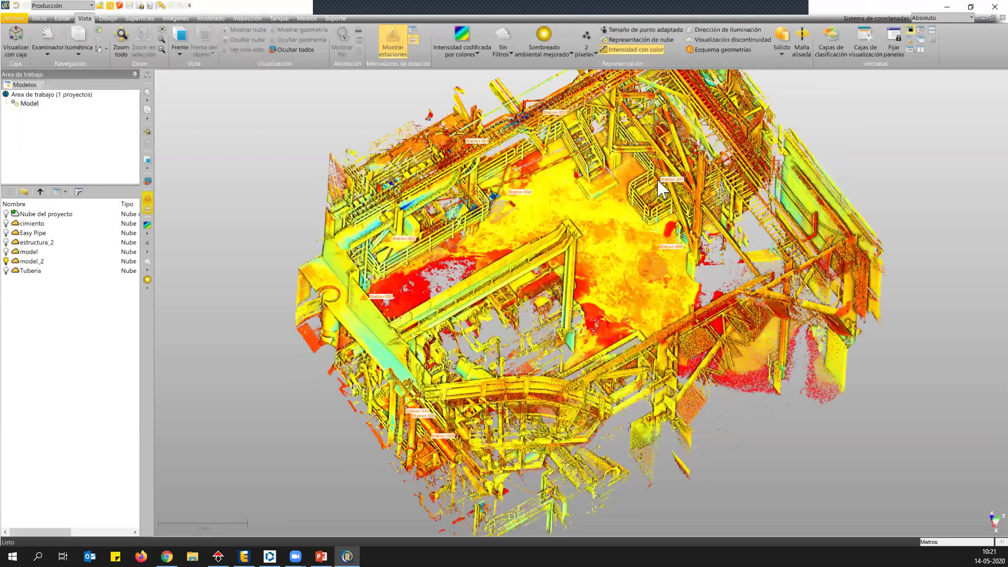
Step: Hide the model_2 cloud and display the Nube del proyecto cloud to examine the full scan from several angles
drag(531, 337, 556, 370)
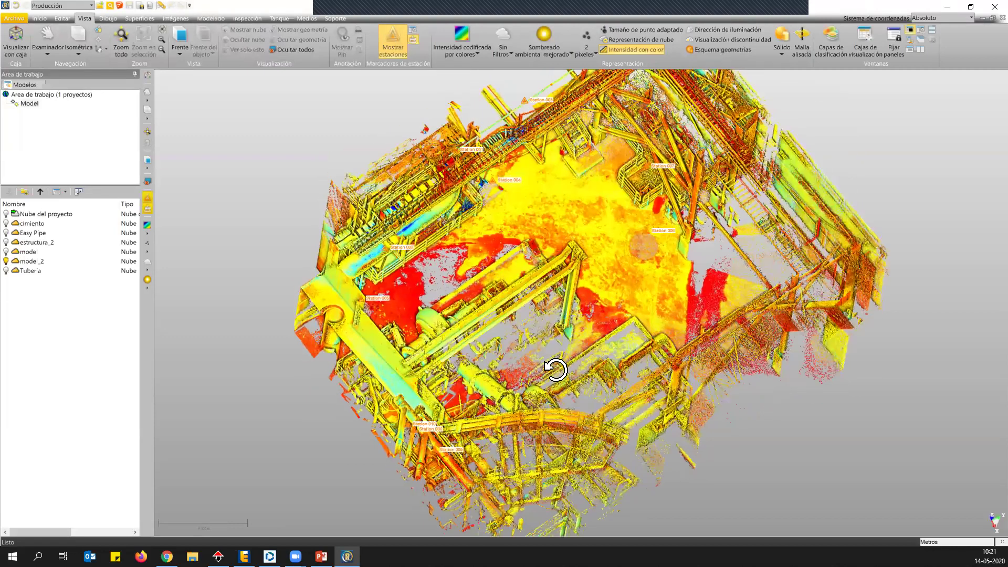
drag(428, 402, 420, 387)
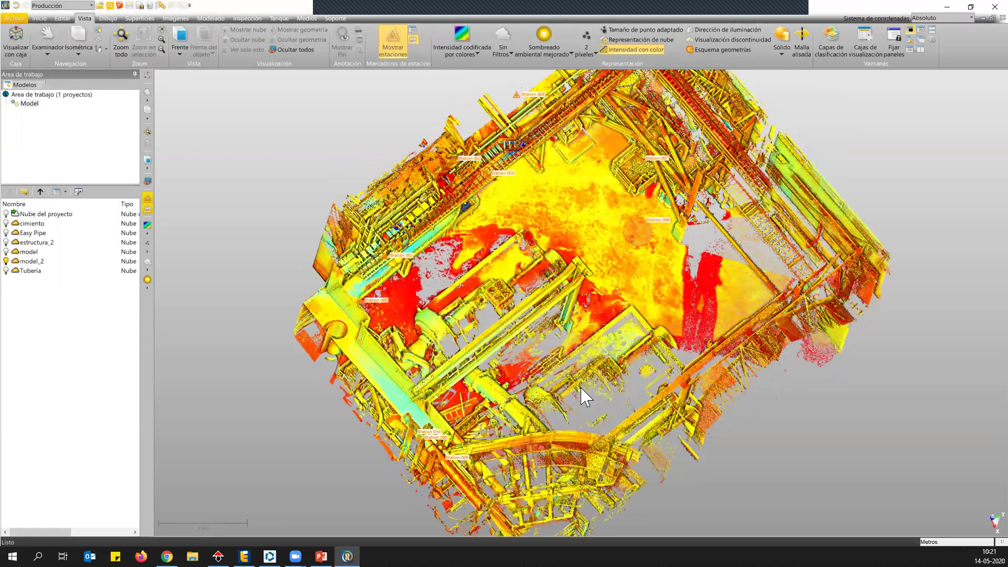
drag(480, 241, 532, 175)
drag(503, 271, 502, 269)
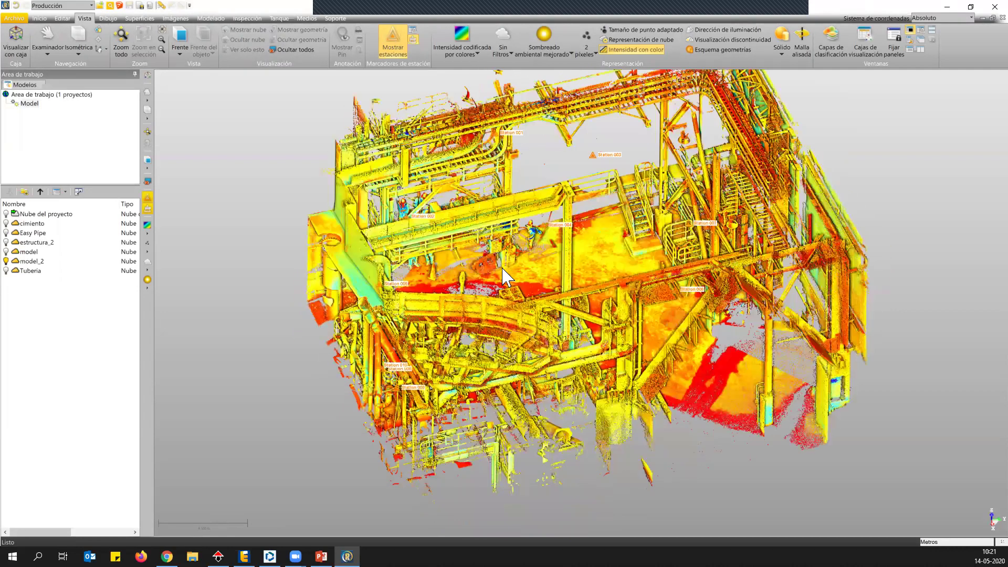
click(6, 262)
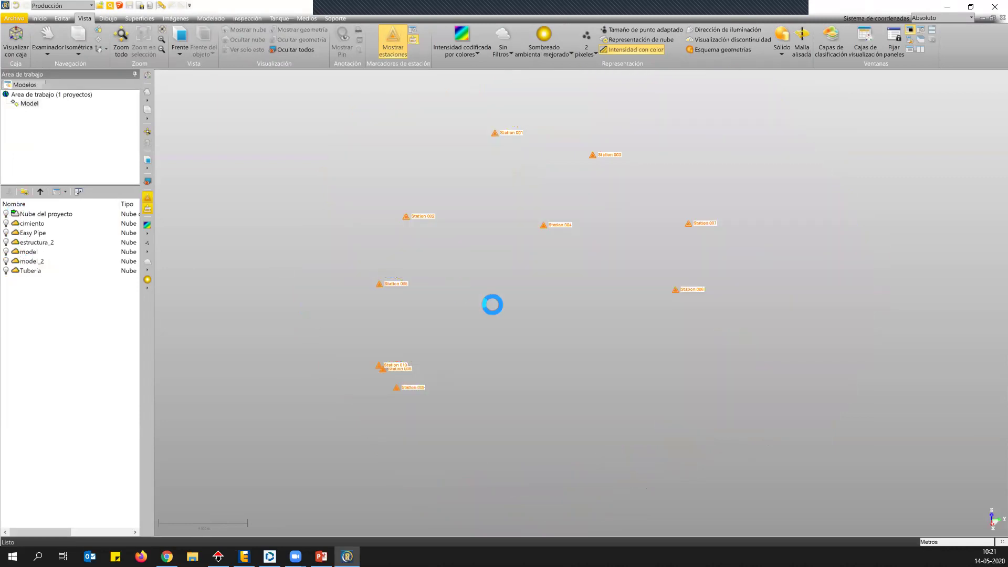
drag(560, 295, 533, 244)
scroll(628, 300, up, 3)
drag(529, 347, 630, 292)
scroll(563, 294, up, 2)
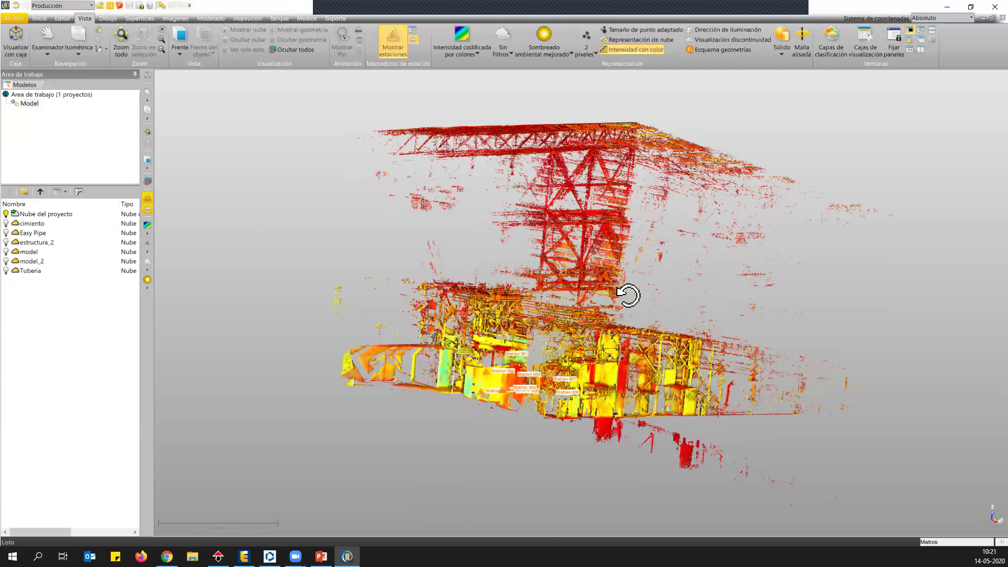
Step: Hide the Nube del proyecto and model_2 clouds so only the Tuberia cloud is displayed
click(15, 212)
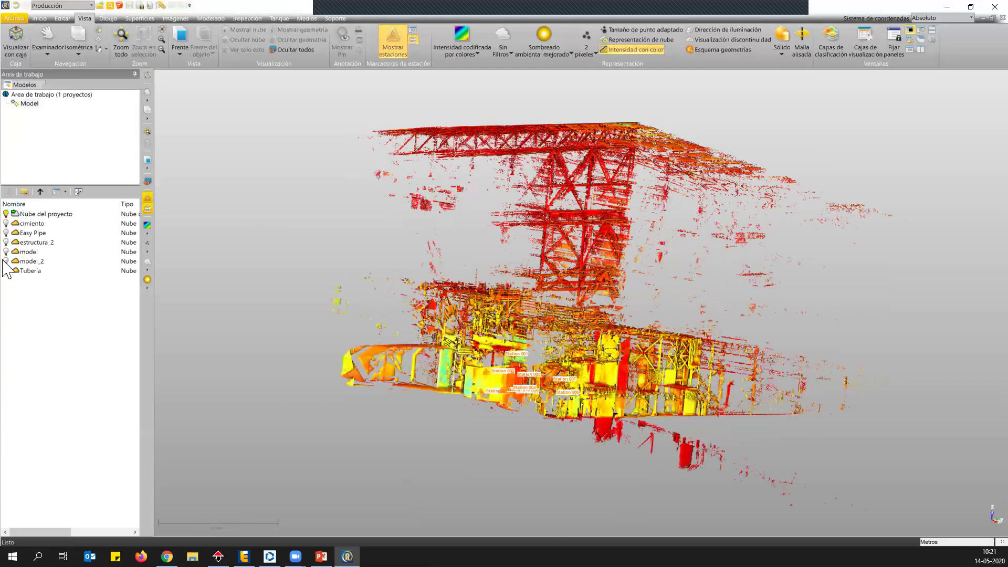
click(7, 260)
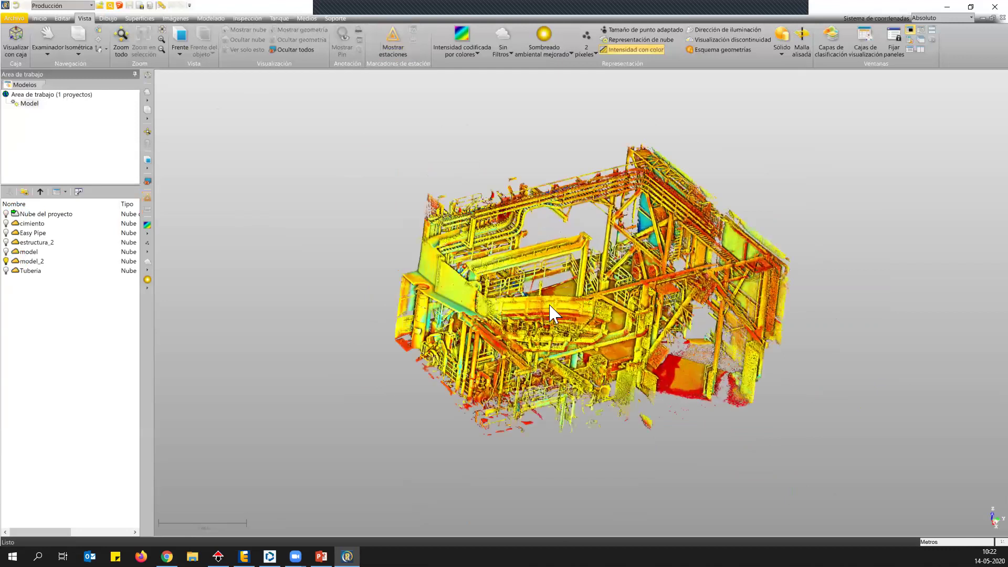
click(6, 260)
click(6, 271)
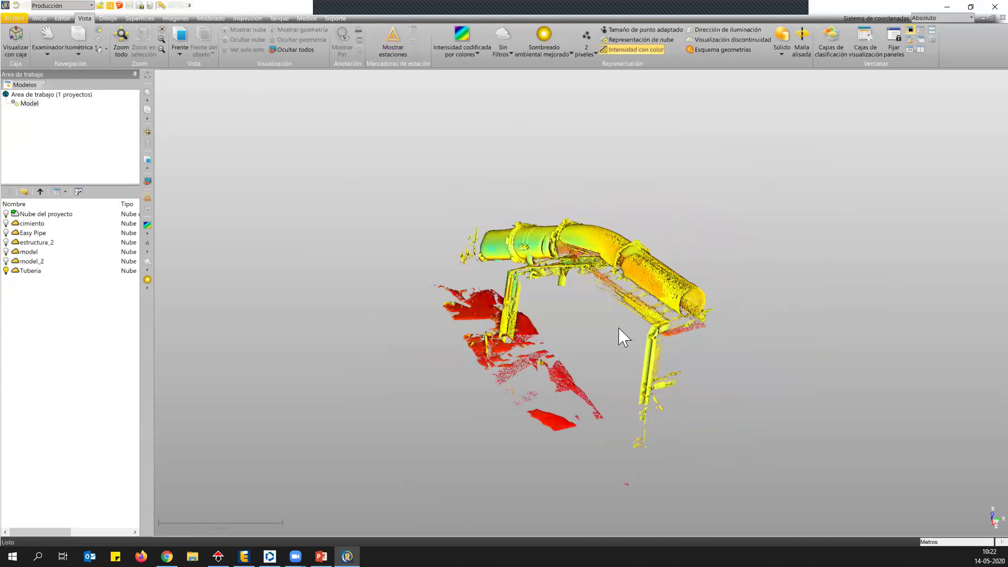
drag(624, 393, 527, 411)
scroll(528, 334, up, 2)
drag(540, 225, 504, 201)
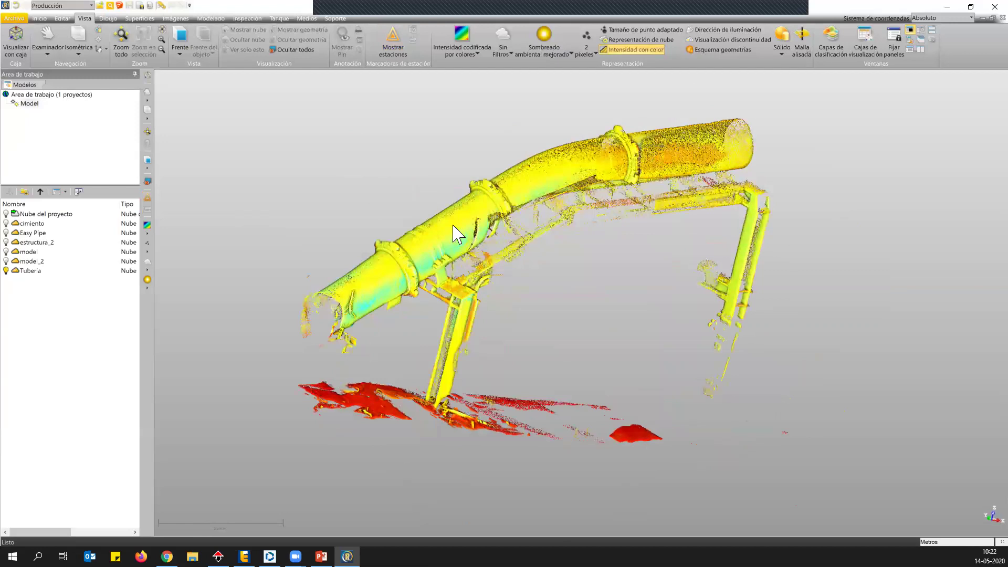
Step: Start the cloud-based modeler on the Tuberia cloud and keep only the points fenced around the straight pipe section below the elbow
click(32, 271)
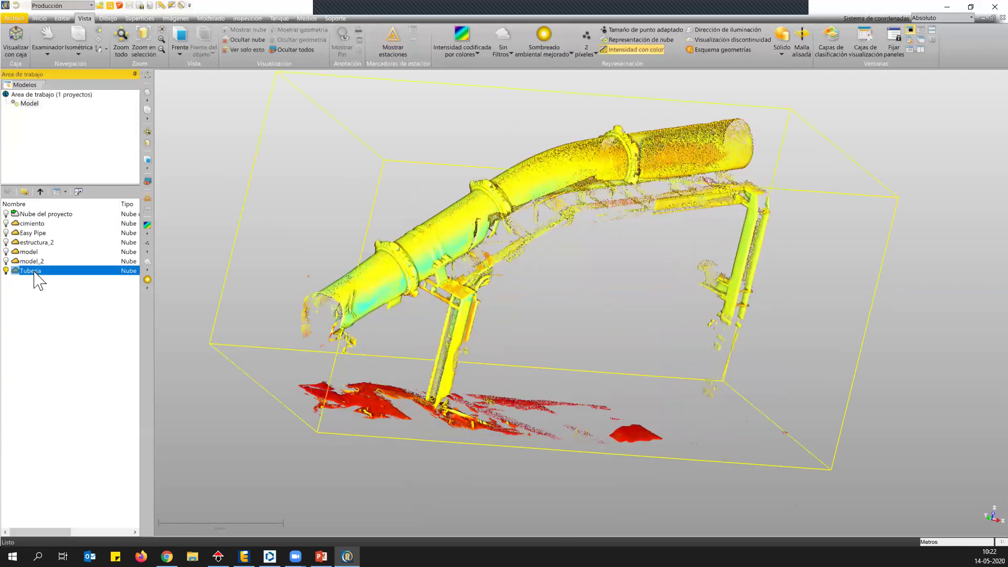
click(214, 19)
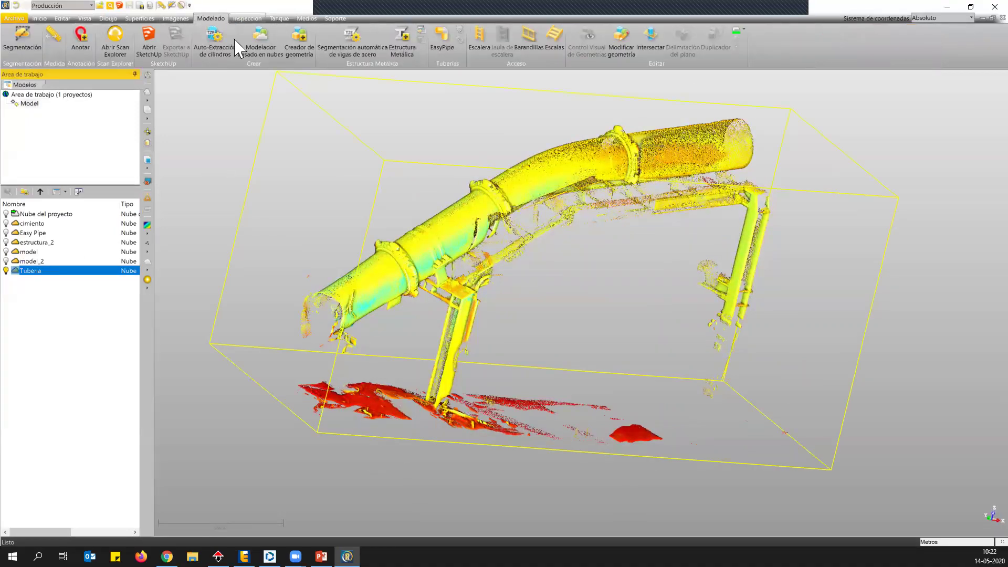
click(266, 43)
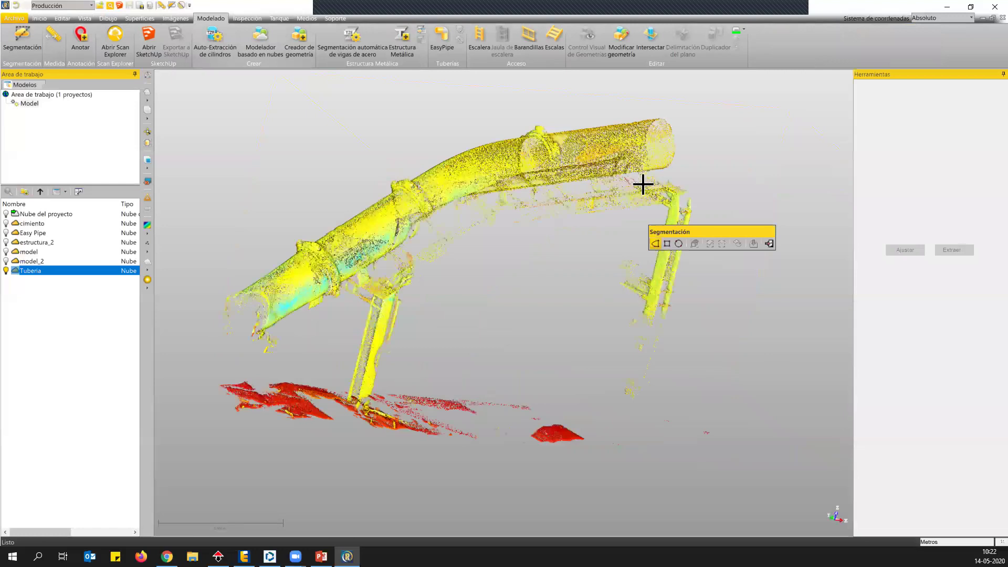
middle_drag(569, 196, 561, 175)
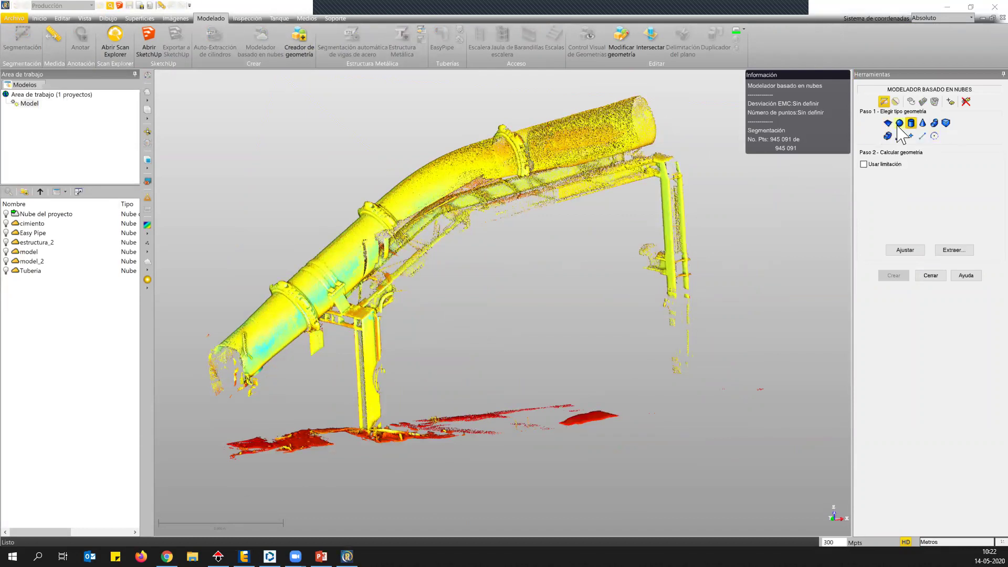
drag(463, 275, 372, 259)
drag(559, 185, 515, 169)
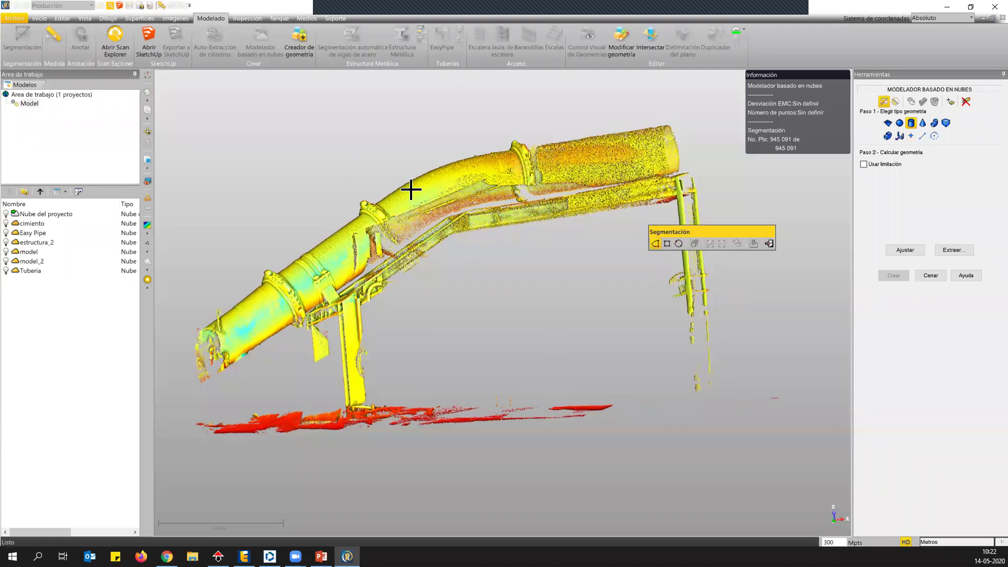
click(360, 291)
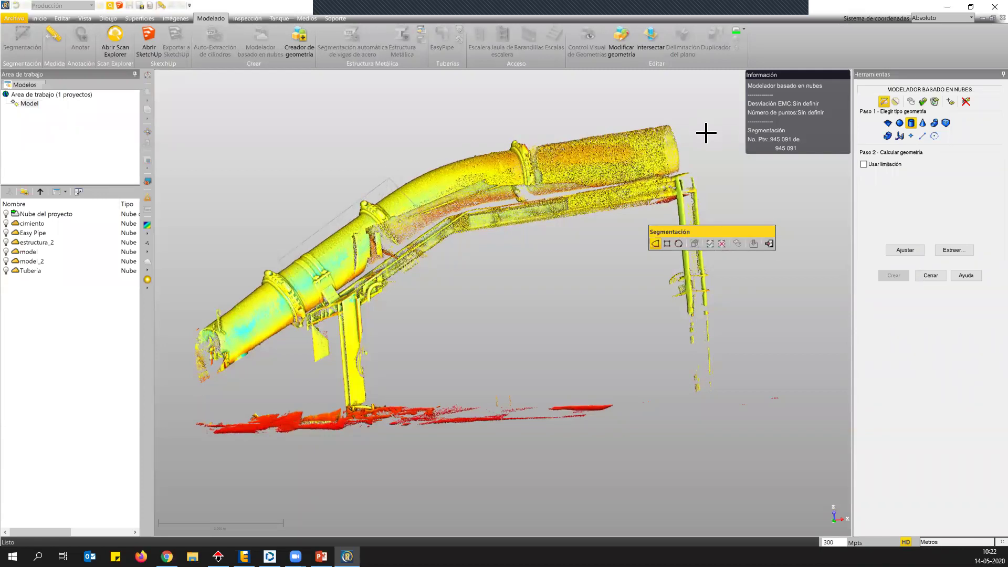
click(709, 243)
Step: Looking along the pipe axis, segment the cloud with a circular fence and keep only the pipe wall points inside it
drag(456, 263, 420, 349)
mouse_move(384, 235)
mouse_down()
mouse_move(375, 235)
mouse_move(391, 234)
mouse_up()
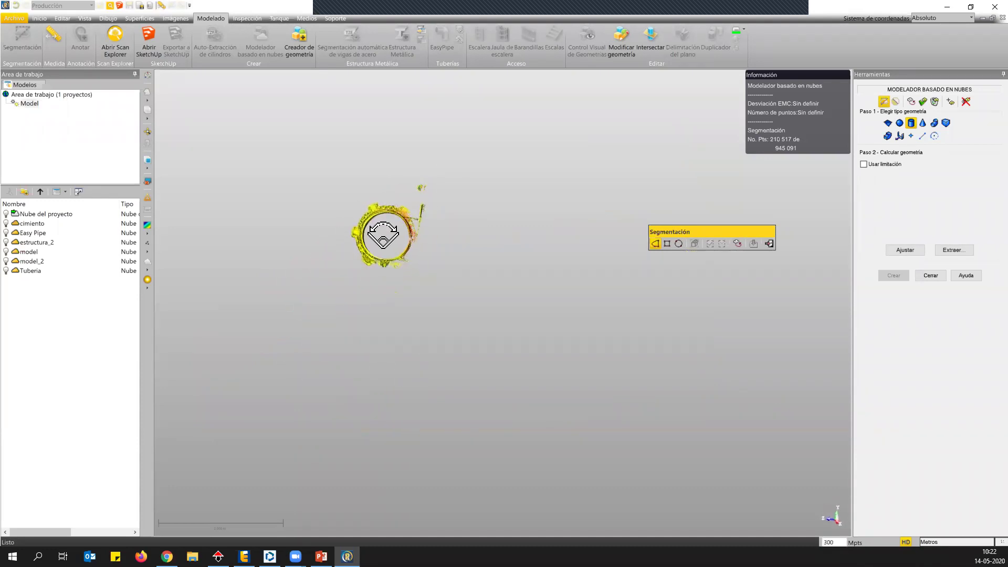
scroll(378, 226, up, 3)
click(678, 243)
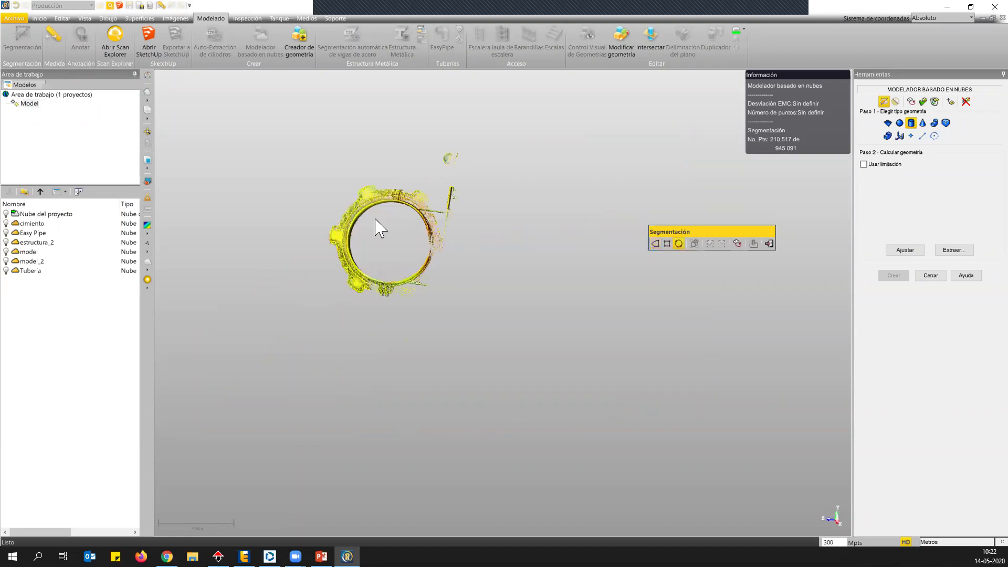
click(391, 229)
click(709, 243)
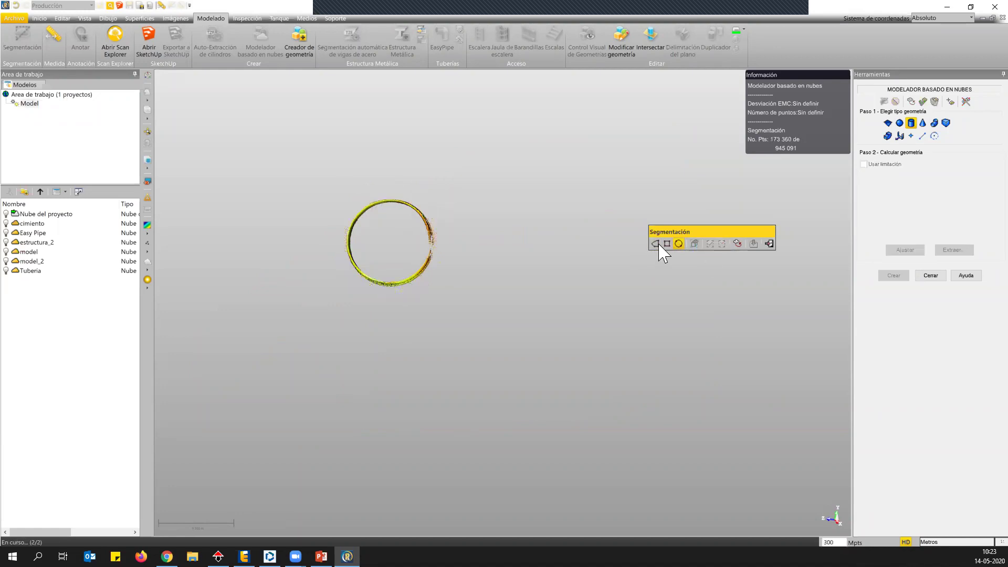
Step: Fit a cylinder to the segmented pipe points, inspect the fit, and create the cylinder geometry
drag(474, 247, 520, 220)
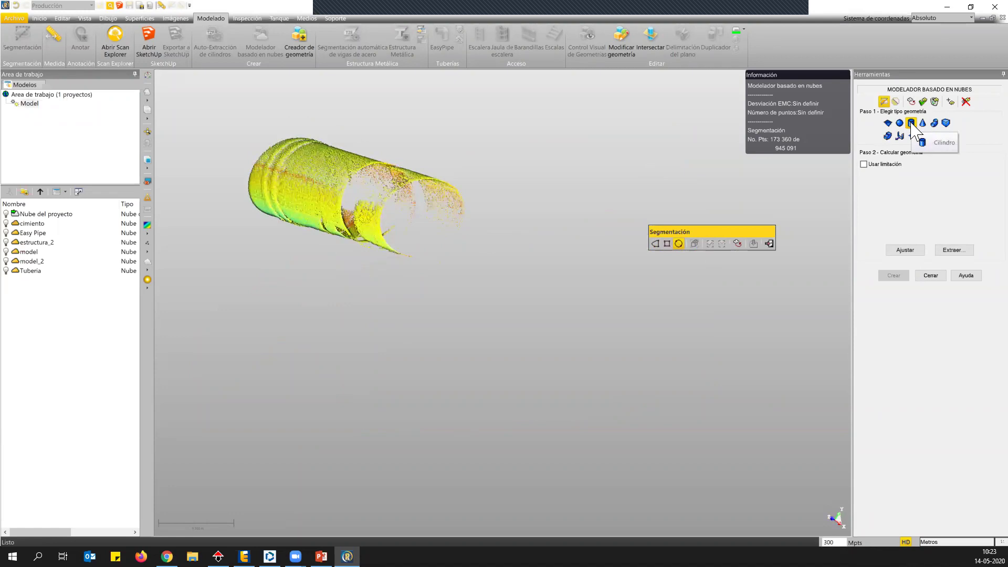
click(905, 250)
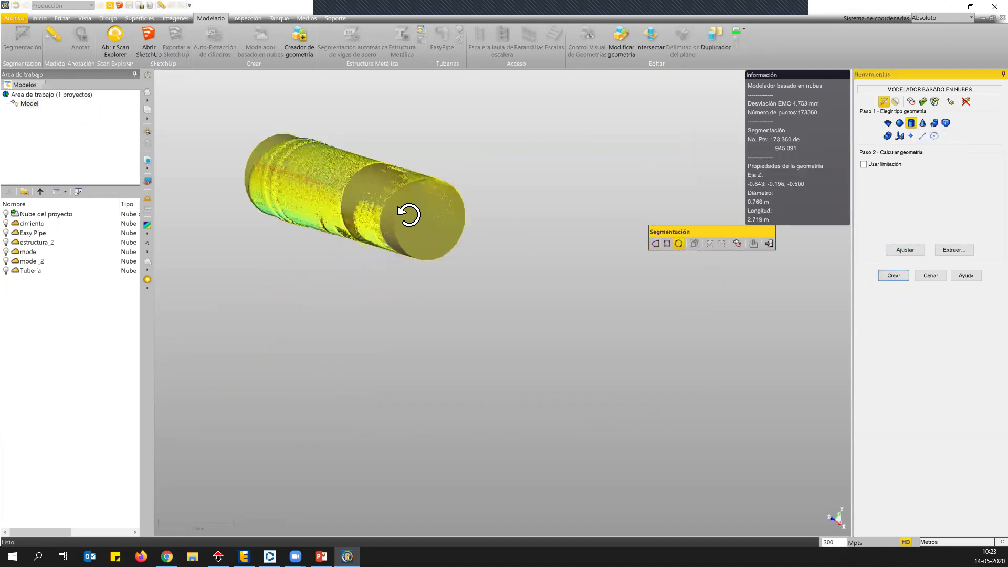
drag(409, 214, 452, 182)
scroll(352, 183, up, 1)
middle_drag(355, 179, 453, 293)
mouse_move(452, 289)
mouse_down()
mouse_move(416, 186)
mouse_move(326, 349)
mouse_move(461, 353)
mouse_move(469, 298)
mouse_up()
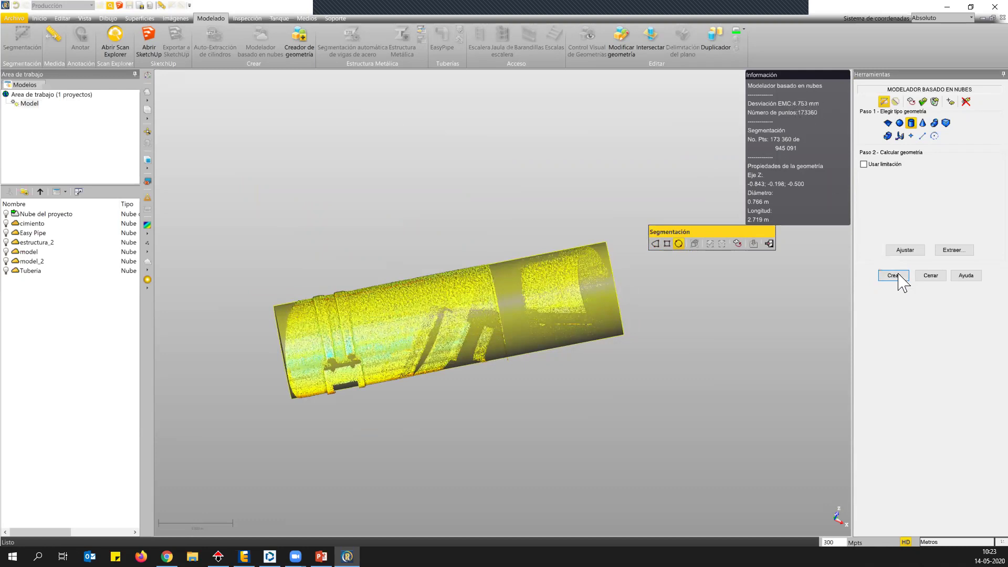
drag(363, 376, 348, 320)
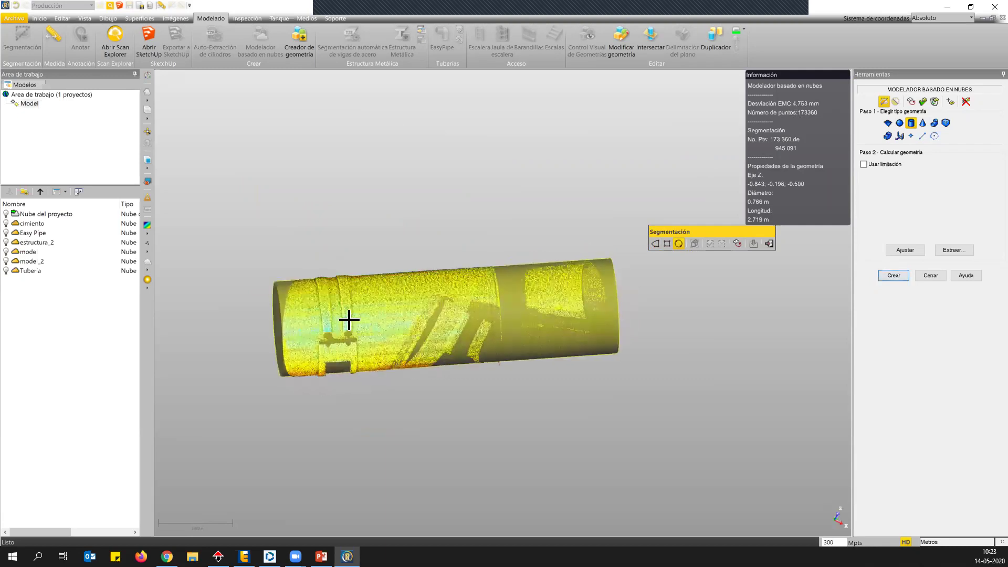
scroll(322, 305, up, 3)
scroll(348, 247, up, 2)
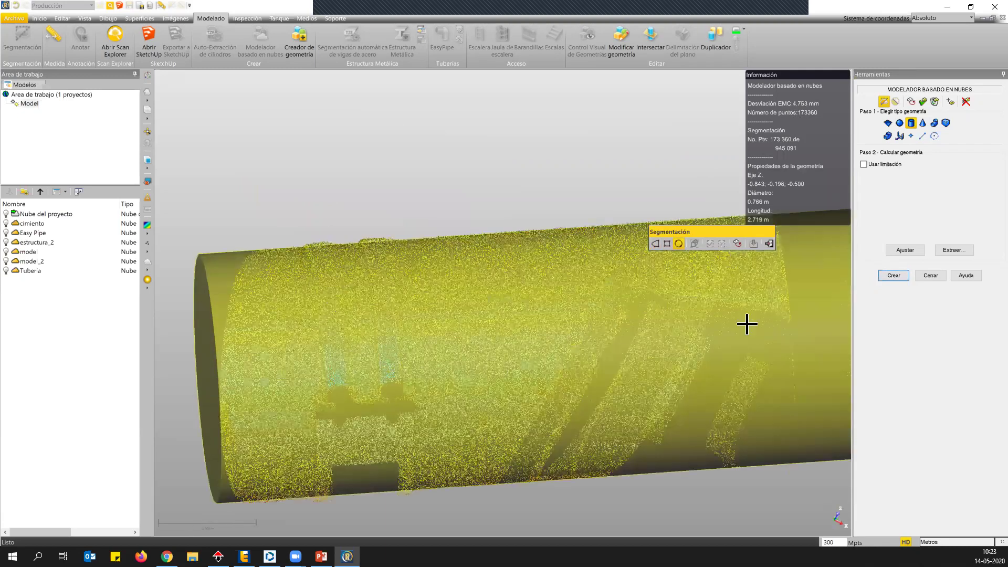
scroll(532, 252, down, 4)
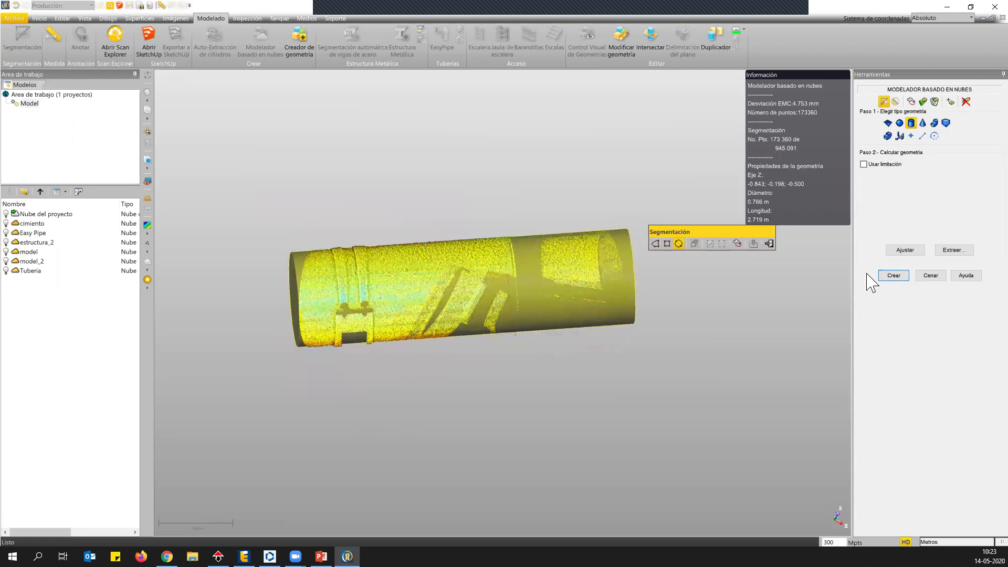
click(893, 275)
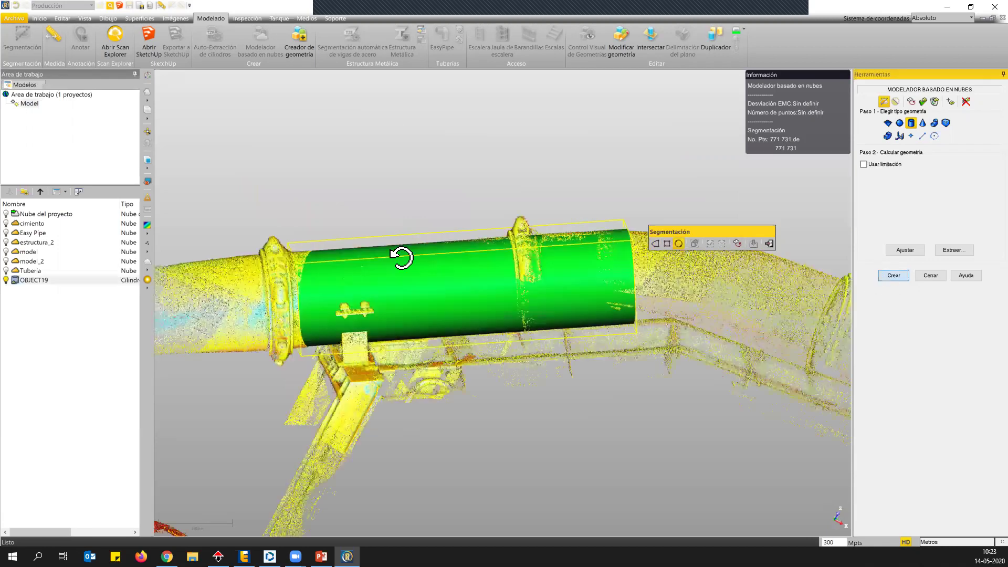
Step: Fence the straight pipe section beyond the elbow with a polygon and keep only the points inside it
scroll(500, 266, down, 1)
scroll(603, 289, down, 3)
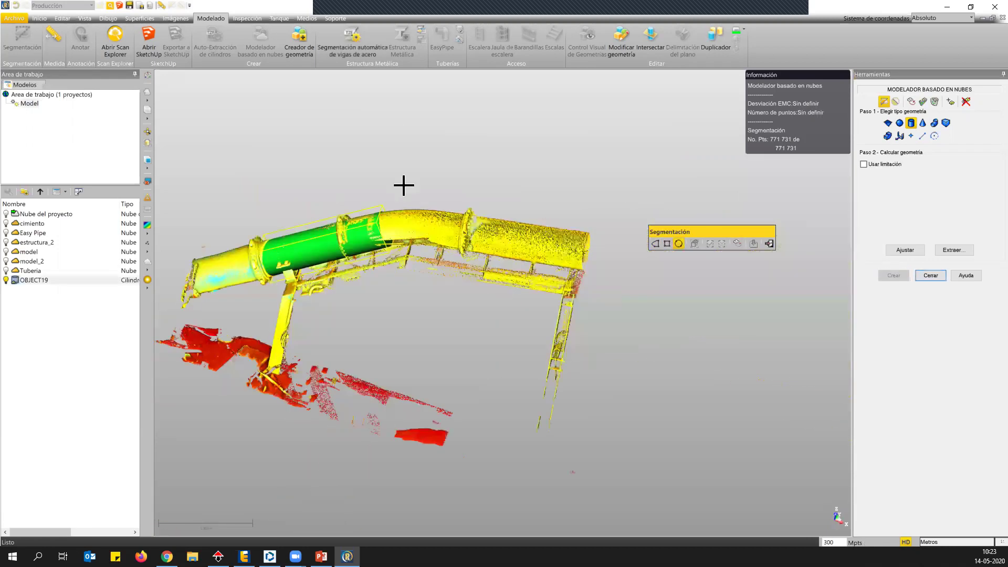
drag(403, 185, 412, 252)
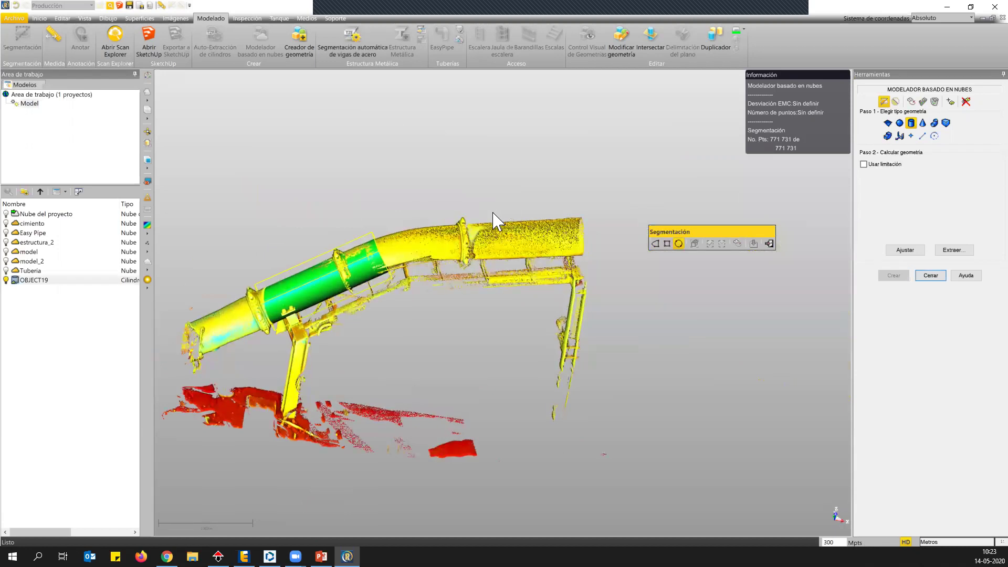
click(477, 215)
click(656, 244)
click(482, 269)
click(592, 273)
click(599, 219)
click(721, 244)
click(710, 244)
Step: View the second pipe section end-on and use a circular fence to discard the support points around its wall
drag(563, 266, 409, 301)
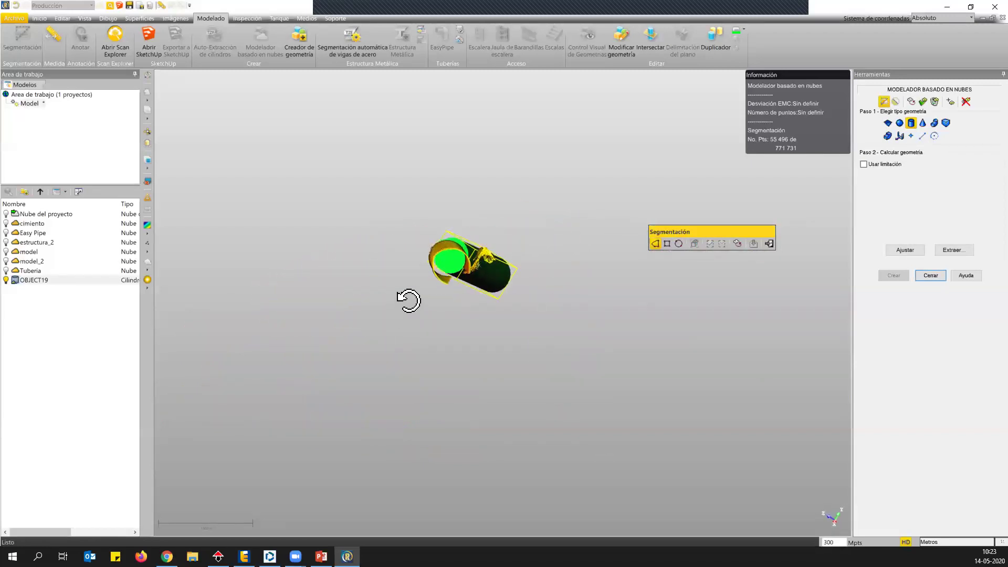
scroll(447, 226, up, 5)
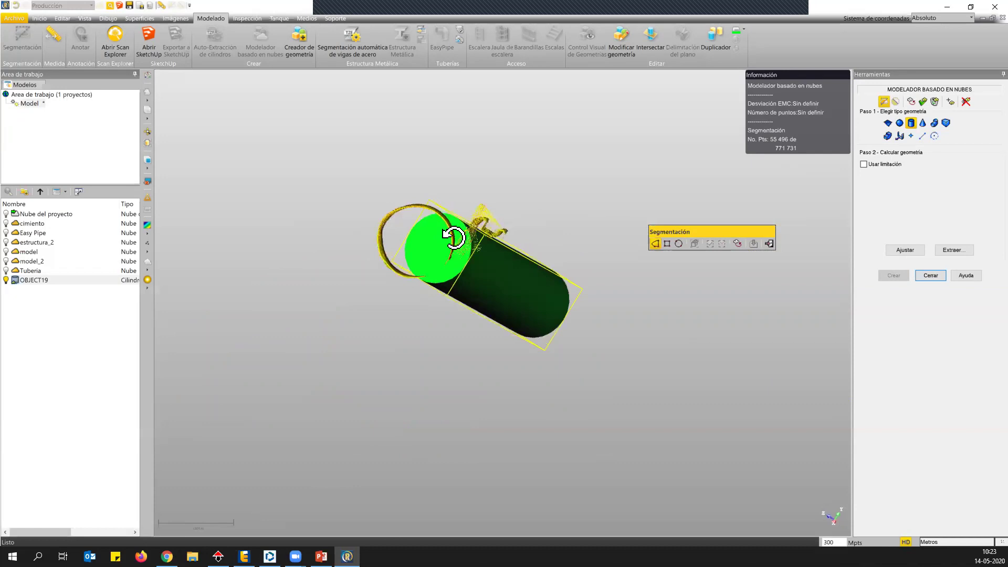
click(678, 243)
click(405, 206)
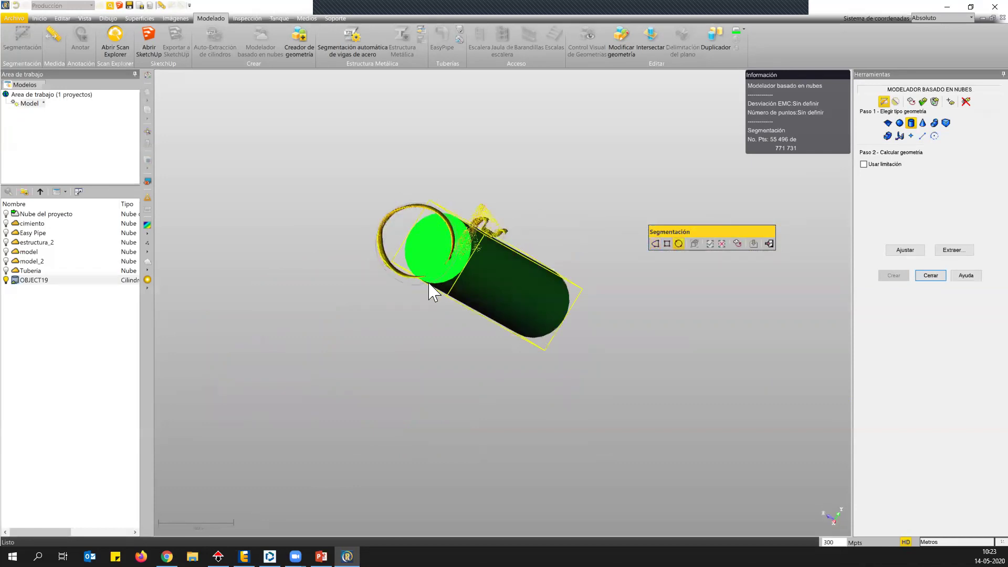
click(710, 244)
Step: Enable constraints, add a 3D secant with the same radius as the first cylinder, and fit a cylinder to the second pipe section
drag(621, 295, 651, 278)
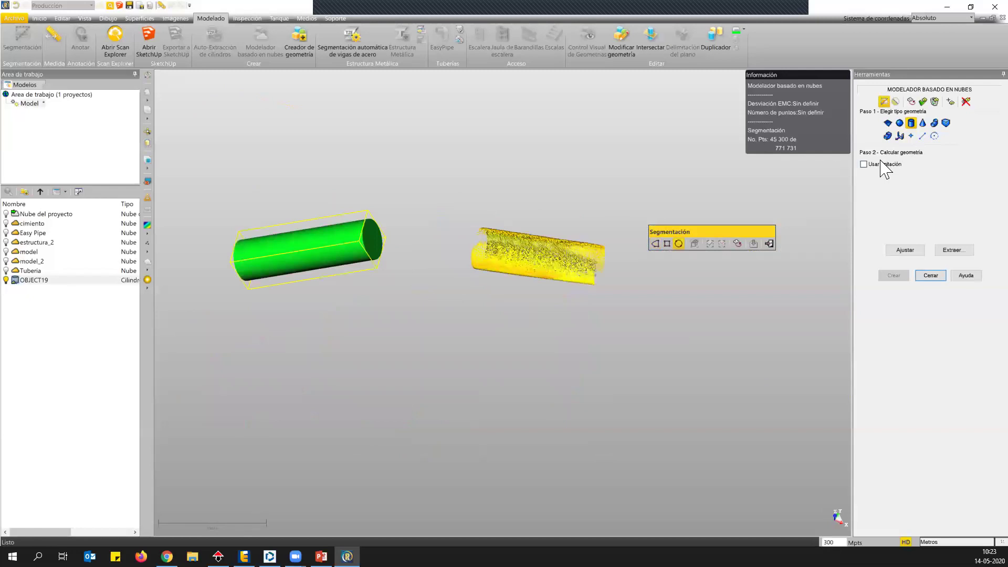
click(864, 164)
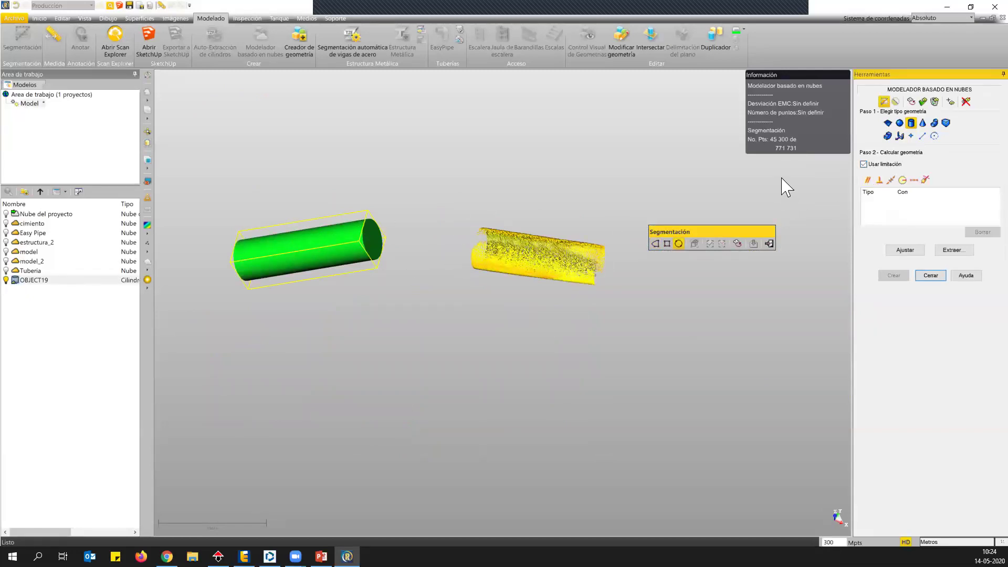
click(926, 181)
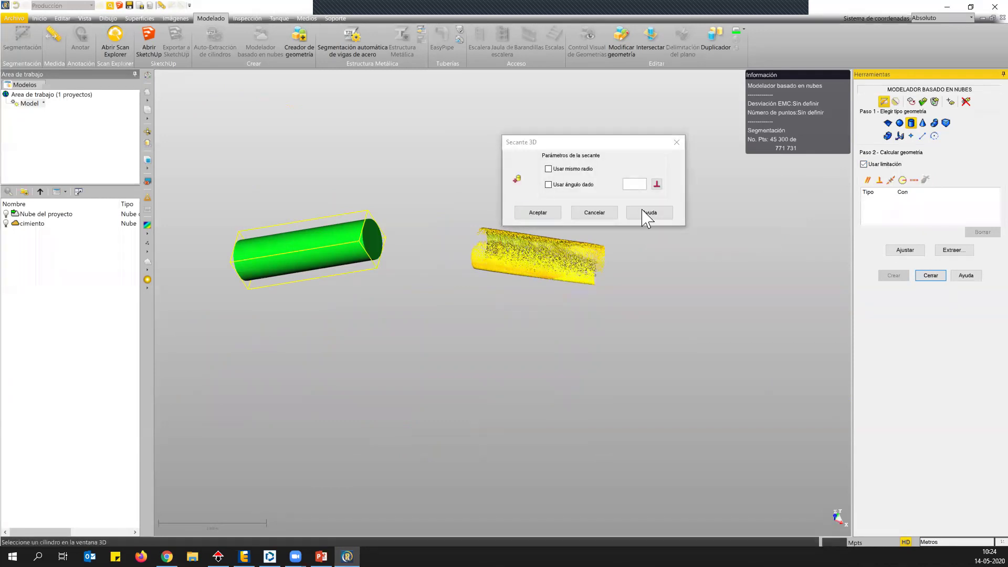
click(319, 234)
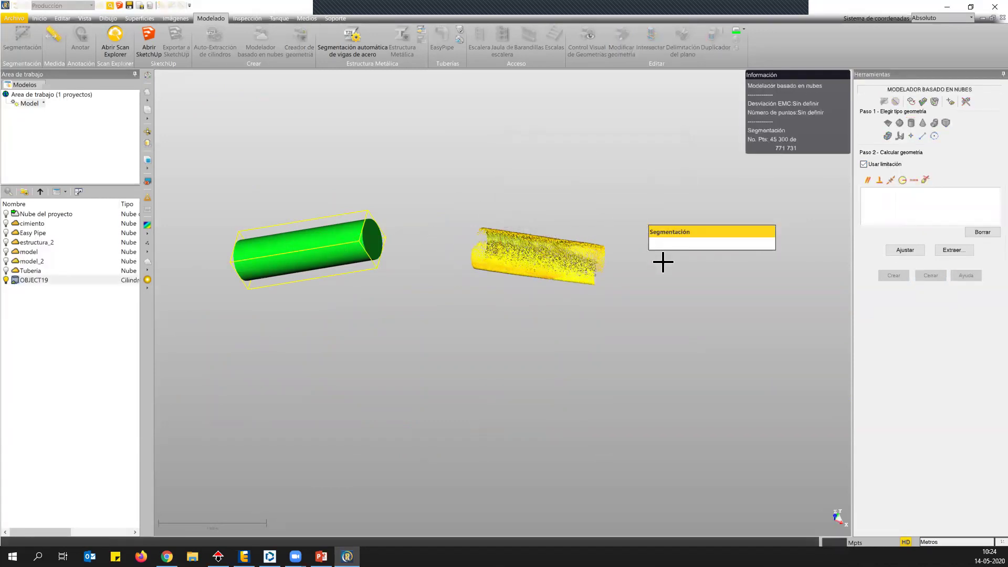
click(906, 249)
drag(654, 265, 527, 218)
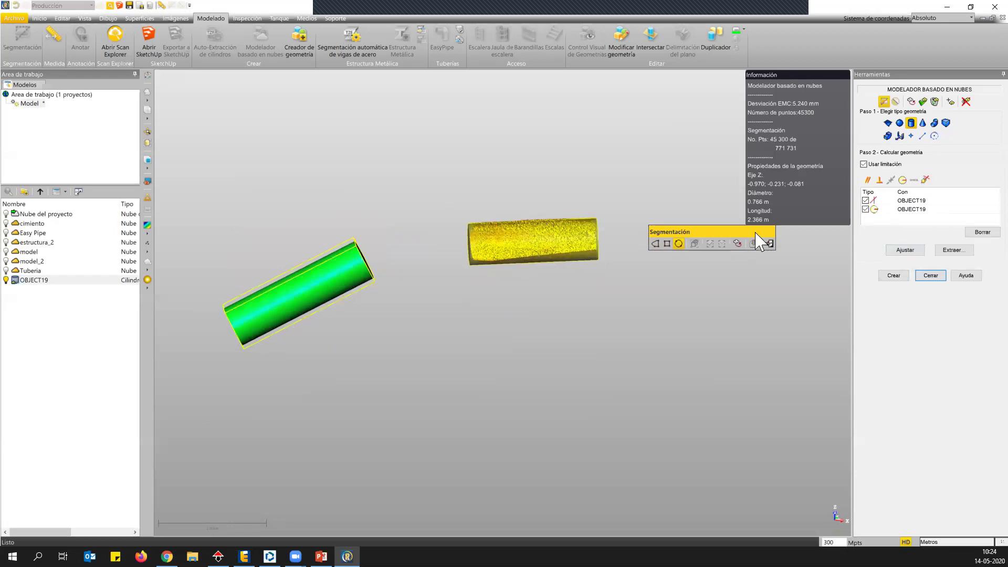
Step: Create the second section's cylinder, and fence the elbow between both cylinders with a polygon, keeping only the inside points
click(896, 276)
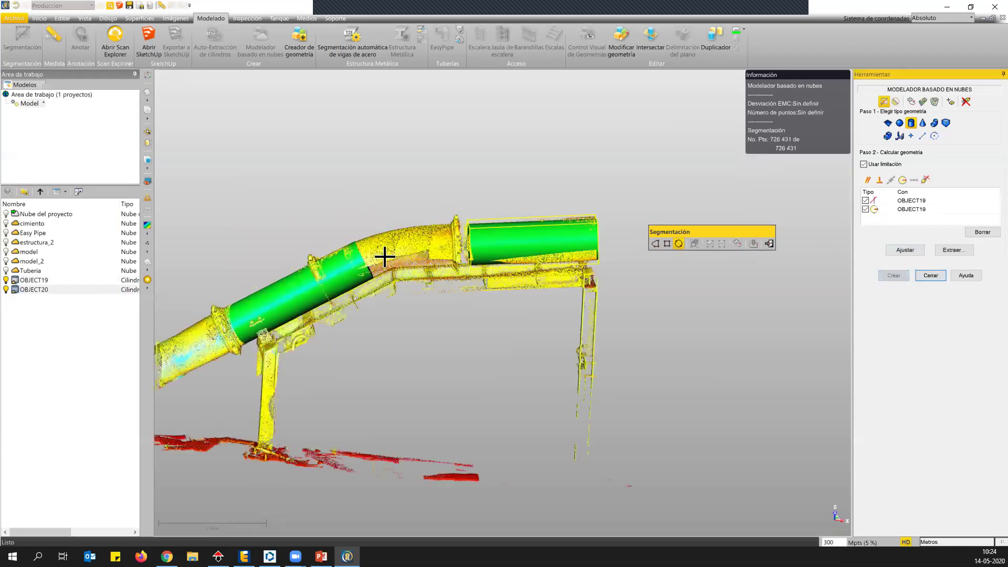
drag(469, 189, 472, 209)
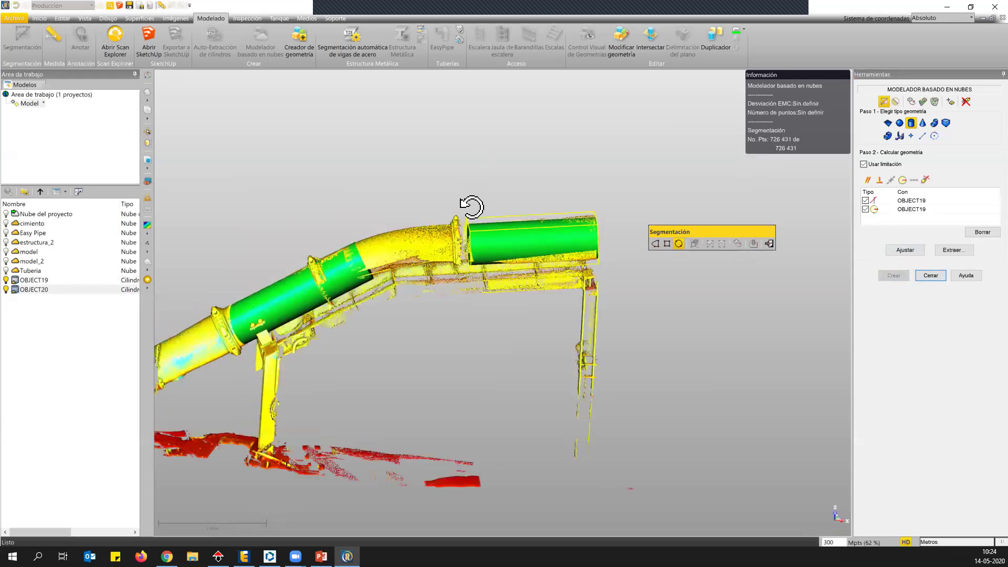
click(356, 239)
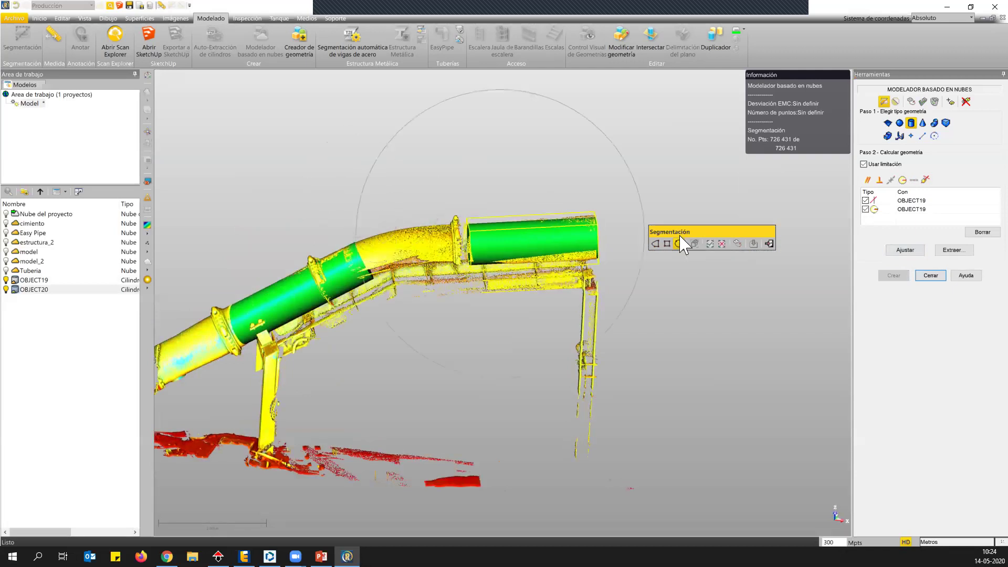
click(655, 244)
click(364, 235)
click(380, 281)
click(710, 243)
Step: Hide both cylinders and discard the flange points at the end of the elbow with a polygonal fence
drag(418, 280, 205, 289)
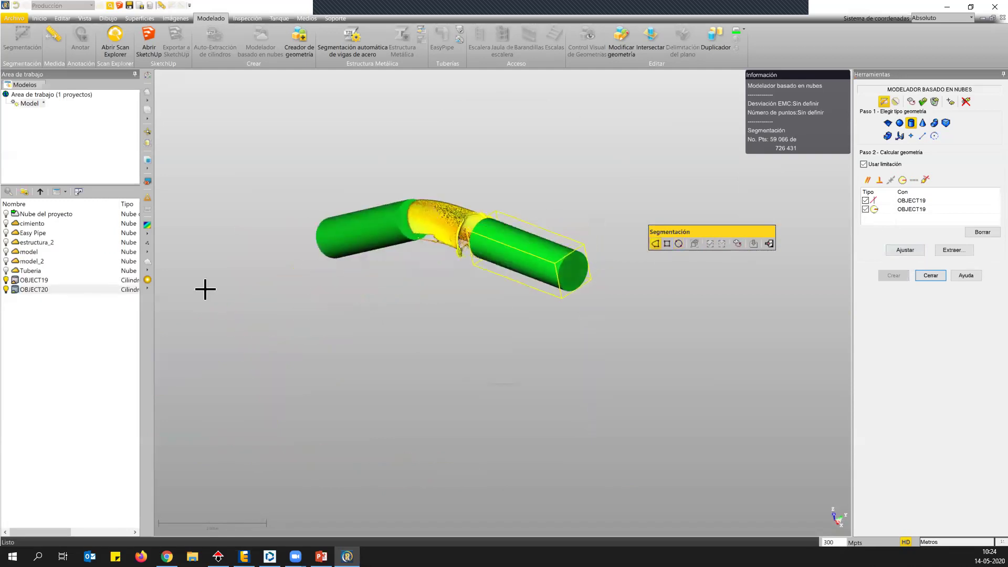
click(6, 280)
click(7, 289)
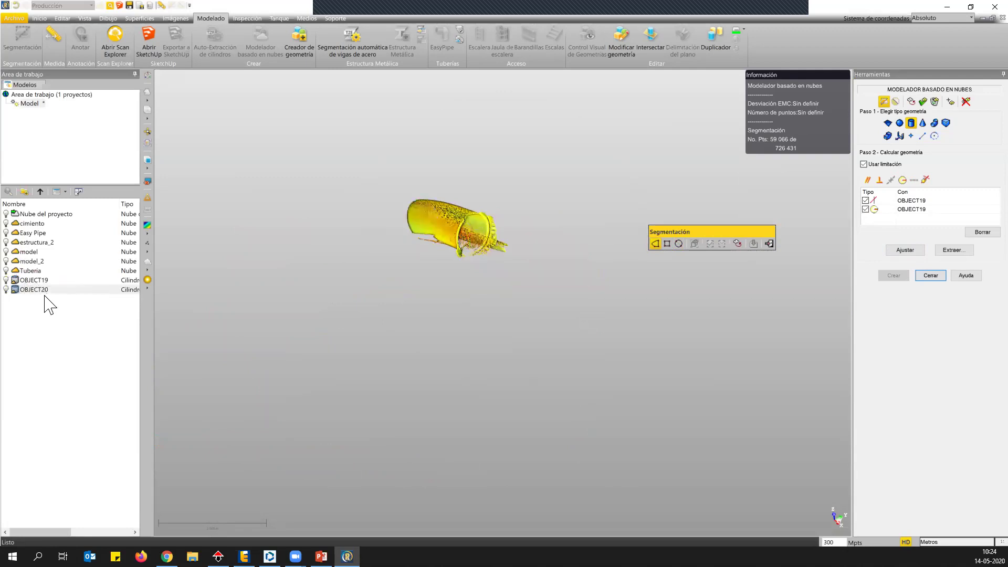
drag(543, 261, 488, 294)
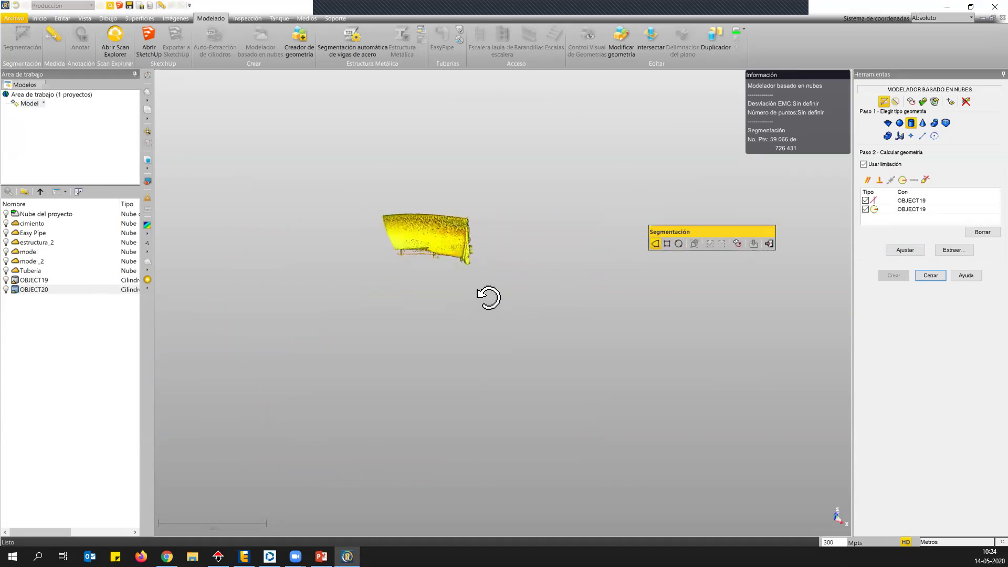
click(466, 216)
click(461, 270)
click(506, 263)
double_click(521, 219)
click(723, 244)
Step: View the elbow end-on and discard the leftover support points beside its wall with polygonal fences
drag(515, 254, 513, 315)
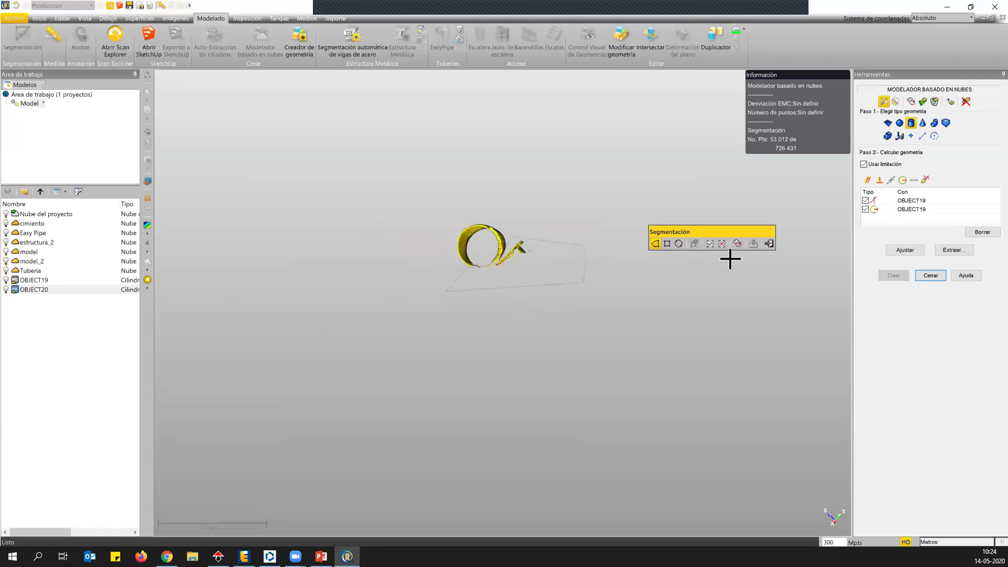
mouse_move(473, 252)
middle_down()
mouse_move(416, 239)
mouse_move(522, 389)
mouse_move(490, 303)
mouse_move(504, 300)
mouse_move(480, 261)
middle_up()
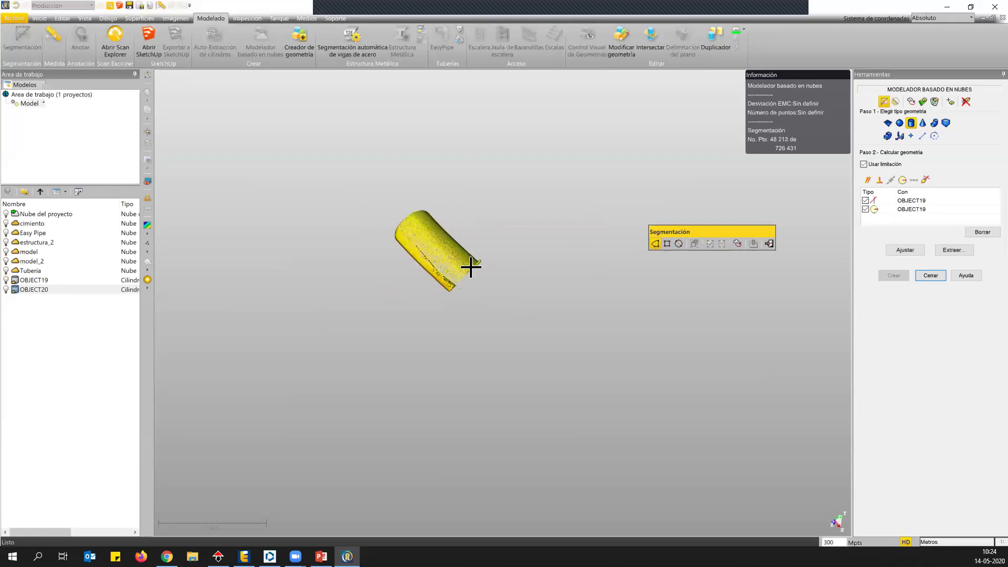
click(721, 243)
Step: Choose the torus geometry type, show both cylinders again, and constrain the torus between OBJECT19 and OBJECT20
click(934, 123)
middle_drag(531, 374, 553, 247)
middle_drag(469, 367, 474, 362)
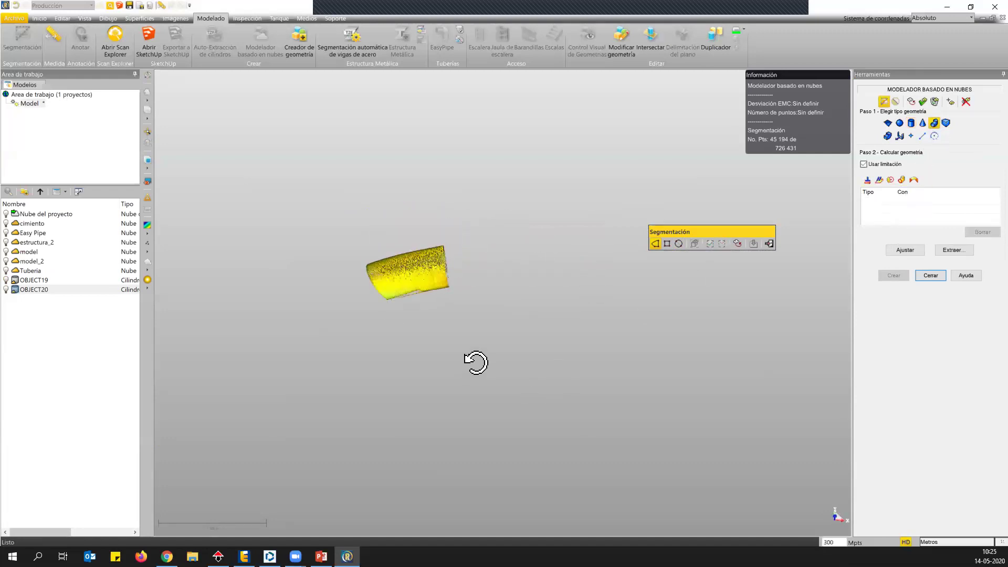
click(914, 180)
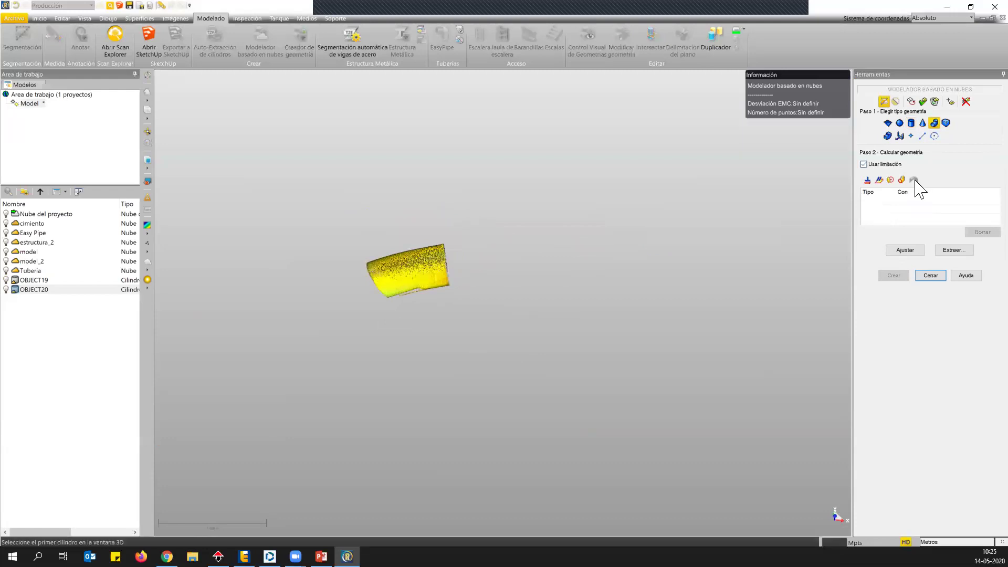
click(5, 289)
click(6, 281)
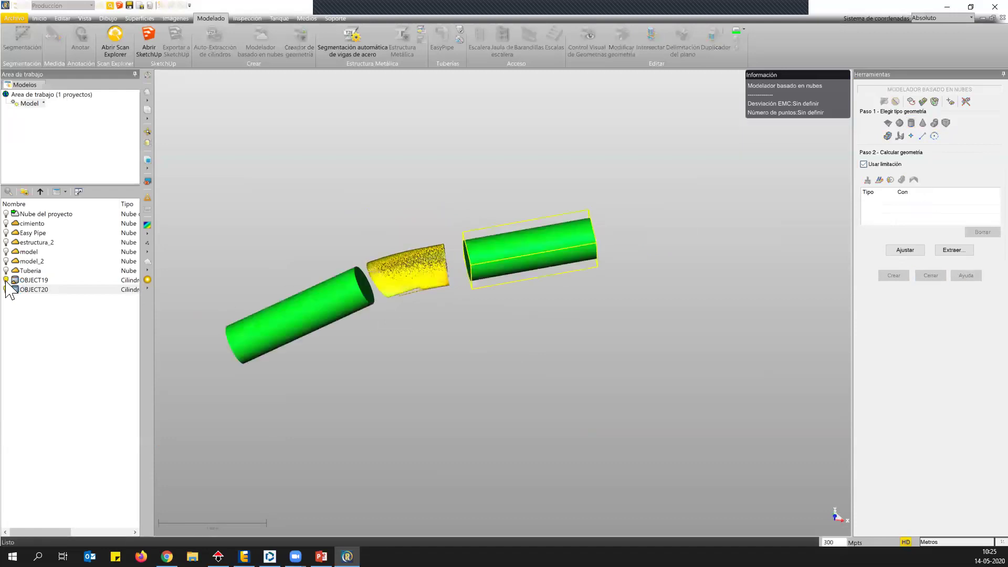
click(294, 316)
click(503, 257)
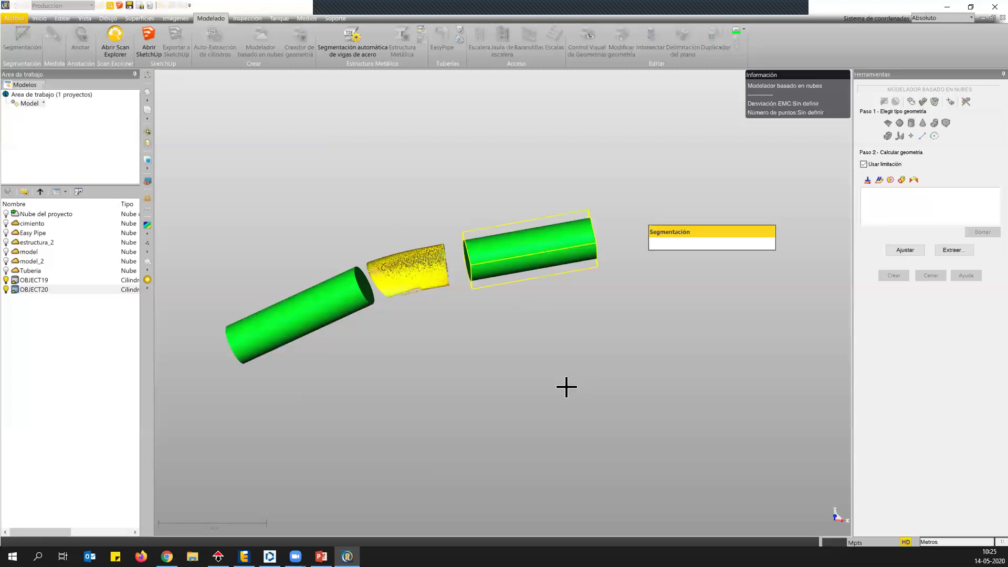
drag(497, 344, 499, 335)
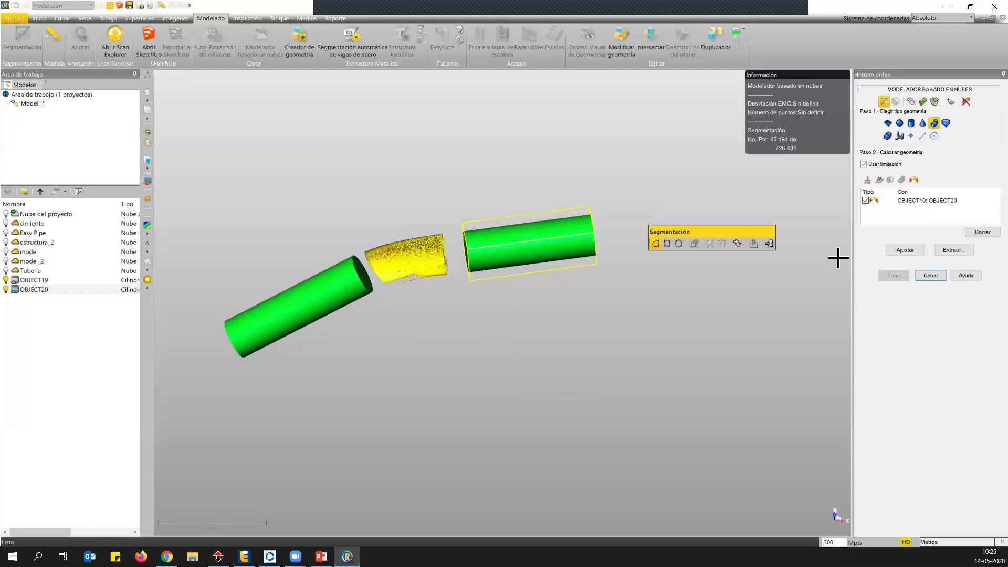
Step: Fit the constrained torus to the elbow points, create its geometry, and close the cloud-based modeler
click(905, 250)
scroll(391, 283, up, 3)
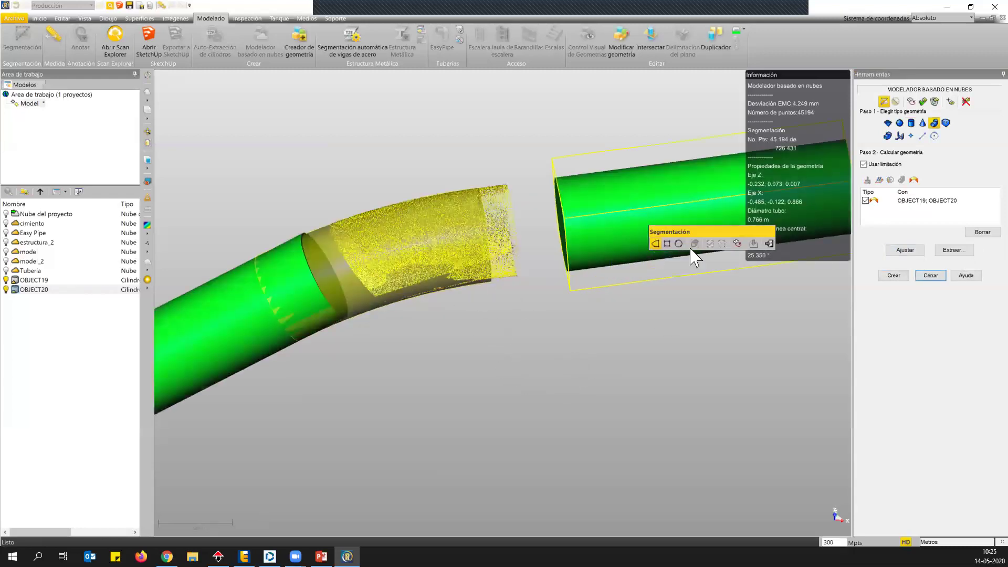
click(894, 275)
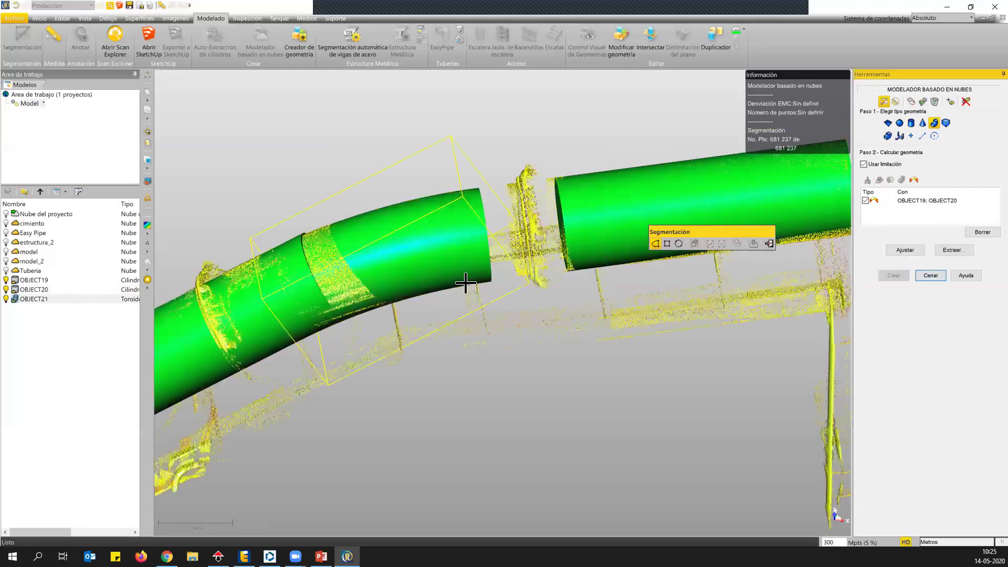
scroll(473, 270, down, 2)
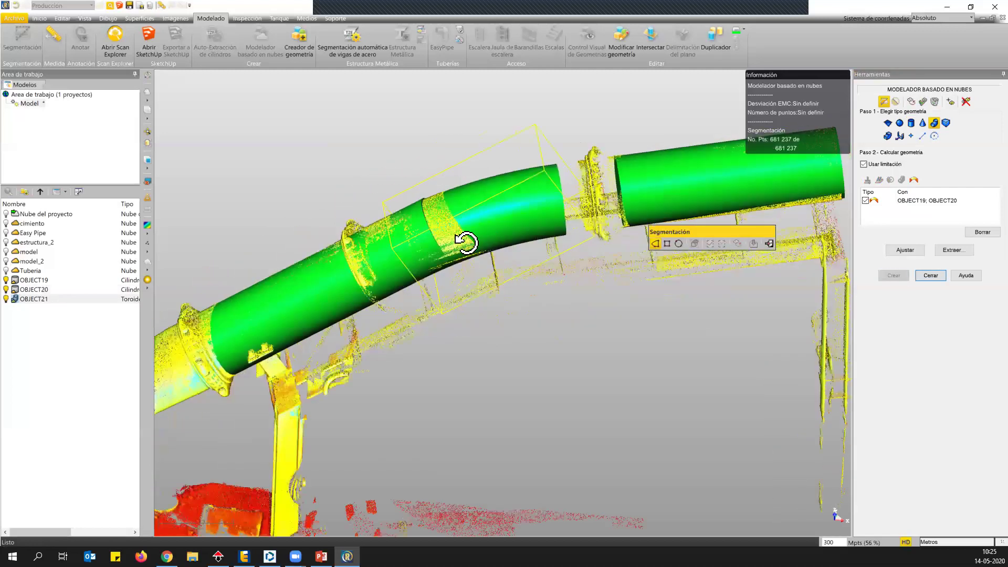
drag(367, 235, 579, 208)
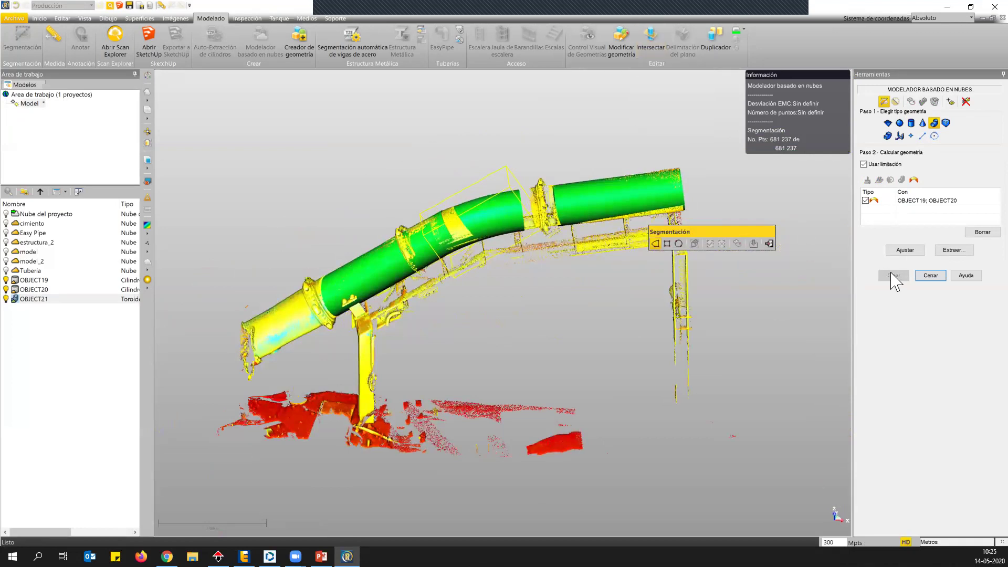
click(931, 274)
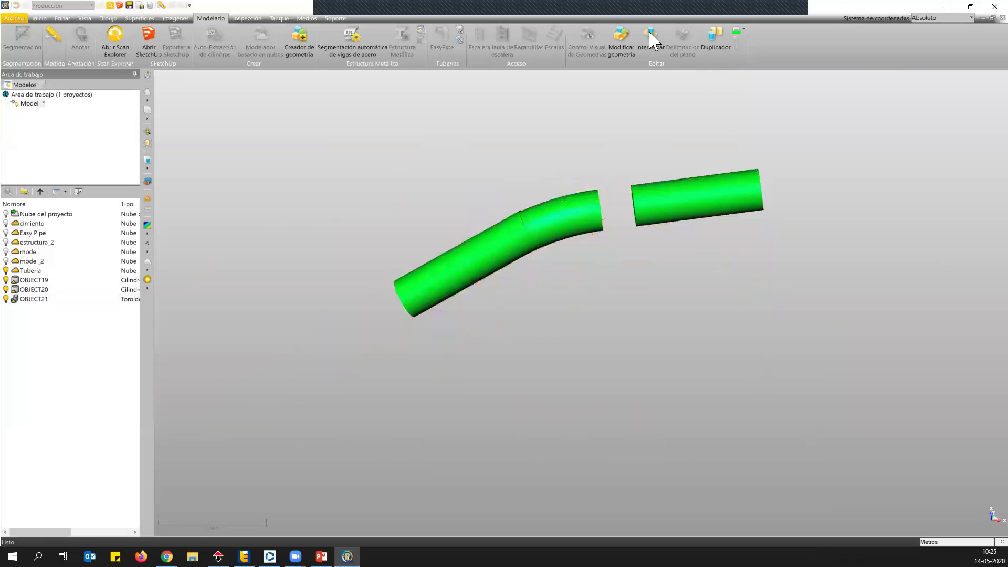
Step: Use Intersect in chain mode to join the first cylinder, the elbow torus and the second cylinder, and inspect the connected pipe
click(651, 40)
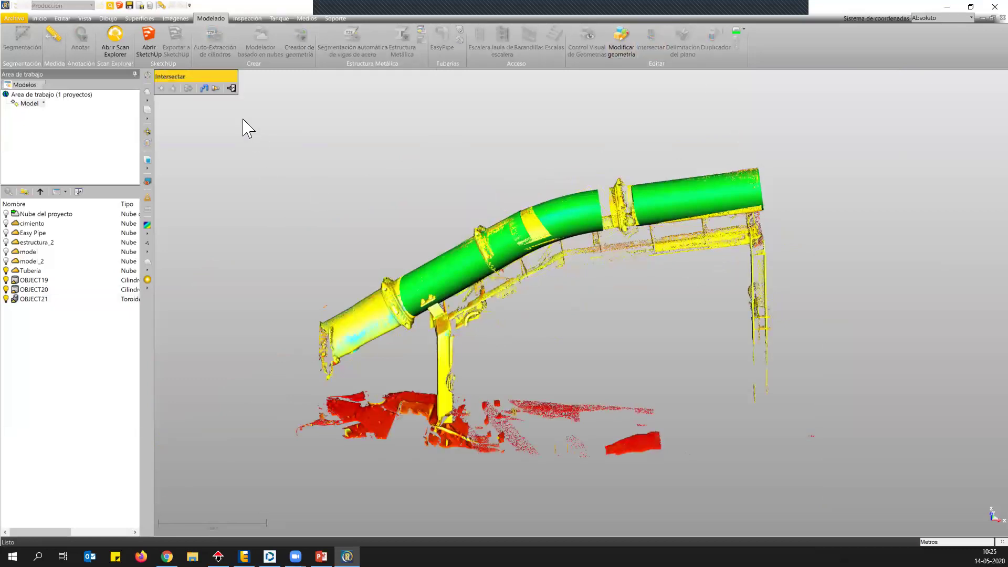
click(205, 87)
click(451, 263)
click(573, 213)
click(641, 205)
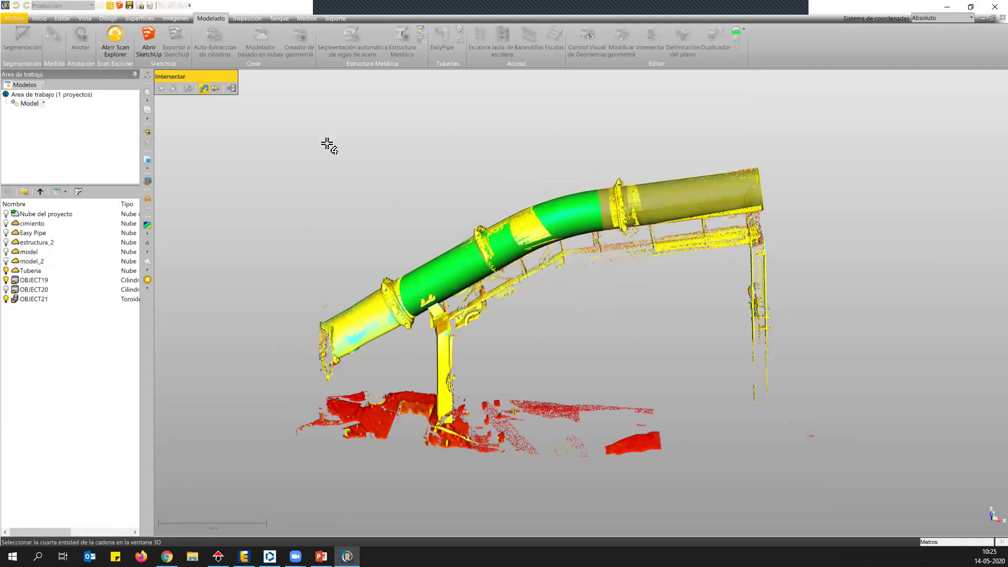
click(231, 88)
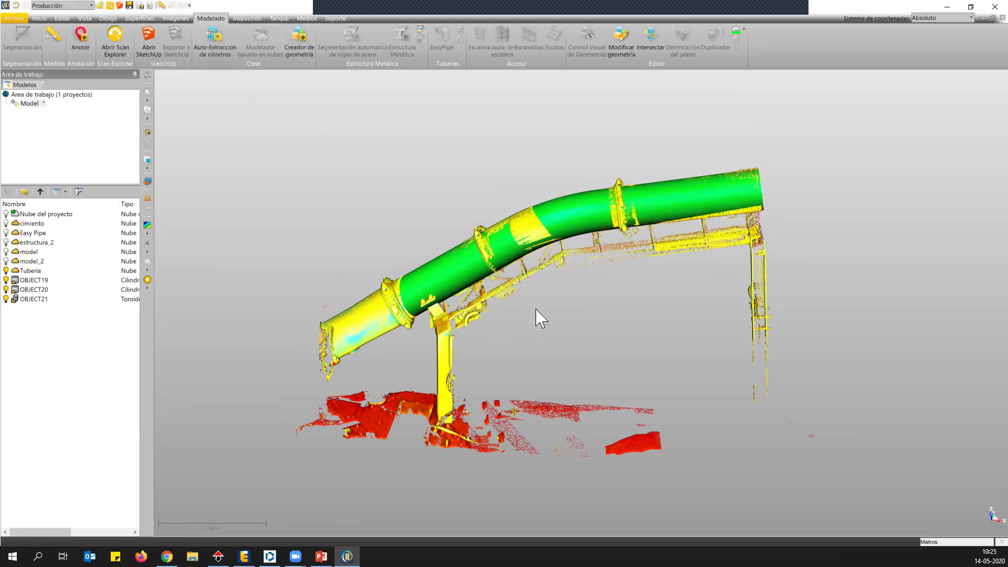
drag(536, 315, 521, 244)
scroll(521, 243, up, 1)
scroll(670, 240, up, 2)
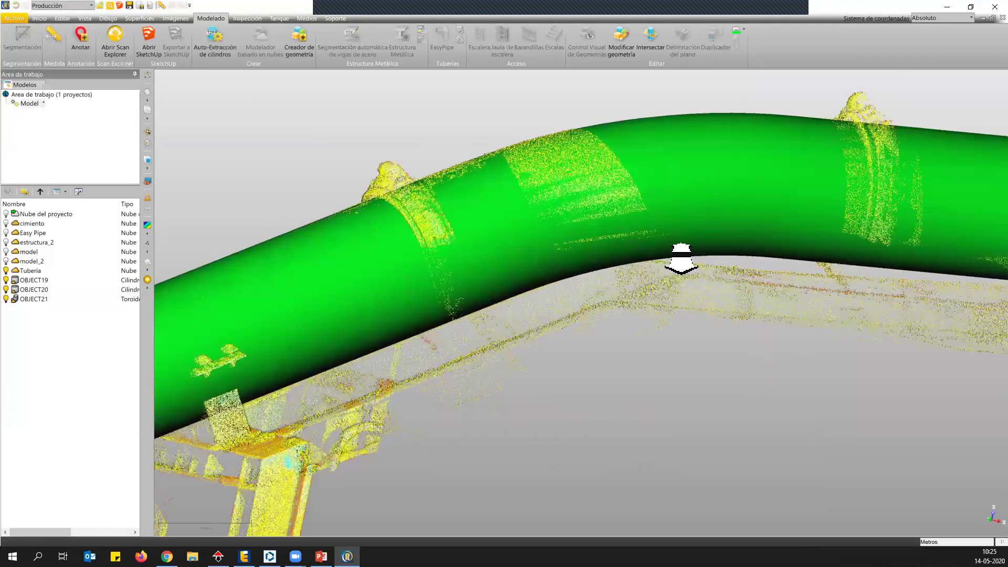
scroll(598, 263, down, 4)
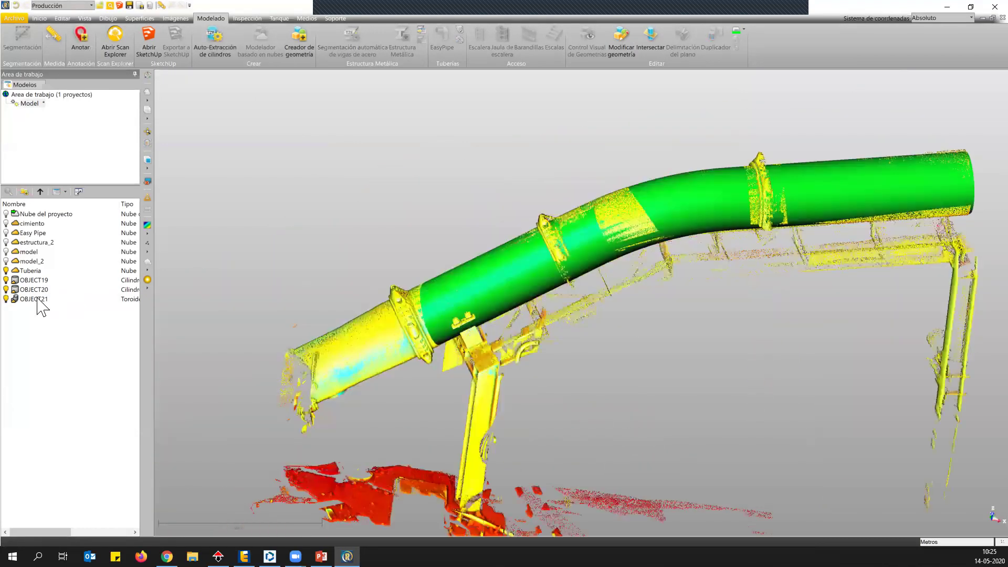
Step: Create a new group named tuberia and accept the alternative name "tuberia (2)"
click(37, 299)
click(26, 282)
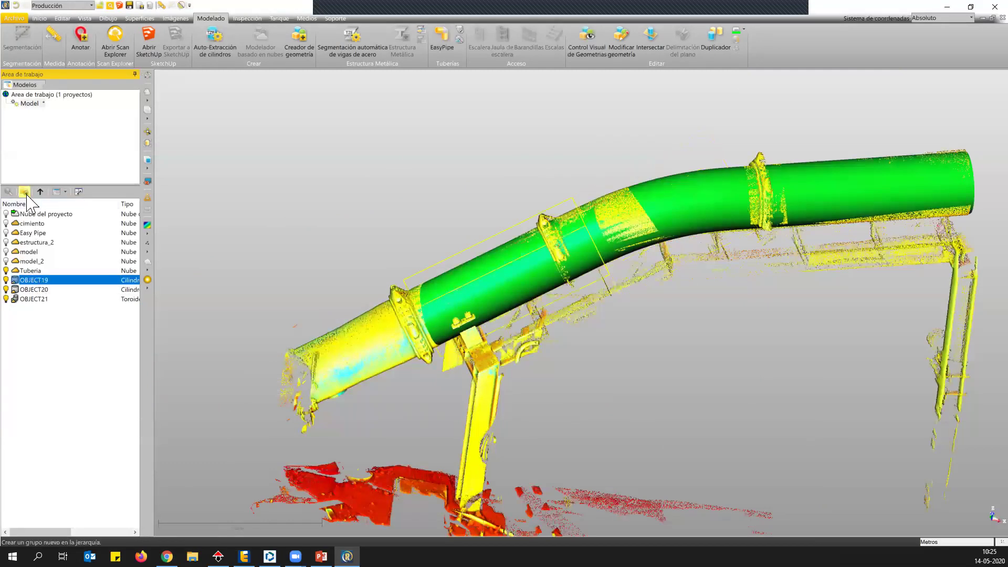
click(25, 192)
text(ria)
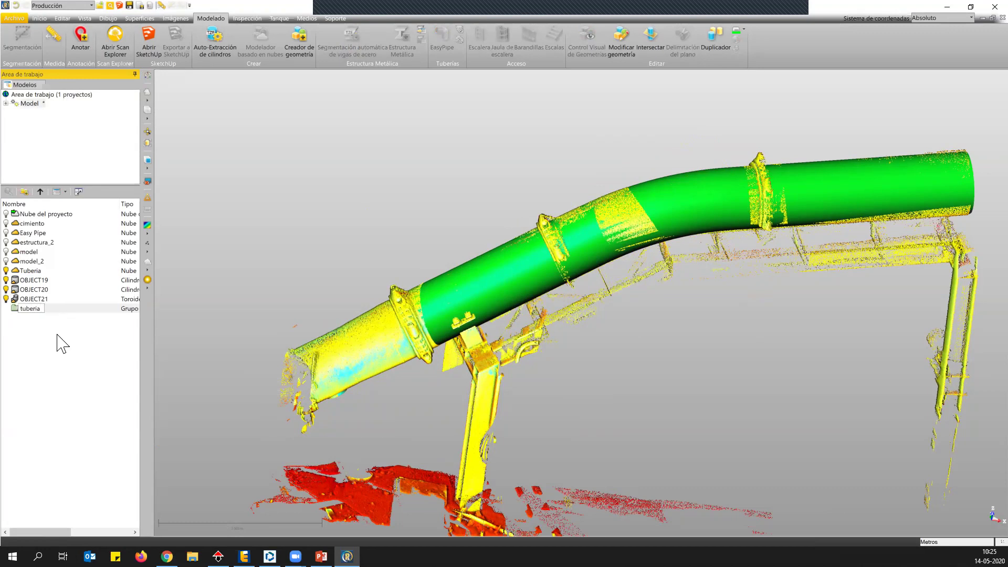
key(Return)
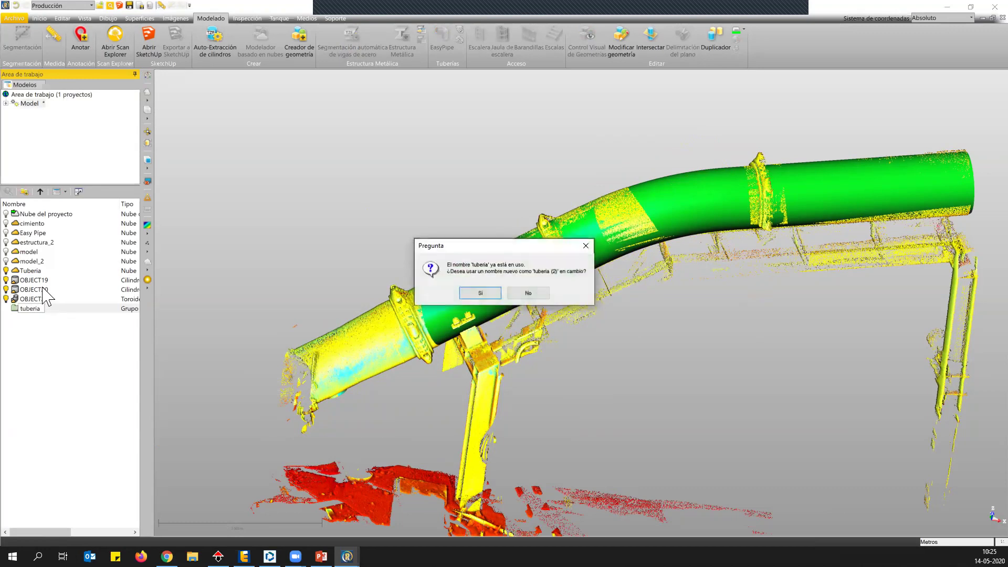
click(484, 295)
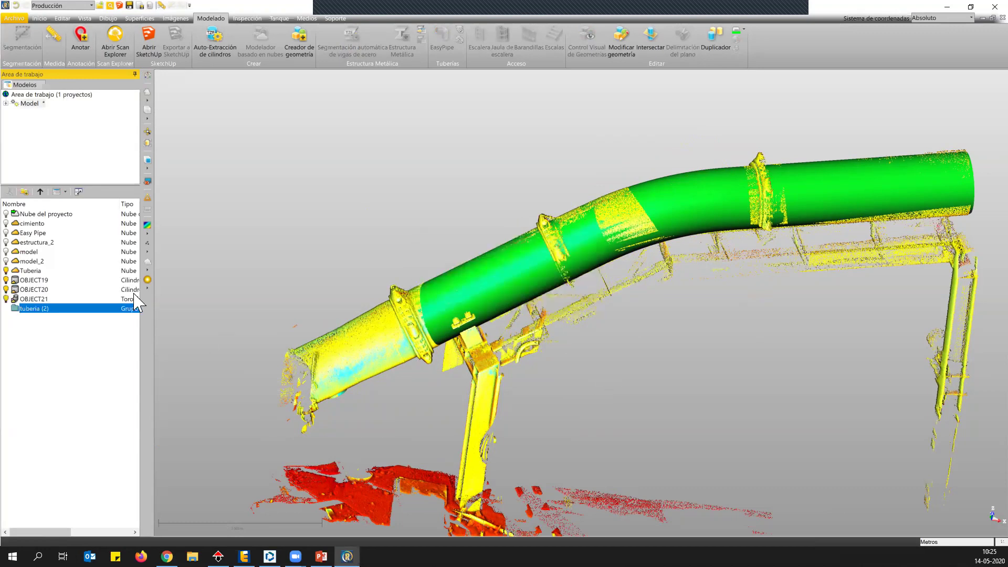
Step: Move OBJECT19, OBJECT20 and OBJECT21 into the "tuberia (2)" group
click(29, 299)
ctrl+click(33, 289)
ctrl+click(33, 280)
drag(39, 279, 33, 313)
Step: Define the "tuberia (2)" group as a model group
click(36, 224)
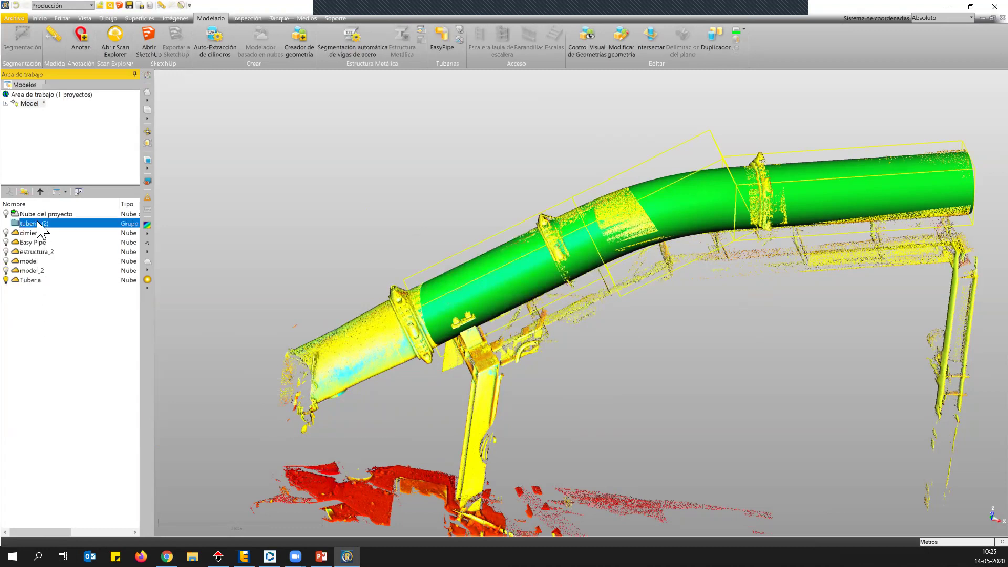
right_click(38, 223)
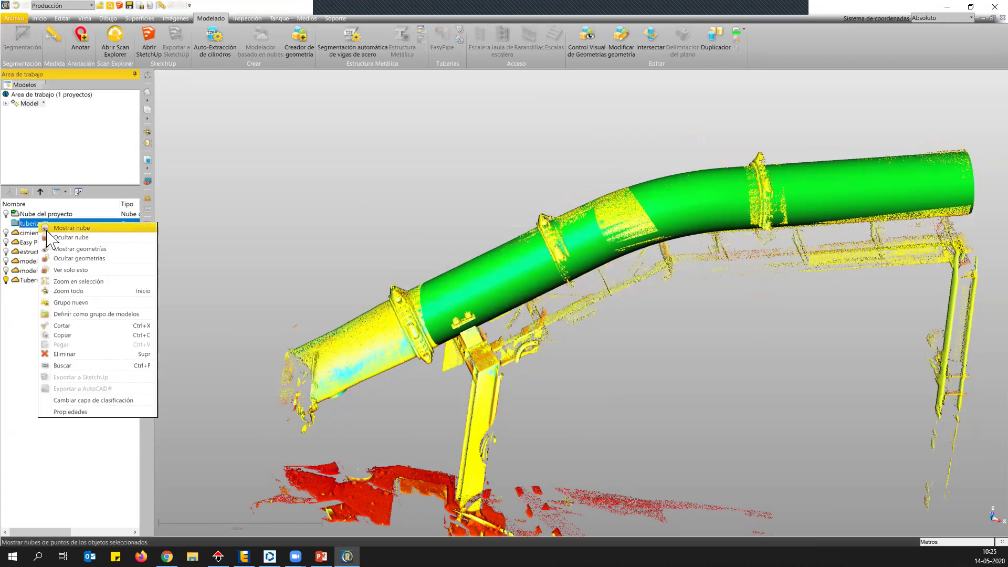
click(70, 315)
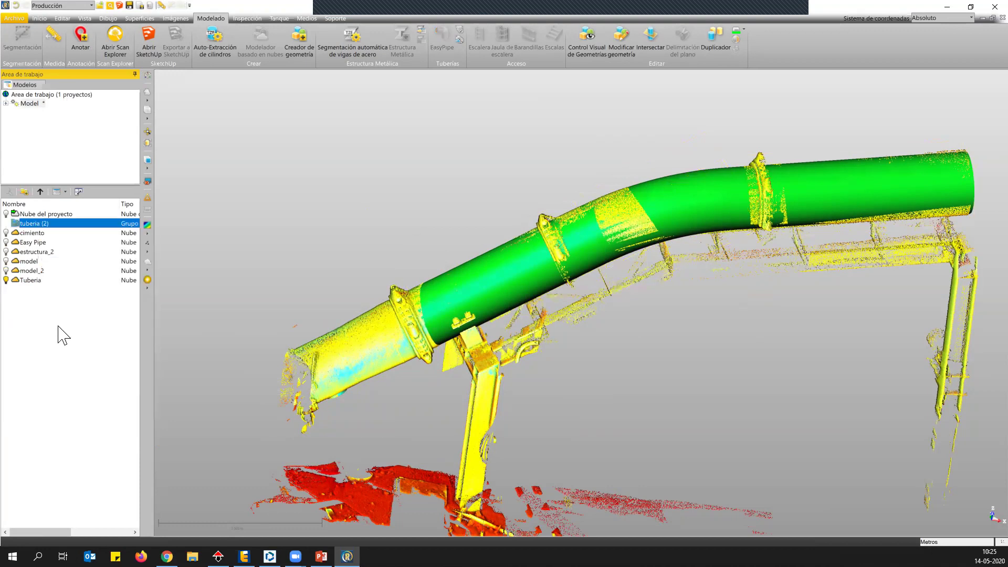
Step: Select a pipe piece in the 3D view and the "tuberia (2)" group, and examine the modelled pipe from several angles
click(21, 224)
click(575, 246)
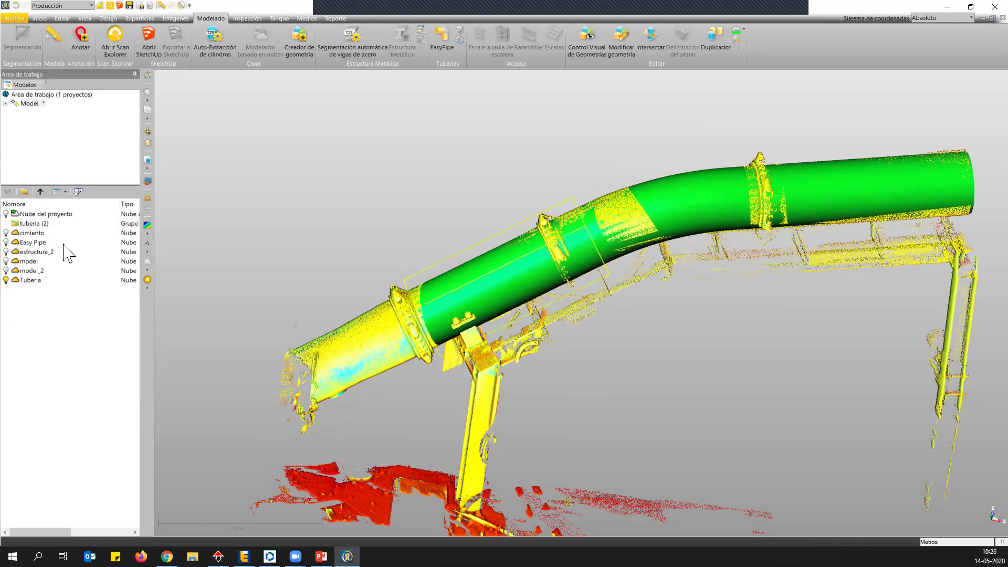
click(45, 223)
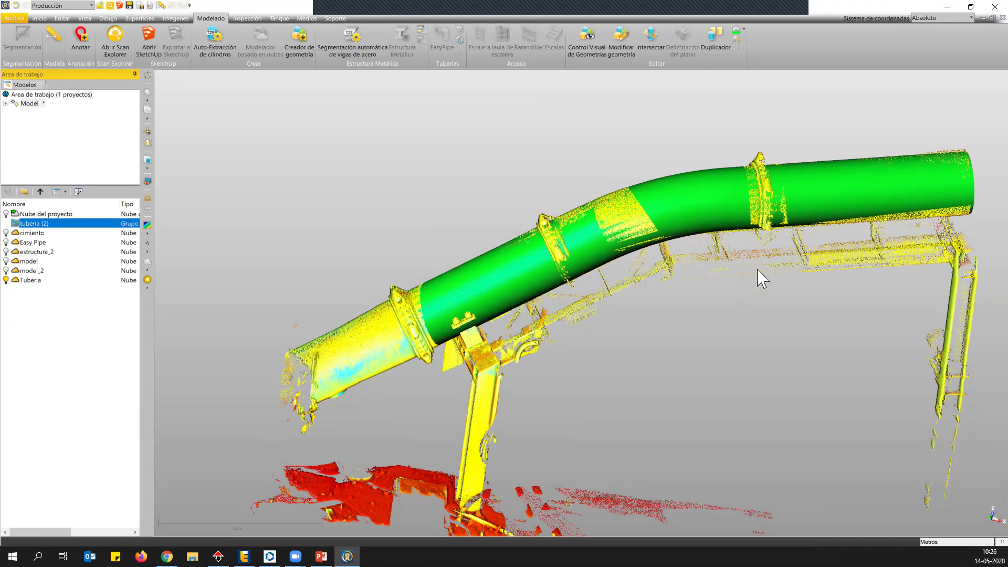
drag(701, 271, 578, 129)
scroll(704, 206, down, 4)
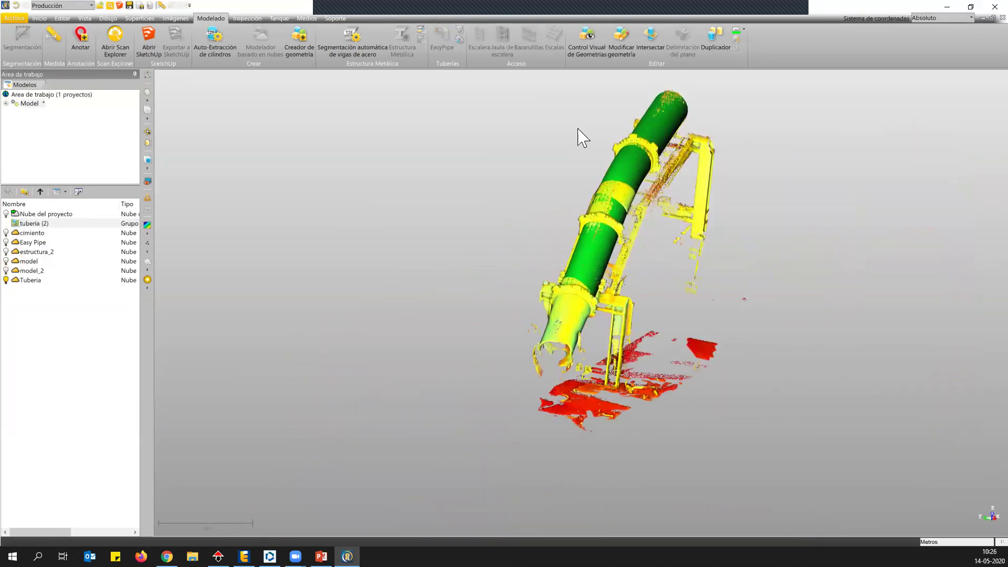
mouse_move(609, 271)
mouse_down()
mouse_move(518, 290)
mouse_move(512, 279)
mouse_move(628, 267)
mouse_up()
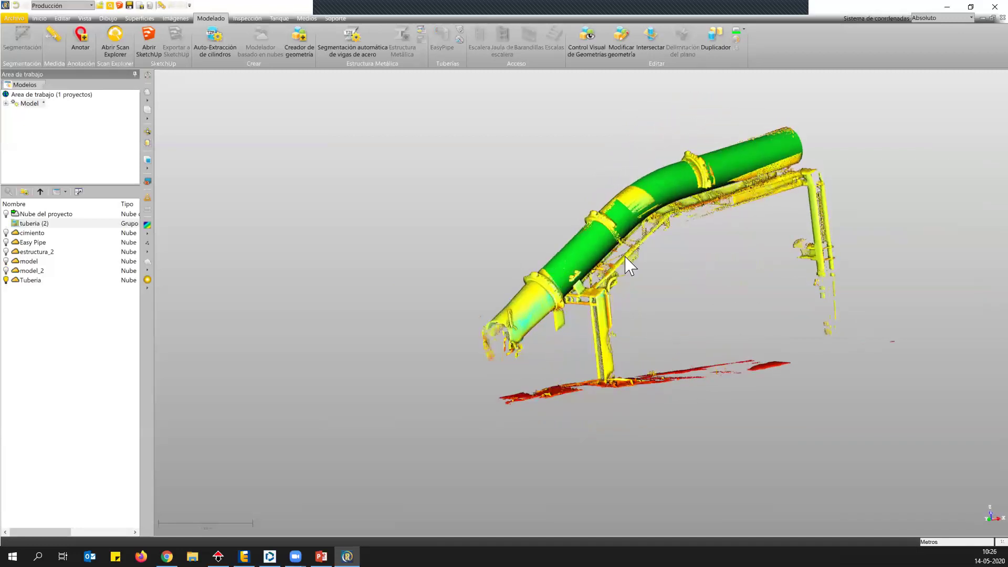
Step: Hide the geometries of the "tuberia (2)" group and the Tuberia cloud, and display the Easy Pipe cloud
right_click(32, 225)
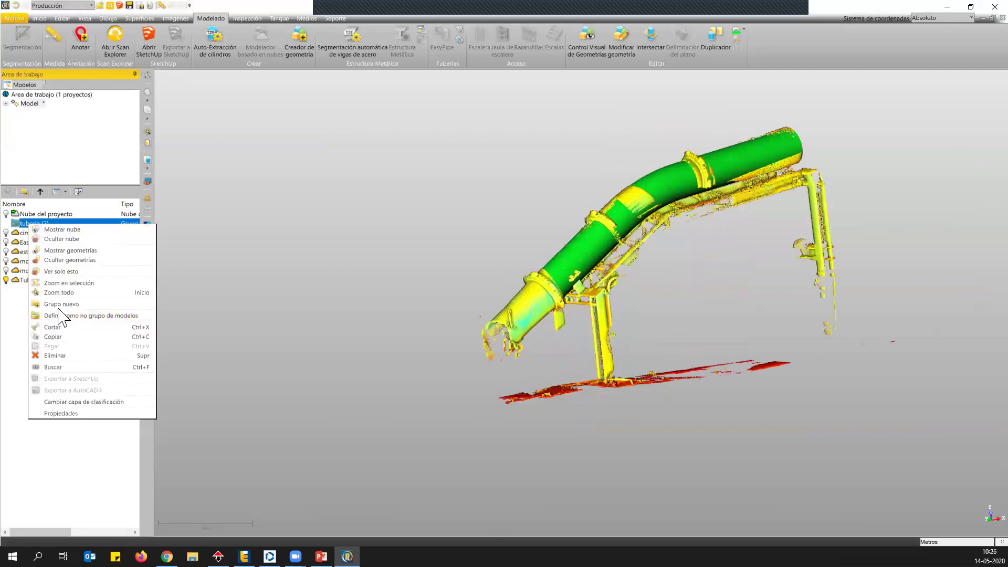
click(70, 260)
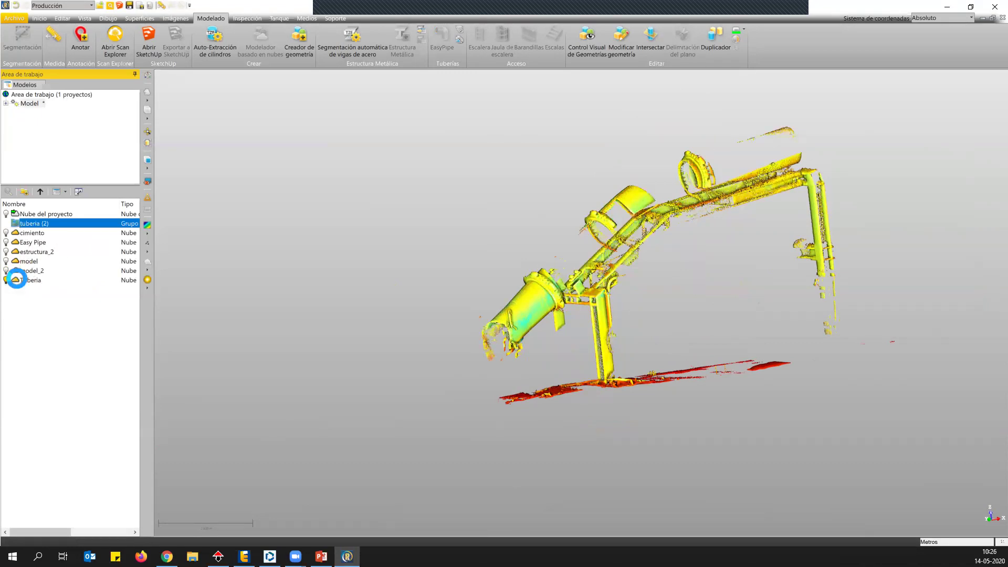
click(16, 279)
click(6, 242)
drag(527, 275, 711, 352)
drag(602, 242, 569, 165)
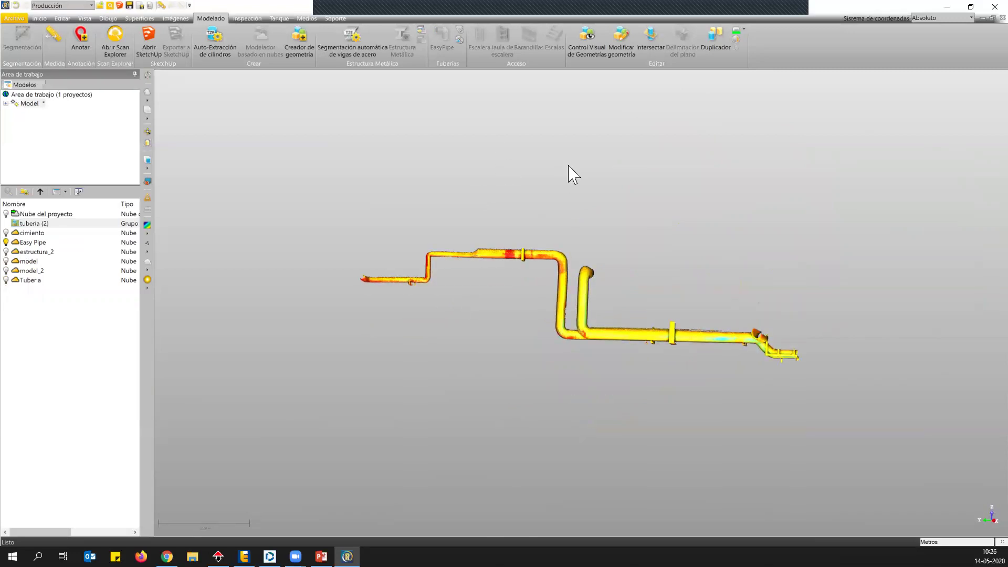
Step: Start EasyPipe on the Easy Pipe cloud and extract the initial cylinder from the shorter vertical pipe
click(41, 243)
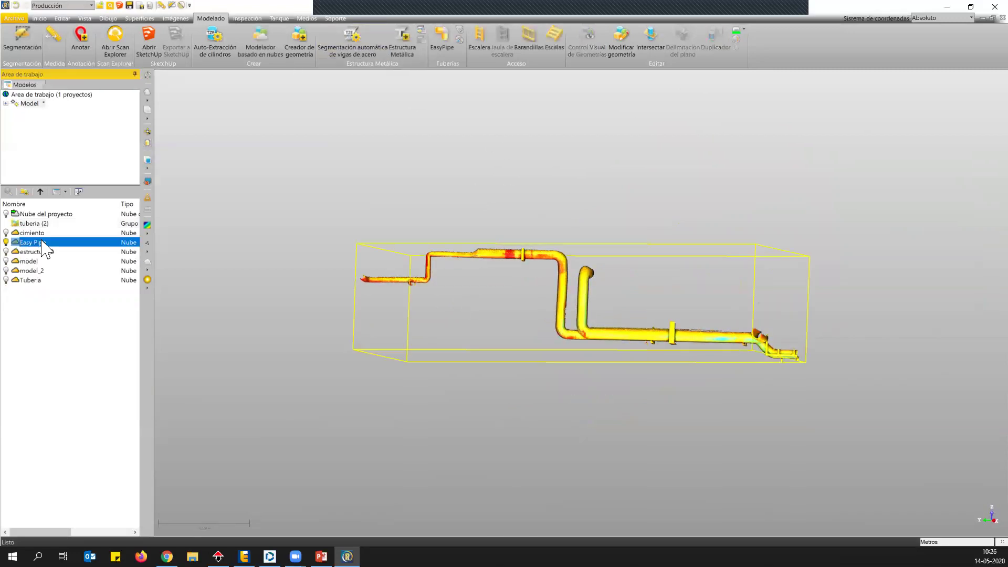
click(442, 40)
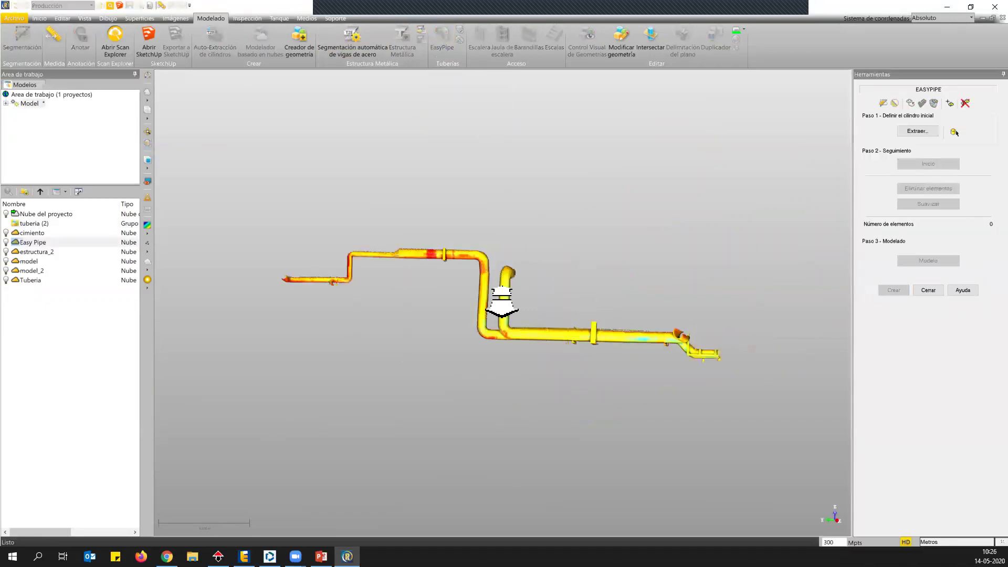
scroll(504, 297, up, 3)
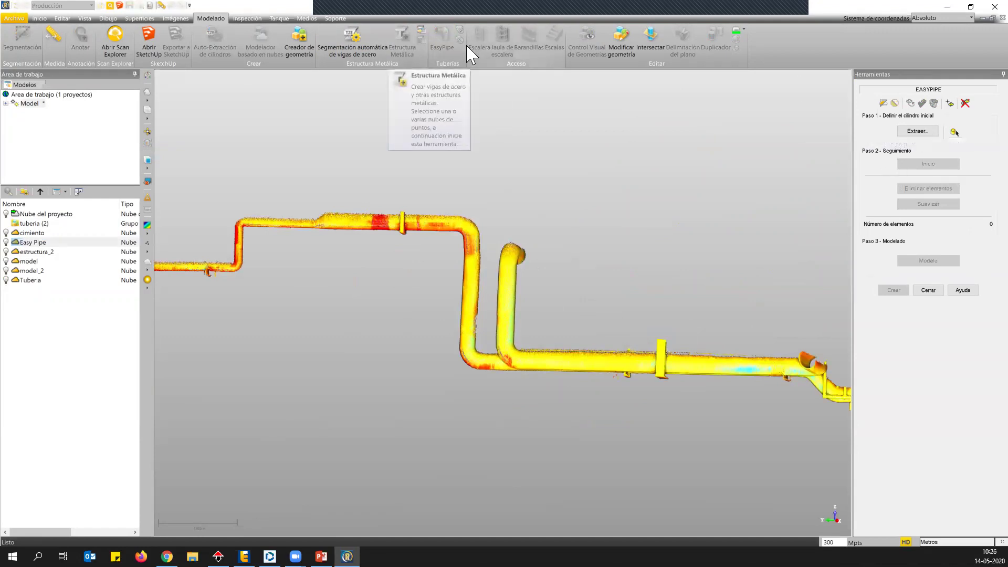
click(916, 131)
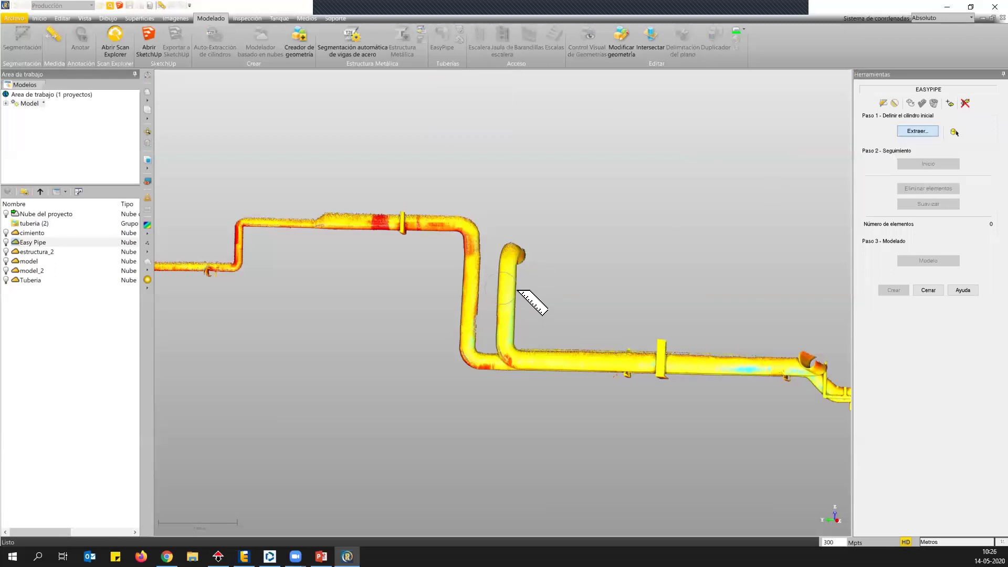
click(519, 292)
scroll(506, 292, up, 5)
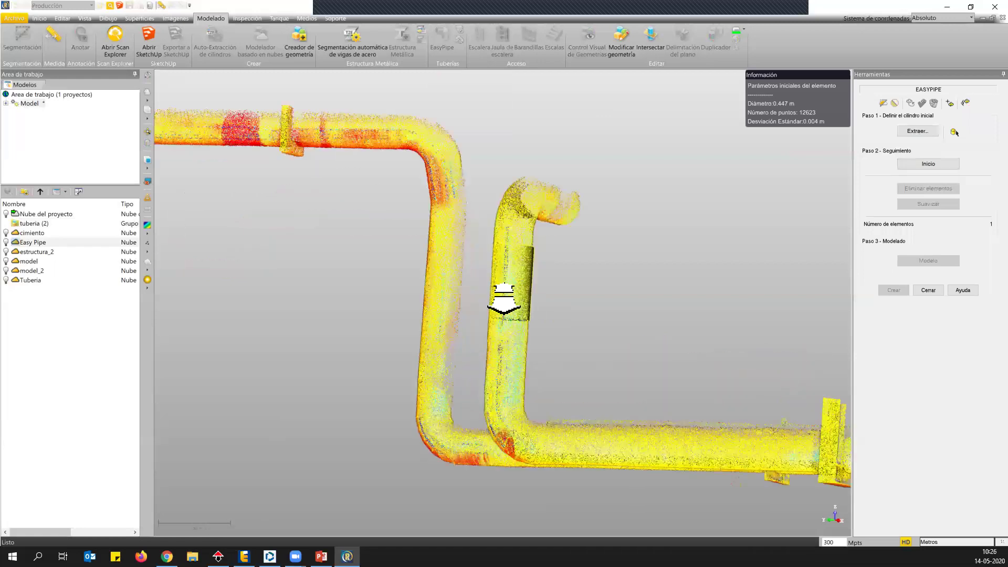
scroll(504, 278, up, 4)
drag(580, 272, 611, 255)
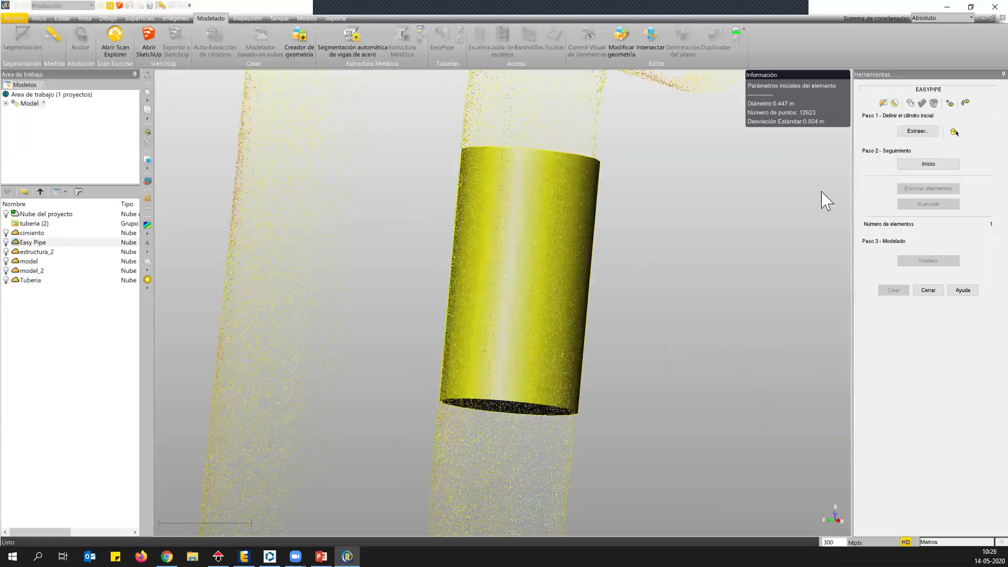
Step: Run the EasyPipe tracking from the initial cylinder to follow the pipe run through its elbows
click(919, 165)
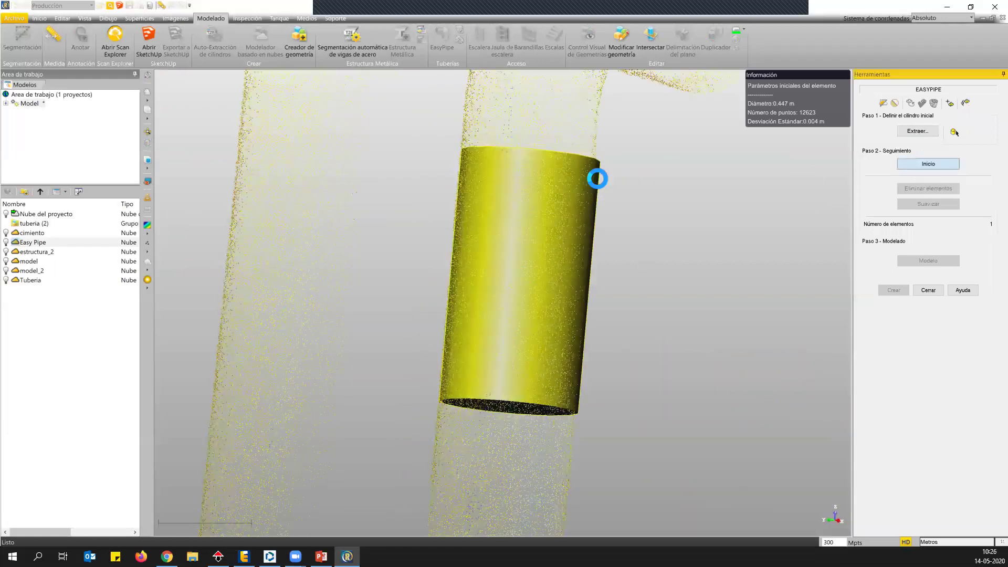
scroll(568, 177, down, 8)
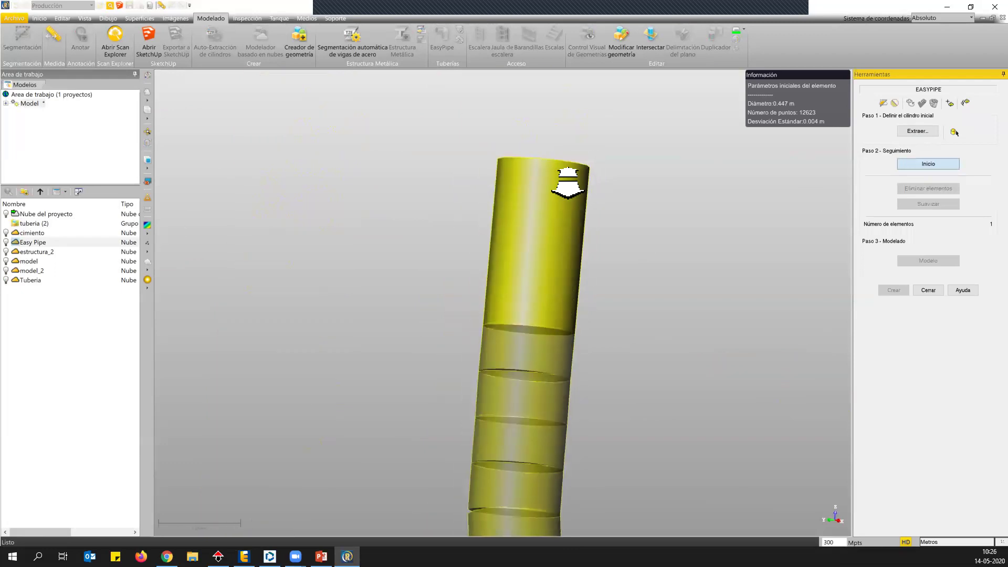
middle_drag(651, 248, 508, 221)
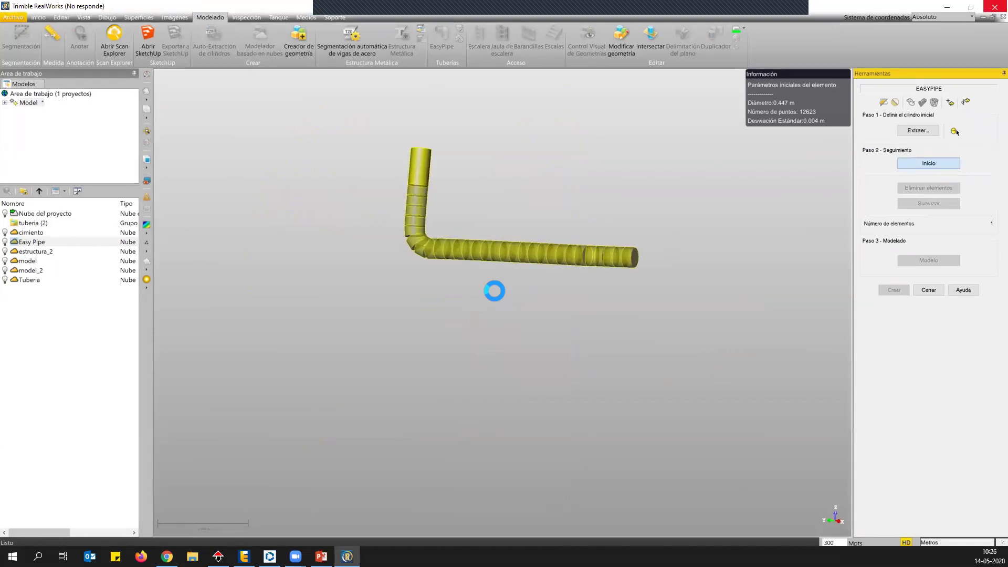
drag(563, 179, 466, 290)
scroll(456, 227, up, 5)
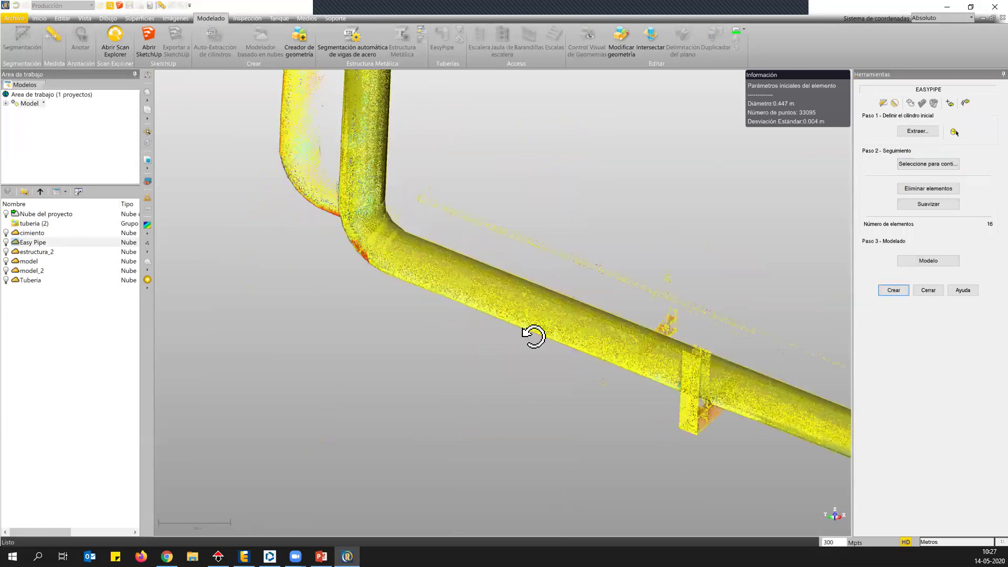
Step: Examine the tracked pipe elements along the run, checking the elbows and the open ends for misfitting segments
drag(534, 336, 430, 189)
drag(487, 286, 541, 258)
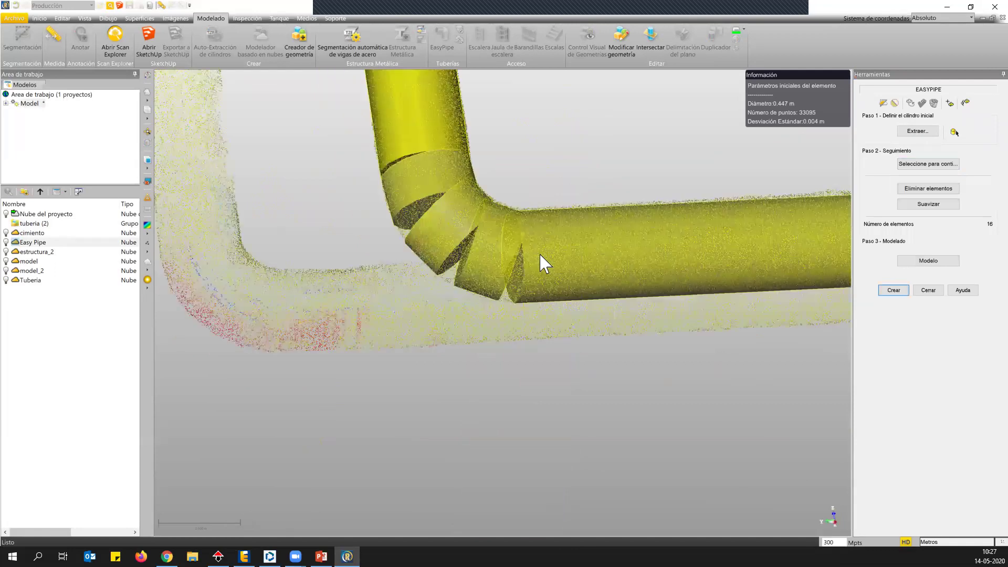
scroll(504, 199, down, 5)
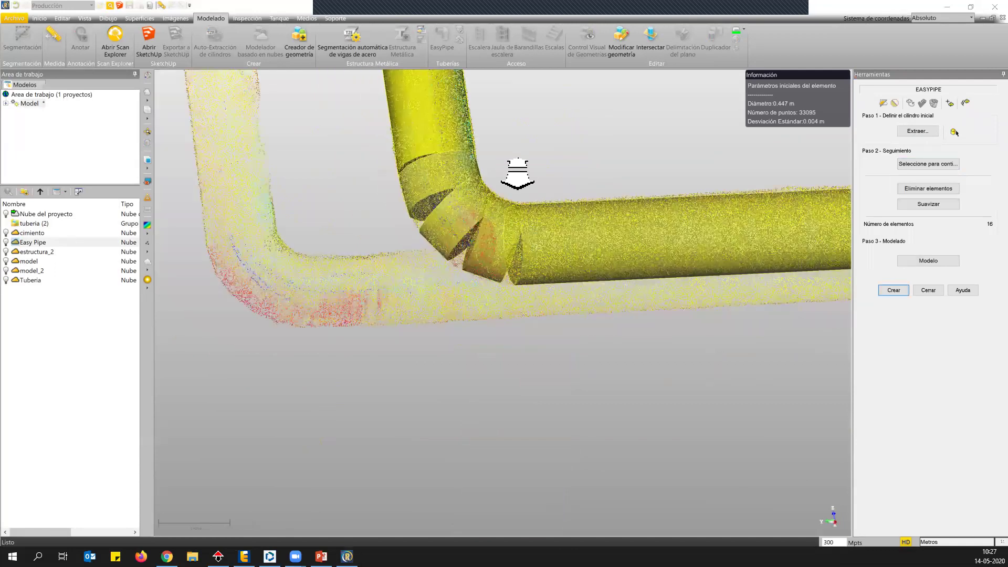
middle_drag(512, 202, 374, 275)
scroll(374, 274, down, 1)
drag(565, 295, 666, 314)
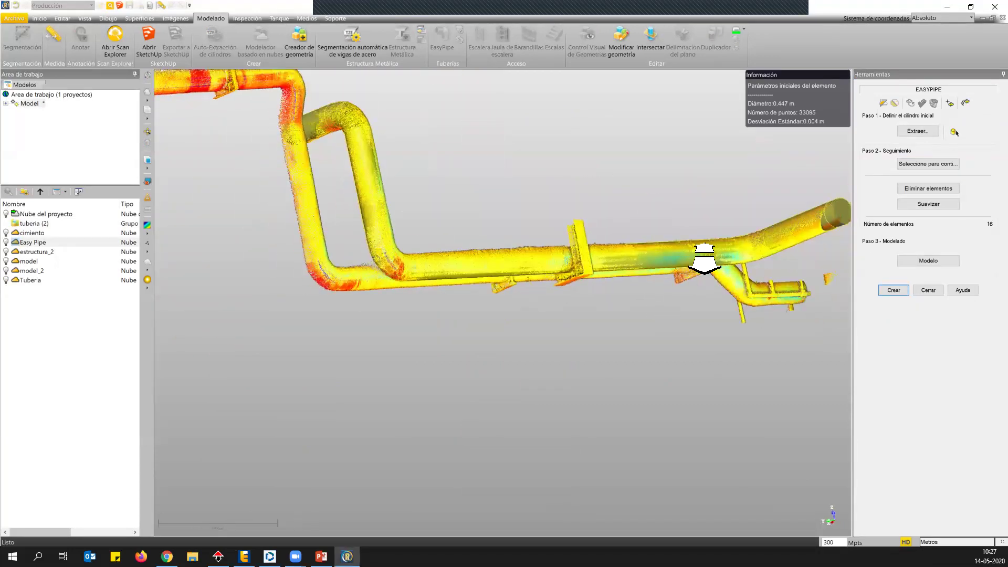
scroll(704, 259, up, 3)
drag(493, 223, 446, 115)
scroll(270, 96, up, 3)
drag(305, 197, 465, 262)
scroll(484, 267, down, 3)
scroll(366, 249, up, 2)
drag(389, 247, 408, 254)
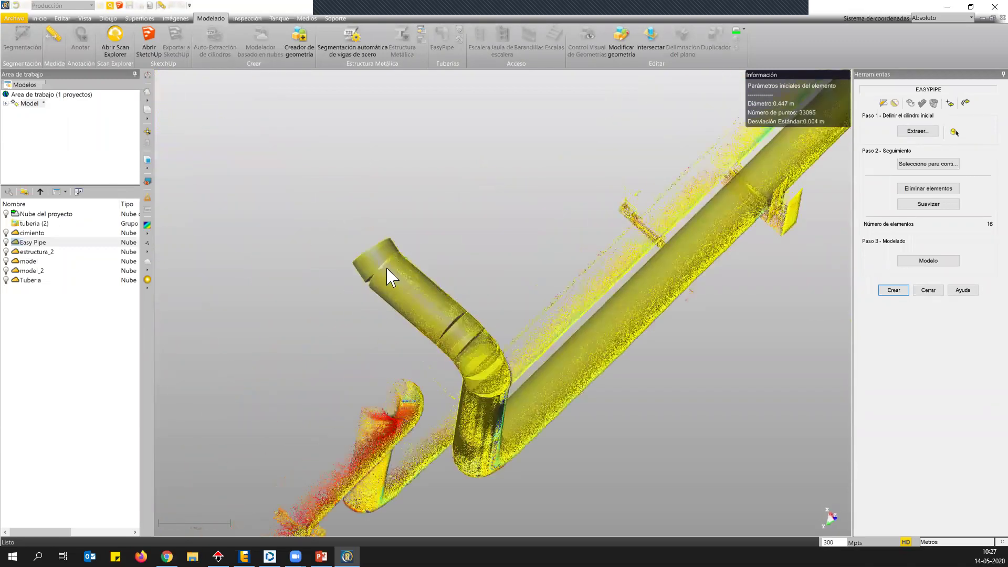
scroll(389, 274, up, 2)
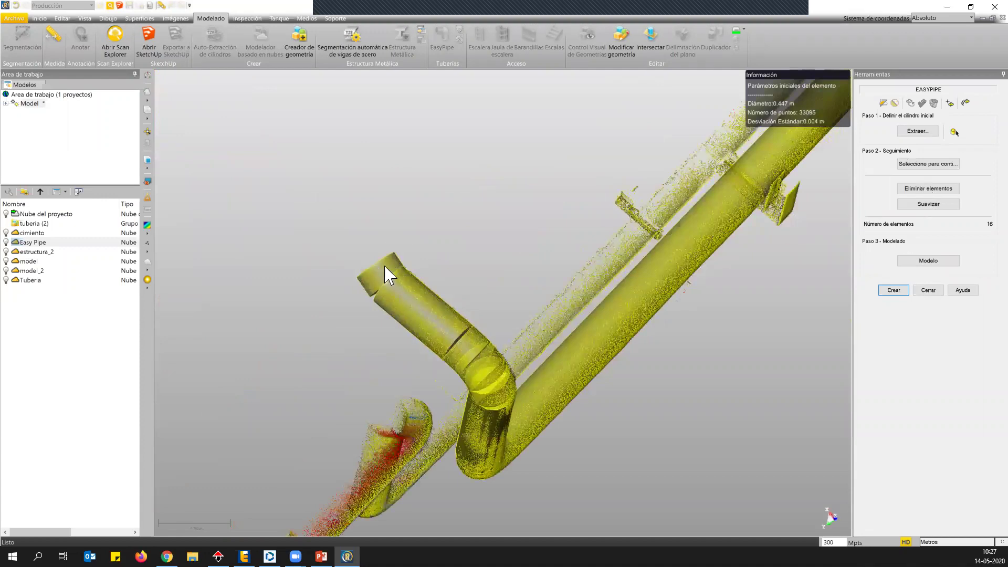
Step: Delete the misfitting element at the open end of the upper pipe leg and smooth the remaining tracked elements
click(928, 189)
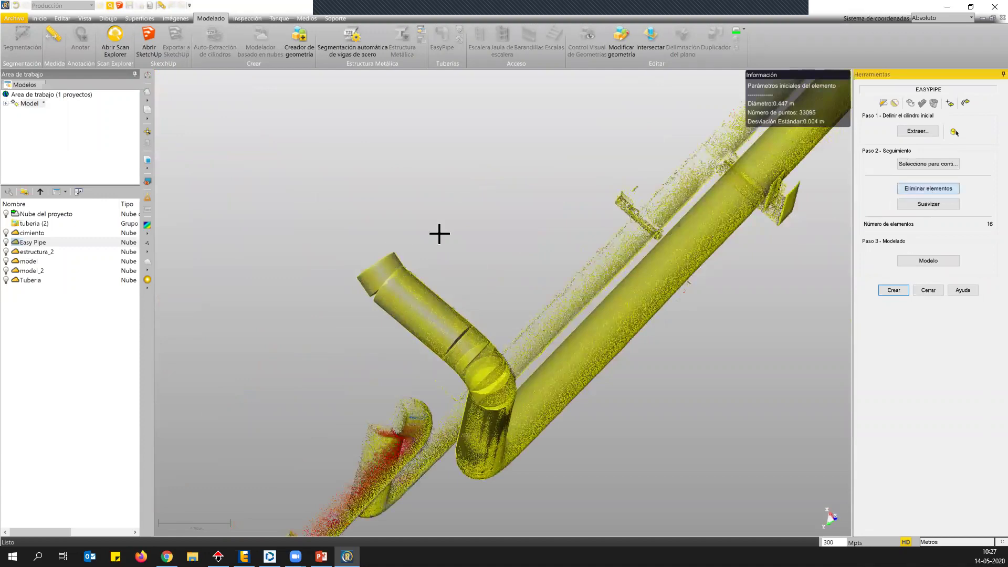
click(385, 264)
drag(385, 264, 624, 243)
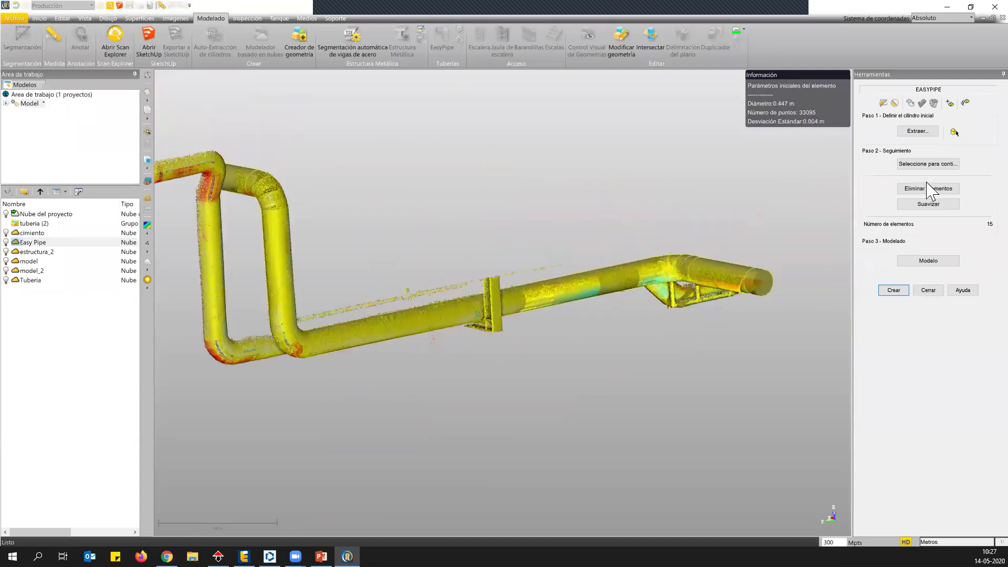
click(925, 204)
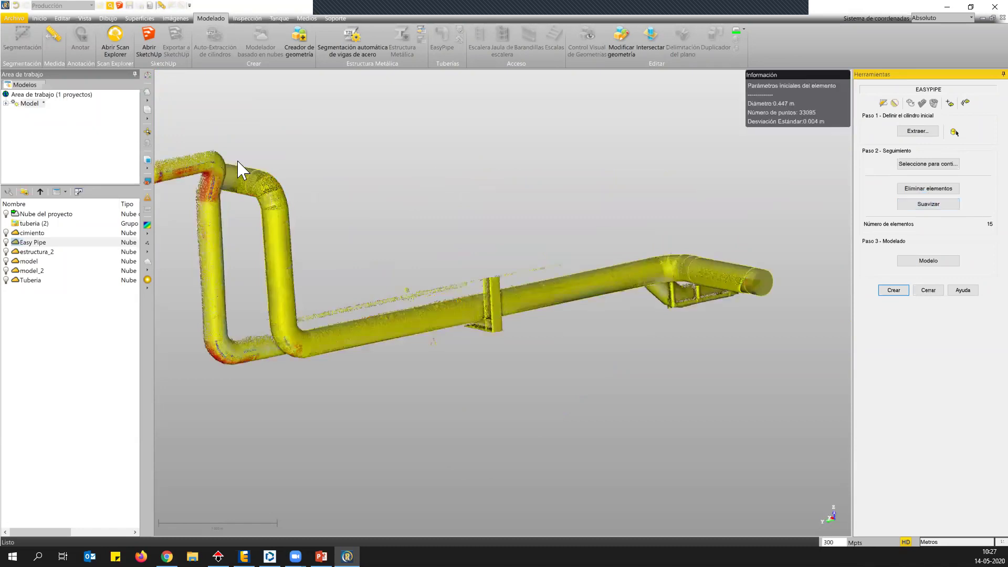
drag(619, 322, 457, 218)
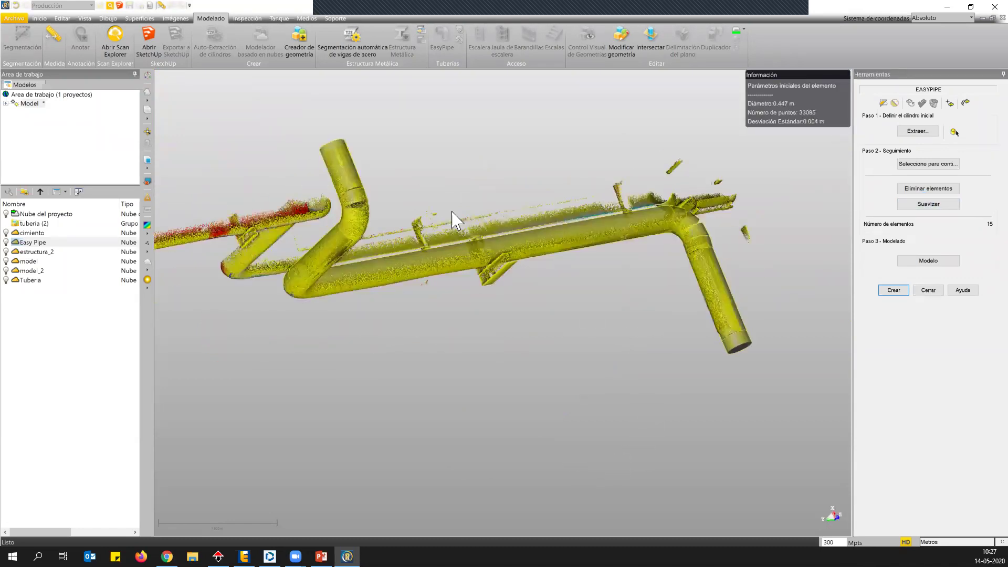
Step: Model the smoothed pipe run and create its cylinder and elbow geometries
click(928, 260)
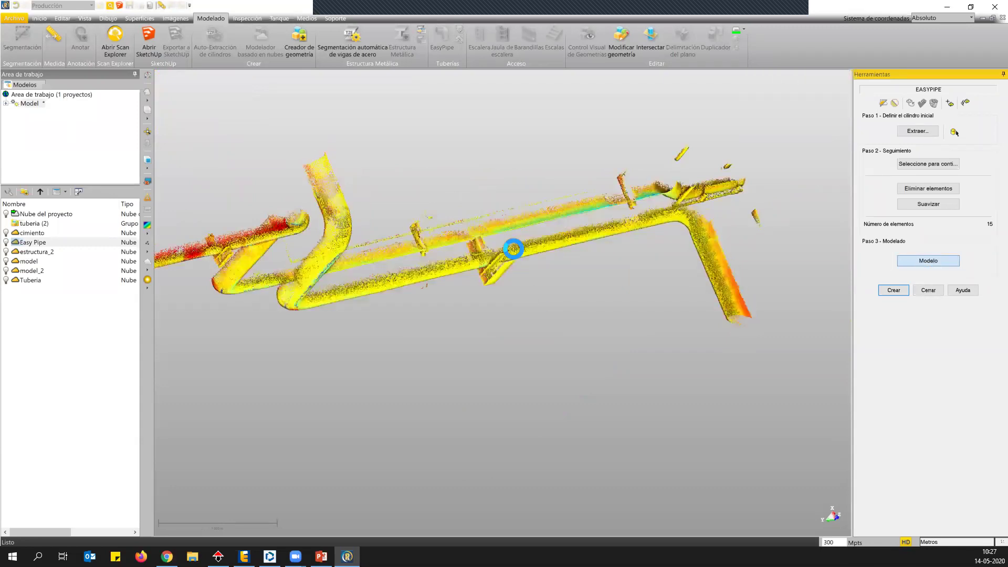
drag(504, 287, 447, 220)
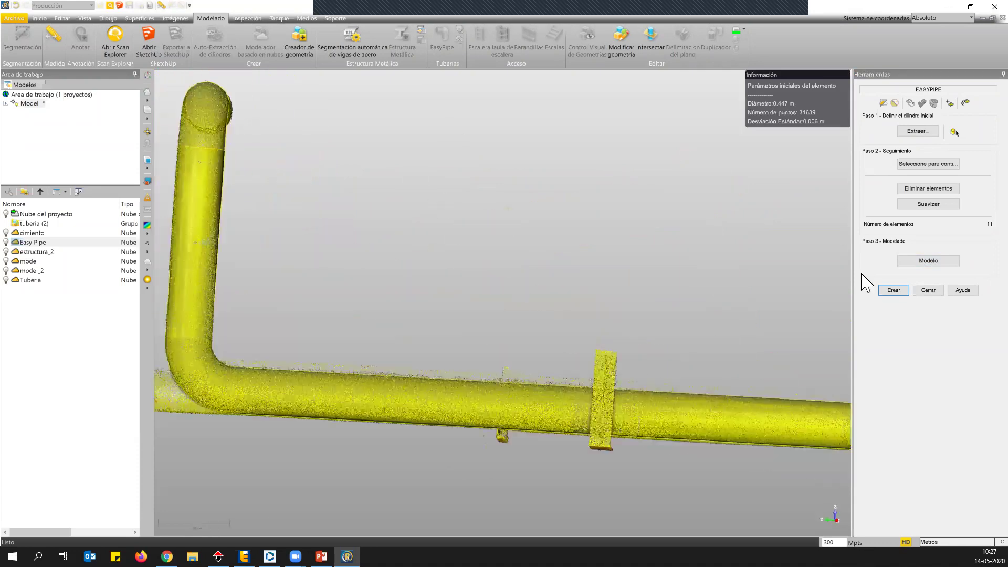
click(893, 291)
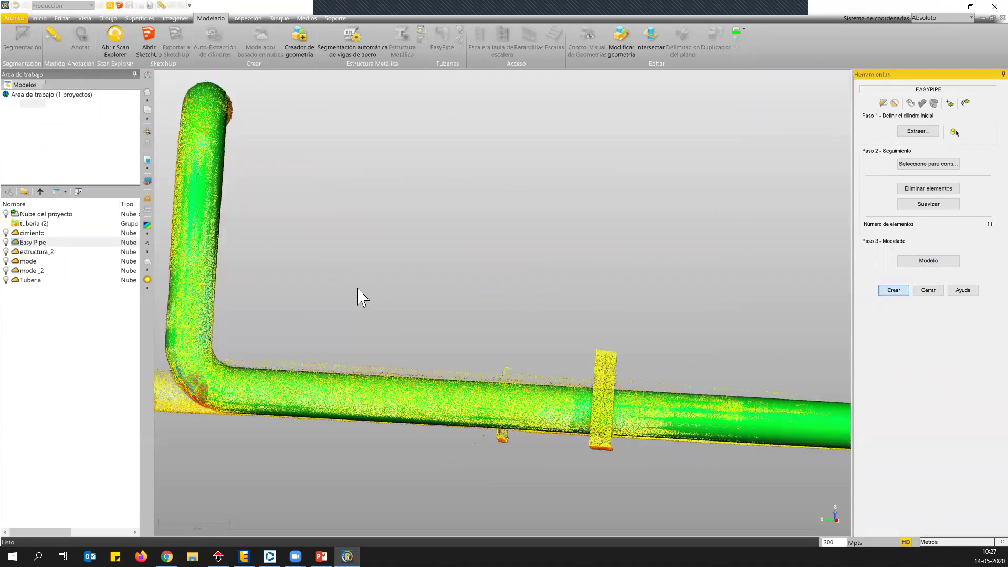
Step: Open the new Tubería group to review its cylinder and torus pieces, and return to the parent group
double_click(31, 290)
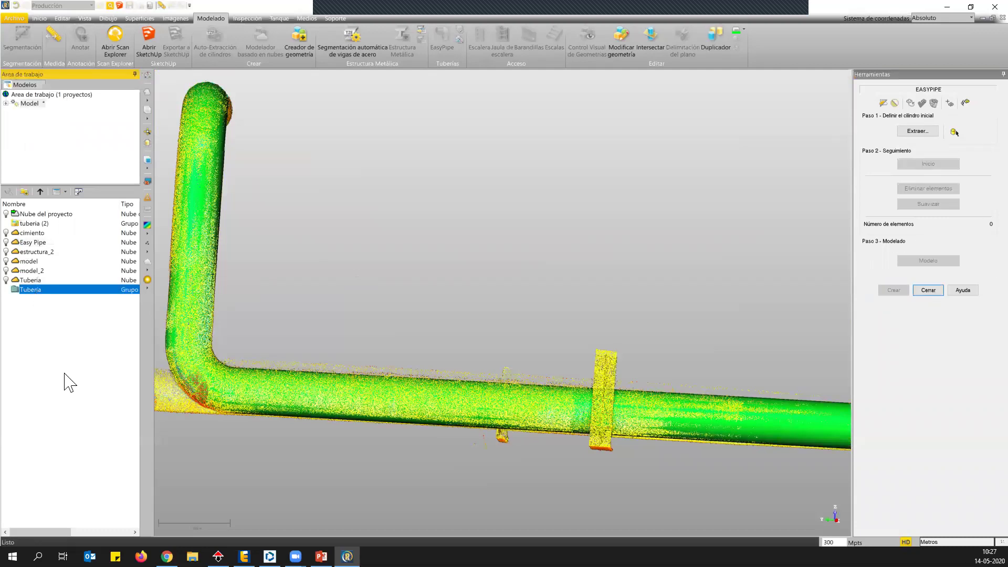
drag(564, 276, 429, 208)
scroll(430, 208, up, 6)
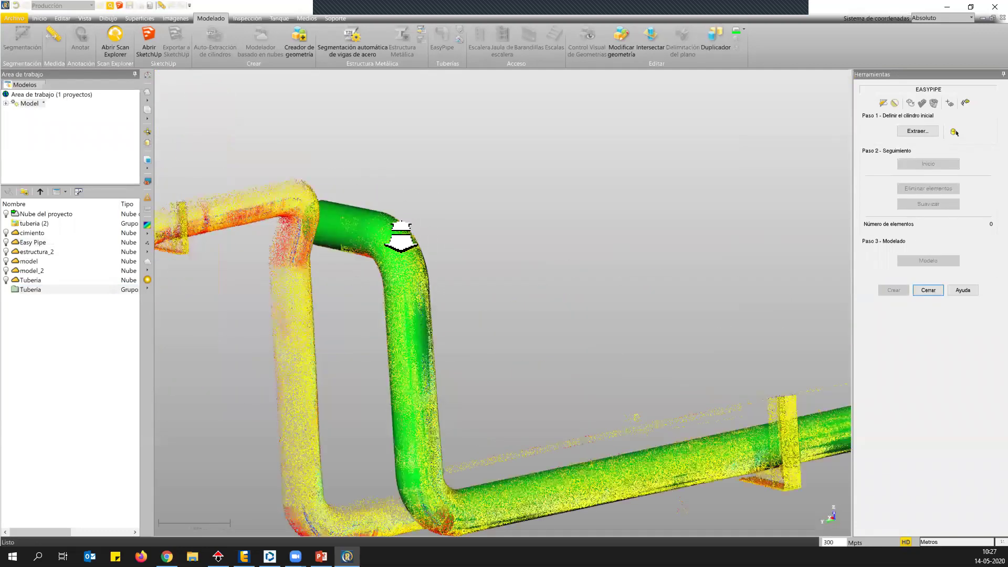
double_click(32, 289)
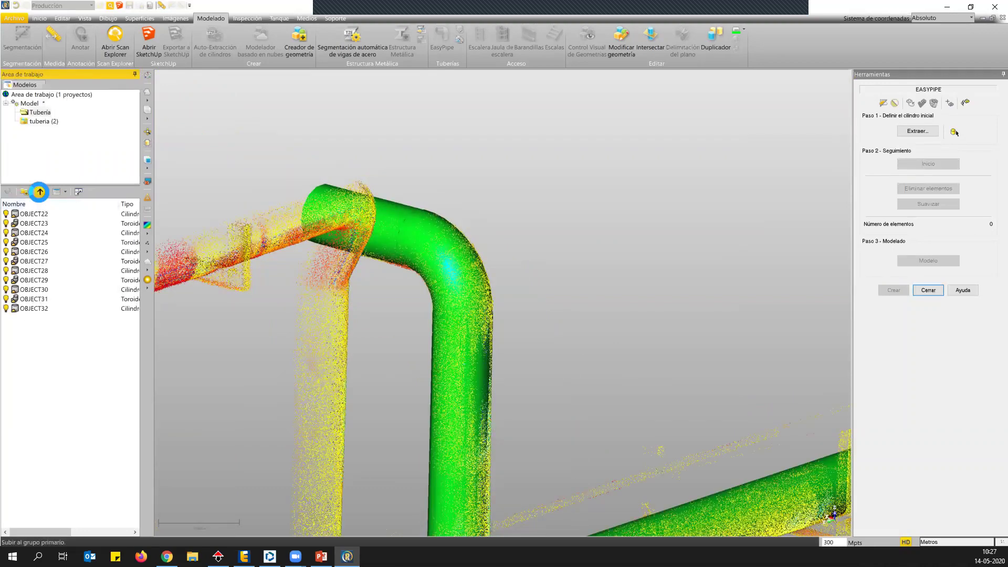
click(40, 191)
click(95, 315)
Step: Extract the initial EasyPipe cylinder from the unmodelled vertical pipe beside the modelled run
scroll(478, 262, down, 5)
drag(523, 321, 474, 344)
scroll(470, 275, down, 4)
drag(607, 319, 490, 256)
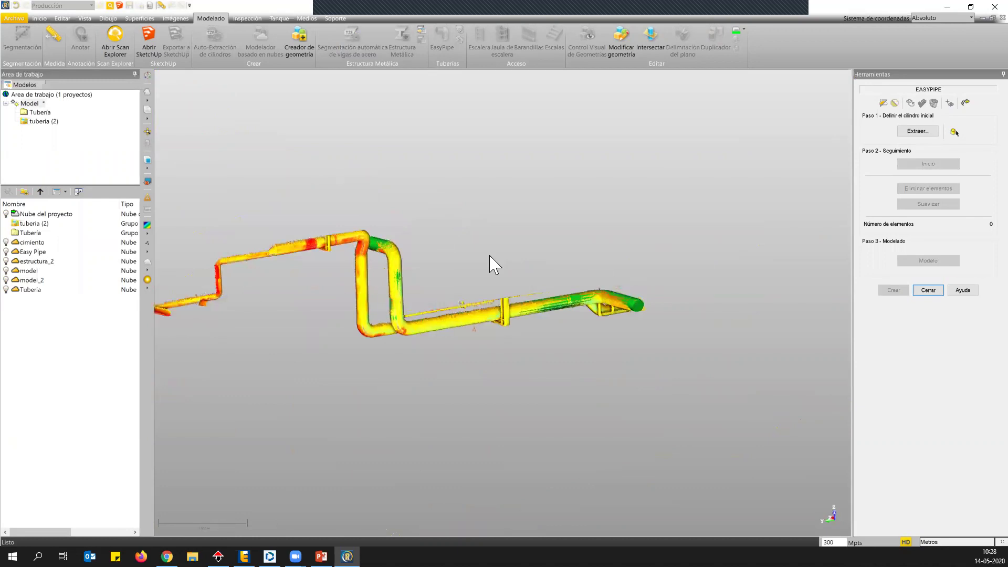
scroll(349, 306, up, 2)
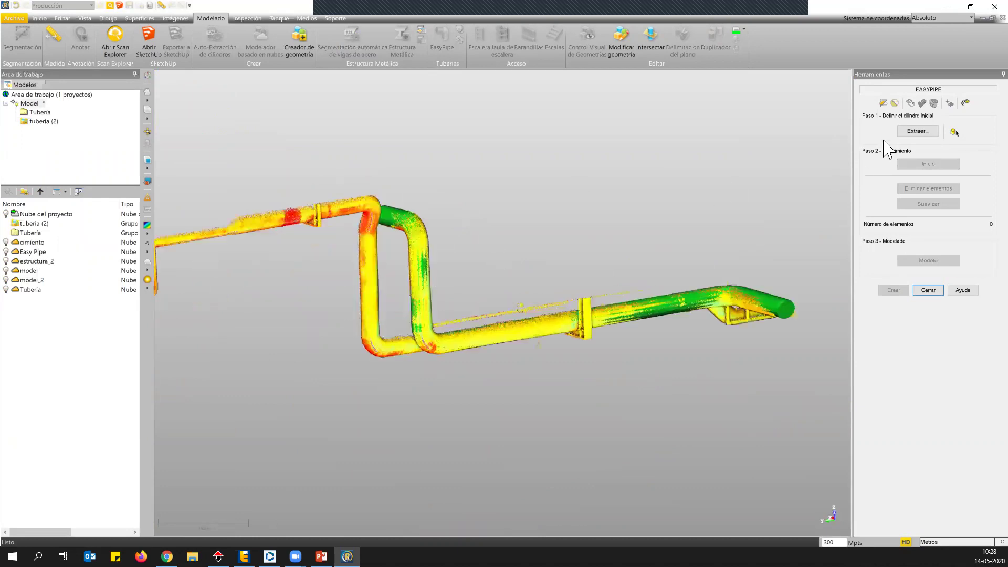
click(916, 132)
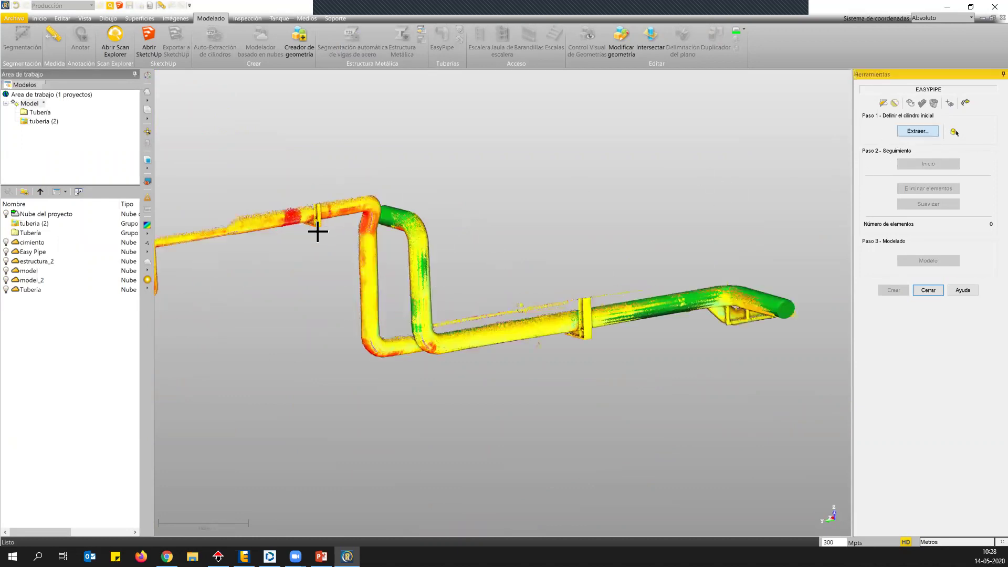
click(365, 263)
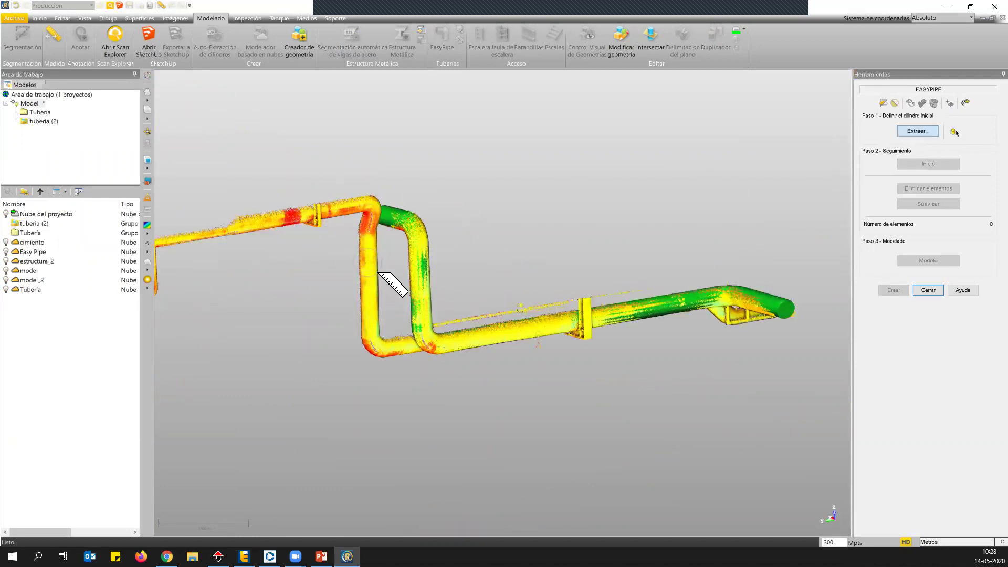
click(924, 132)
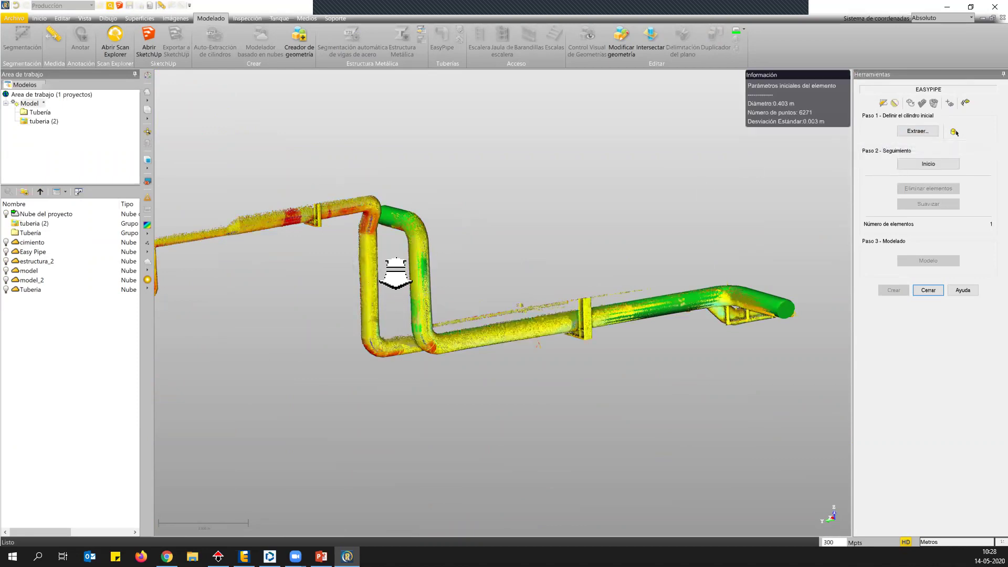
scroll(349, 239, up, 3)
Step: Track the second pipe run from its initial cylinder and inspect the tracked segments around the lower elbow
click(922, 164)
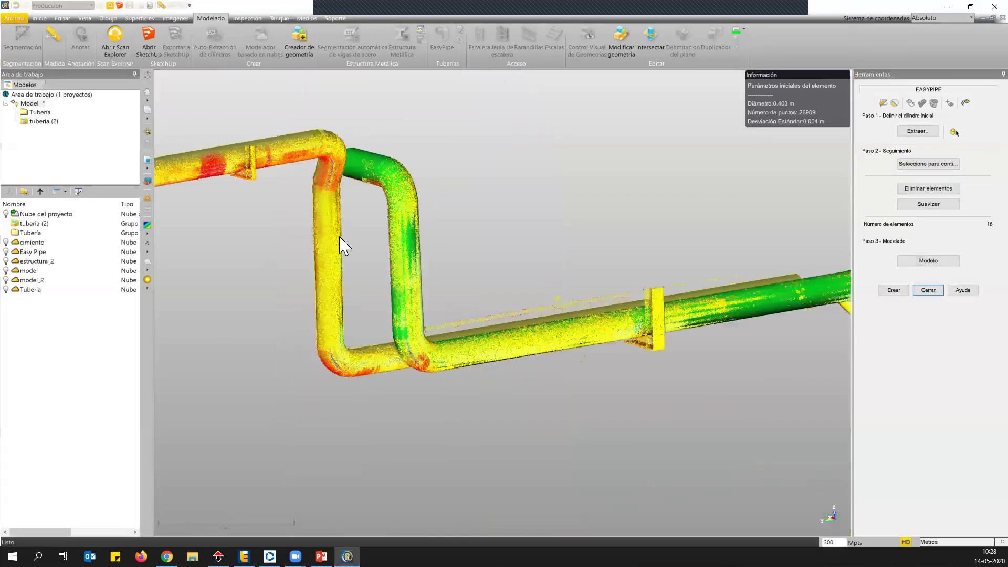
drag(342, 244, 394, 319)
scroll(376, 383, up, 3)
drag(376, 382, 479, 351)
drag(551, 324, 418, 367)
scroll(439, 382, up, 4)
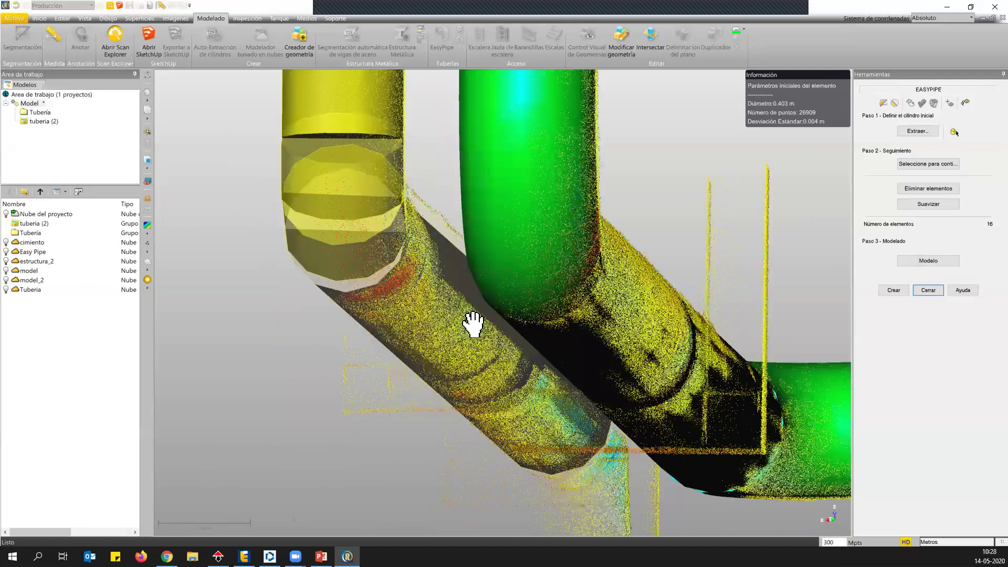
Step: Examine the tracked segments of the second pipe run from the lower elbow to both ends of the run
drag(473, 322, 497, 336)
scroll(369, 315, up, 3)
mouse_move(369, 315)
mouse_down()
mouse_move(411, 310)
mouse_move(383, 308)
mouse_up()
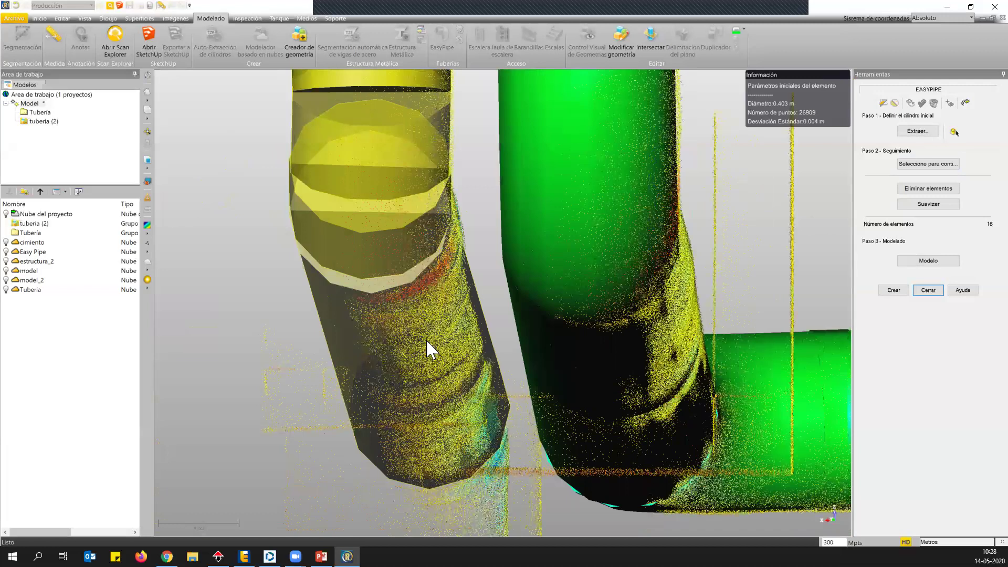
drag(445, 341, 414, 241)
mouse_move(442, 279)
mouse_down()
mouse_move(454, 270)
mouse_move(445, 264)
mouse_up()
drag(420, 187, 418, 260)
scroll(416, 257, down, 5)
drag(451, 292, 404, 306)
scroll(295, 199, down, 1)
scroll(295, 199, down, 4)
drag(342, 219, 309, 221)
scroll(531, 162, up, 3)
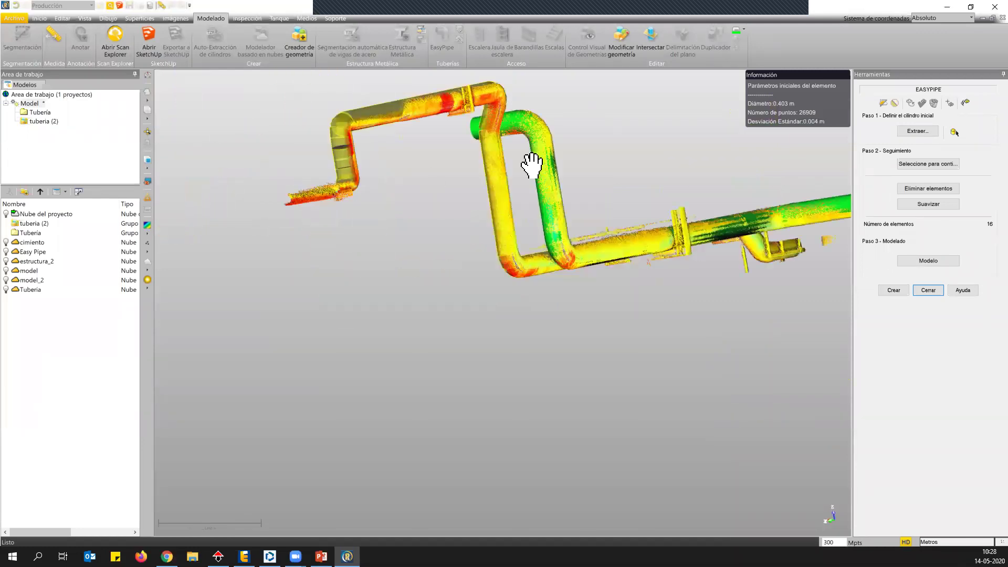
scroll(515, 322, up, 2)
scroll(270, 169, up, 4)
drag(259, 180, 314, 233)
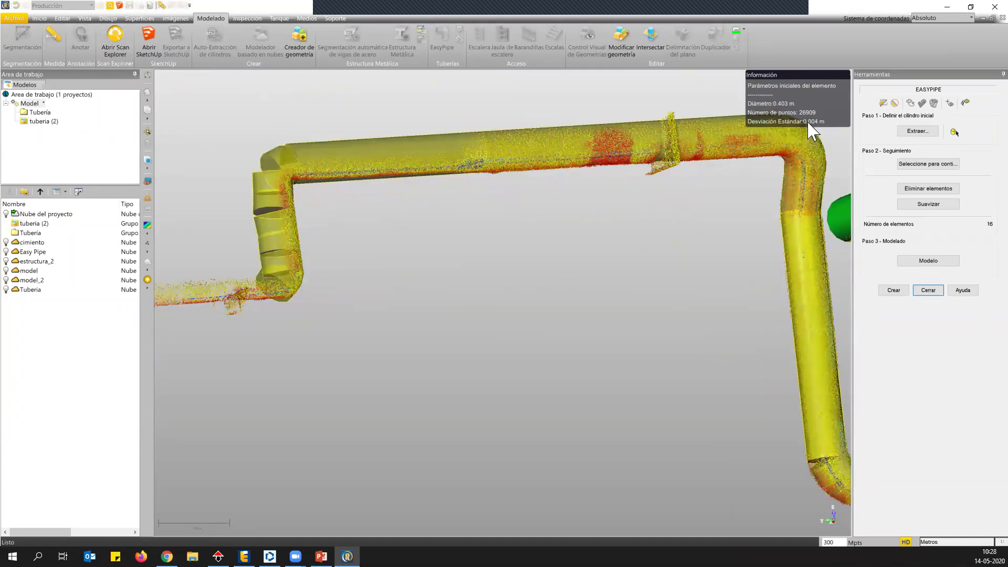
drag(708, 231, 612, 226)
scroll(598, 227, up, 5)
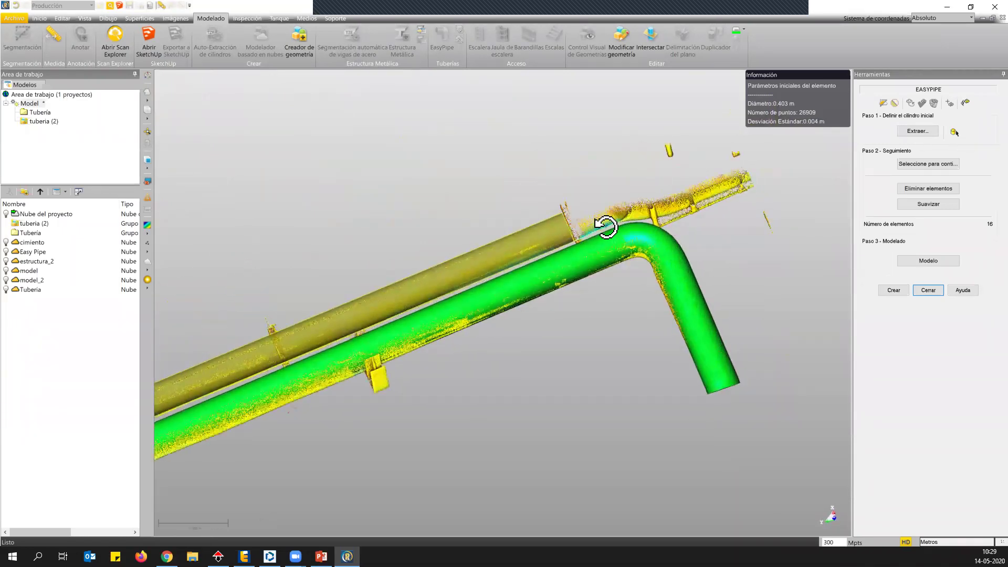
Step: Continue tracking the second pipe run from its open end beside the modelled elbow, through the offset beyond it
click(928, 204)
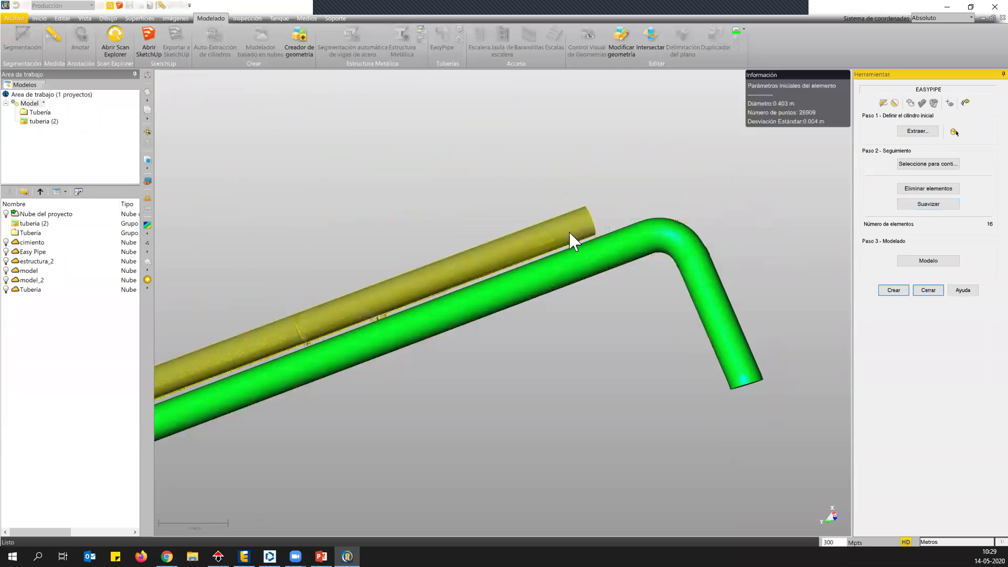
scroll(534, 181, down, 5)
middle_drag(478, 209, 636, 170)
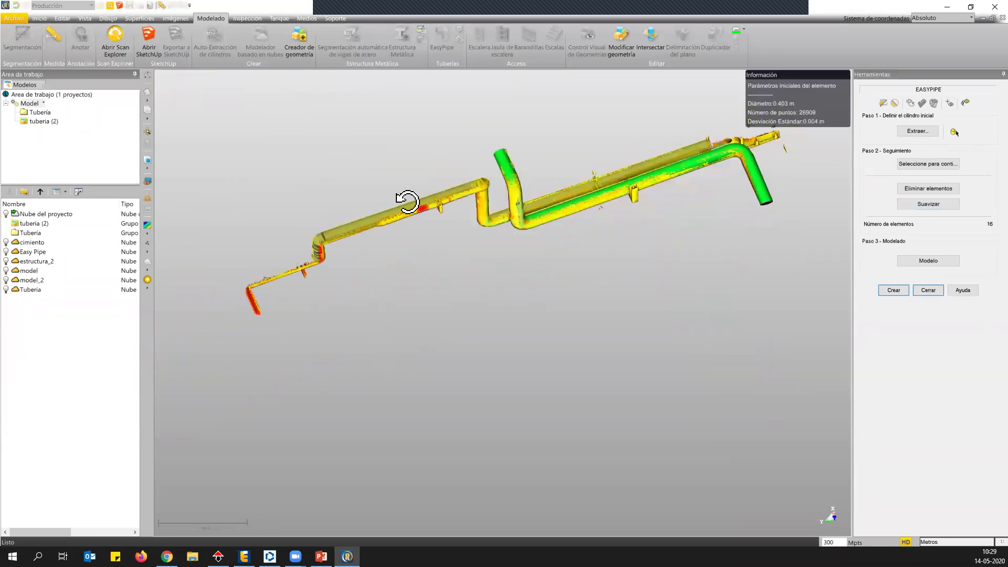
scroll(345, 218, up, 6)
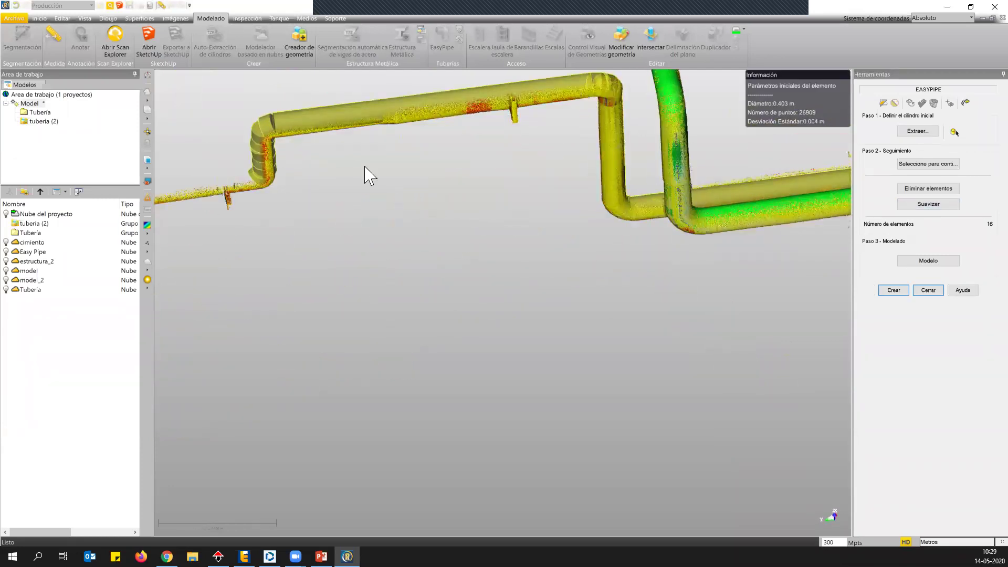
middle_drag(745, 146, 533, 181)
middle_drag(723, 192, 518, 207)
scroll(732, 193, up, 3)
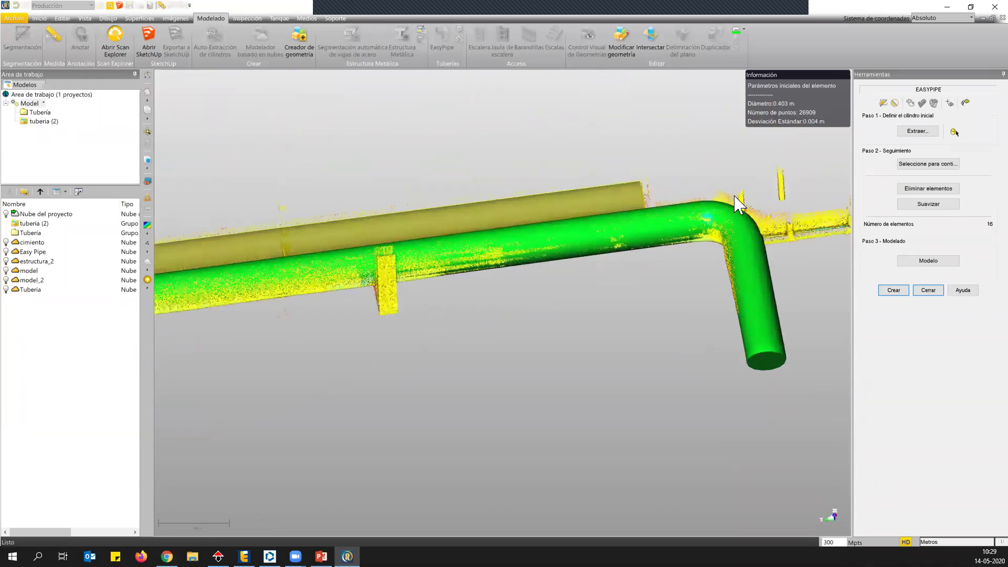
middle_drag(735, 196, 650, 167)
drag(572, 213, 574, 245)
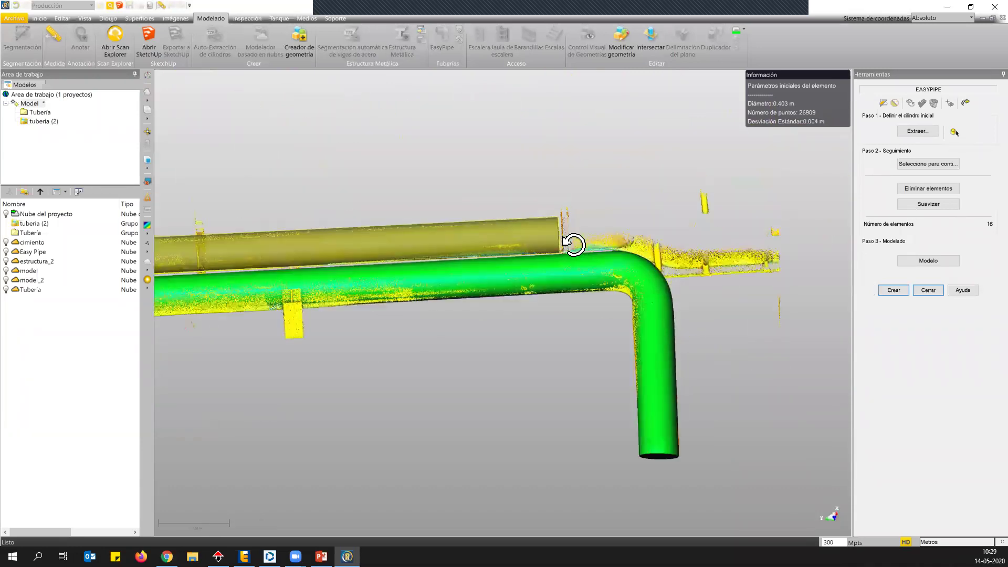
click(924, 167)
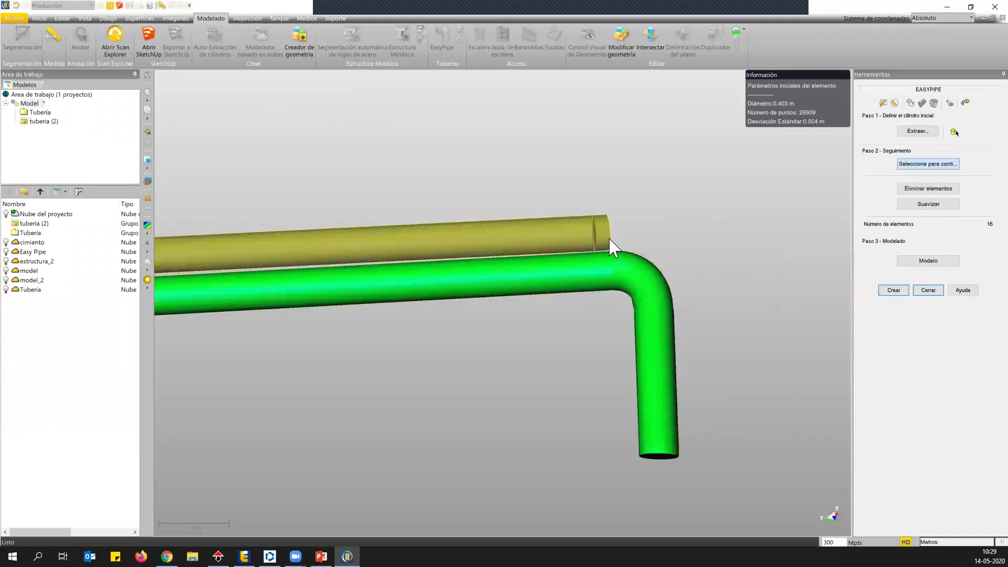
drag(691, 247, 653, 241)
scroll(666, 193, up, 3)
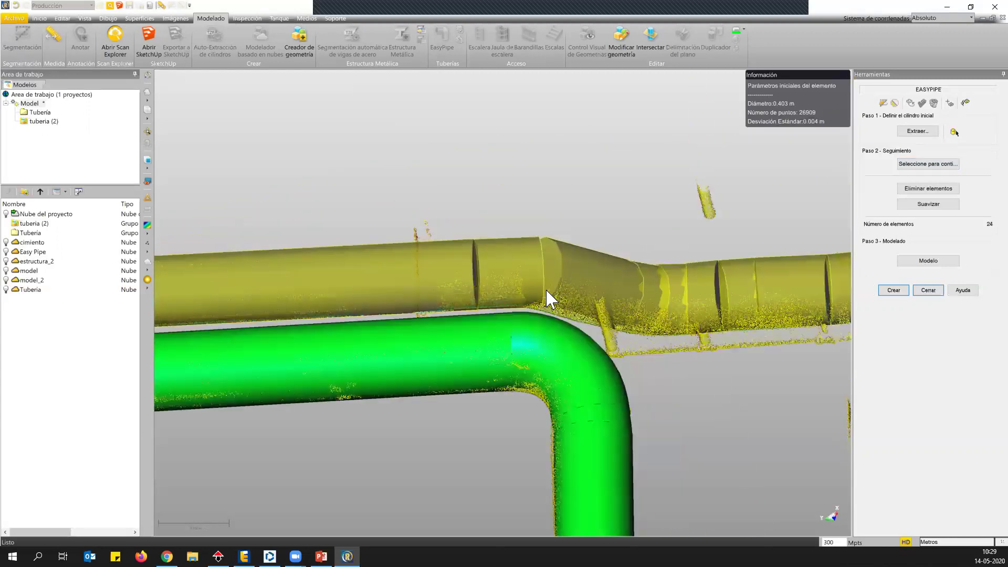
scroll(541, 297, up, 2)
Step: Smooth the tracked segments of the extended second pipe run
click(911, 204)
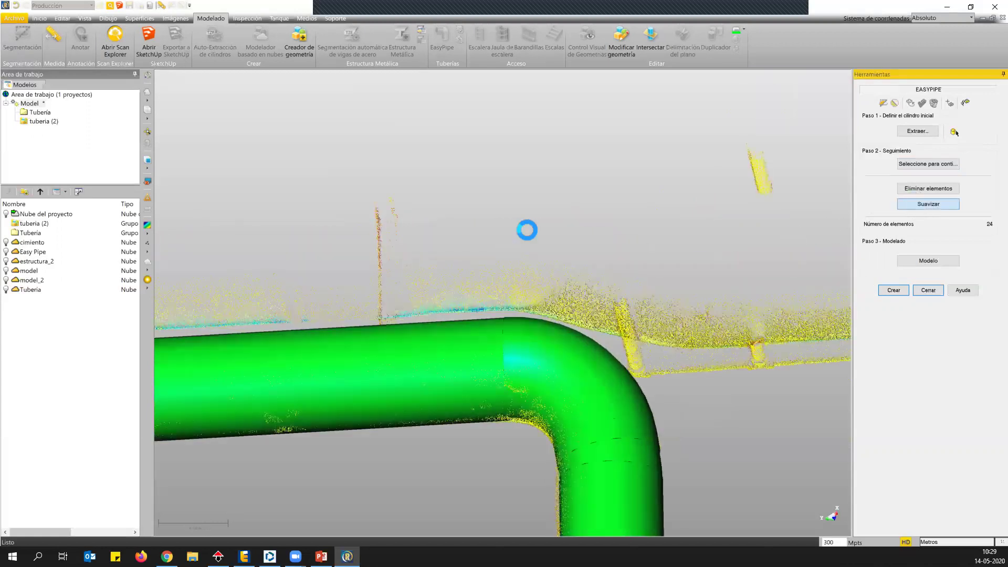
scroll(527, 230, down, 5)
drag(459, 141, 578, 284)
Step: Model the smoothed second pipe run, create its geometries and close EasyPipe
click(929, 261)
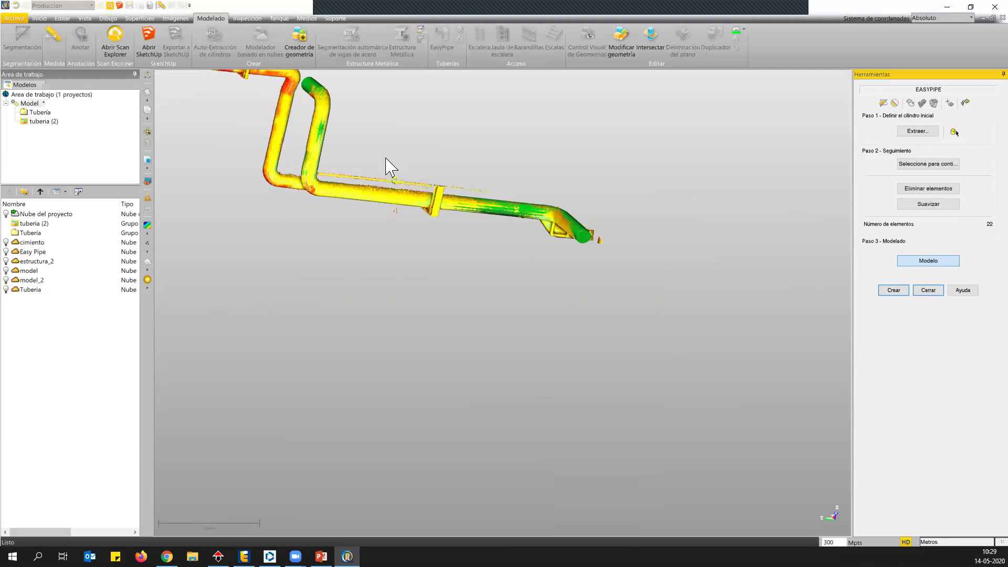
click(899, 289)
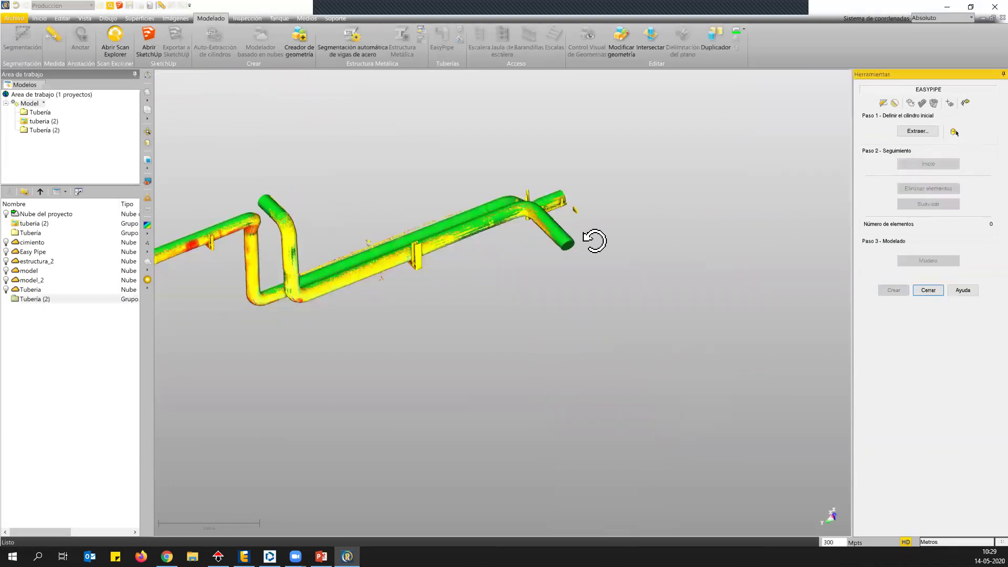
drag(594, 241, 287, 243)
scroll(291, 289, up, 3)
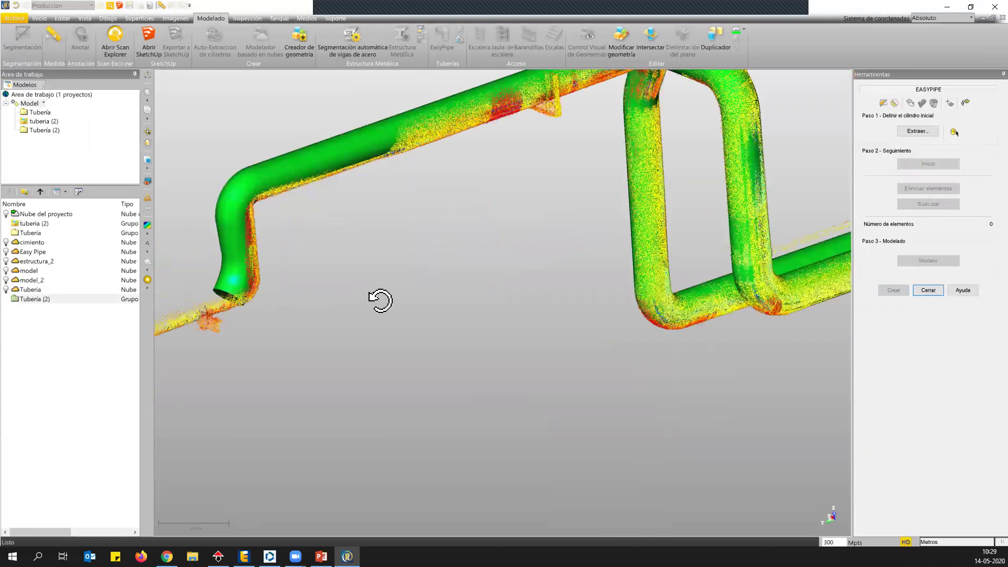
drag(380, 301, 360, 230)
scroll(329, 167, down, 3)
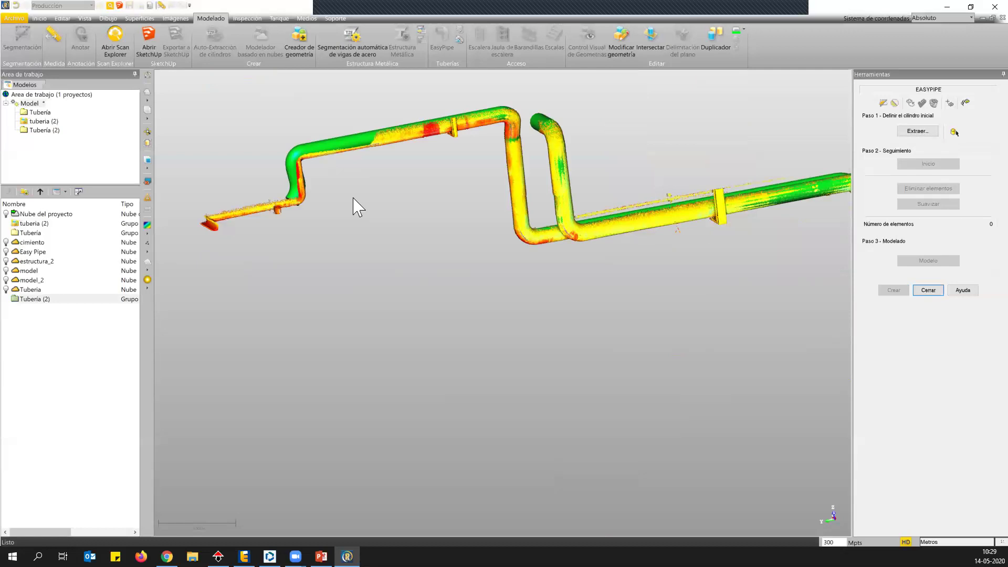
click(928, 290)
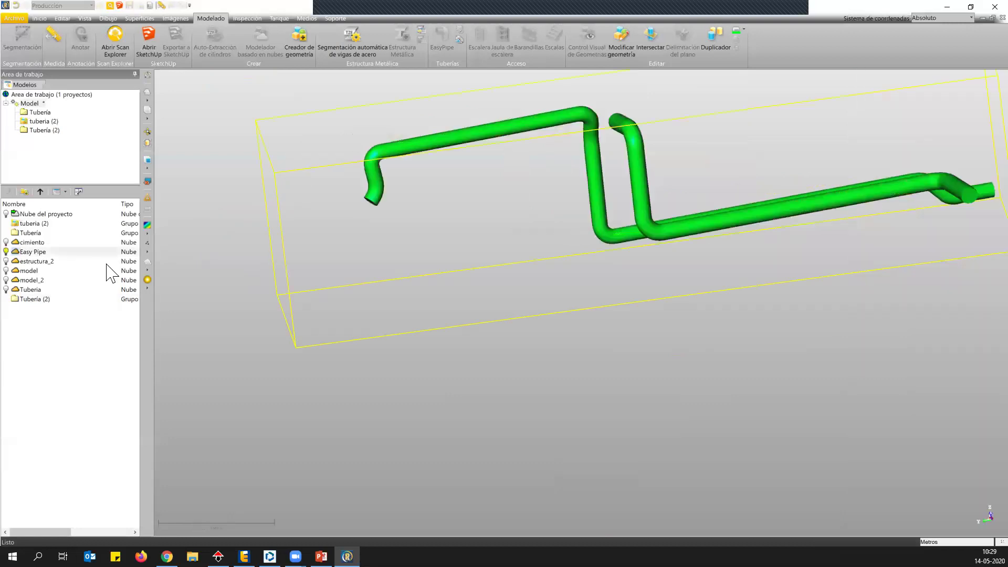
Step: Rename the first EasyPipe group, Tubería, as Tubería_3
click(41, 300)
click(35, 233)
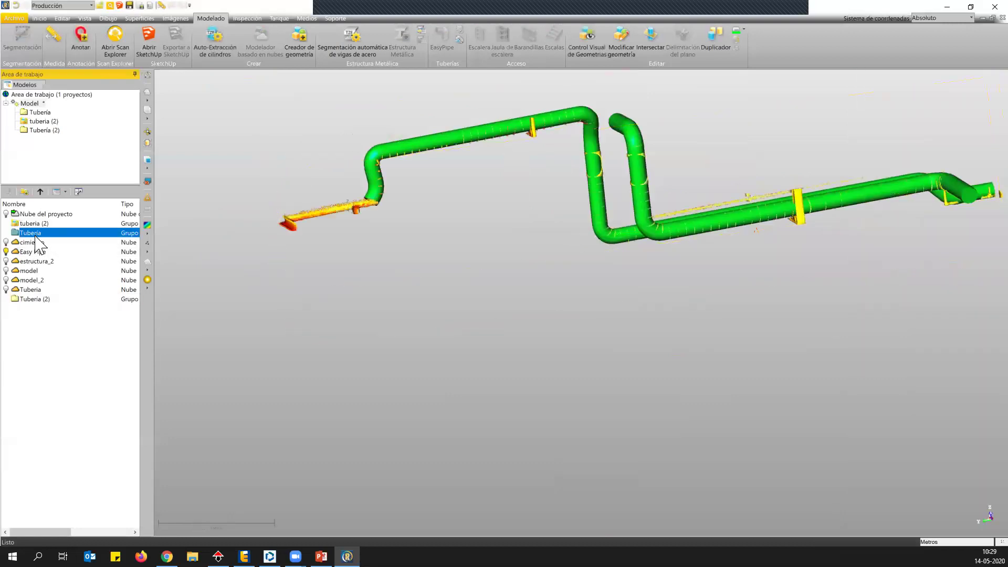
click(36, 237)
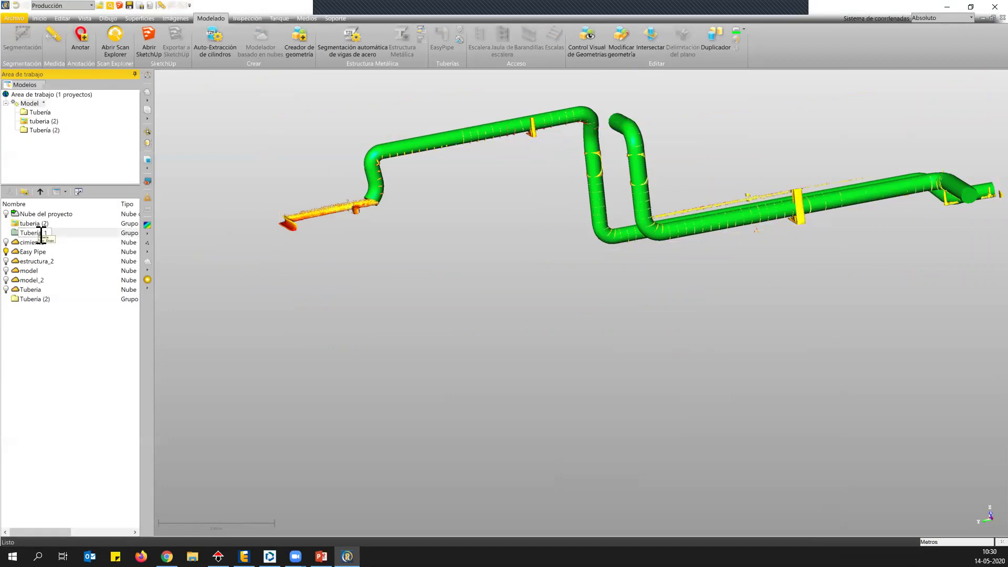
text(_3)
key(Return)
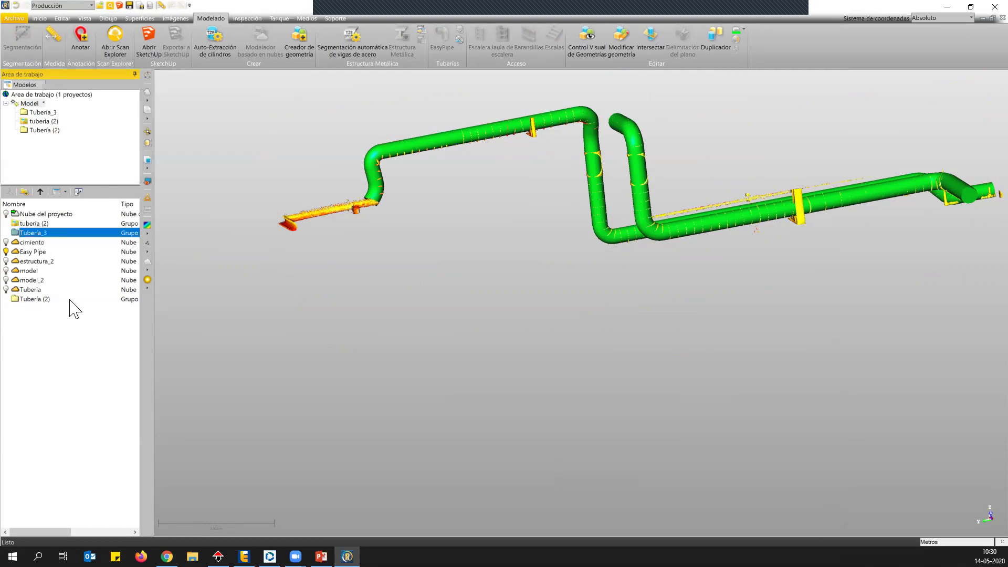
Step: Hide the Easy Pipe cloud and the geometries of the Tubería_3 and Tubería (2) groups
scroll(480, 141, up, 2)
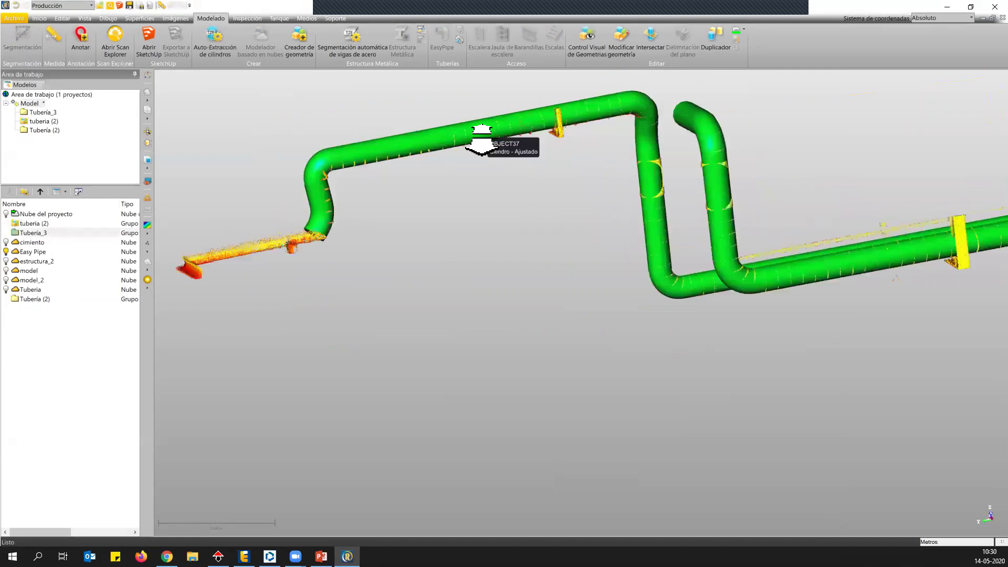
scroll(527, 149, down, 3)
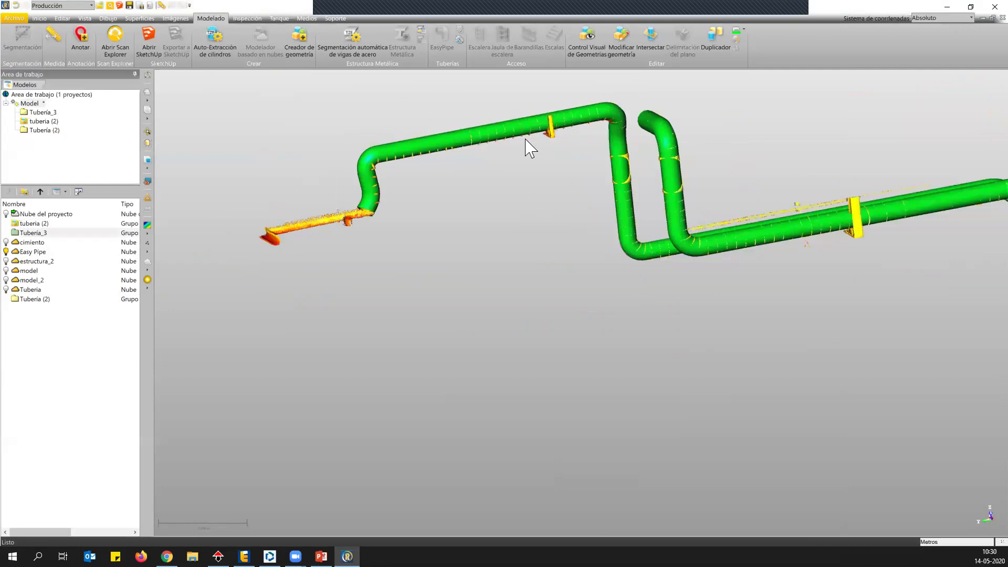
scroll(414, 194, down, 1)
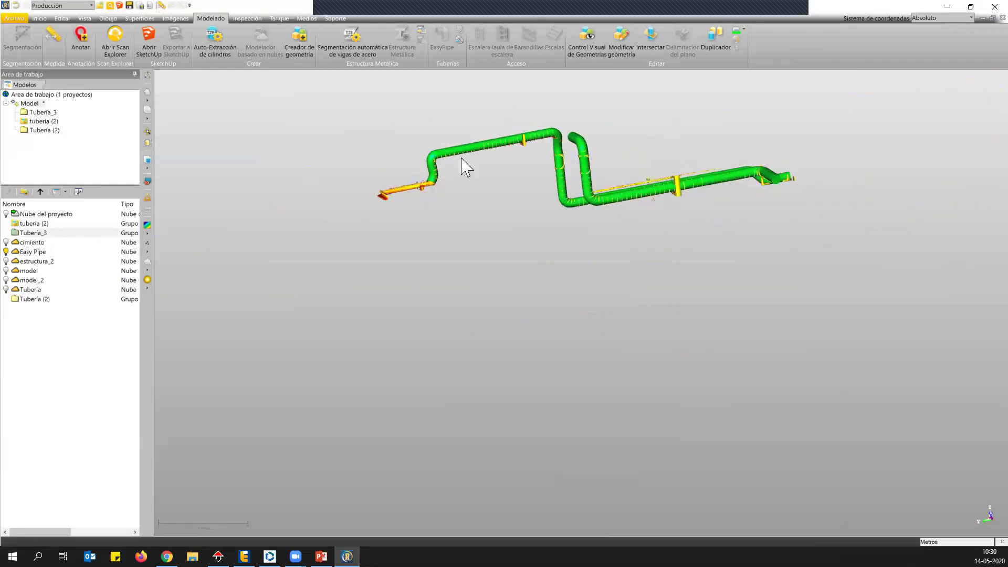
drag(535, 206, 653, 212)
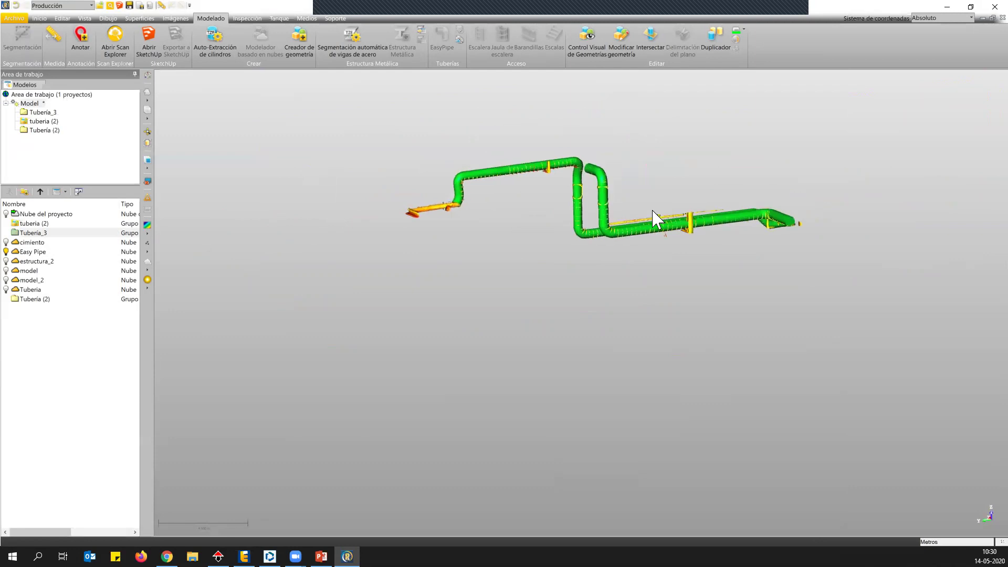
scroll(603, 160, up, 2)
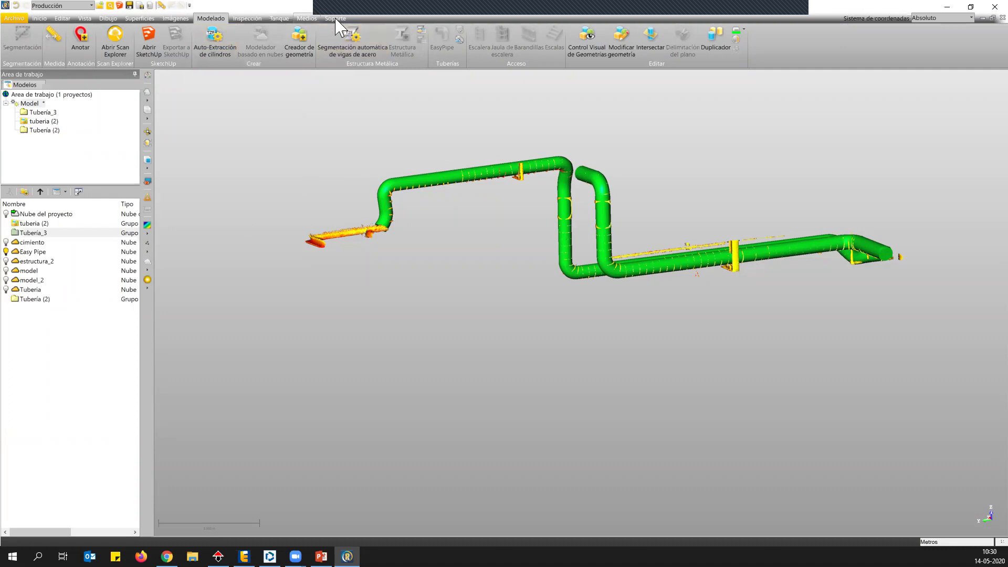
click(5, 252)
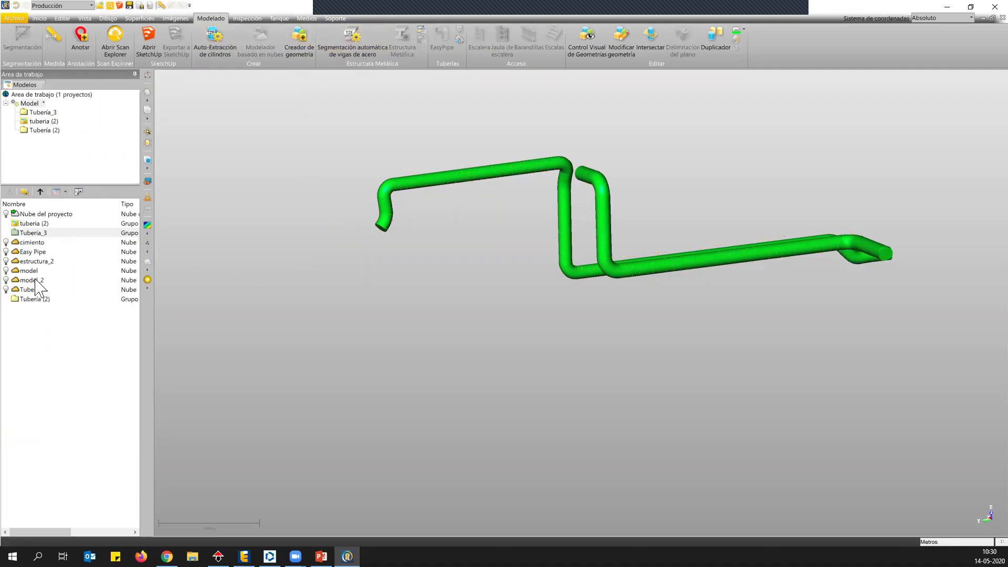
ctrl+click(37, 299)
right_click(37, 299)
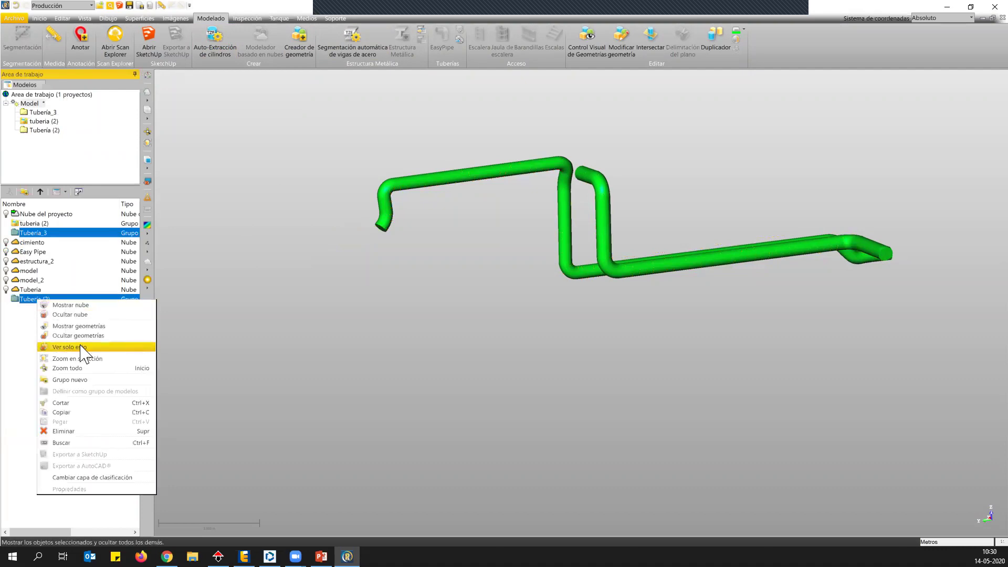
click(84, 336)
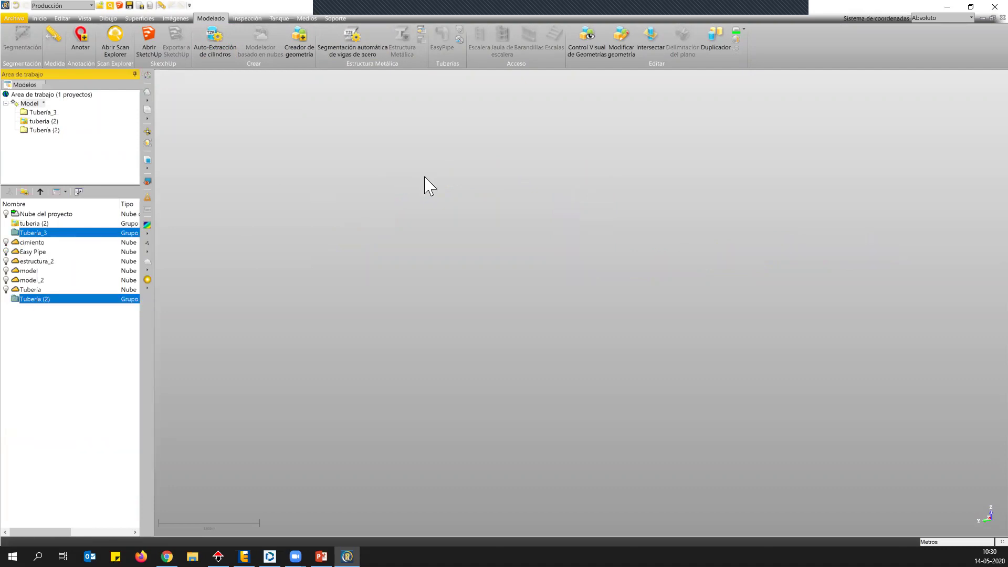
Step: Show the cimiento cloud and frame the foundation pedestal at the column's base
click(5, 242)
scroll(598, 310, down, 2)
middle_drag(578, 302, 535, 259)
scroll(535, 259, up, 2)
scroll(534, 260, up, 3)
drag(535, 268, 505, 338)
middle_drag(536, 342, 529, 343)
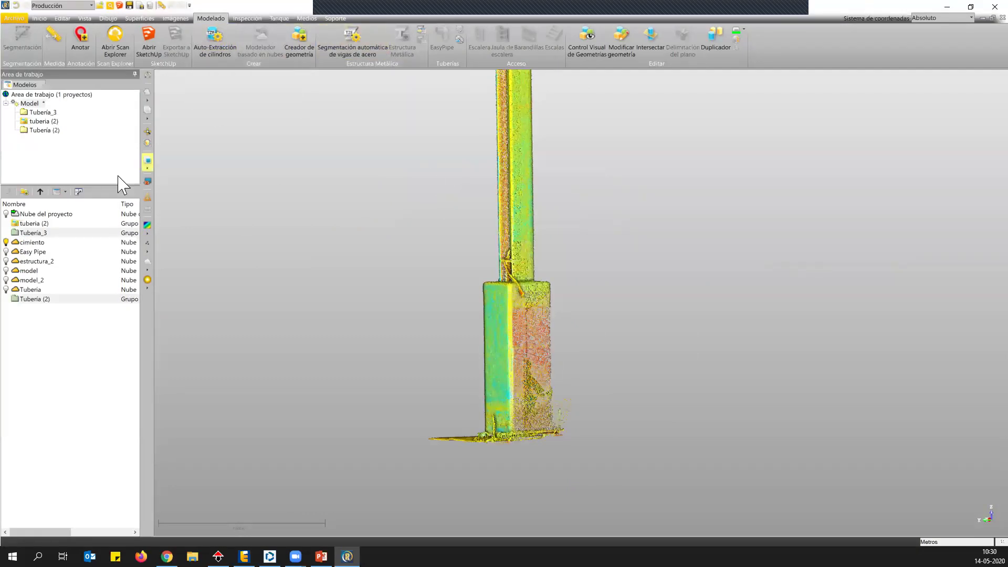
Step: Start the cloud-based modeler on the cimiento cloud and fence the foundation pedestal, keeping only the points inside
click(32, 242)
click(260, 39)
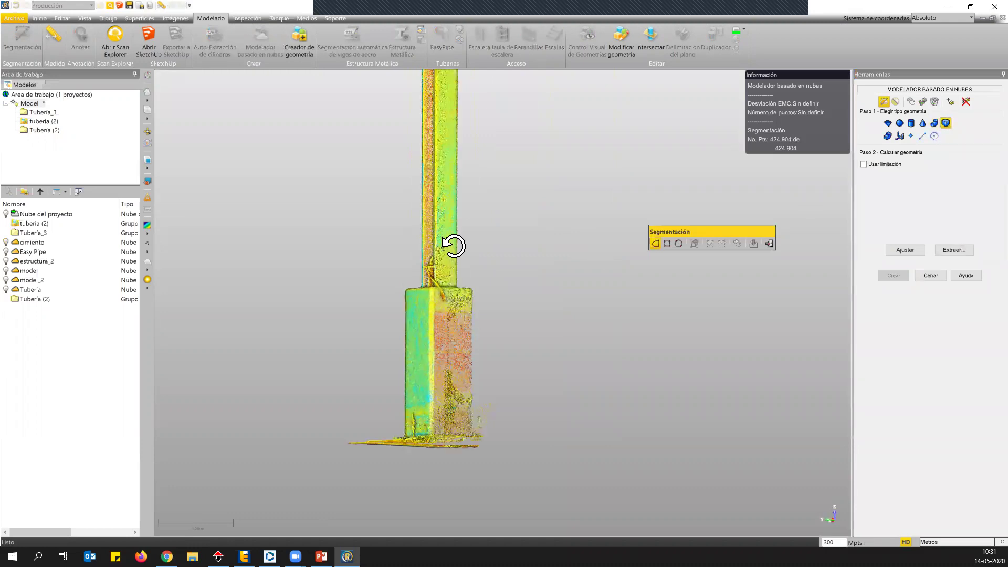
scroll(391, 284, up, 1)
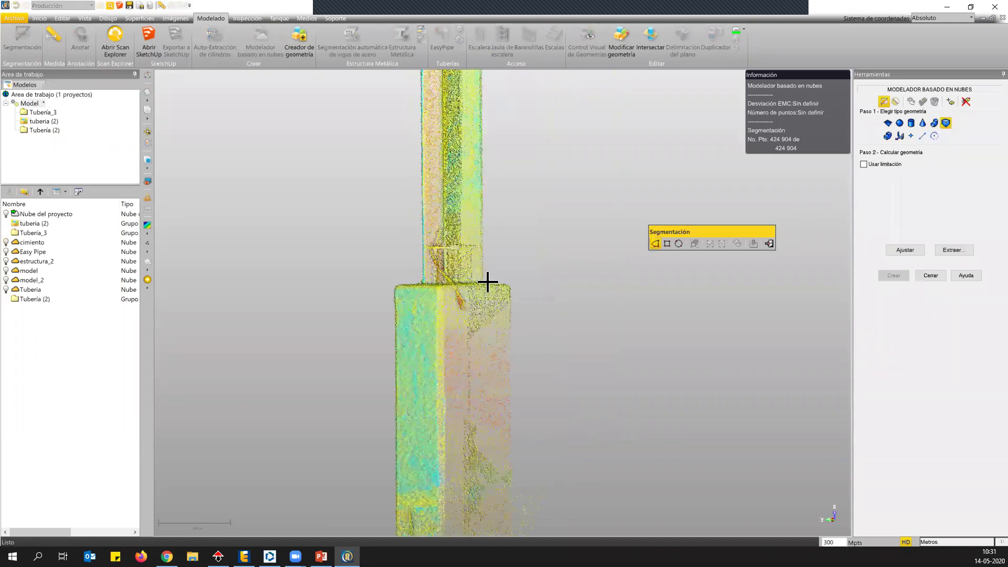
scroll(404, 282, up, 1)
click(404, 282)
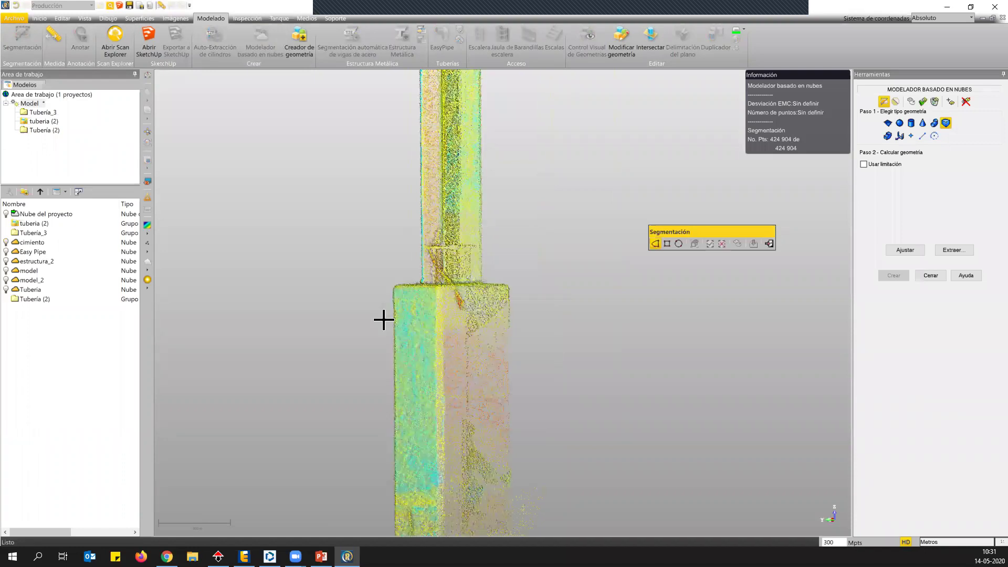
drag(379, 307, 388, 337)
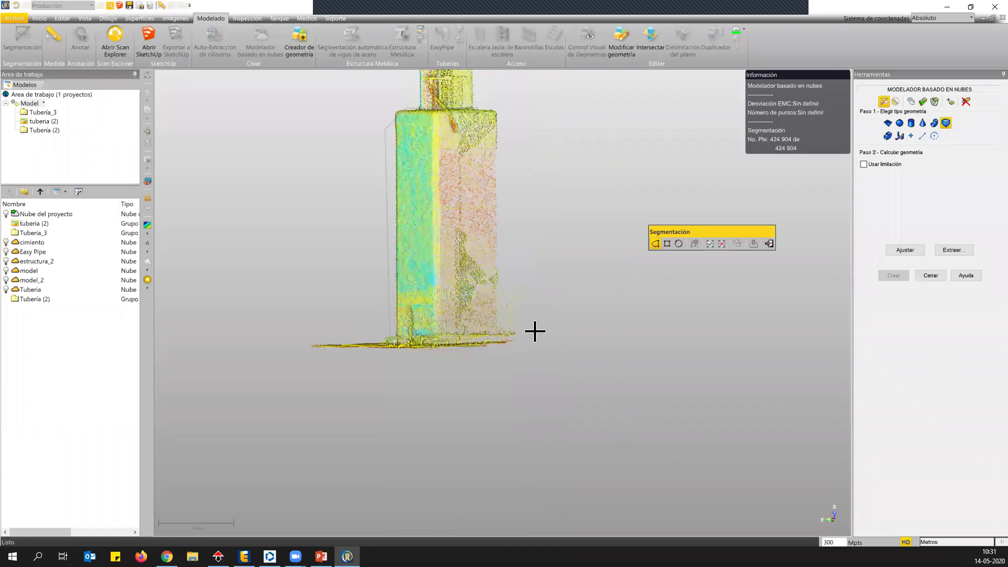
click(709, 243)
Step: Fence the ground points under the pedestal, keep only the points outside the fence, and check the remaining cloud from above
drag(513, 254, 533, 212)
click(516, 226)
click(363, 220)
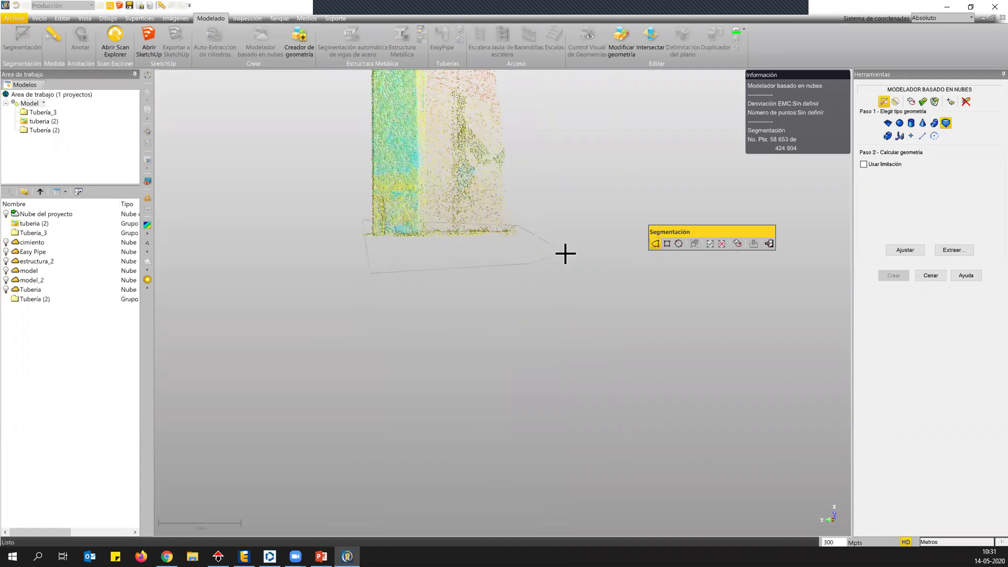
click(722, 243)
drag(510, 156, 521, 249)
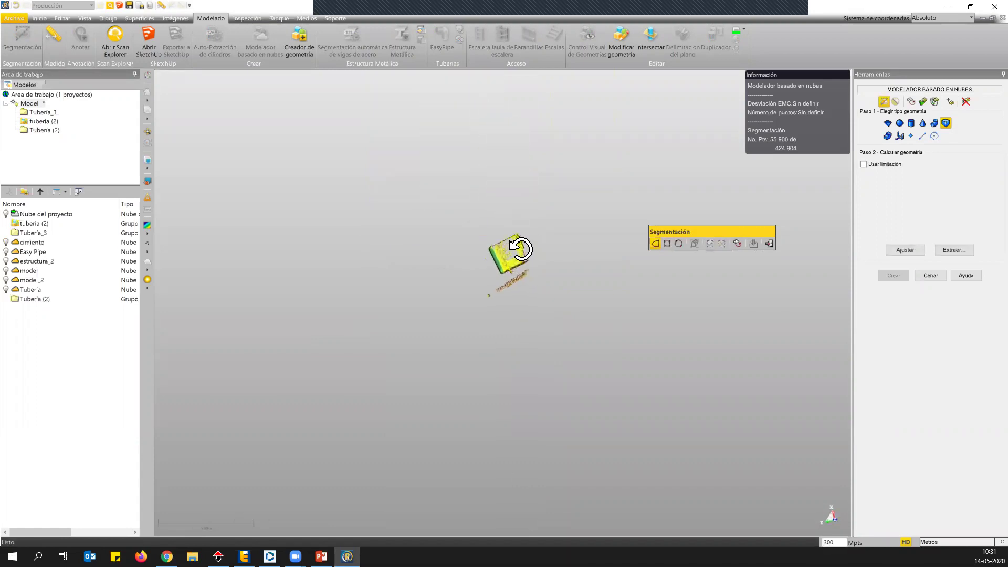
Step: Fence the stray points beside the pedestal as seen from above and keep only the points outside the fence
scroll(523, 279, up, 3)
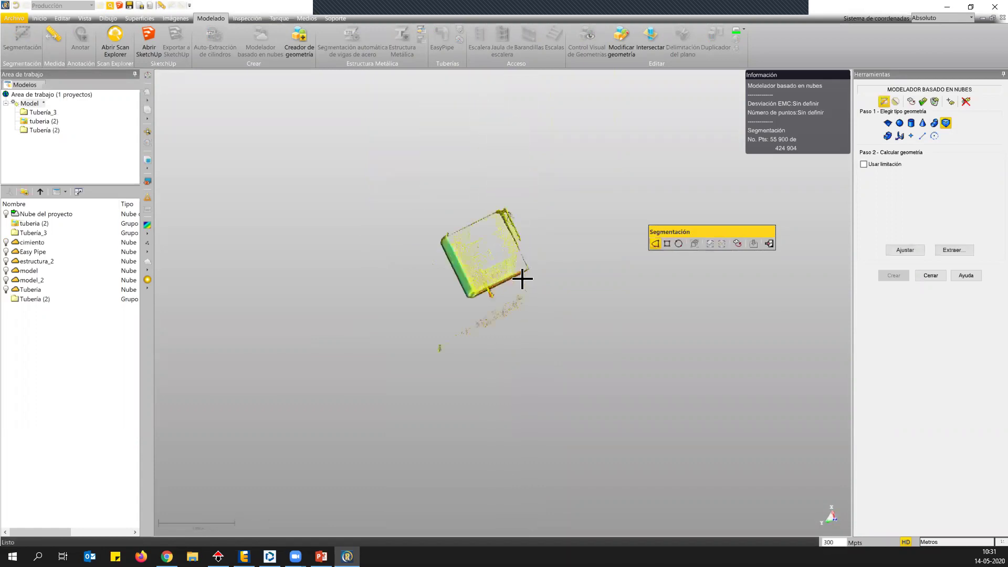
drag(471, 301, 500, 287)
click(480, 296)
click(427, 330)
click(495, 460)
click(627, 297)
double_click(608, 233)
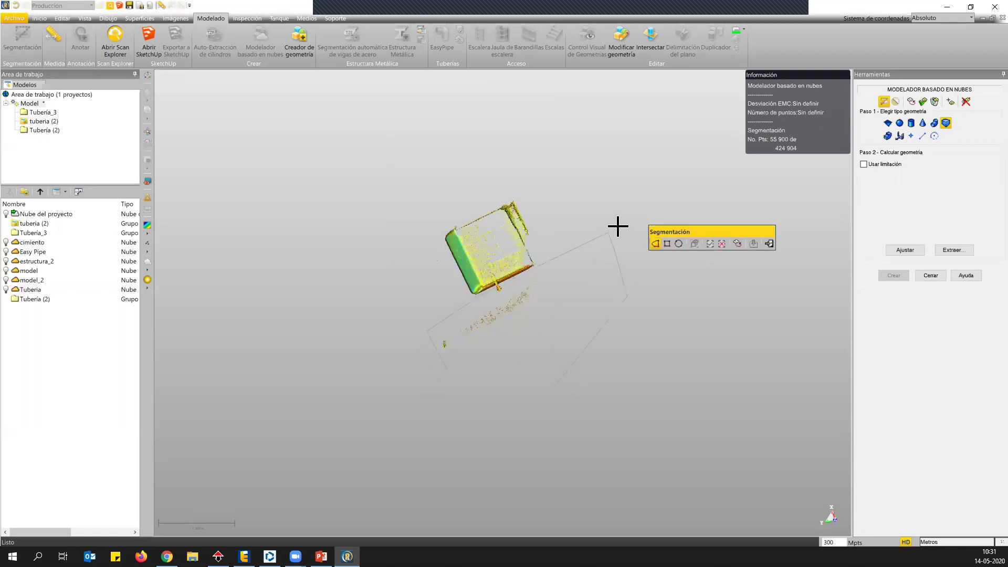
click(710, 243)
Step: Fence the small group of stray points next to the pedestal's side and remove them from the segmented cloud
drag(531, 225, 499, 189)
scroll(445, 152, up, 3)
drag(445, 153, 432, 250)
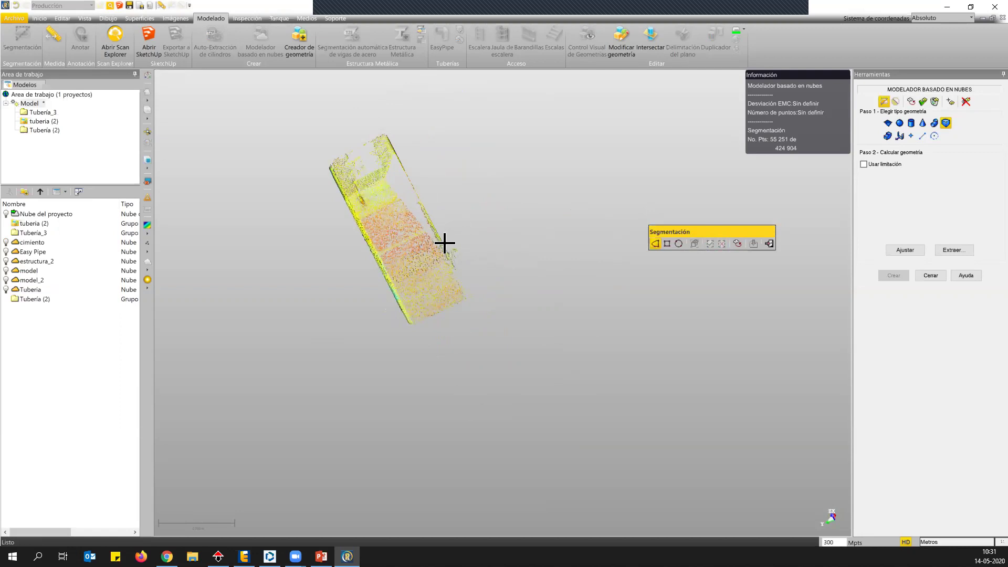
click(473, 283)
click(490, 266)
click(496, 229)
click(722, 246)
scroll(389, 190, down, 3)
drag(388, 189, 480, 261)
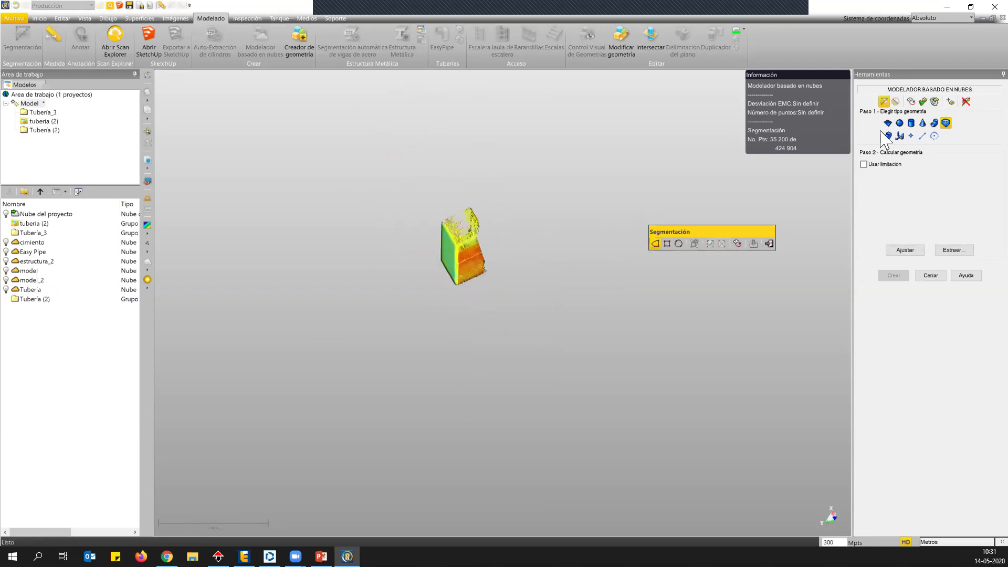
Step: Fit a box to the segmented pedestal points, create the geometry and close the cloud-based modeler
click(905, 251)
drag(494, 254, 443, 228)
scroll(443, 228, up, 2)
scroll(444, 229, up, 2)
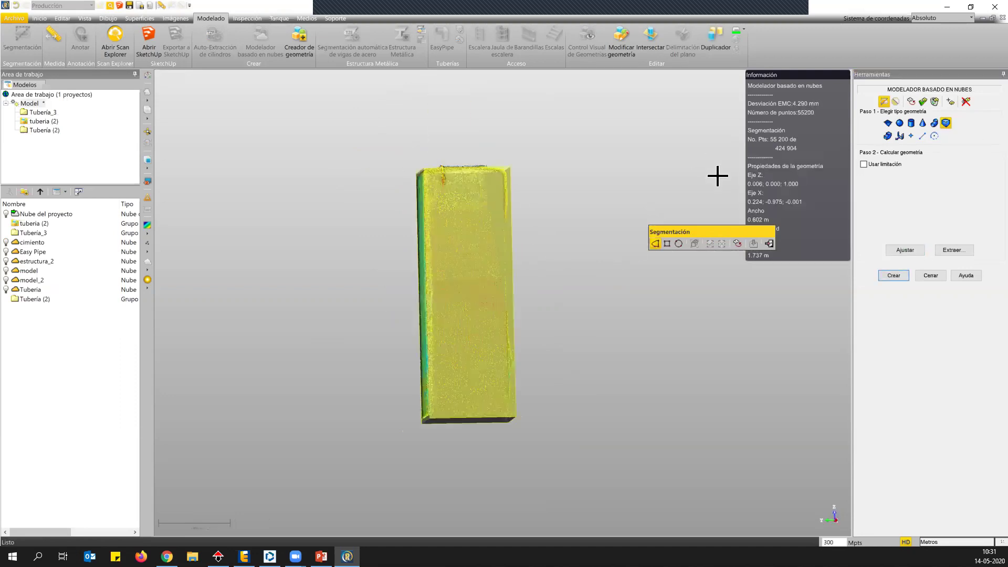
click(899, 276)
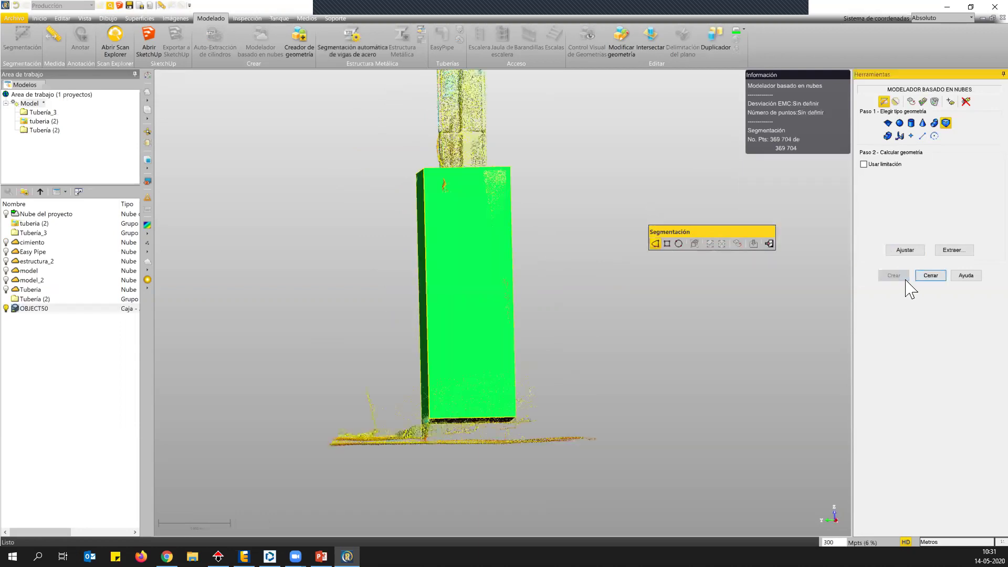
drag(576, 266, 537, 286)
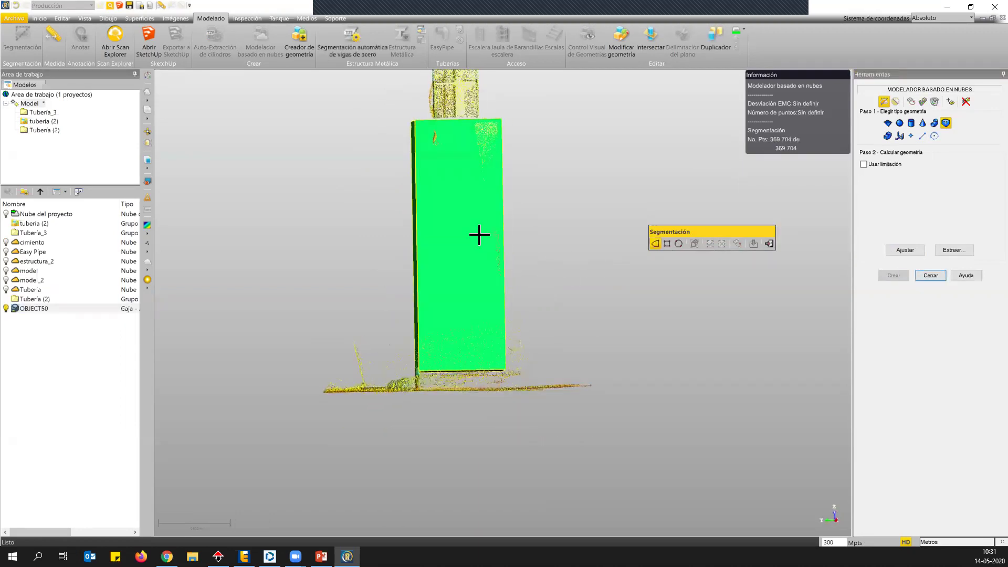
click(931, 275)
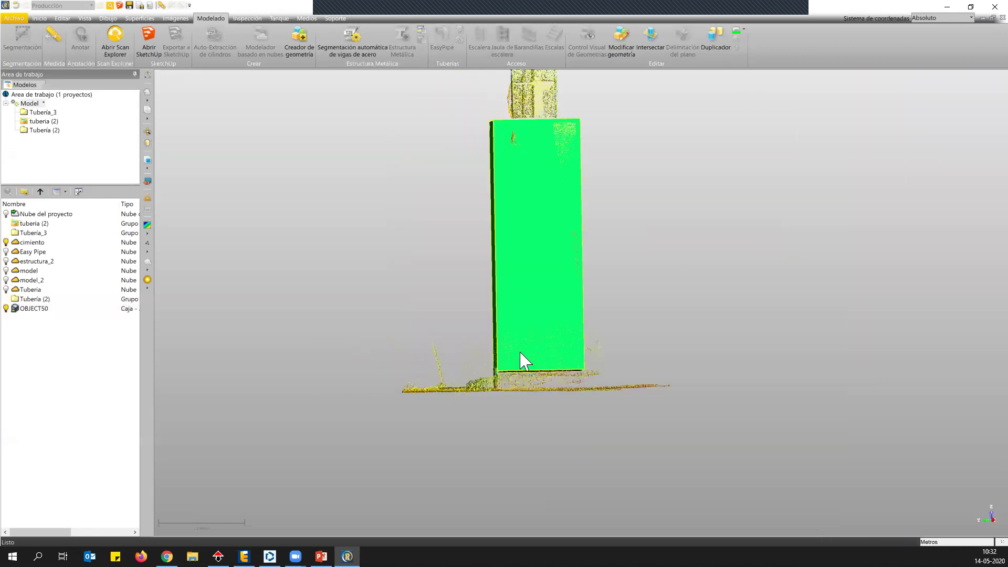
Step: Modify the pedestal box by extending its base down to ground level, and leave the geometry modifier
click(621, 39)
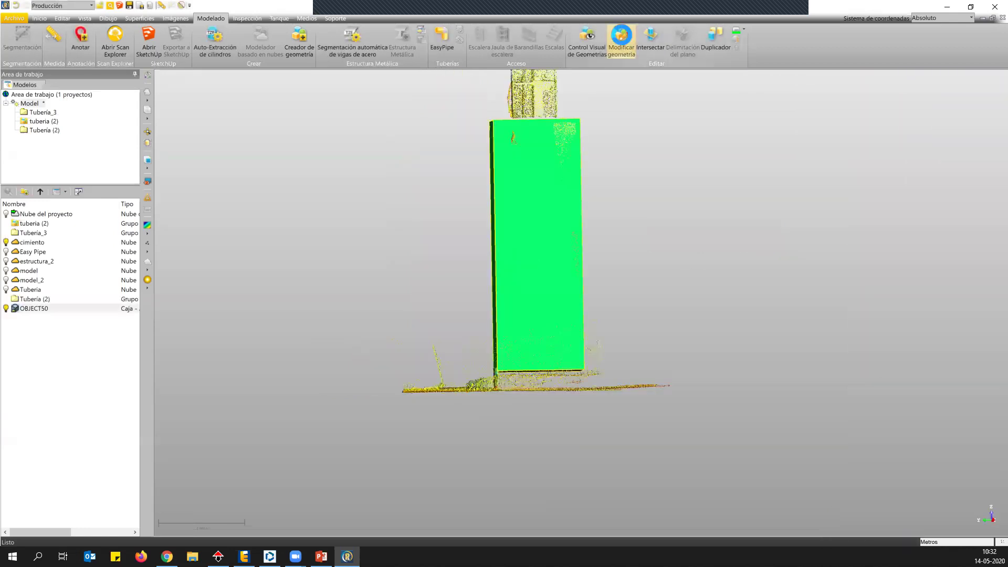
click(601, 263)
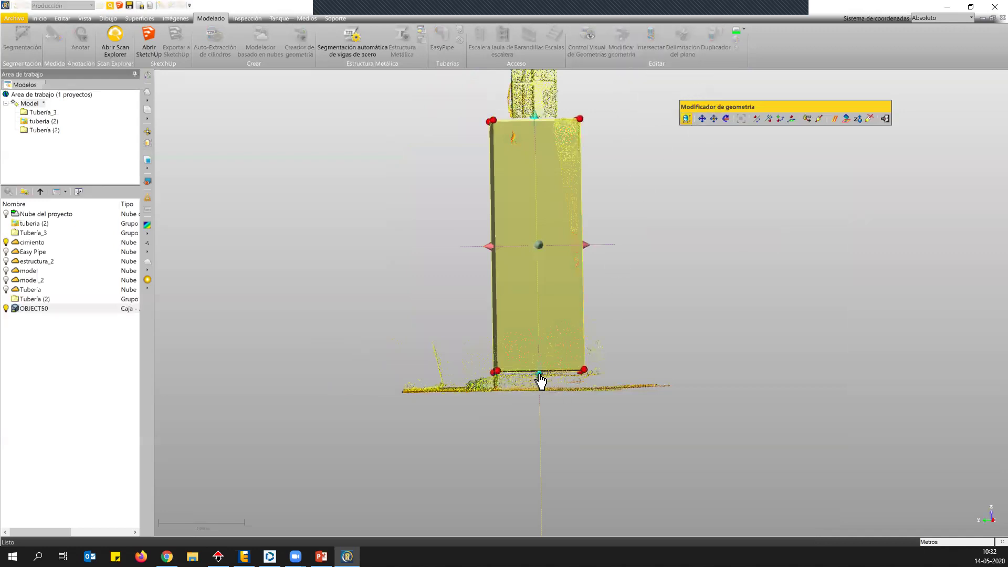
drag(540, 386, 540, 400)
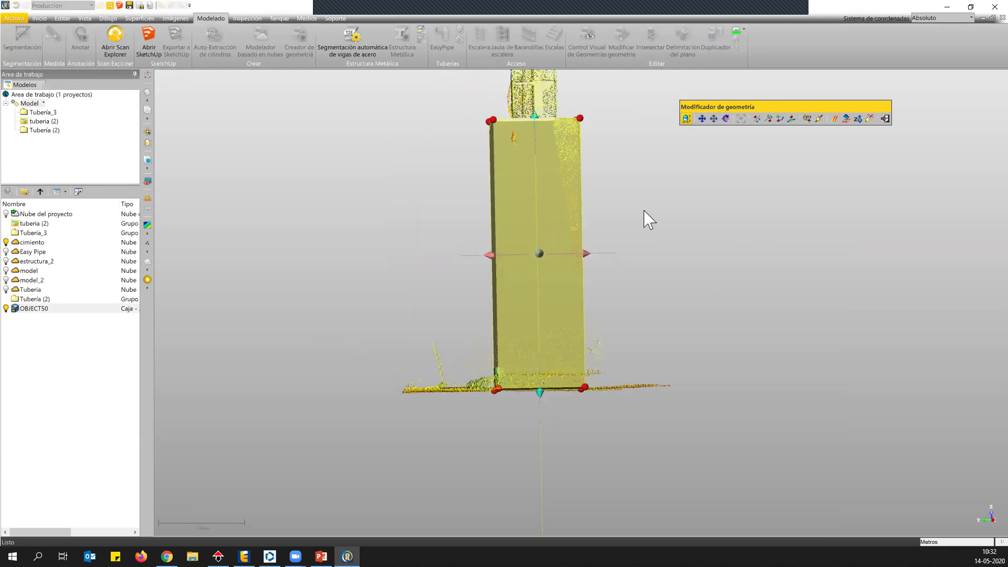
drag(648, 219, 642, 302)
scroll(642, 302, down, 3)
drag(522, 371, 503, 391)
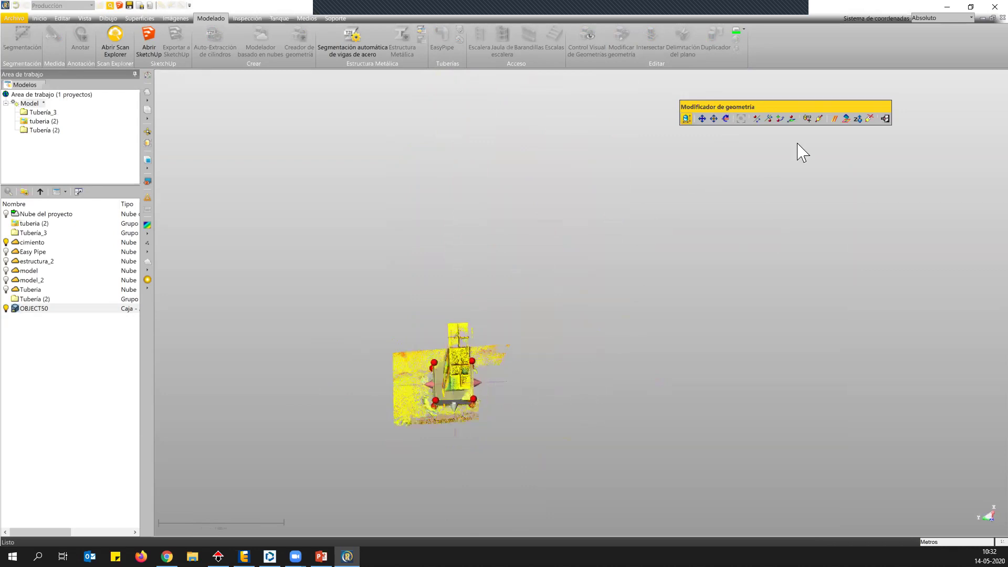
click(885, 118)
Step: Hide the pedestal box and show the estructura_2 cloud
drag(480, 275, 546, 270)
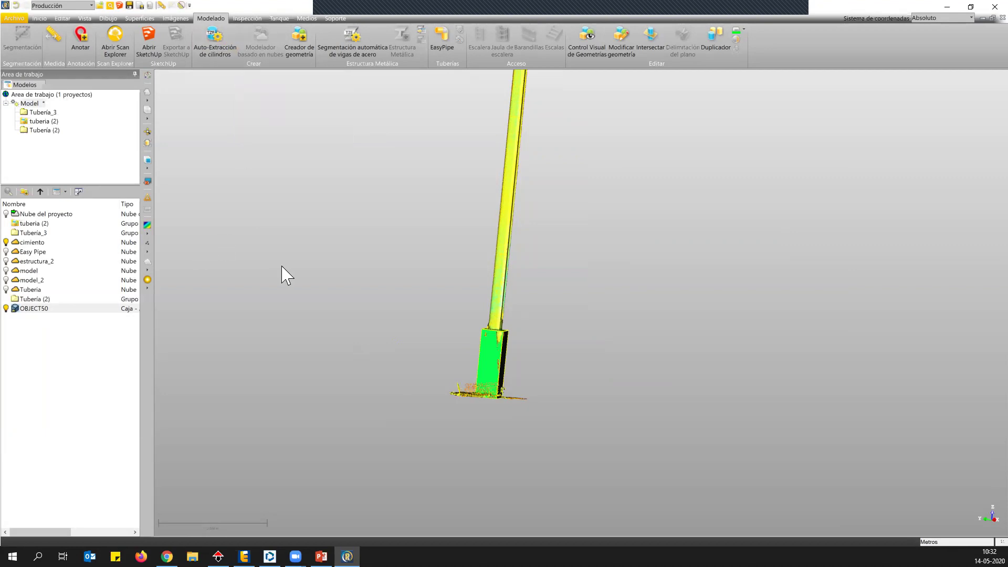
drag(536, 198, 374, 215)
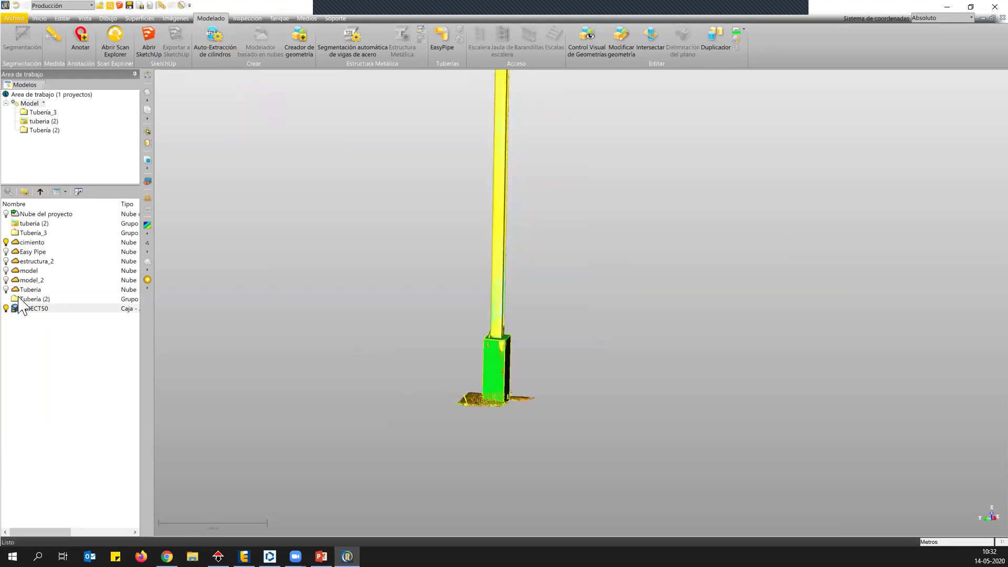
click(6, 309)
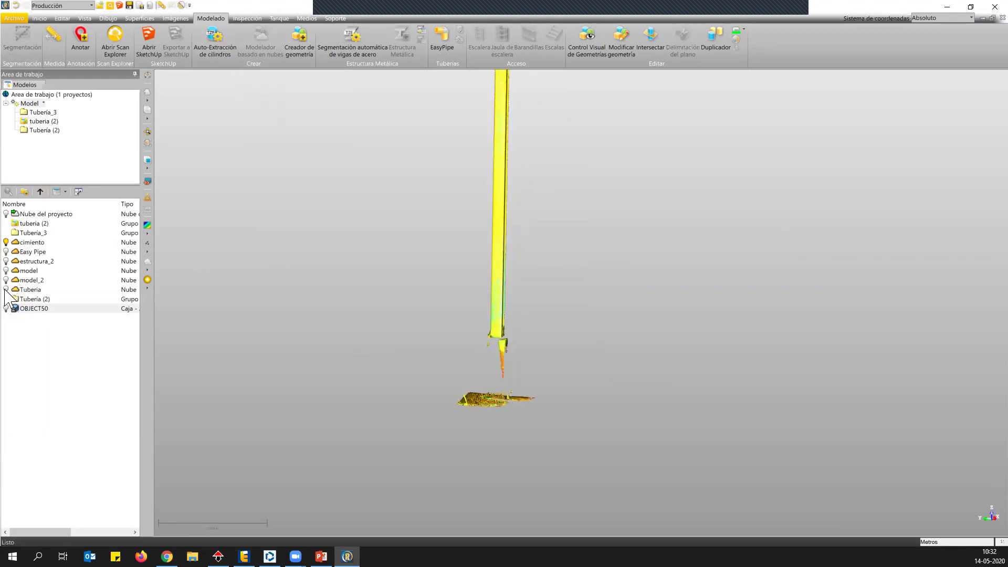
click(6, 261)
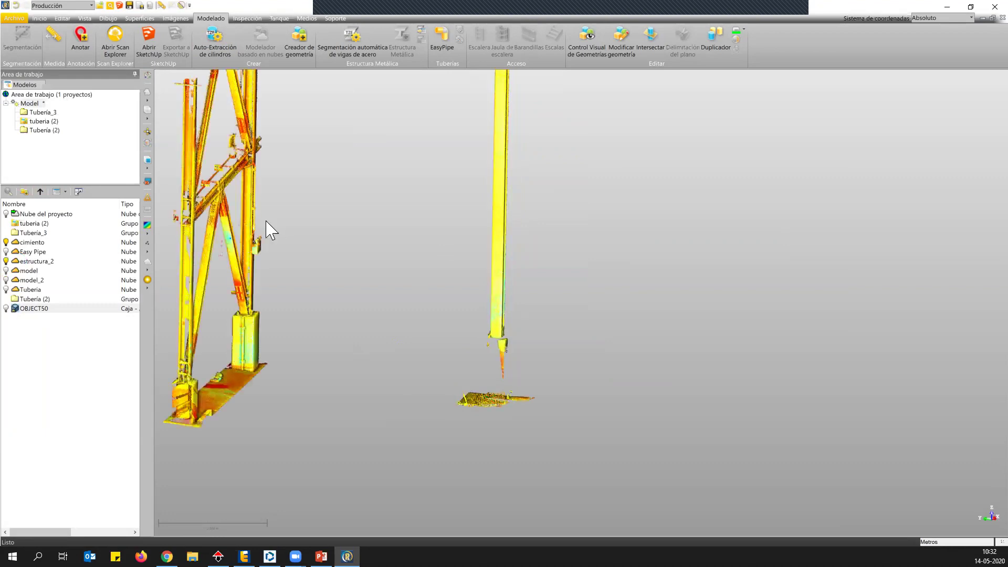
click(6, 309)
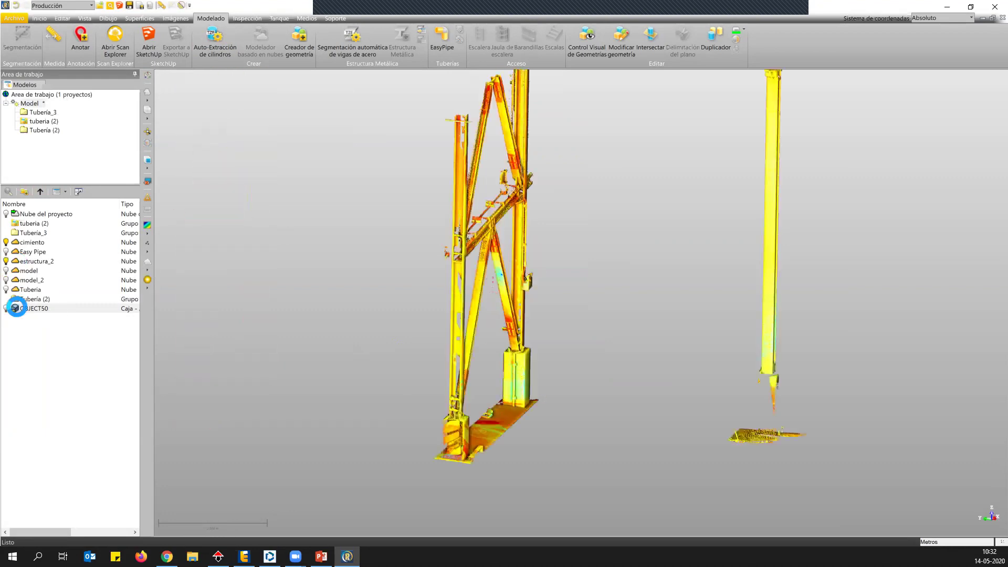
click(7, 309)
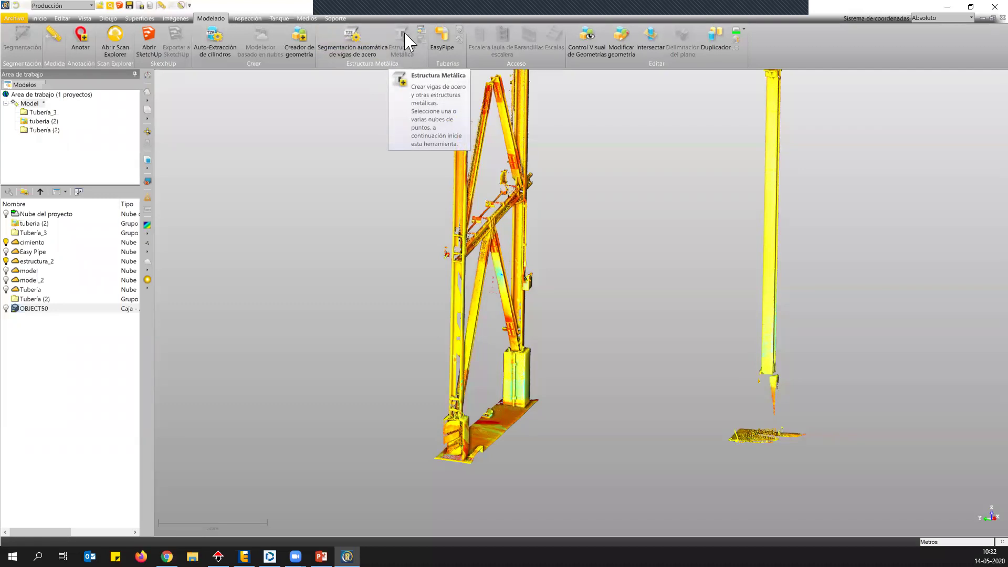
click(421, 32)
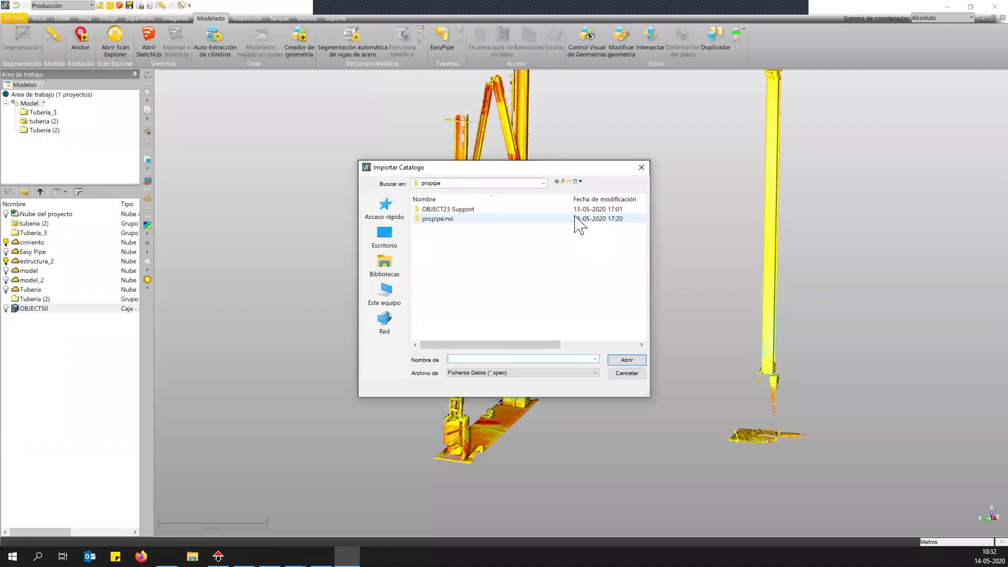
click(641, 167)
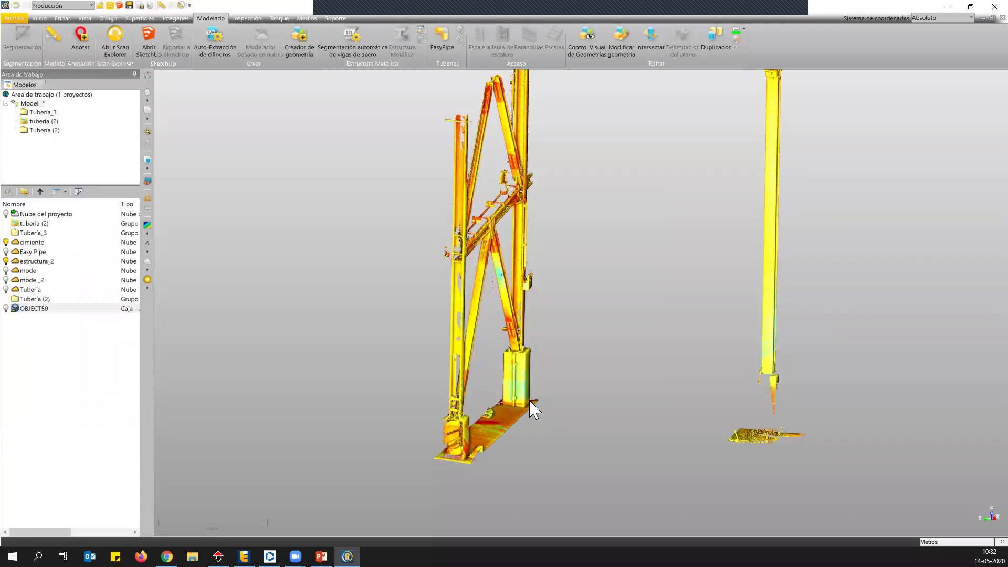
scroll(530, 407, up, 3)
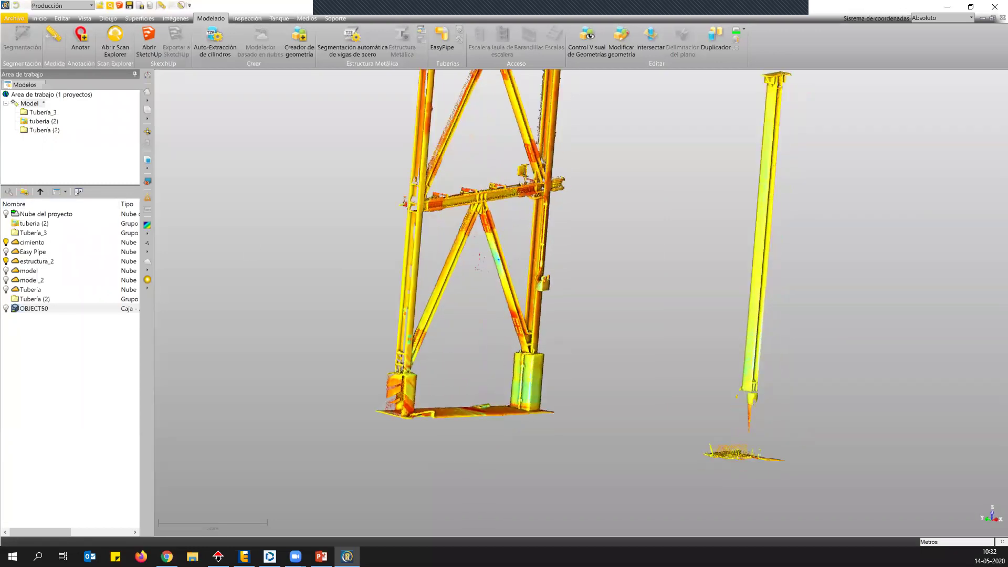
Step: Start the metal structure tool on the estructura_2 cloud, choose the H section type without a catalogue, and begin segmentation
click(18, 260)
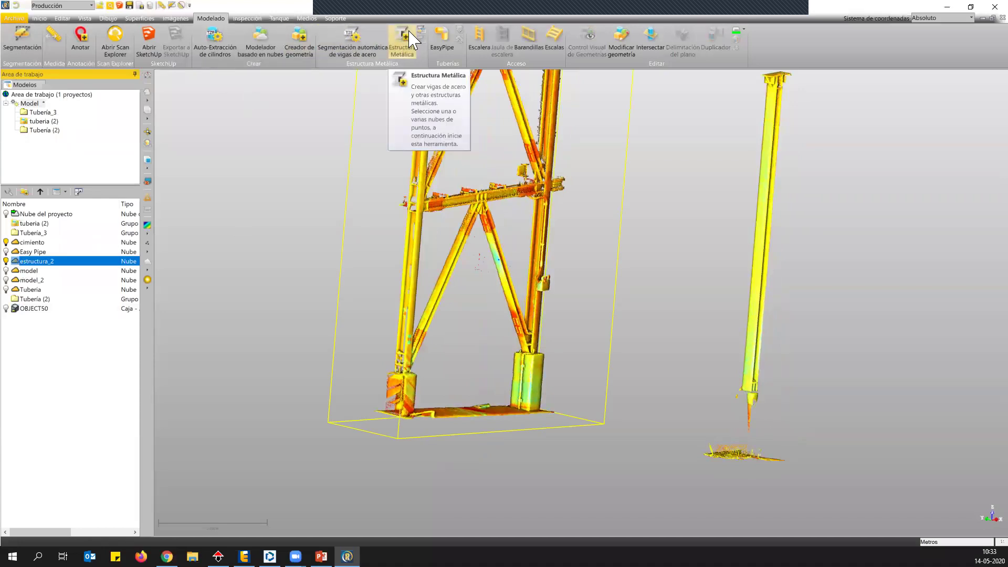
click(410, 39)
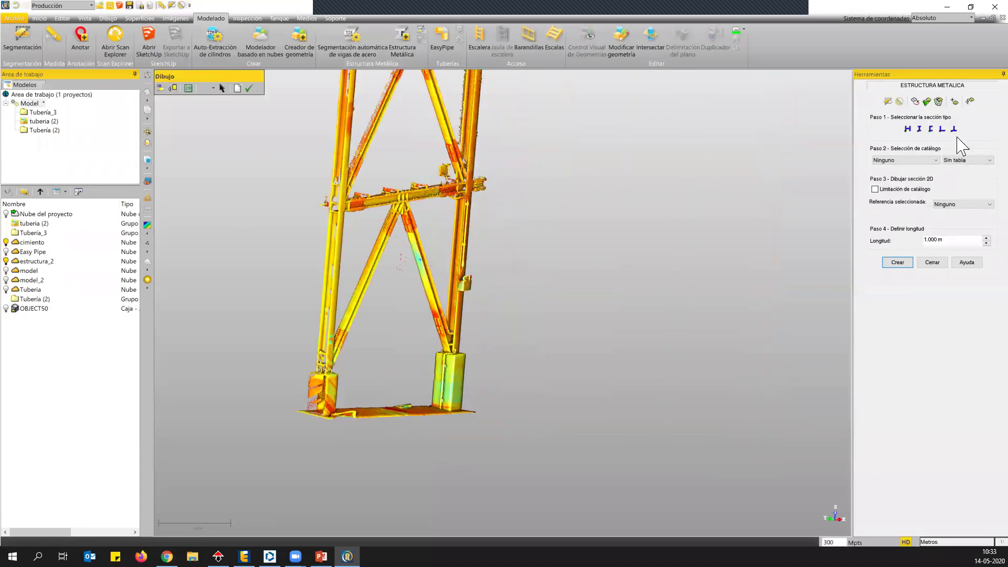
click(907, 130)
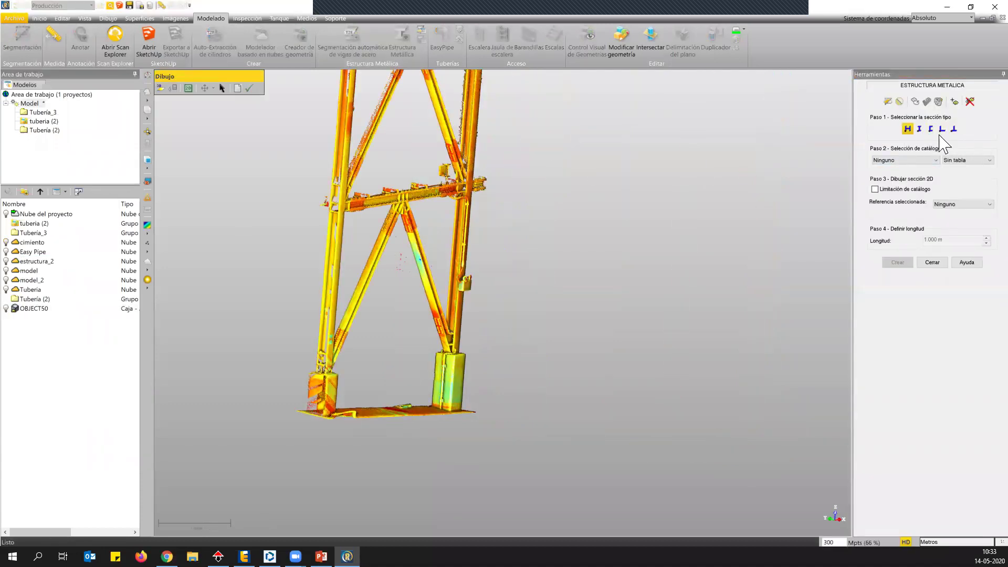
click(937, 161)
click(938, 161)
click(975, 162)
click(976, 163)
drag(534, 154, 378, 111)
click(899, 101)
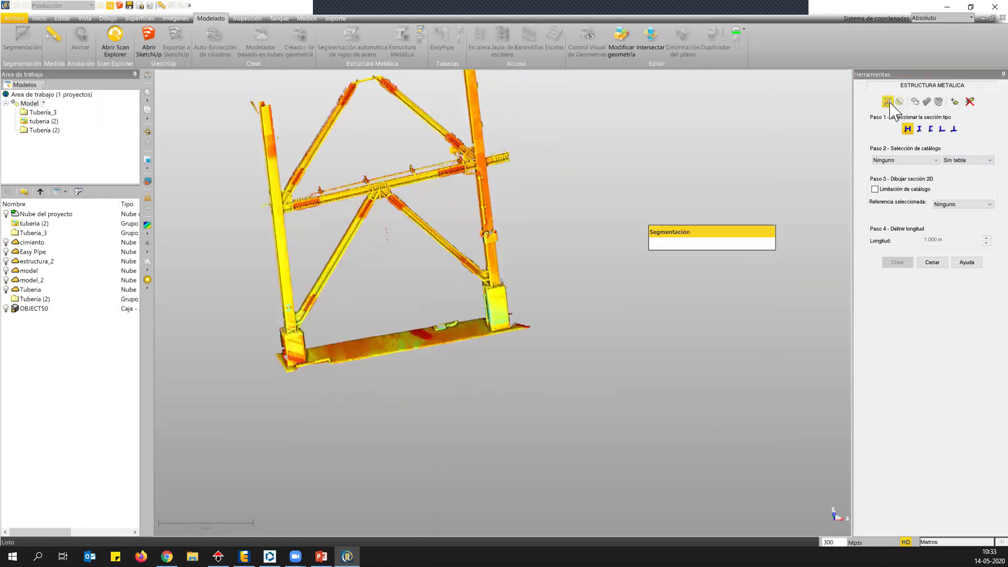
Step: Fence the orange column above its pedestal in the front view and keep only the points inside the fence
scroll(489, 190, up, 3)
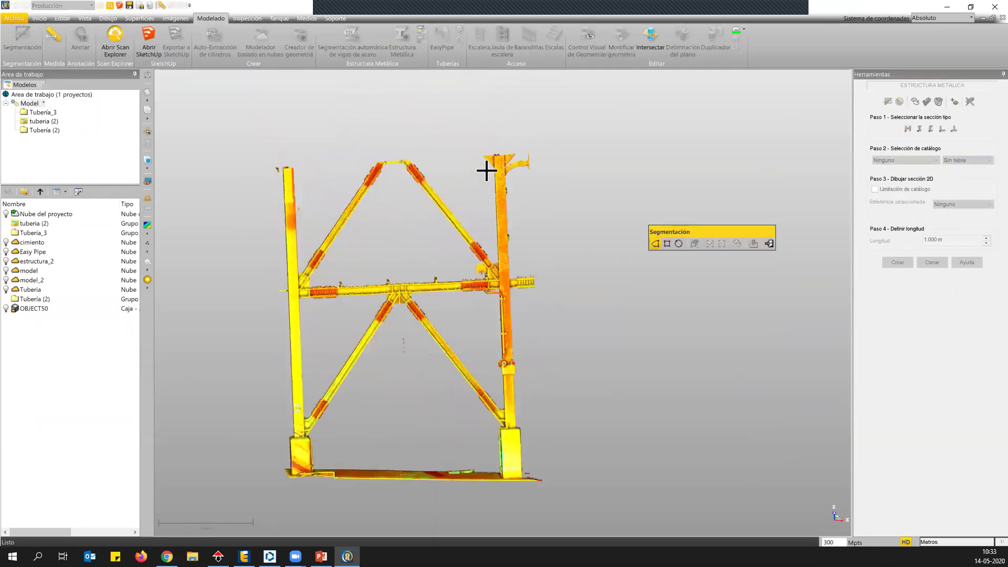
click(485, 184)
click(511, 179)
click(525, 423)
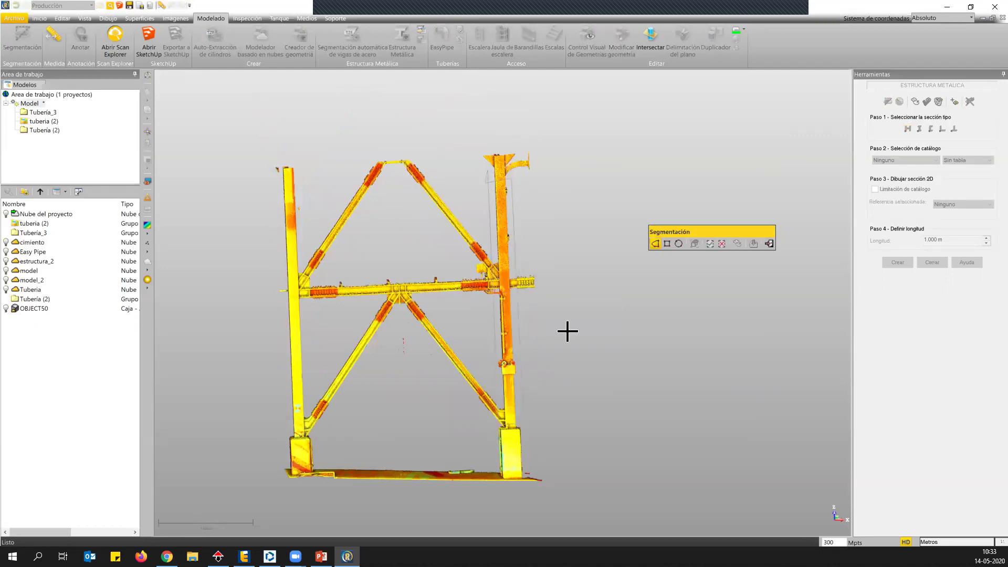
click(710, 243)
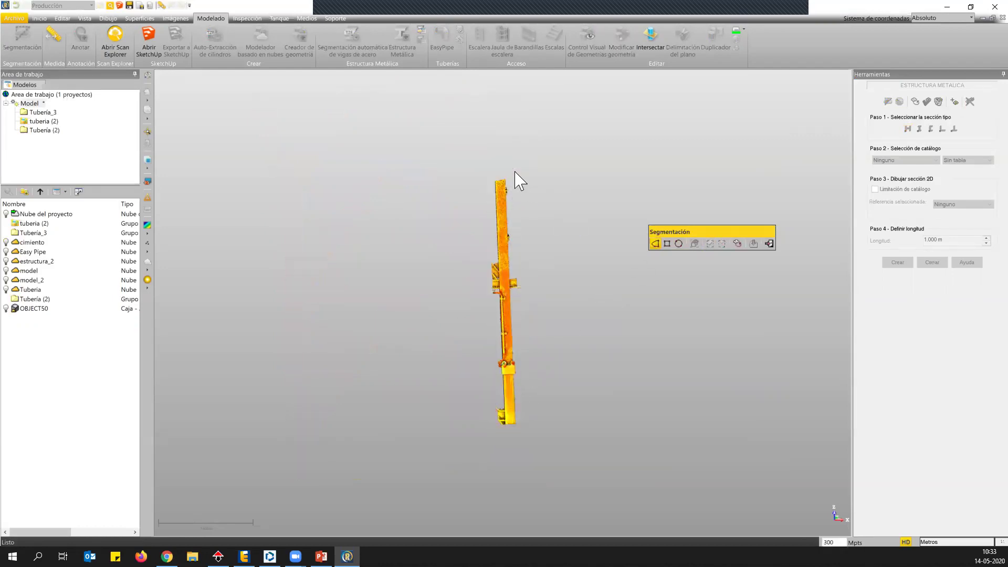
Step: Try to fence off the column's profile as seen from above, and restore the full estructura_2 cloud
mouse_move(506, 254)
mouse_down()
mouse_move(522, 399)
mouse_move(480, 261)
mouse_move(509, 241)
mouse_move(508, 251)
mouse_up()
scroll(513, 301, up, 4)
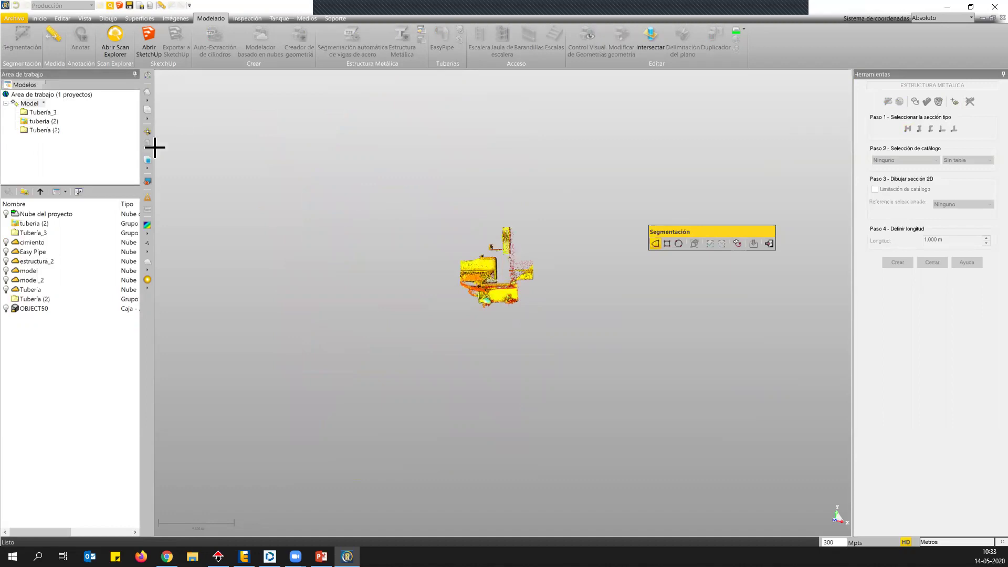
scroll(517, 293, up, 4)
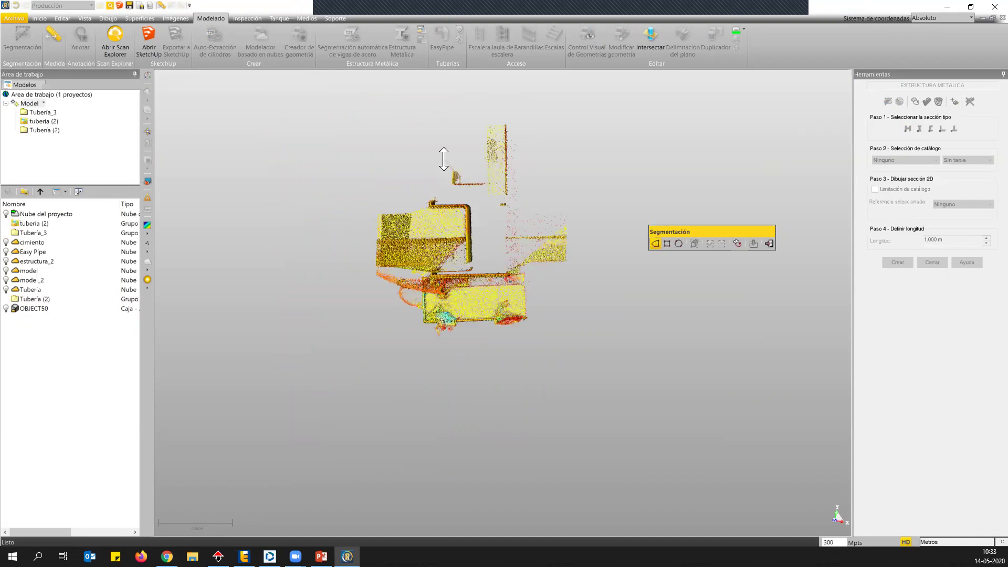
drag(437, 149, 446, 167)
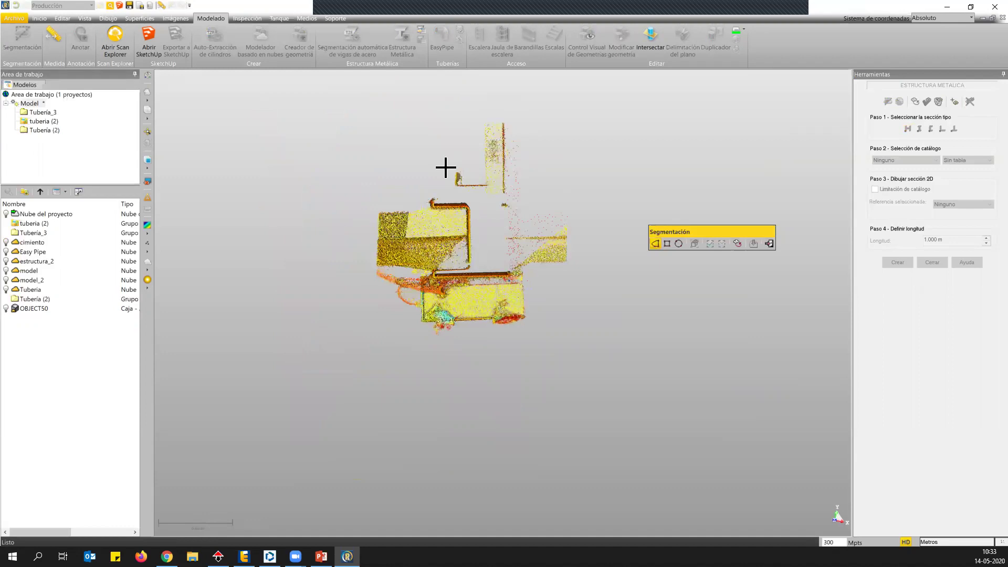
click(448, 168)
click(498, 218)
click(522, 268)
click(536, 313)
click(722, 243)
click(738, 243)
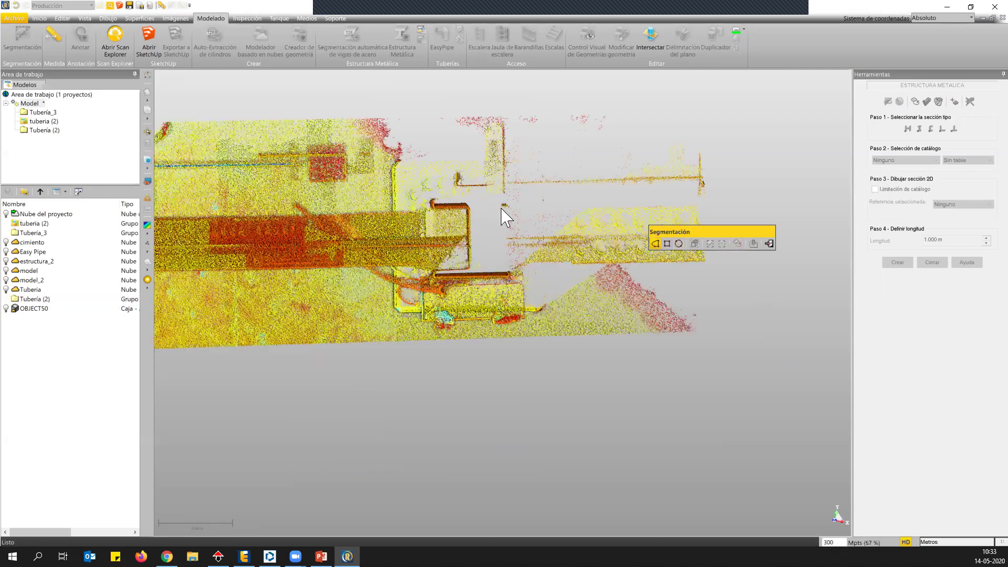
Step: Fence the column's profile from above in the full cloud and keep only the points inside the fence
click(428, 196)
click(709, 243)
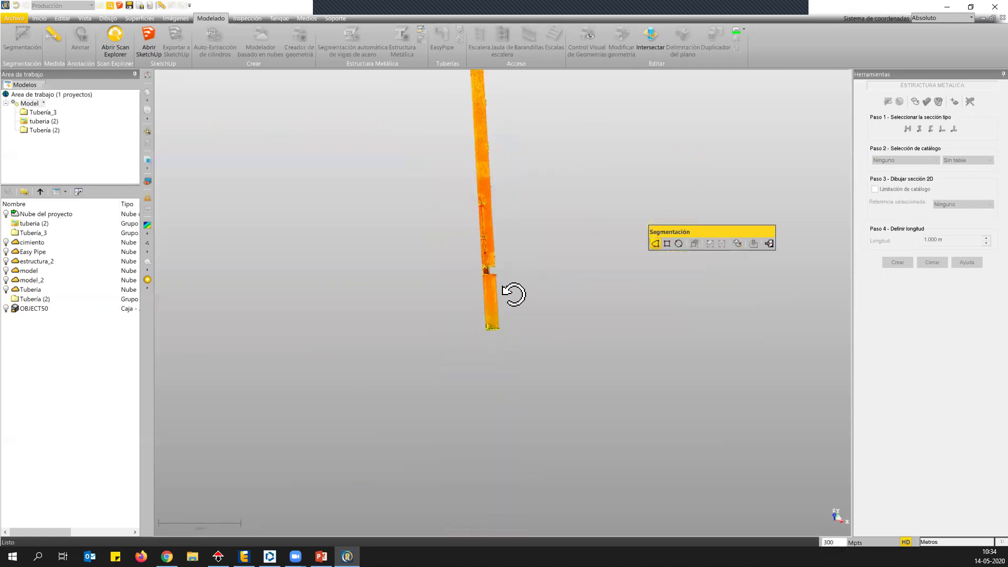
middle_drag(518, 199, 527, 268)
scroll(509, 221, up, 5)
middle_drag(509, 221, 514, 229)
Step: Finish the column segmentation and show the grid on the 2D drawing plane with the column's section in view
click(770, 243)
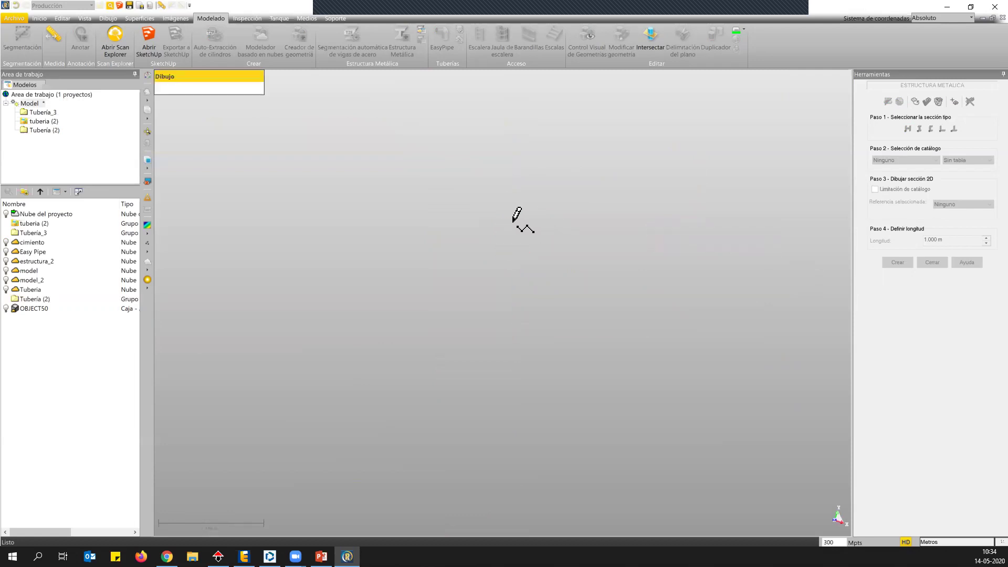
click(188, 88)
middle_drag(589, 295, 492, 284)
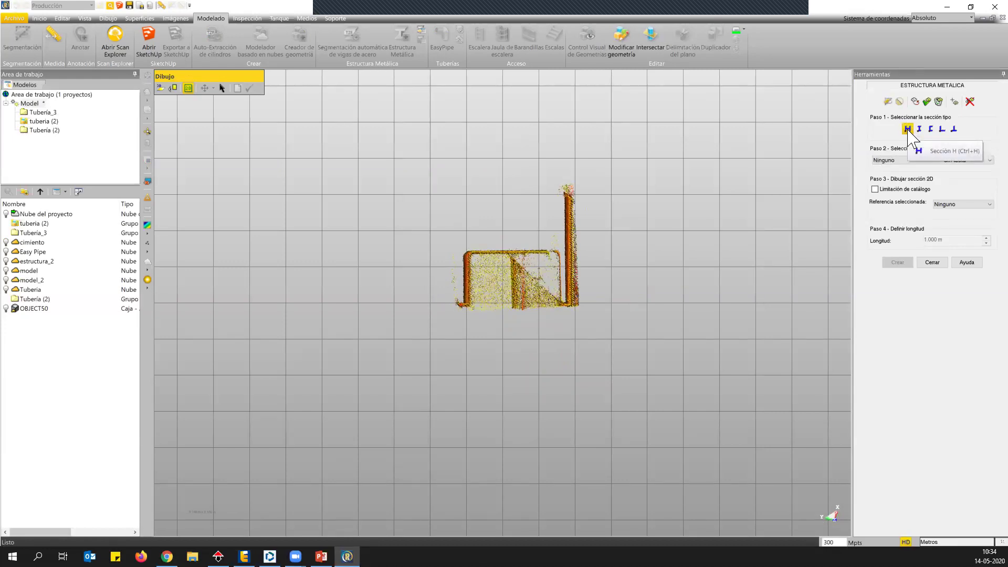
Step: Draw an H section over the column's profile on the drawing plane, without a catalogue table, and create the steel column from it
click(461, 302)
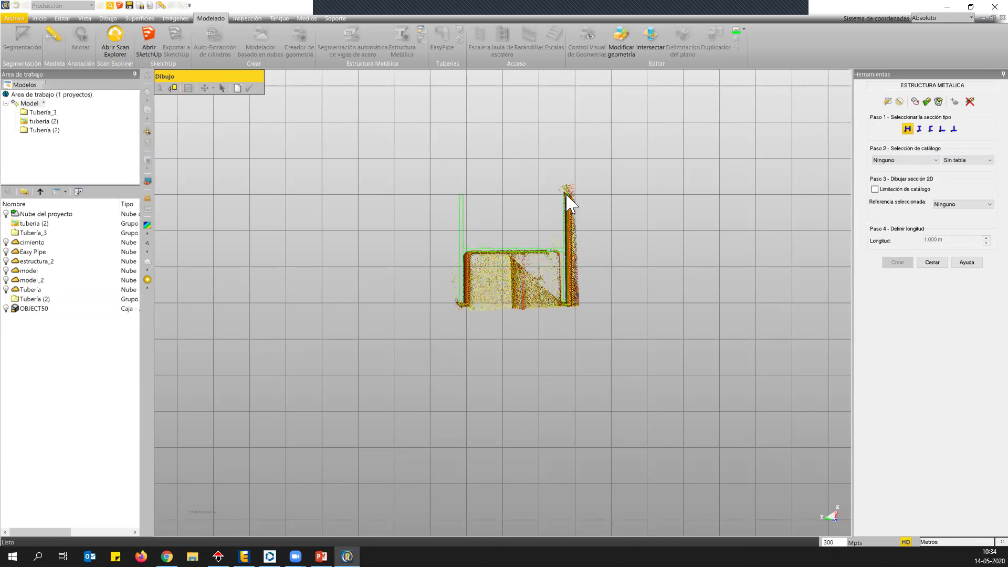
click(980, 161)
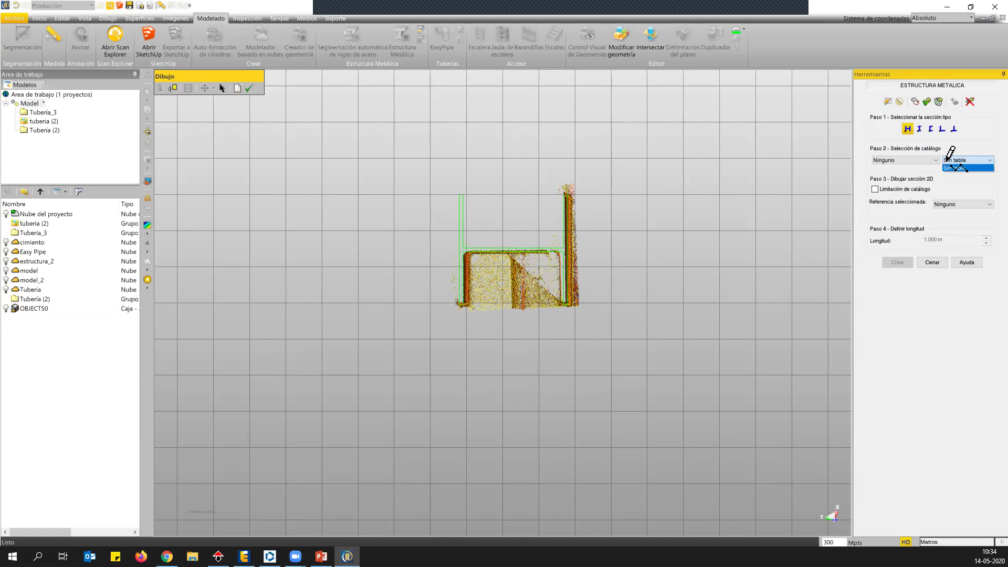
click(981, 128)
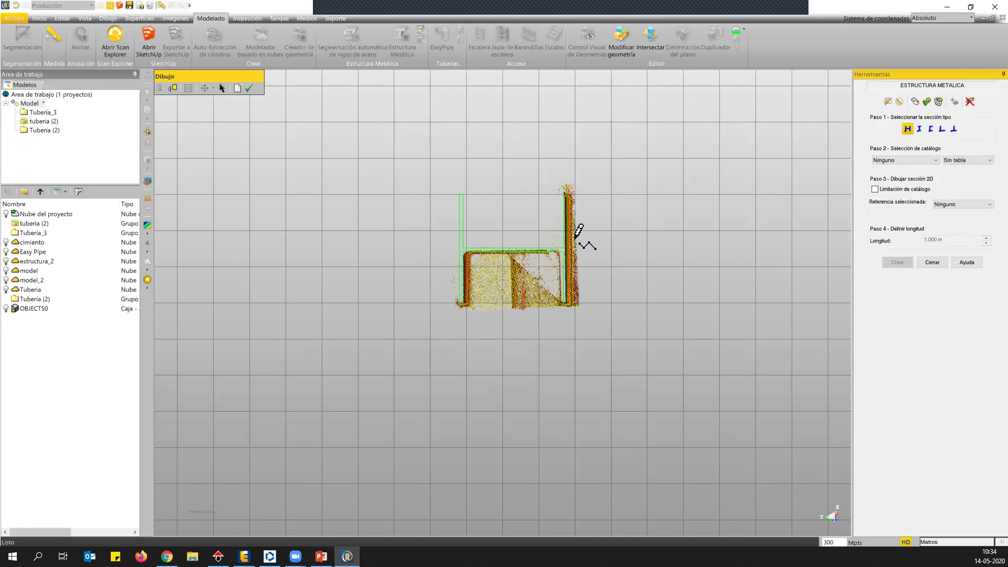
click(249, 88)
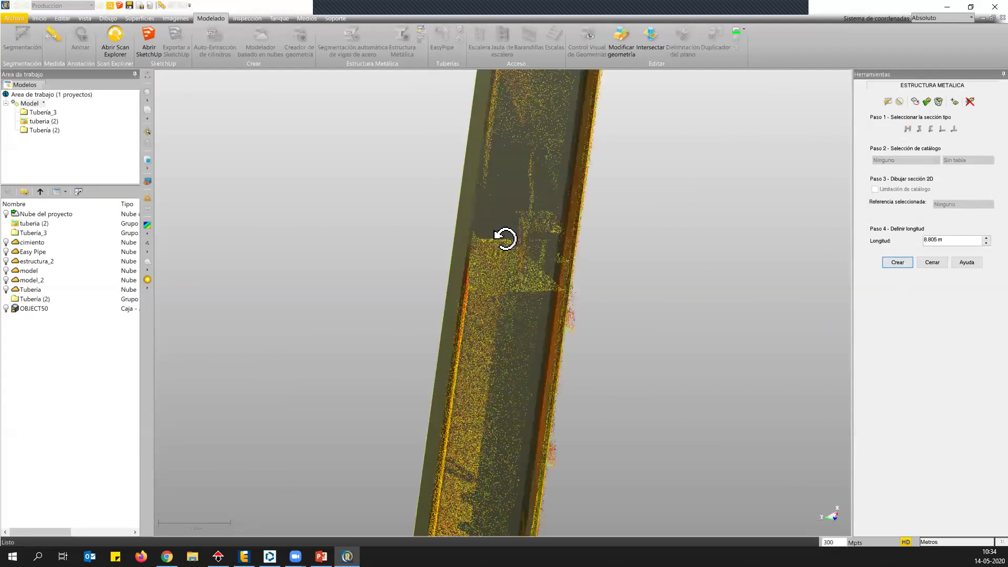
click(896, 262)
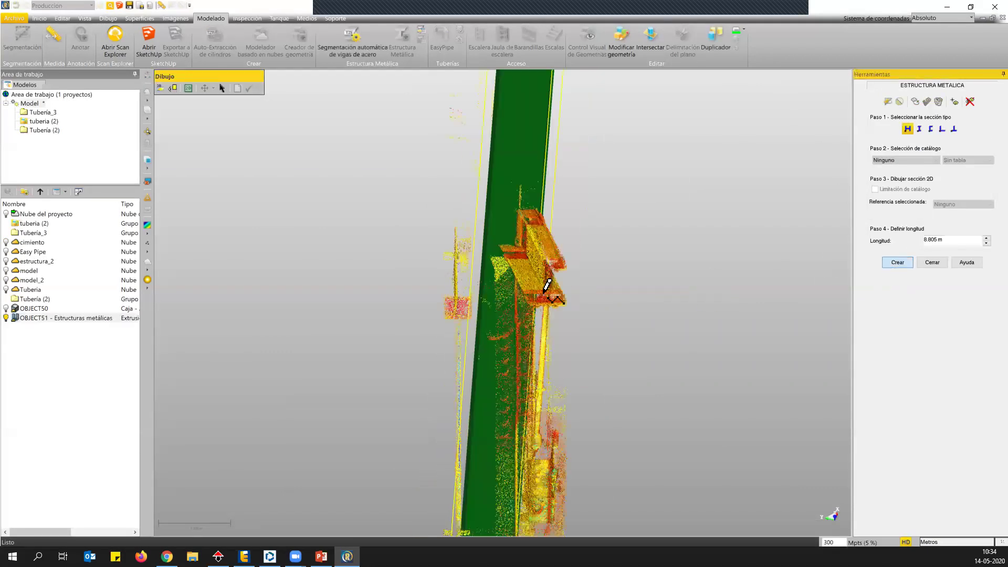
Step: Check how the modelled steel column fits the estructura_2 cloud along its length and at its pedestal, and close the metal structure tool
drag(551, 349, 513, 274)
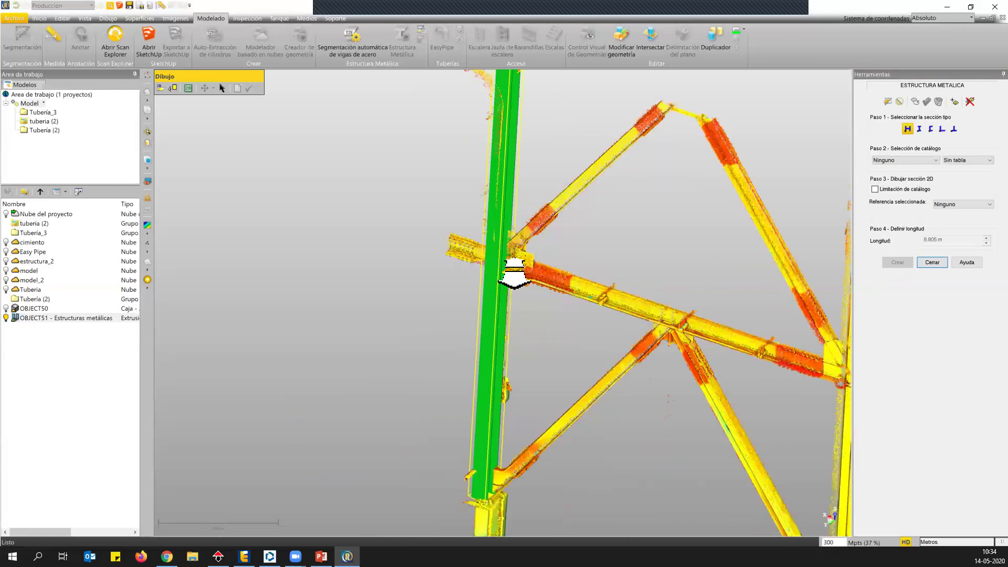
scroll(481, 349, down, 5)
scroll(492, 409, up, 5)
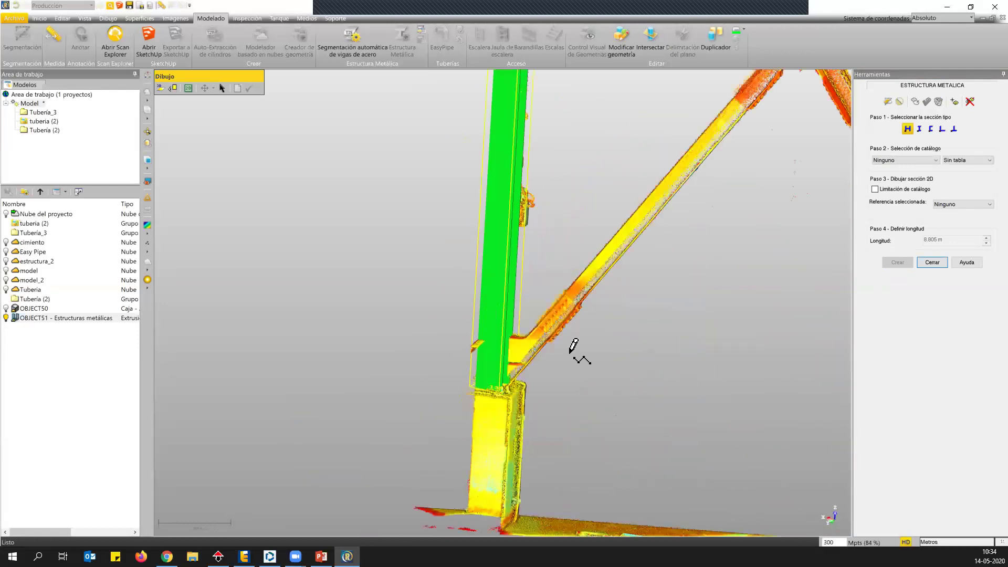
mouse_move(574, 400)
mouse_down()
mouse_move(604, 396)
mouse_move(584, 386)
mouse_up()
scroll(513, 461, down, 5)
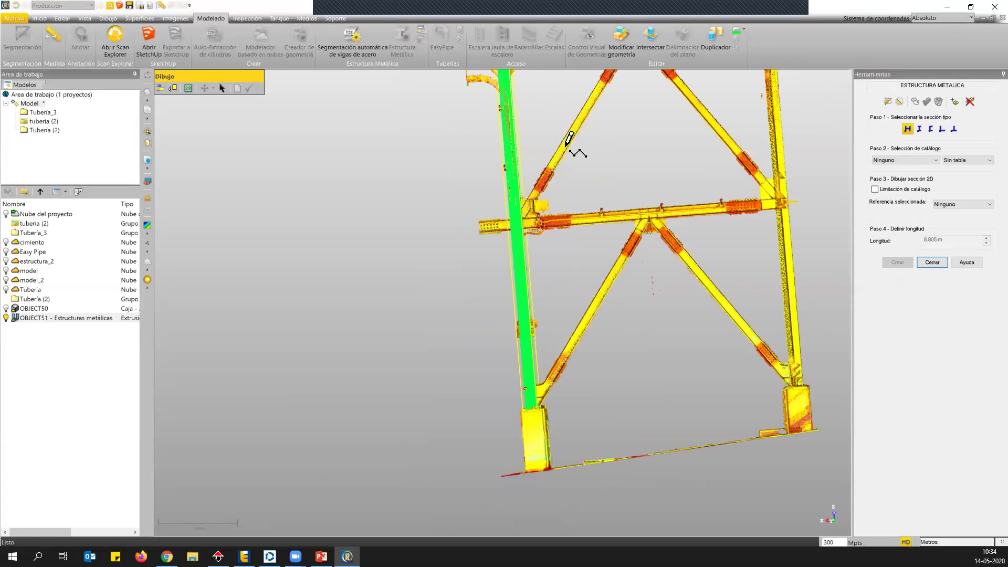
scroll(598, 189, down, 3)
drag(654, 216, 630, 247)
click(937, 261)
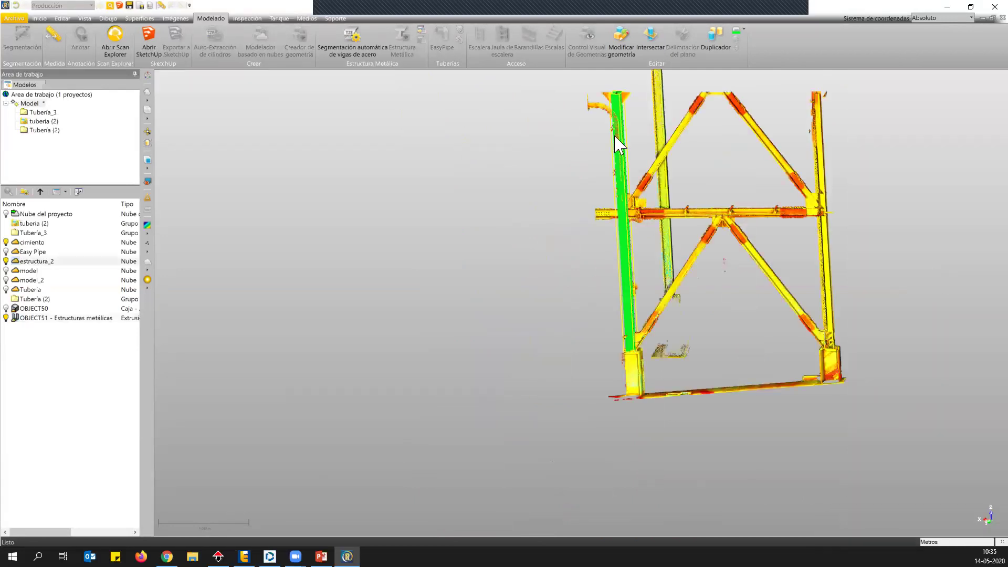
click(628, 163)
click(639, 144)
middle_drag(639, 145, 496, 343)
click(475, 313)
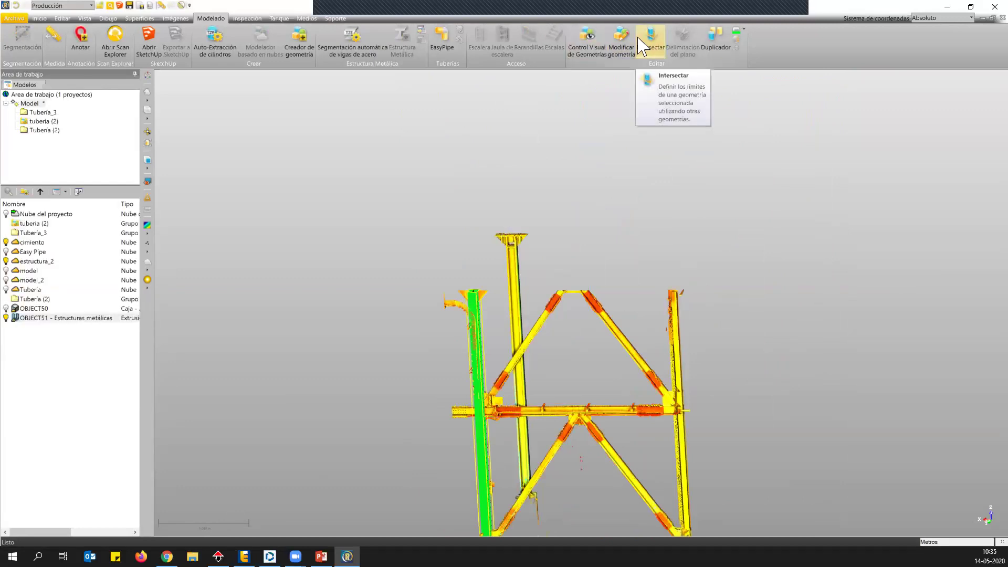
click(621, 40)
drag(472, 301, 487, 263)
scroll(651, 179, down, 1)
middle_drag(643, 187, 558, 96)
drag(560, 281, 574, 322)
click(713, 118)
scroll(407, 341, up, 4)
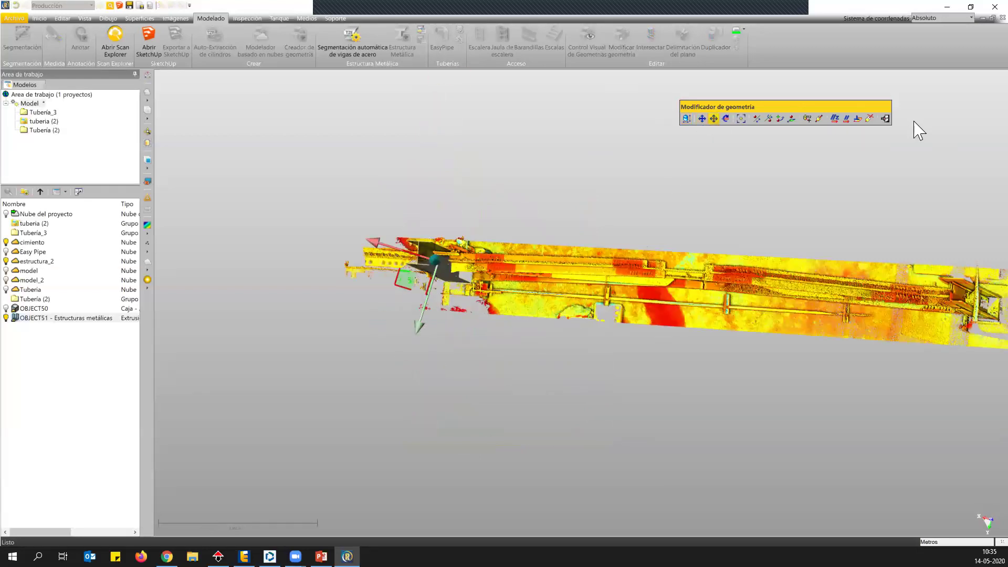
click(885, 118)
Step: Hide the modelled steel column and the estructura_2 cloud, and select the cimiento cloud
drag(404, 219, 495, 202)
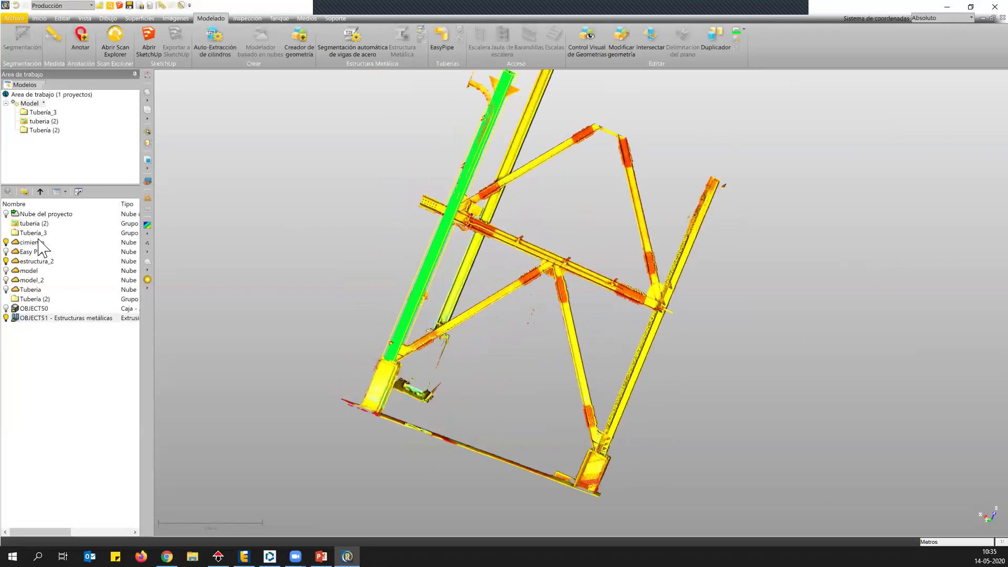
click(6, 319)
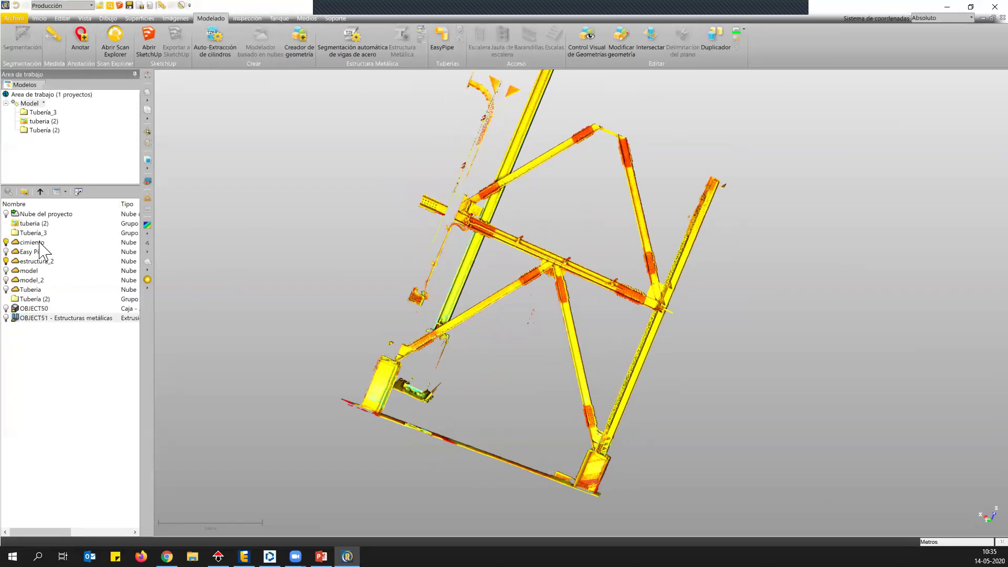
drag(580, 179, 538, 179)
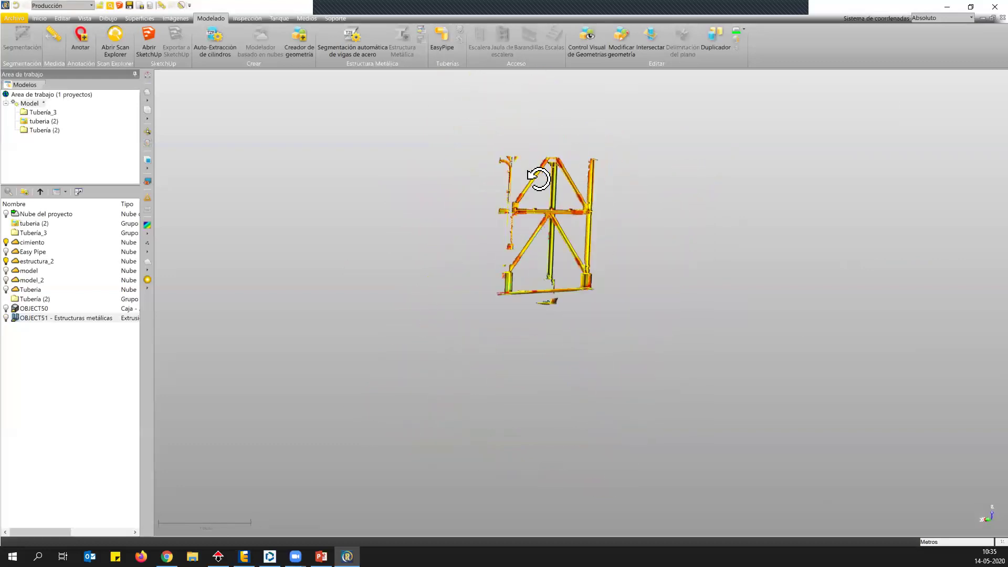
click(6, 261)
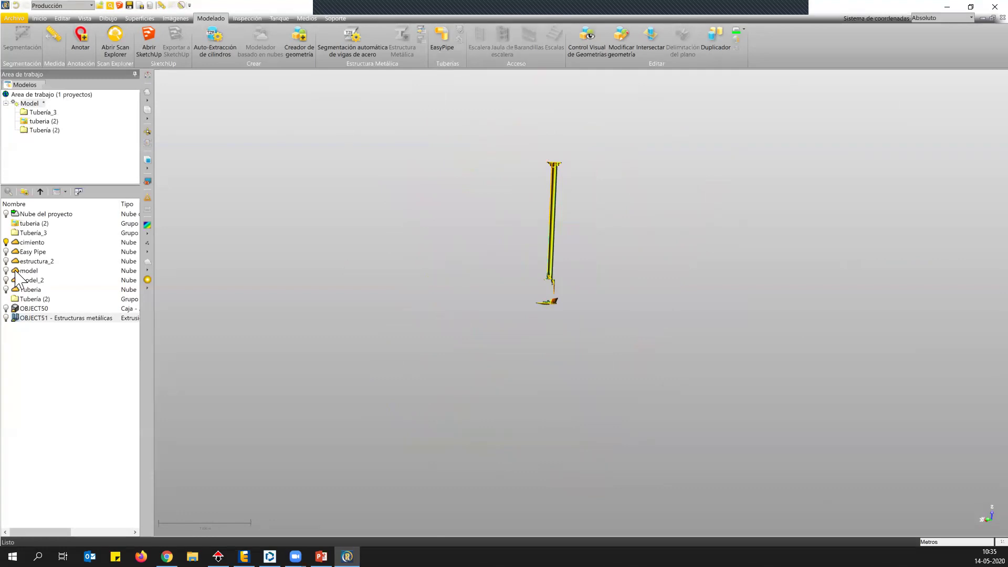
click(26, 243)
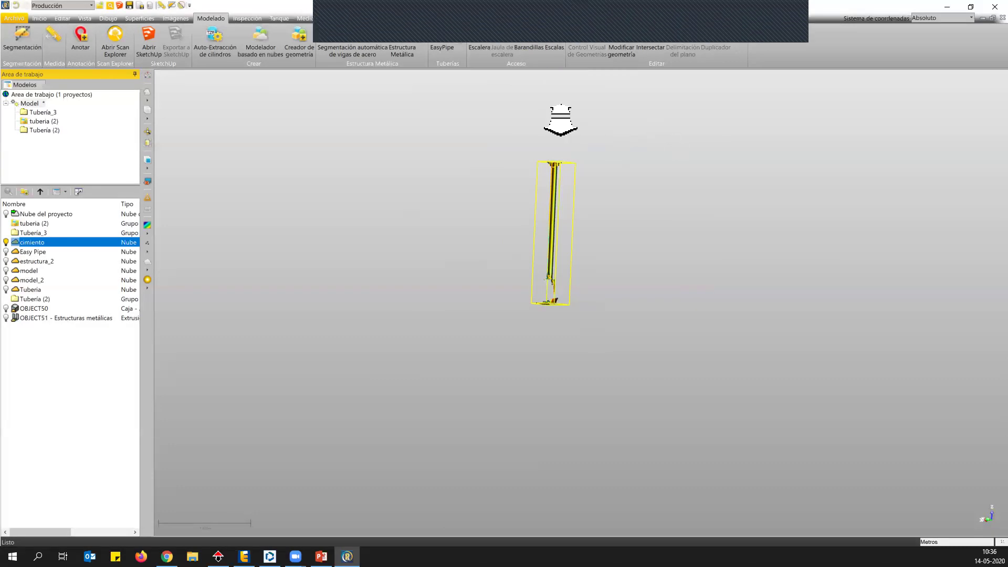
scroll(560, 124, down, 2)
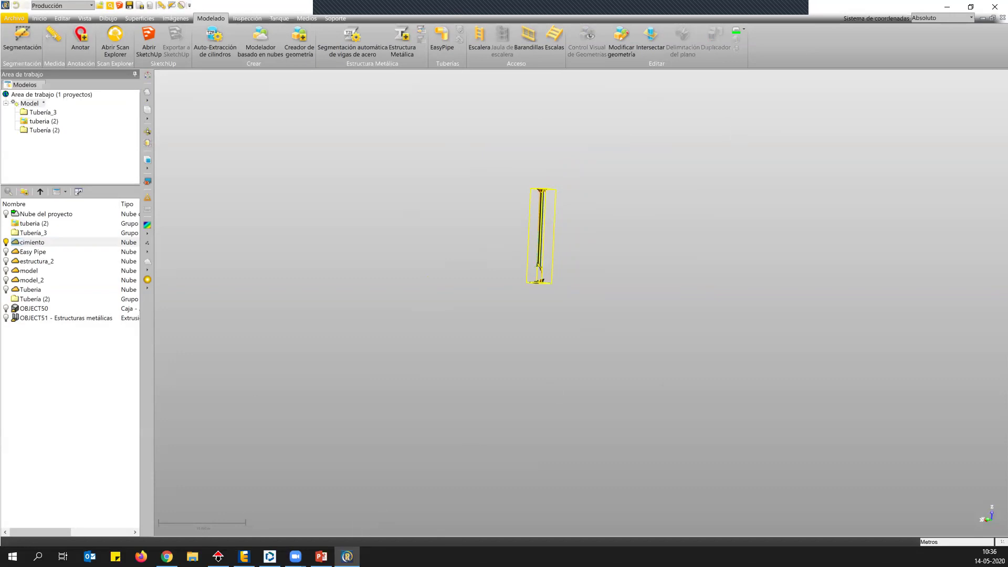
Step: Switch to the PowerPoint presentation and reveal the case-study slide's content on modelling in Trimble EdgeWise
click(321, 558)
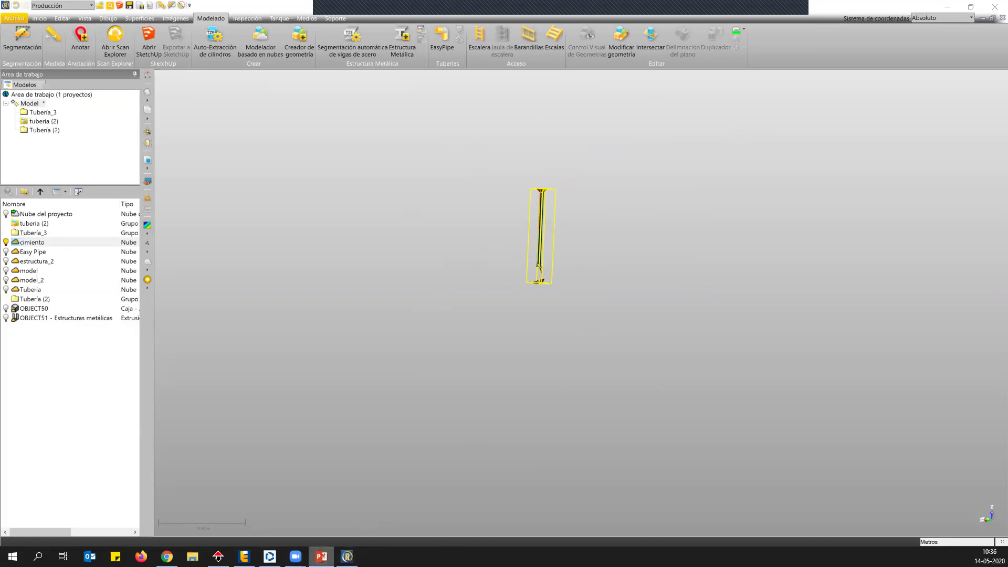
click(321, 556)
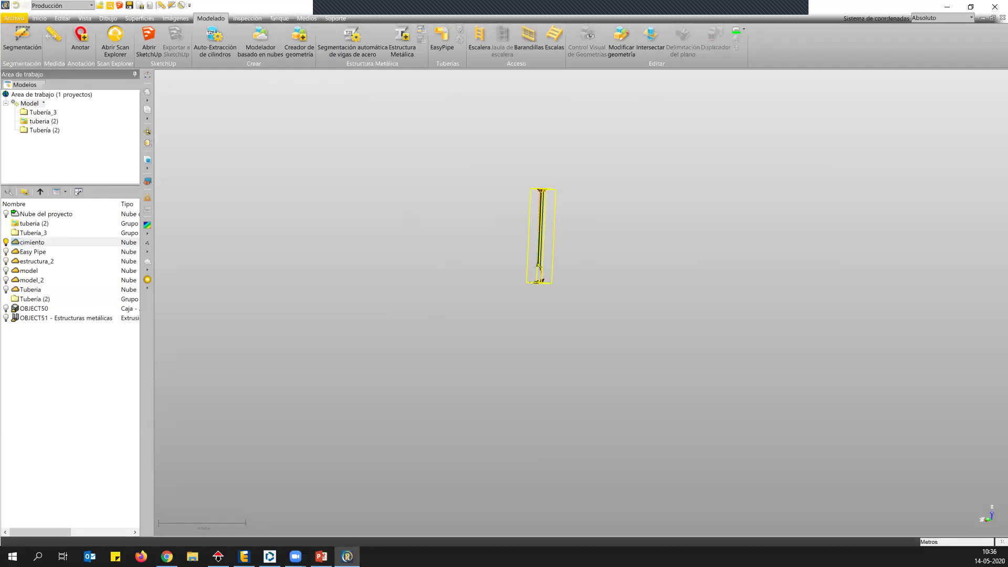
click(322, 557)
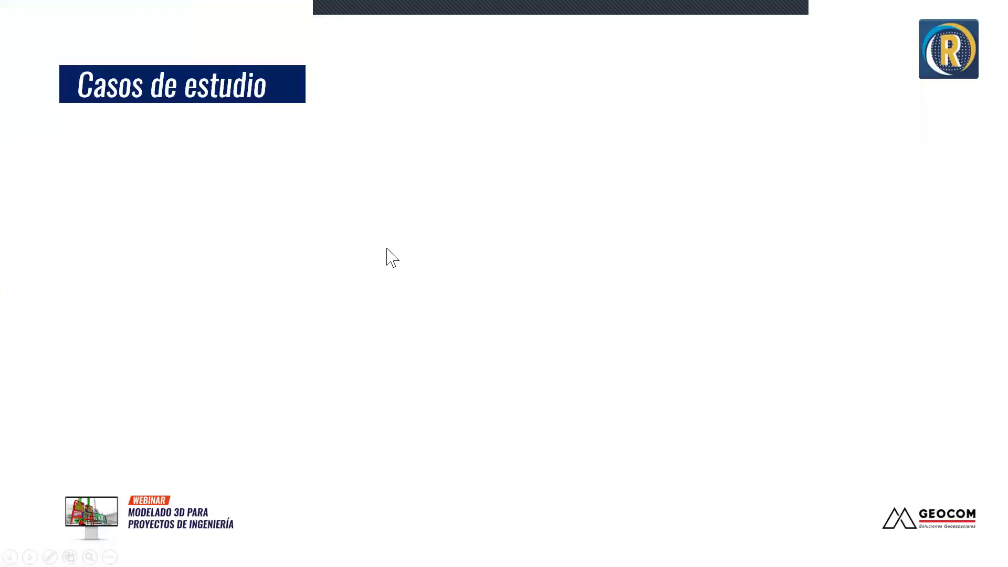
click(386, 247)
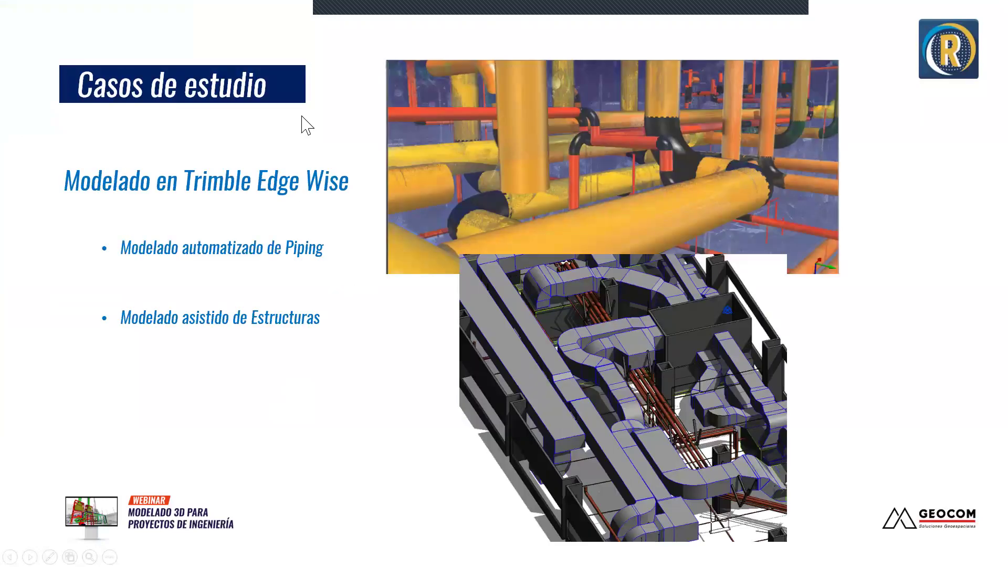
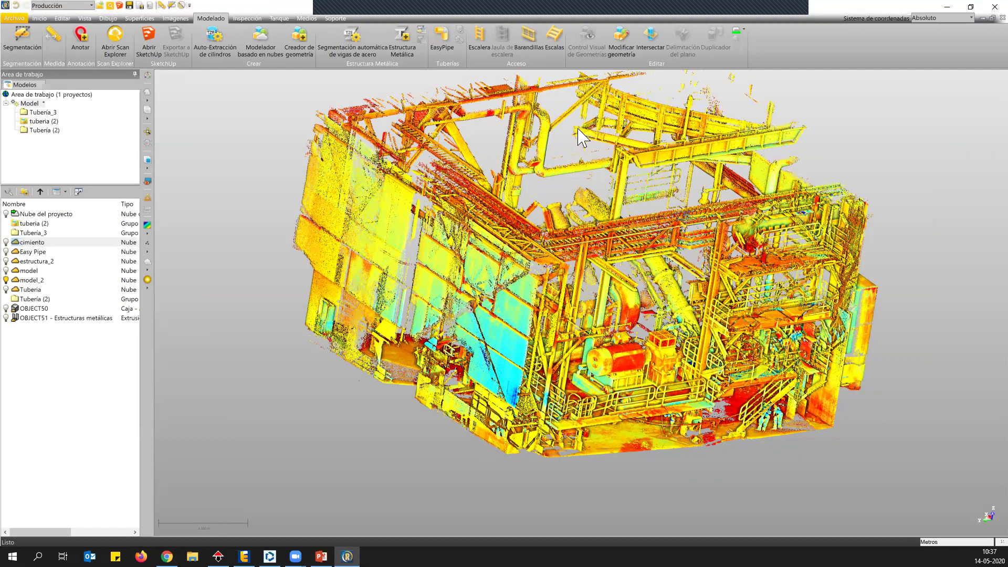
Step: Select the model_2 cloud, examine the whole building from several angles, and bring up the cloud editing commands
drag(638, 261, 610, 285)
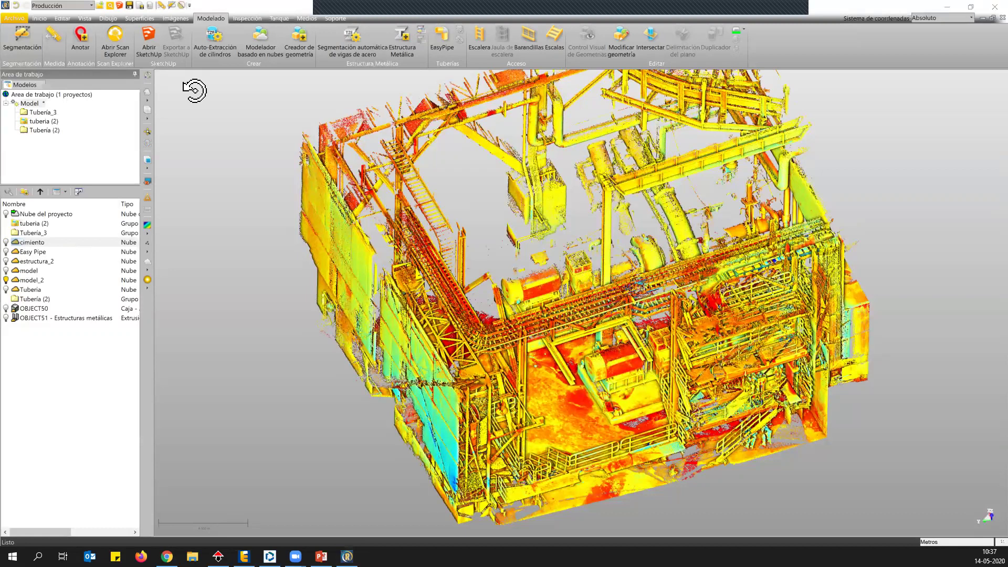
click(489, 350)
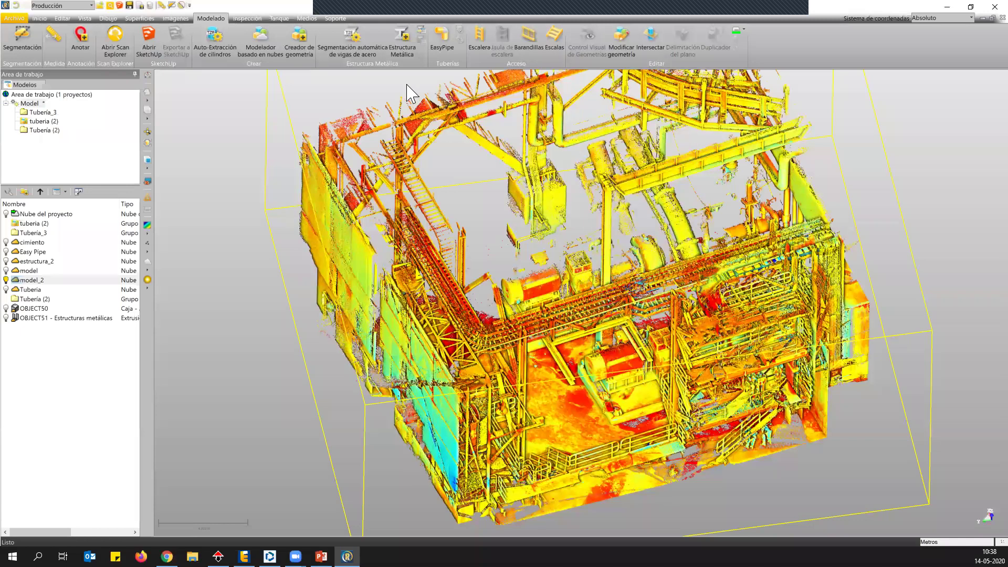
click(73, 282)
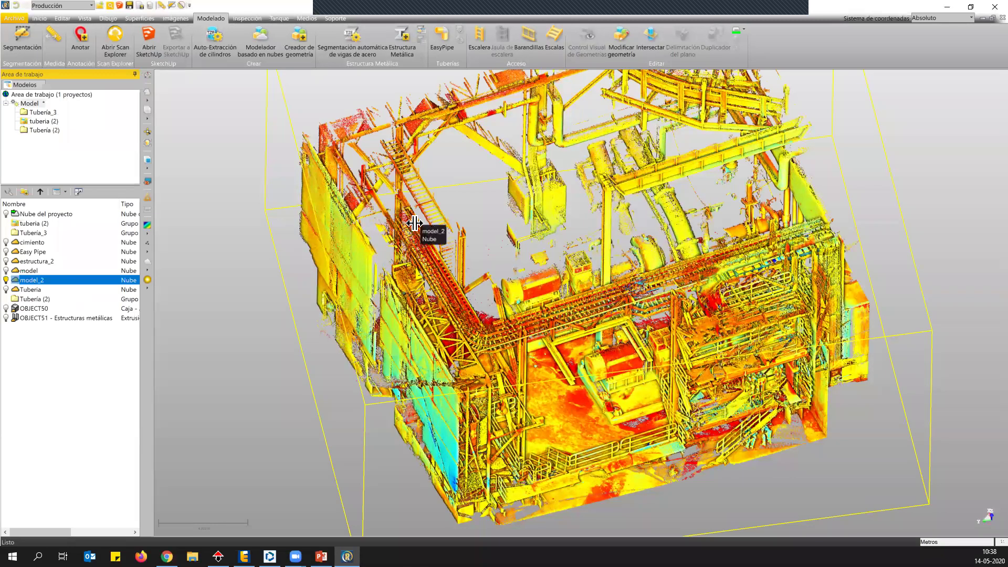
click(648, 256)
drag(649, 256, 626, 231)
scroll(626, 232, down, 4)
drag(600, 270, 594, 205)
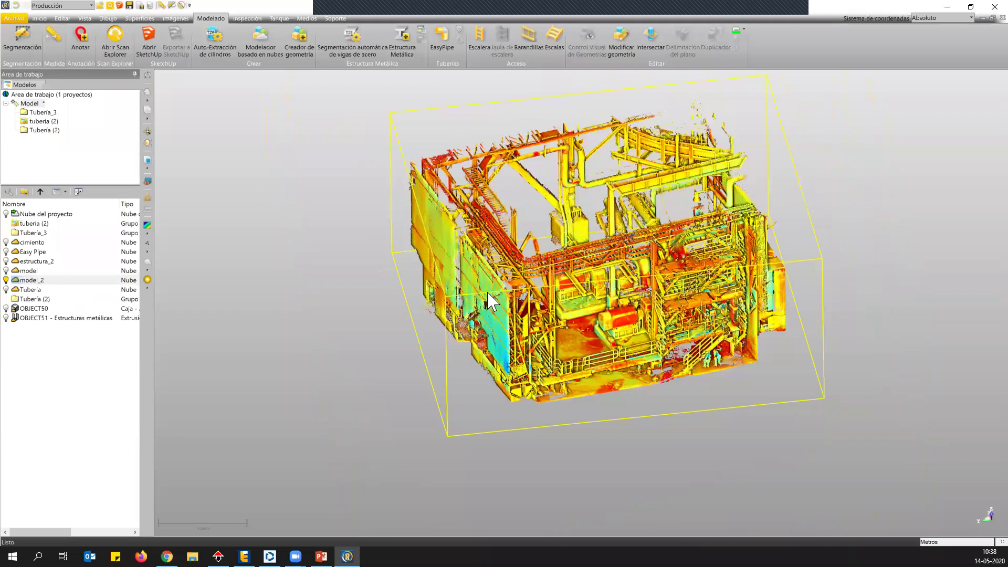
click(50, 280)
click(63, 18)
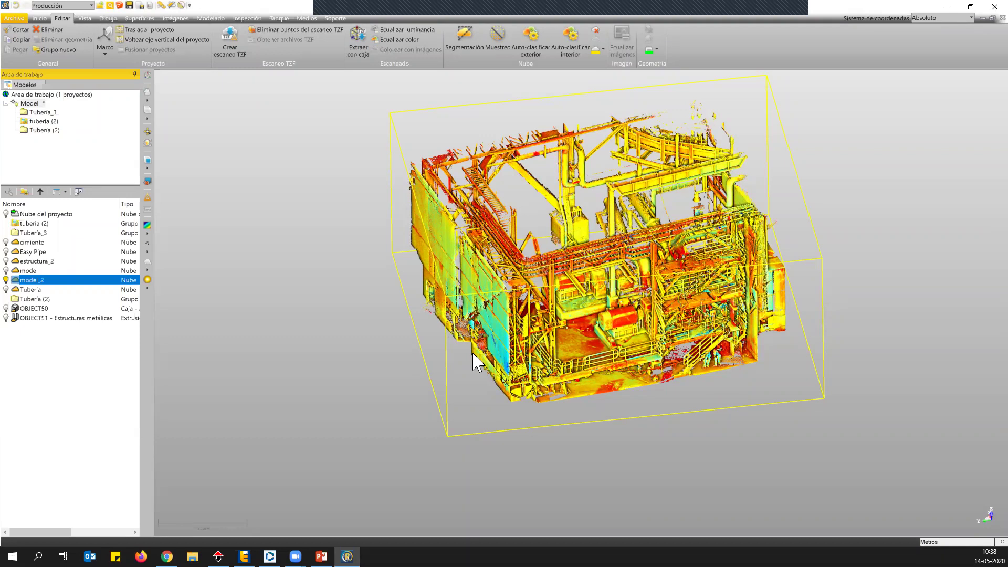
Step: Switch to Trimble EdgeWise and try to process the scans of the open project
click(244, 556)
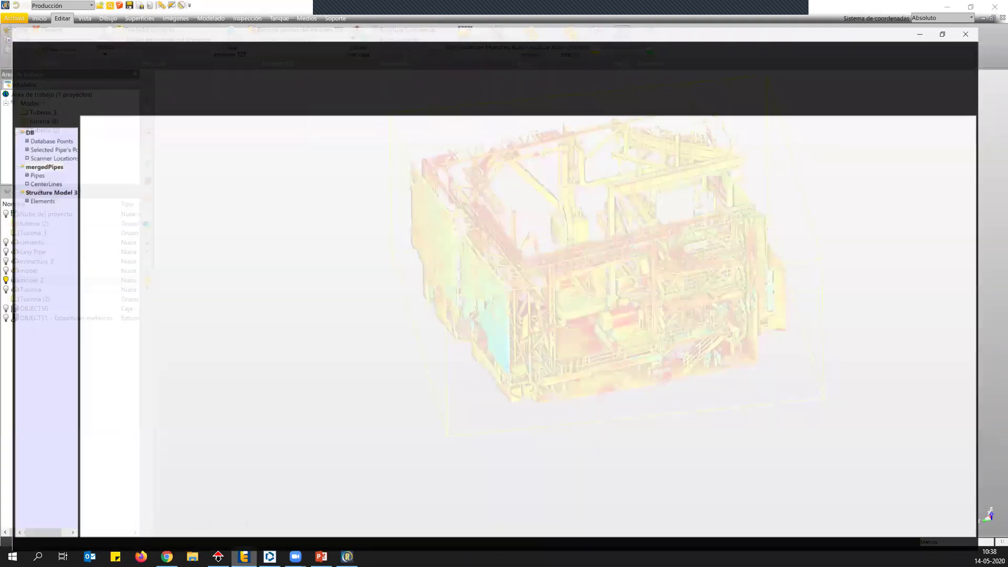
scroll(423, 285, down, 3)
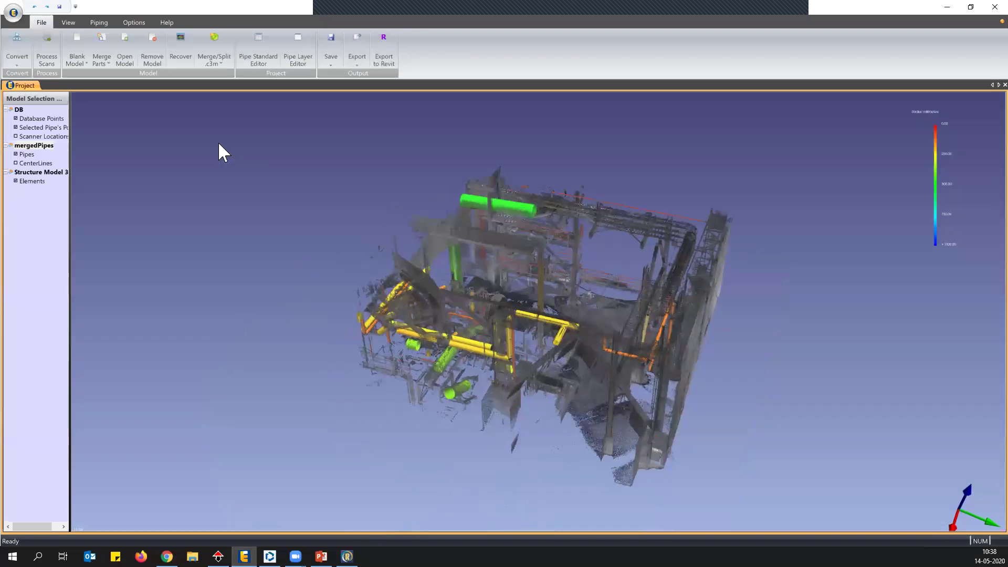
click(47, 58)
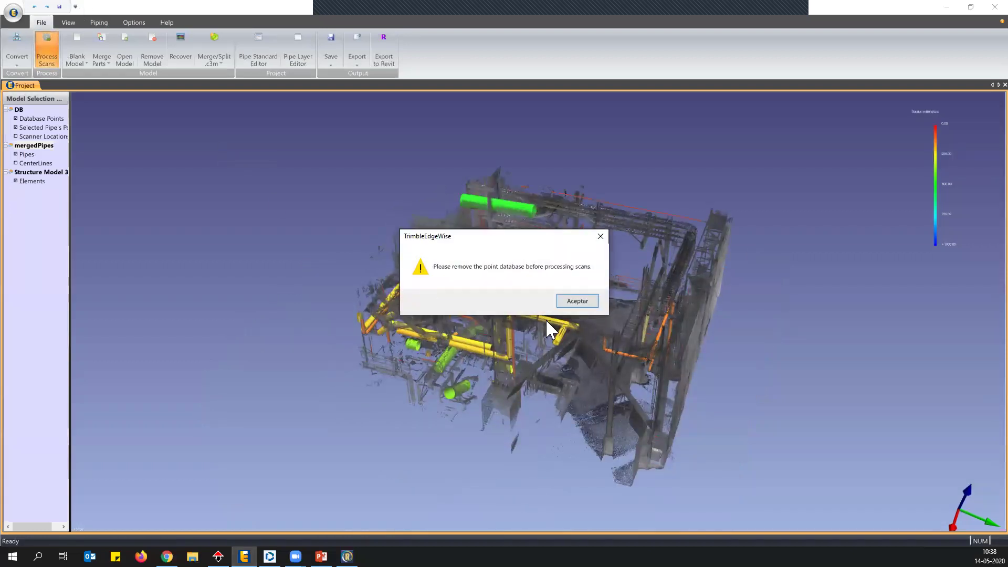
click(559, 303)
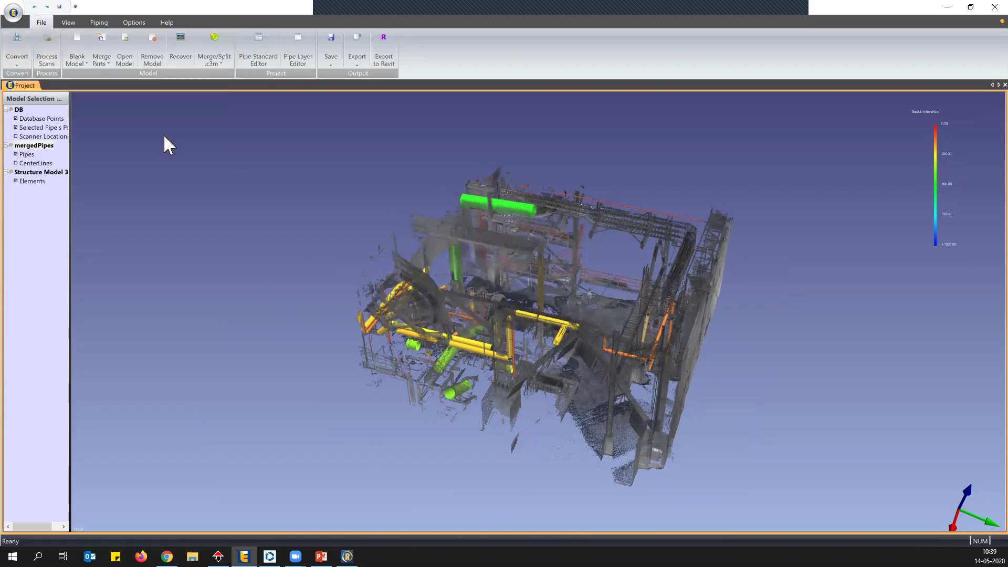
Step: Examine the extracted pipes, handrails and structural members within the point cloud, close up and from several viewpoints
scroll(475, 304, up, 5)
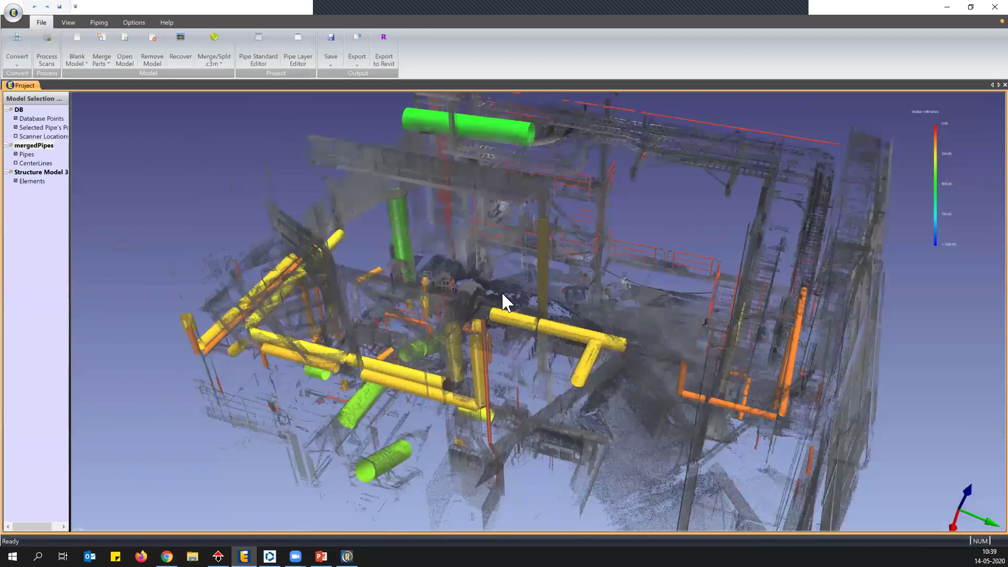
drag(502, 293, 624, 278)
drag(544, 326, 540, 285)
scroll(542, 290, up, 5)
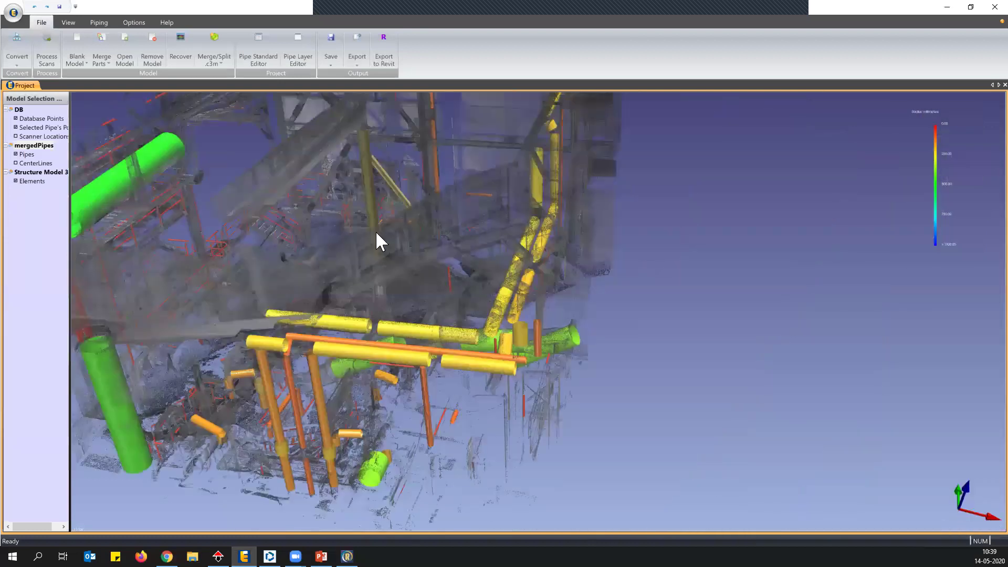
scroll(392, 289, down, 5)
drag(392, 288, 396, 299)
scroll(419, 279, up, 6)
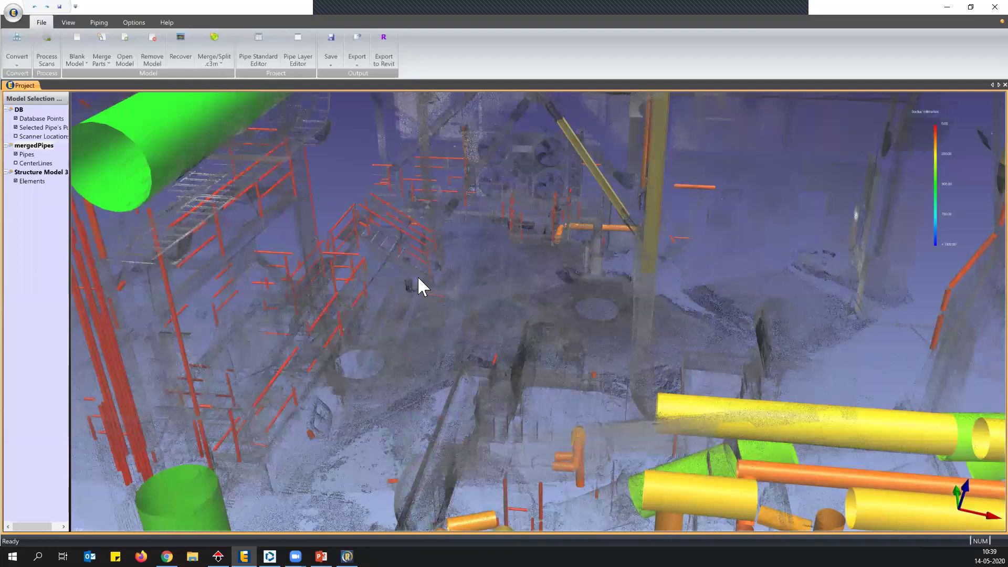
drag(344, 278, 321, 300)
scroll(339, 241, up, 5)
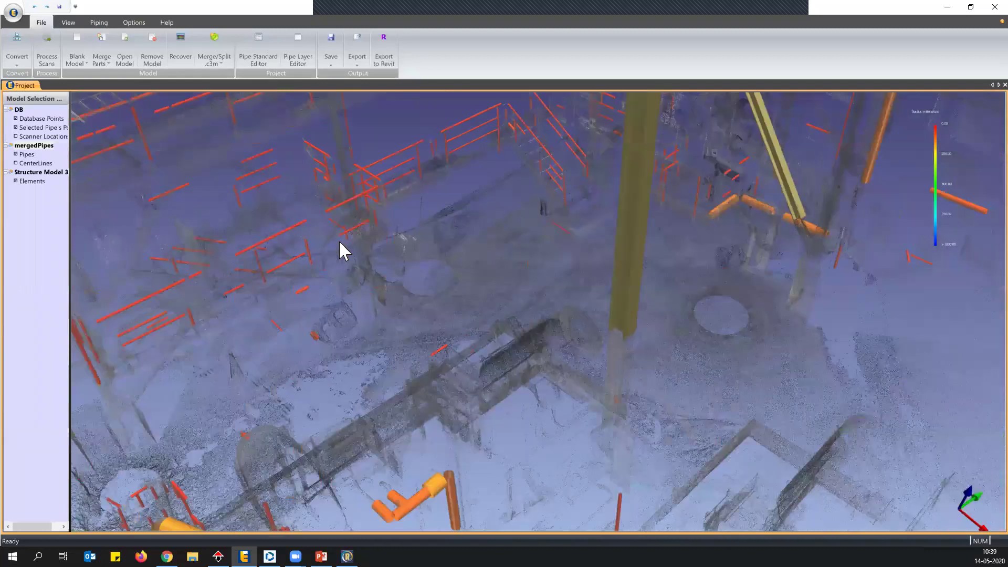
Step: Examine the large green and yellow pipe runs and the gaps between their segments, close up and in an overview of the whole model
scroll(468, 262, down, 5)
scroll(540, 406, up, 5)
drag(592, 264, 533, 293)
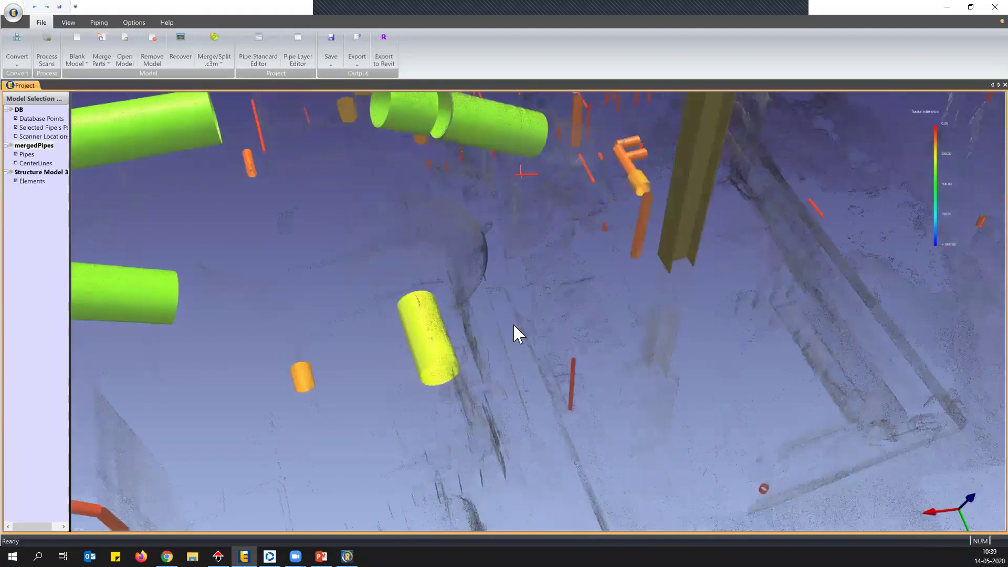
drag(466, 303, 535, 230)
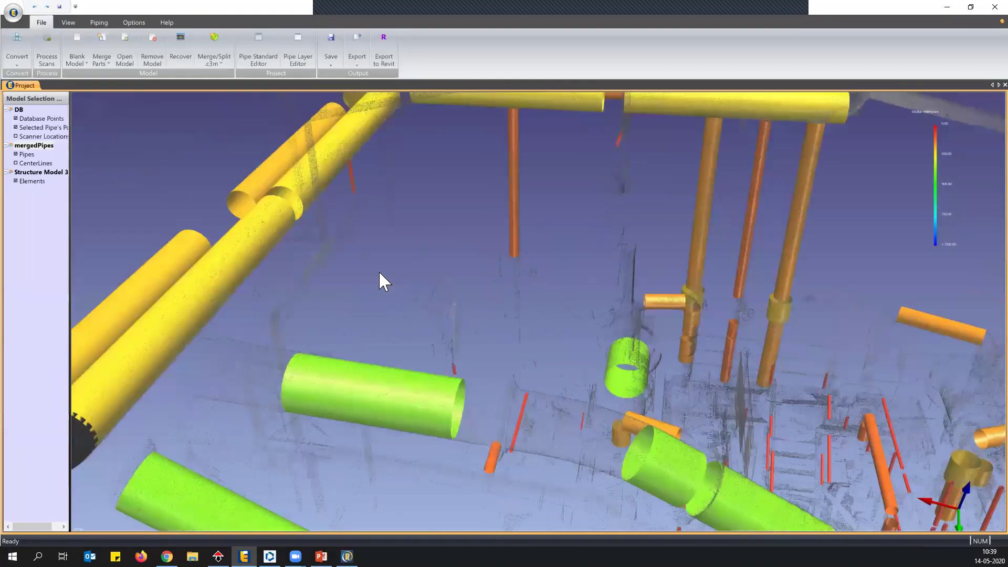
drag(599, 257, 515, 196)
scroll(515, 197, up, 3)
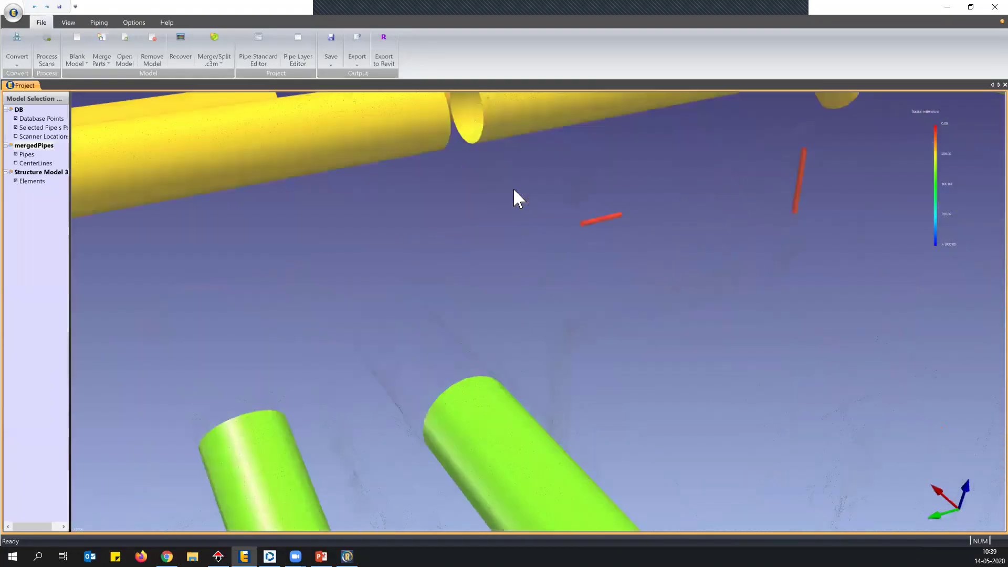
scroll(504, 205, down, 3)
drag(299, 270, 620, 301)
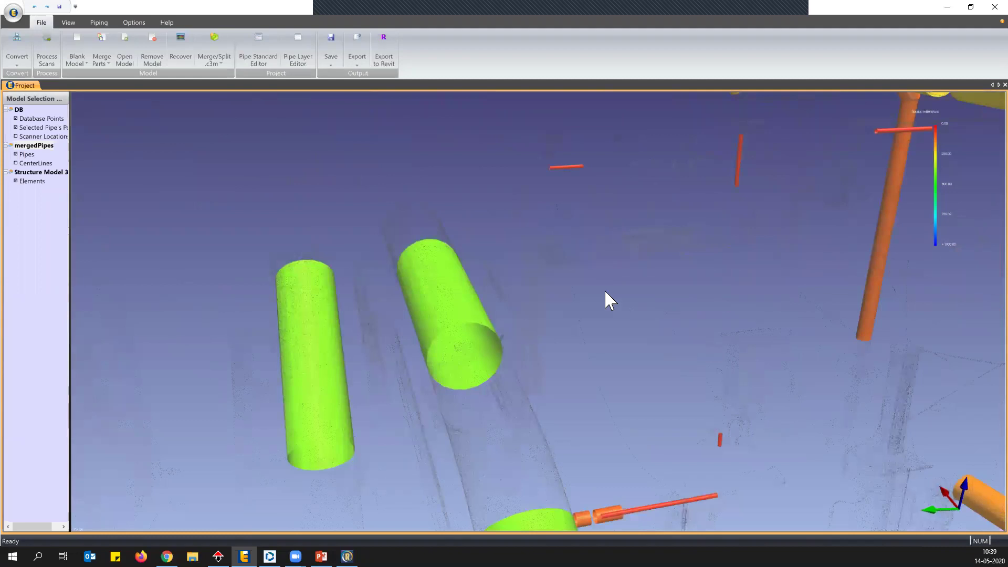
drag(583, 292, 543, 360)
scroll(445, 231, down, 2)
scroll(361, 184, up, 4)
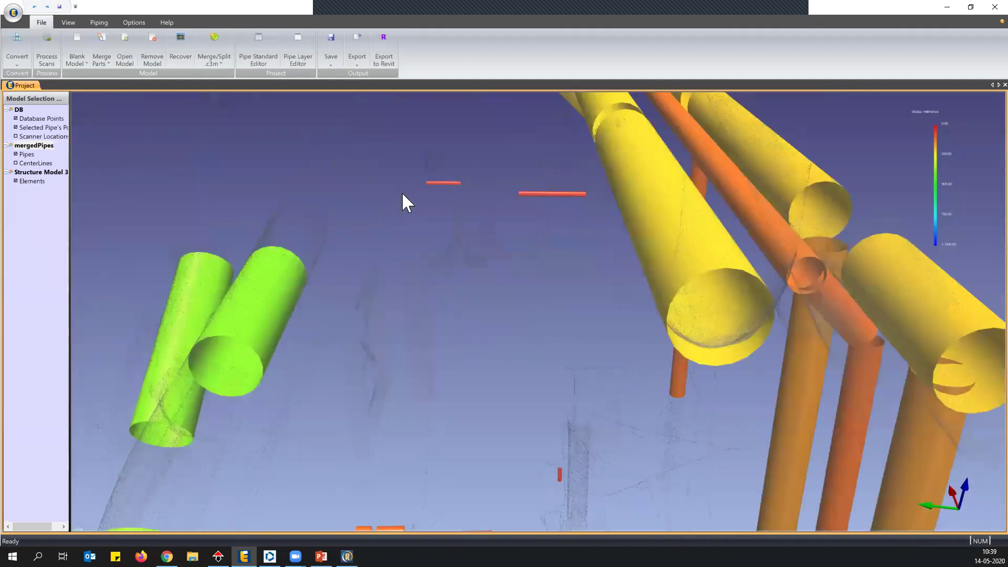
scroll(402, 194, down, 5)
scroll(402, 197, down, 3)
drag(386, 265, 366, 196)
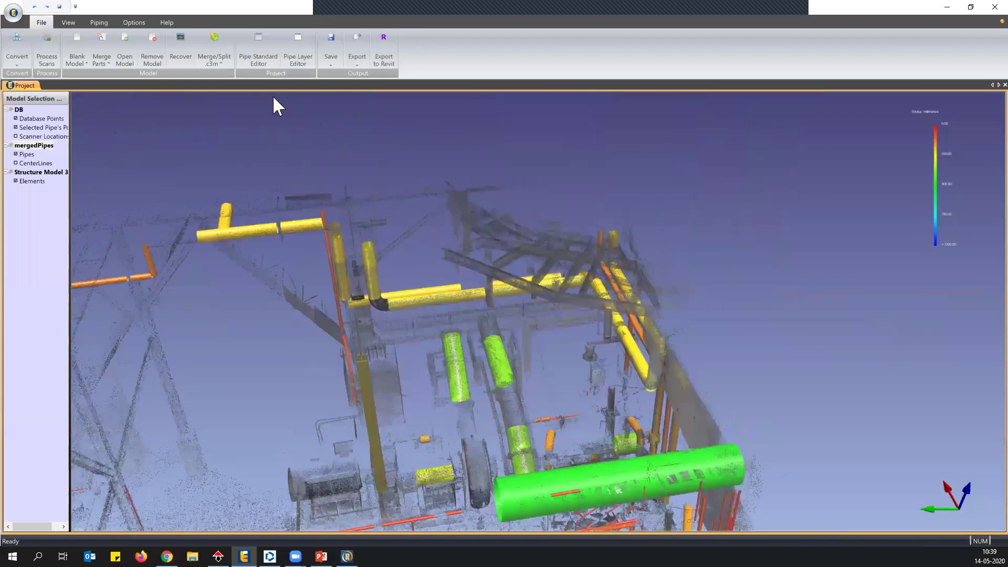
Step: Activate the mergedPipes model and bridge the gap between the two front yellow pipe segments with a Straight Pipe/Elbow connection
click(37, 146)
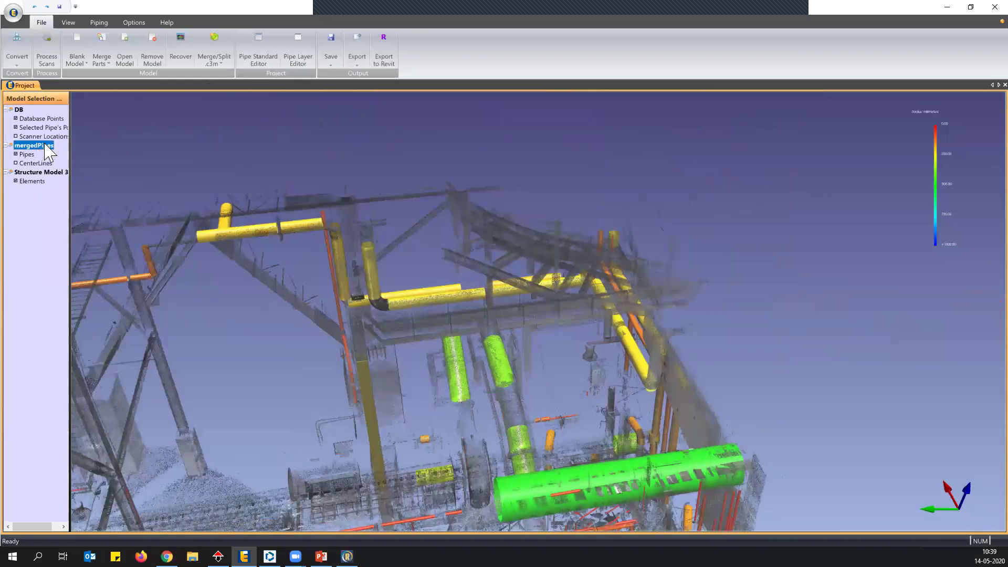
click(98, 23)
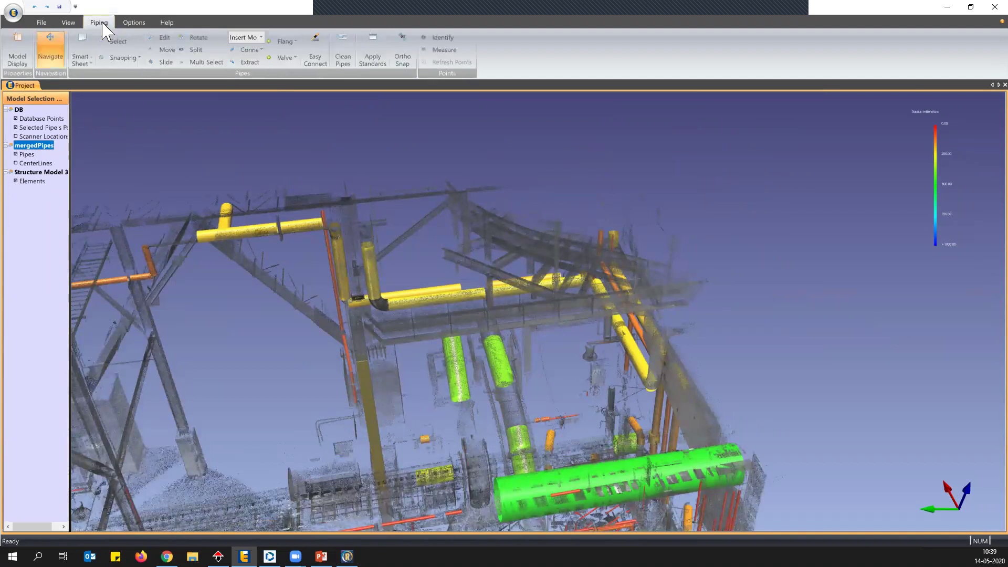
click(261, 50)
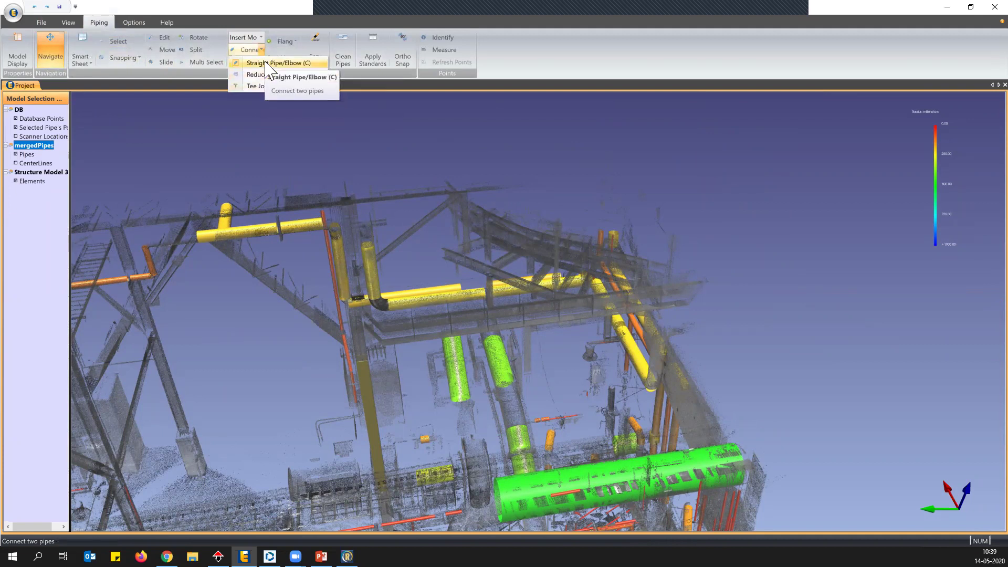
click(267, 63)
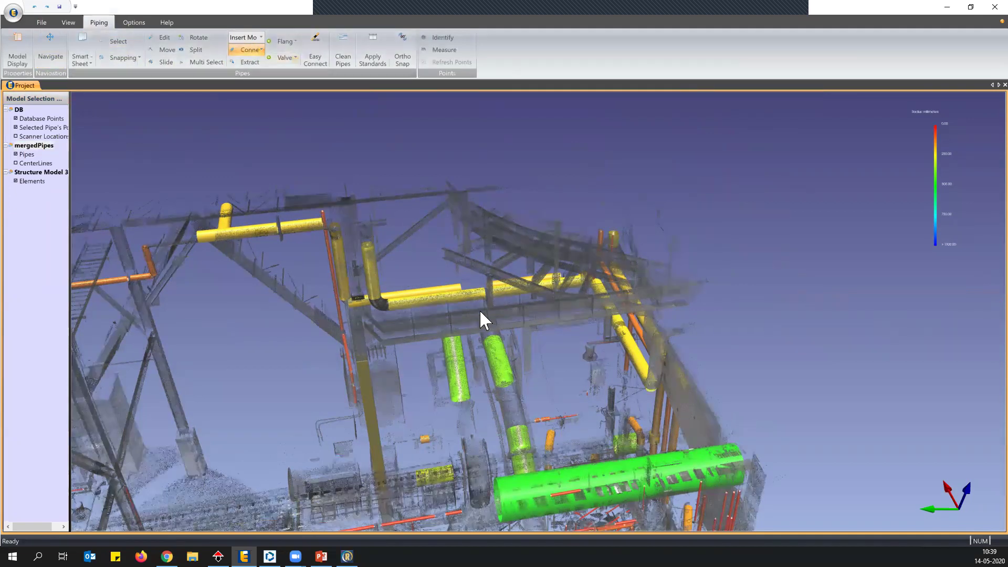
scroll(425, 231, up, 5)
scroll(427, 258, down, 3)
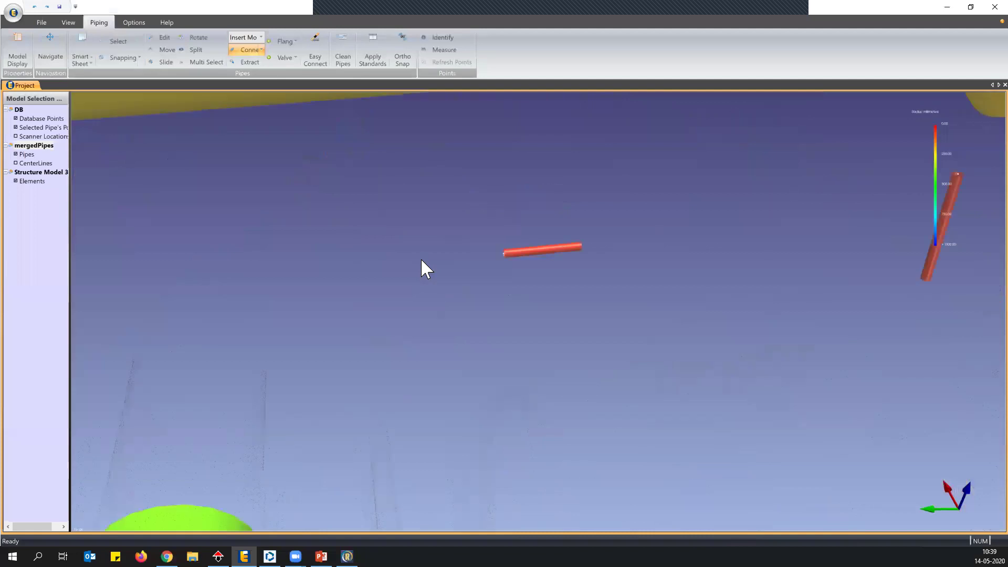
scroll(425, 267, up, 5)
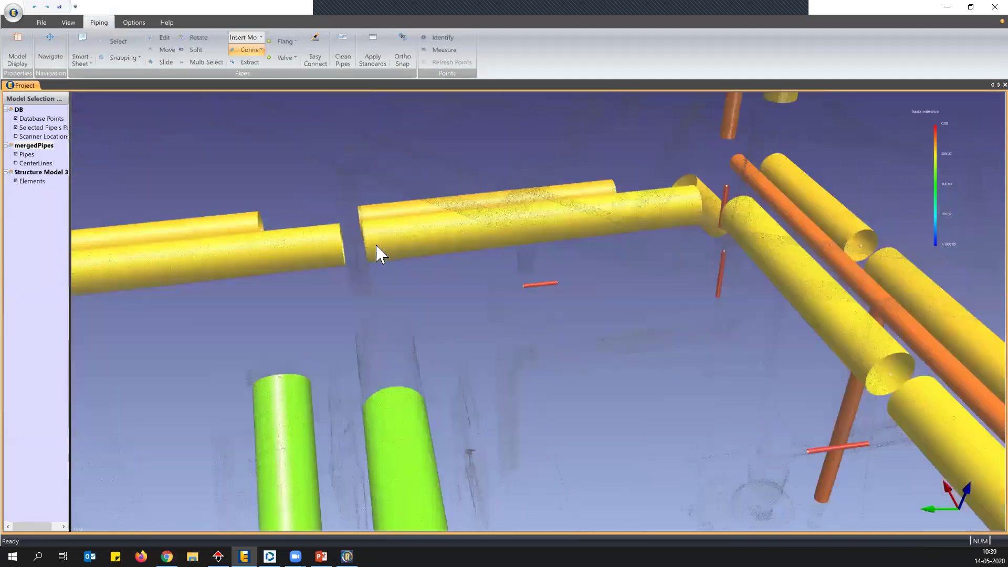
middle_drag(388, 256, 535, 275)
drag(446, 307, 530, 315)
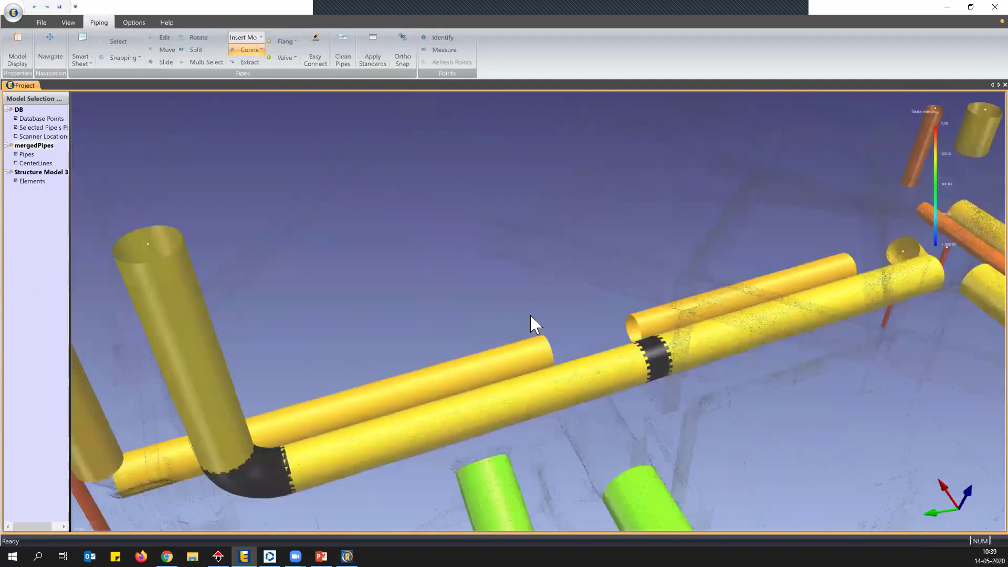
middle_drag(530, 313, 557, 287)
middle_drag(292, 313, 517, 227)
middle_drag(393, 315, 386, 260)
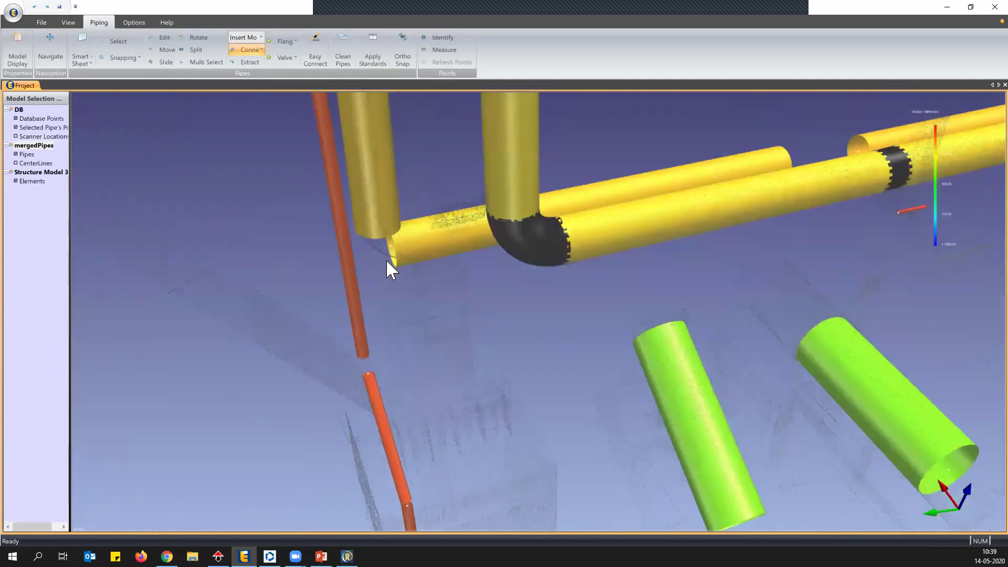
click(165, 38)
click(376, 184)
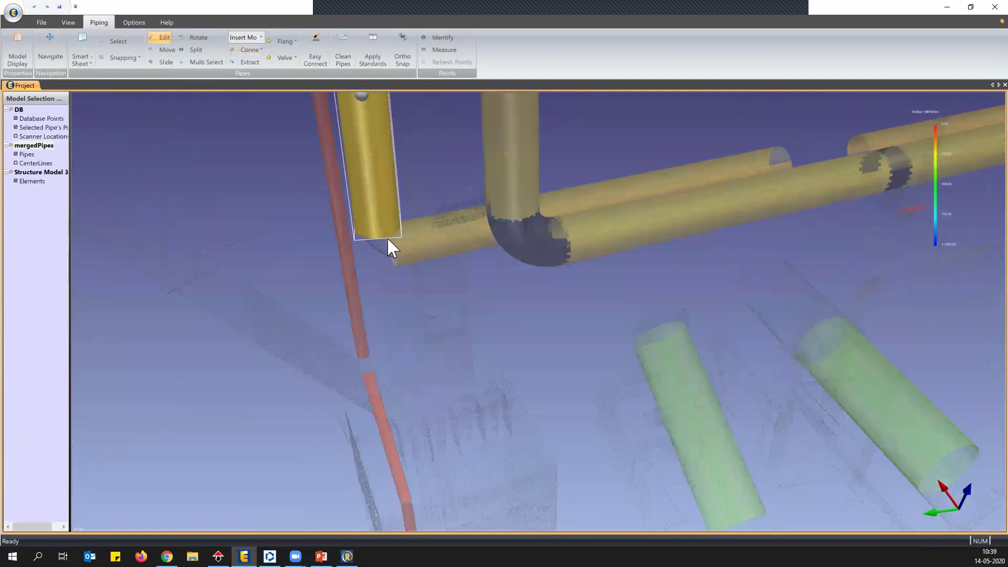
click(378, 233)
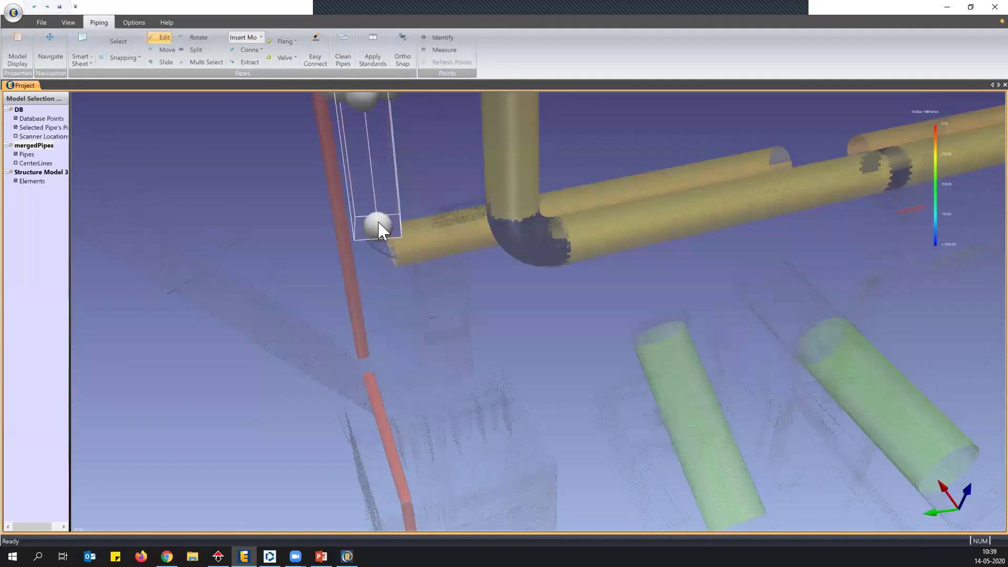
key(Escape)
Step: Shorten the lower end of the rear vertical yellow pipe and the adjacent end of the horizontal pipe at their open corner
drag(393, 245, 344, 153)
click(163, 37)
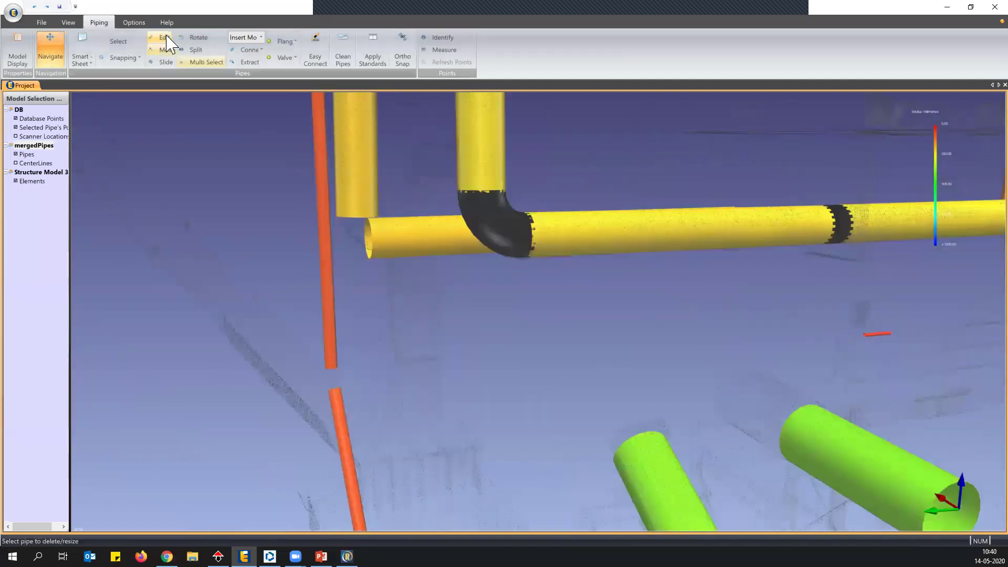
click(339, 147)
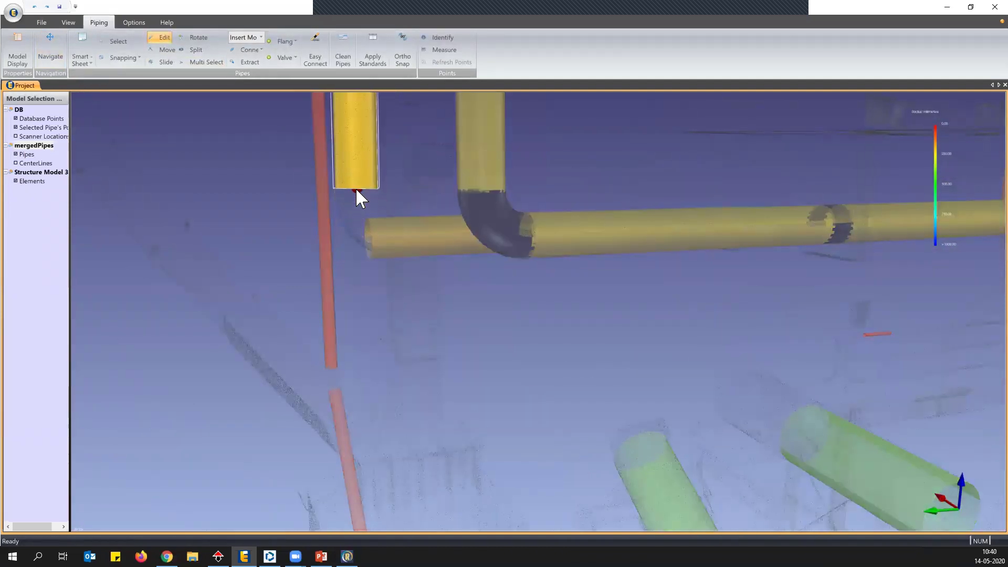
click(379, 232)
drag(371, 234, 416, 238)
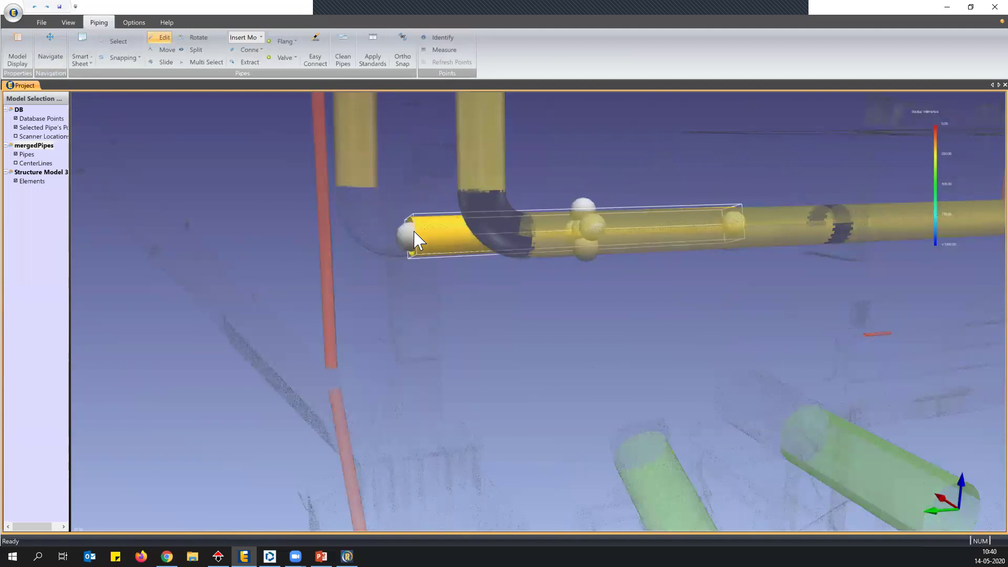
key(Escape)
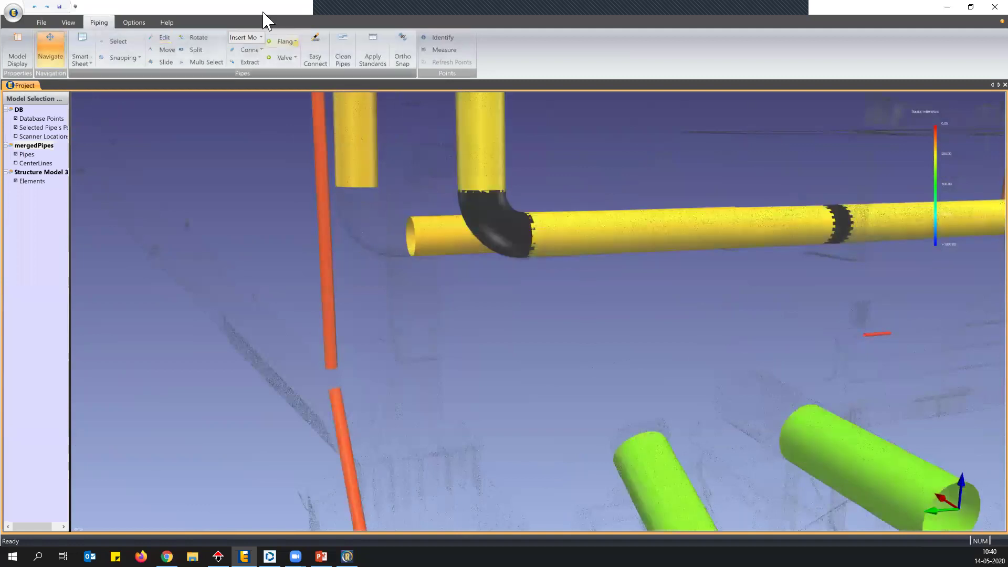
Step: Connect the shortened horizontal pipe to the vertical pipe with an elbow
click(258, 50)
click(254, 74)
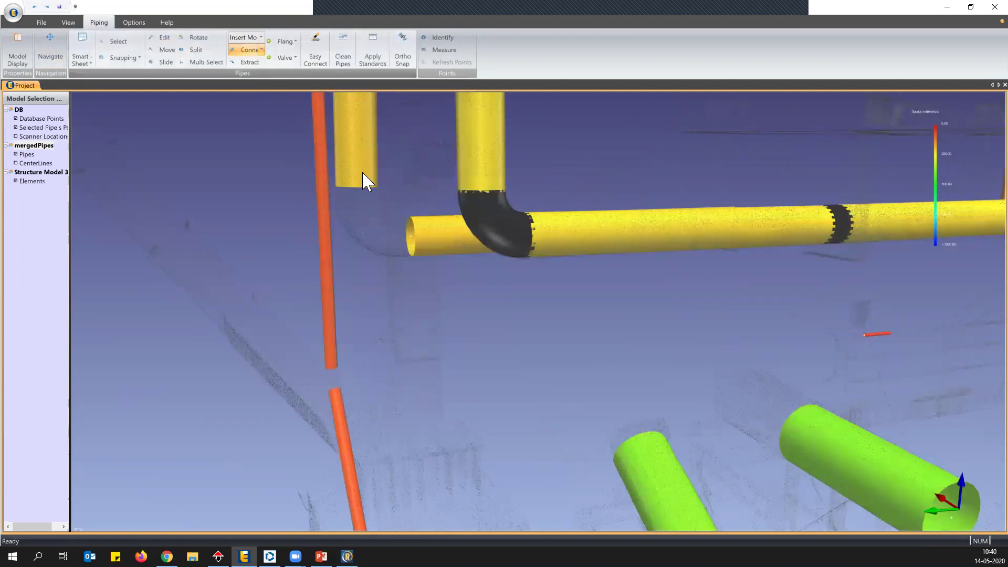
middle_drag(407, 234, 402, 229)
click(403, 230)
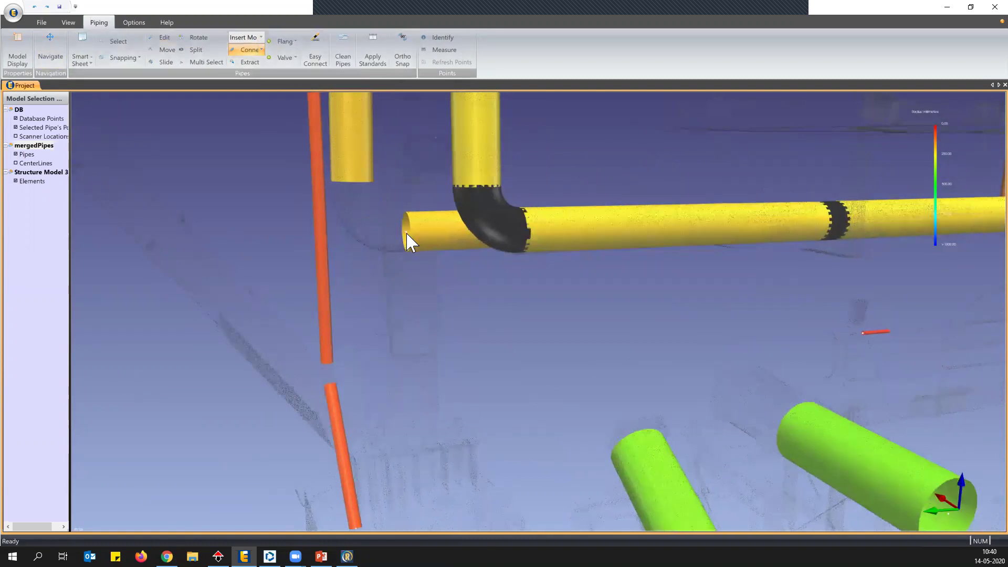
click(350, 178)
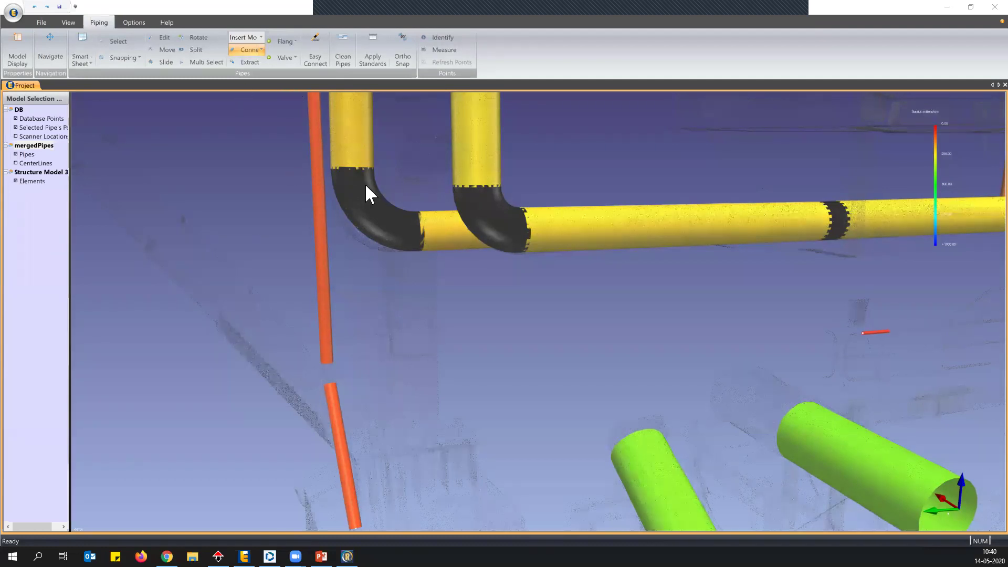
Step: Resize the new corner elbow to a bend radius of 0.990 times the pipe's outside diameter and apply it
click(163, 38)
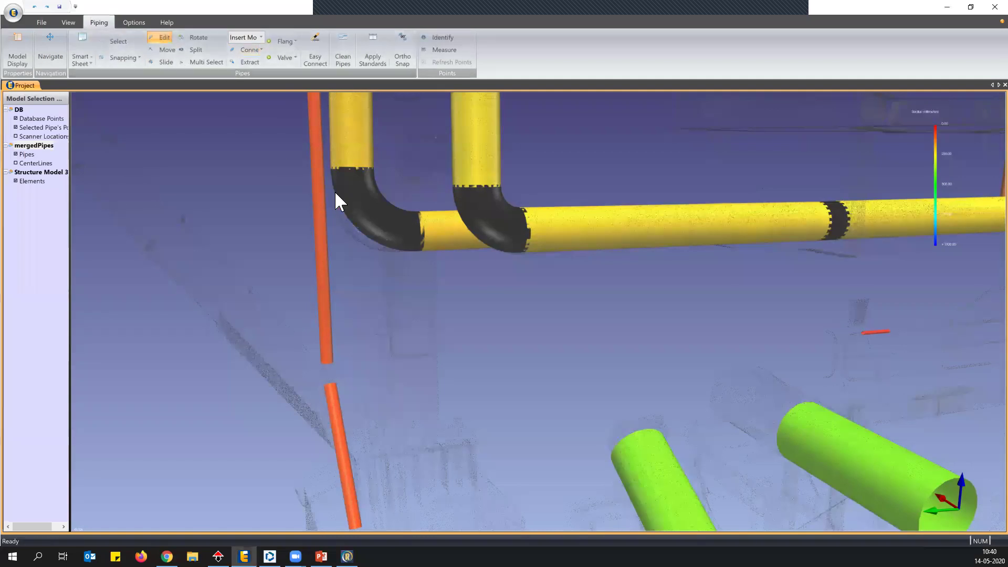
click(345, 194)
drag(56, 49, 45, 50)
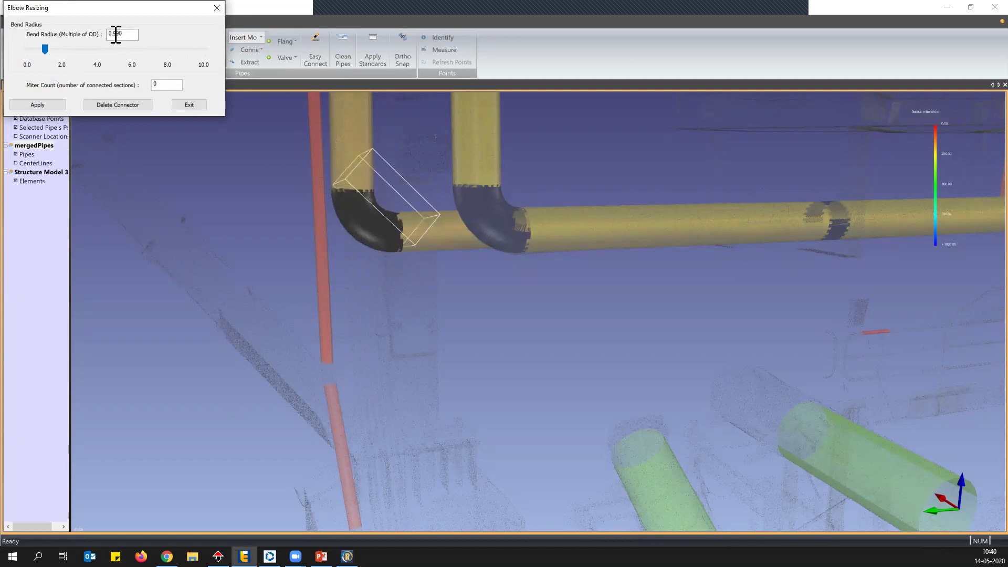
drag(387, 263, 393, 273)
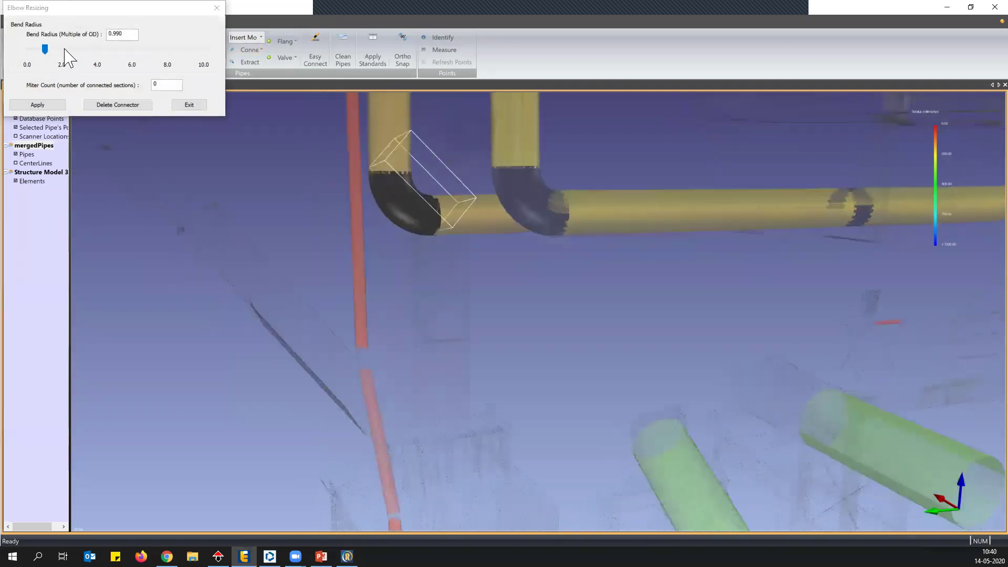
drag(45, 49, 48, 50)
drag(45, 49, 44, 49)
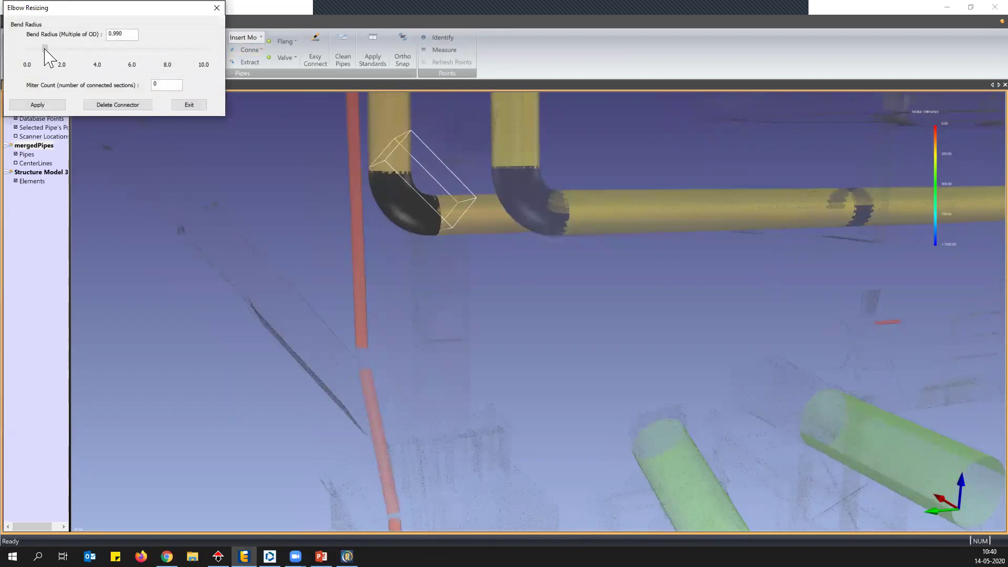
click(18, 104)
click(189, 105)
Step: Connect the upper green pipe segment to the short, wider green segment below it with a Reducer
scroll(289, 207, down, 5)
scroll(531, 289, up, 5)
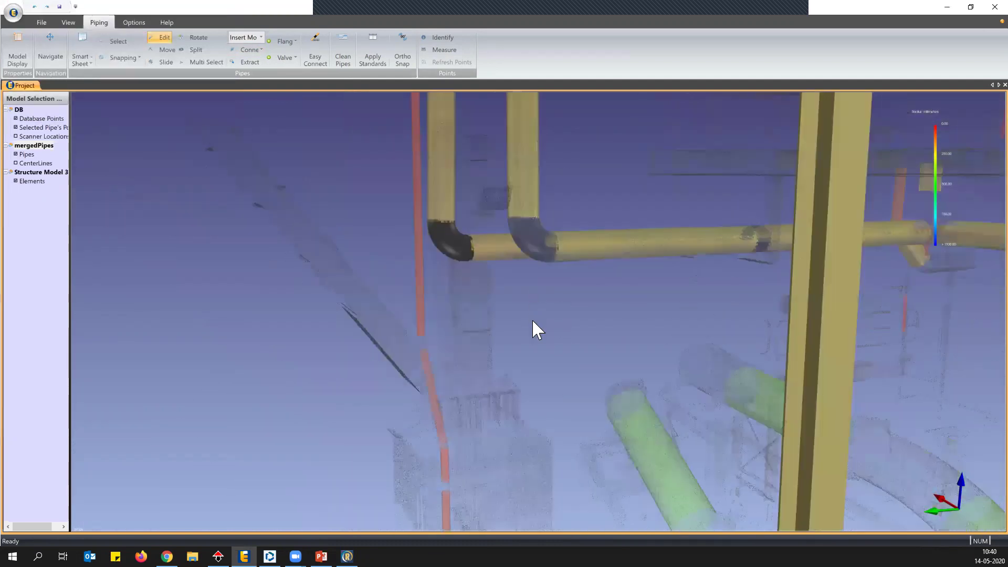
drag(437, 207, 442, 240)
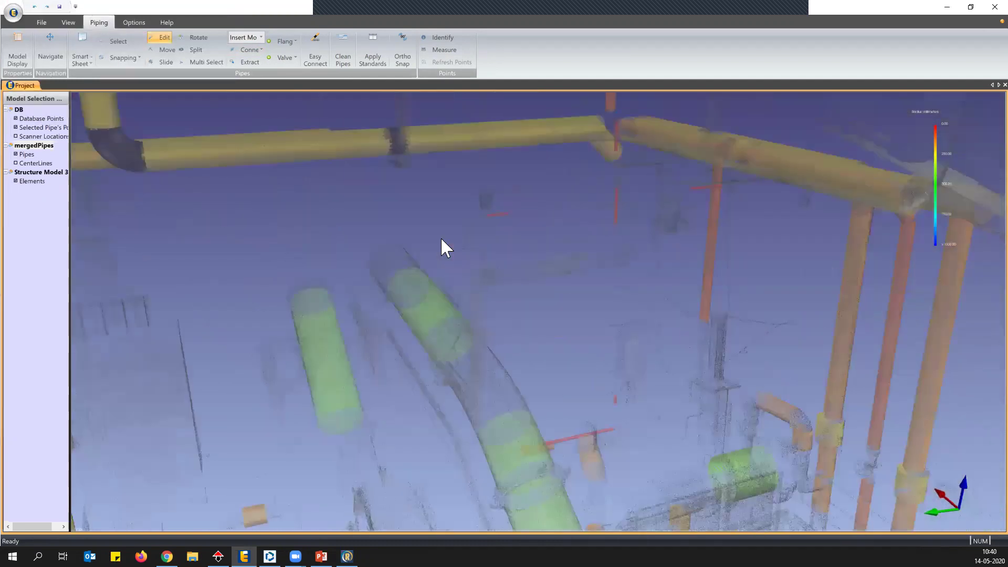
drag(497, 308, 493, 384)
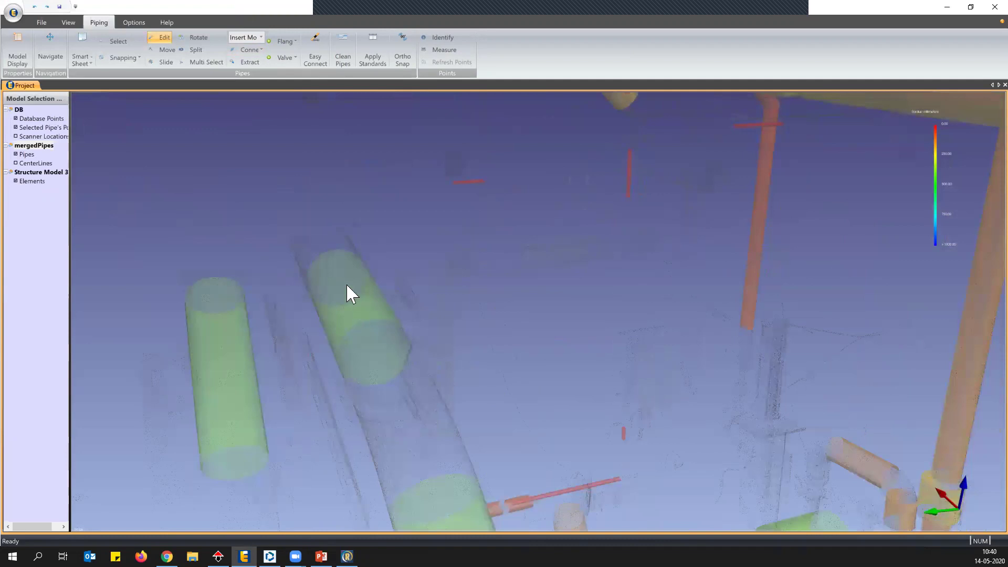
drag(346, 285, 351, 269)
key(Escape)
drag(361, 367, 414, 270)
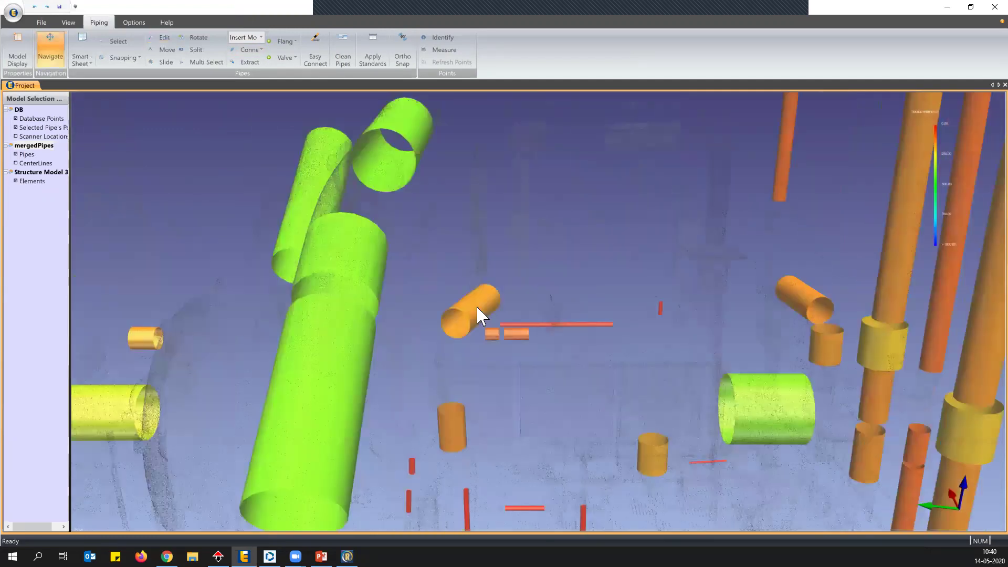
drag(477, 307, 437, 329)
click(261, 50)
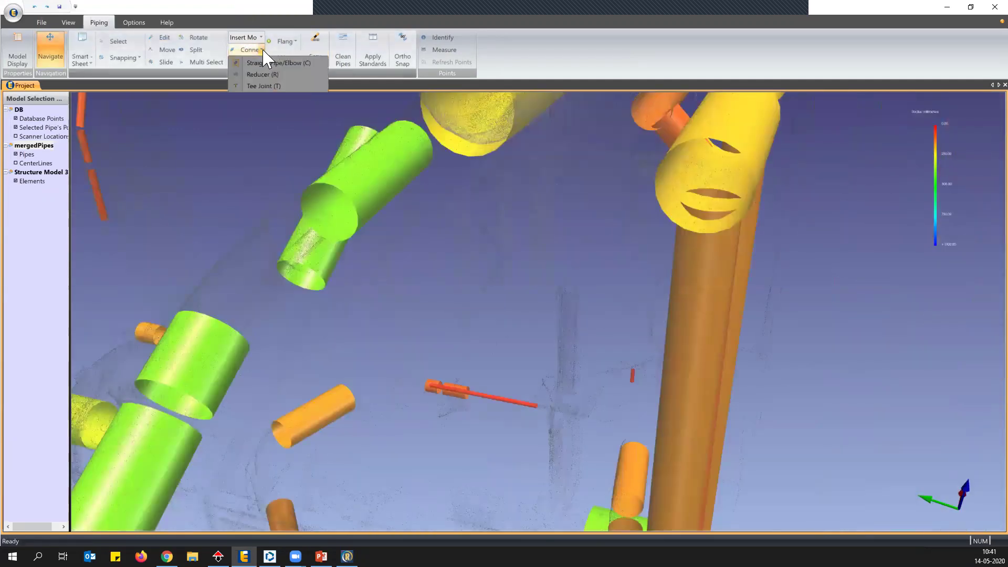
click(263, 74)
click(334, 222)
click(221, 334)
drag(221, 337, 348, 235)
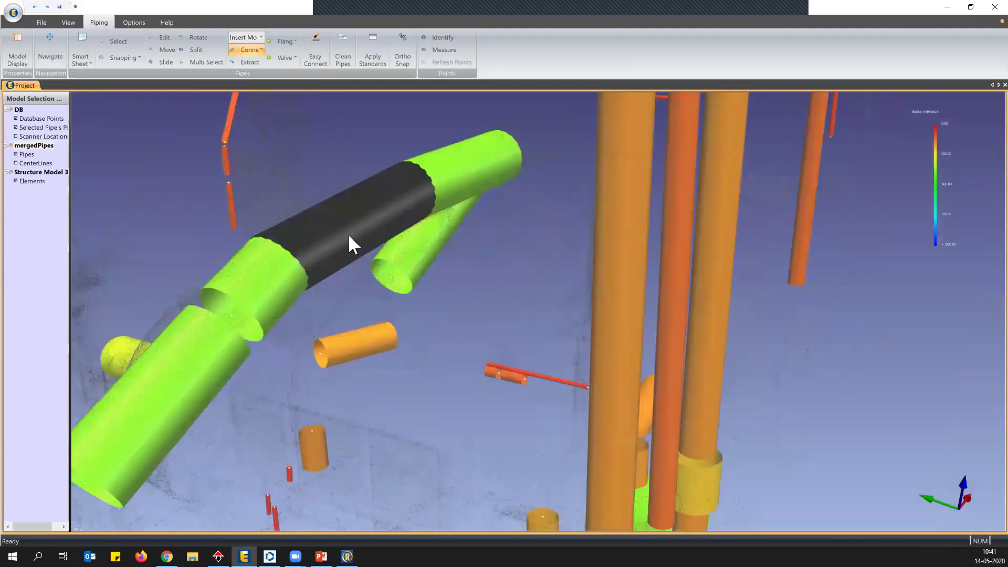
Step: Delete the reducer joining the upper green pipe to the short, wider green segment below it
click(164, 37)
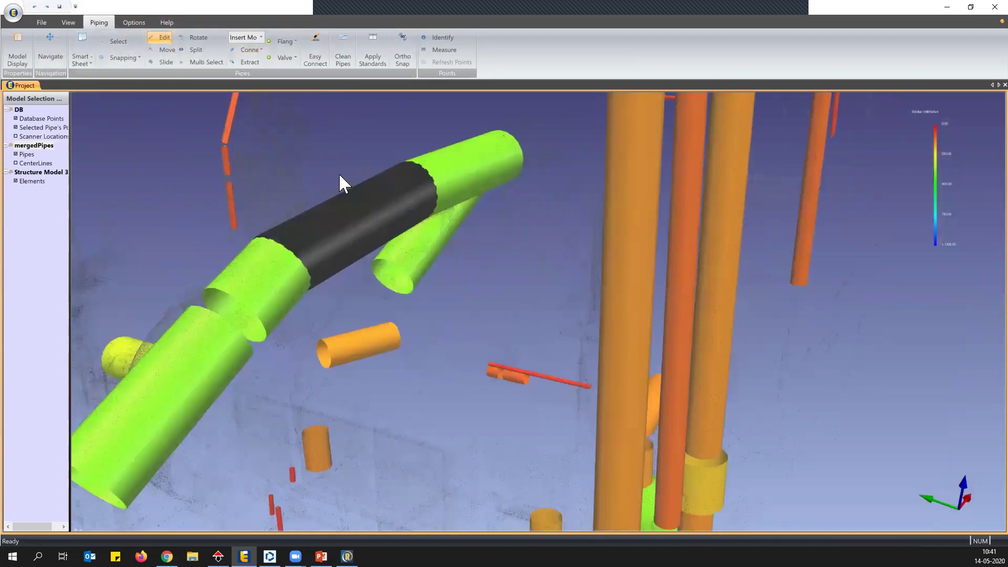
click(358, 220)
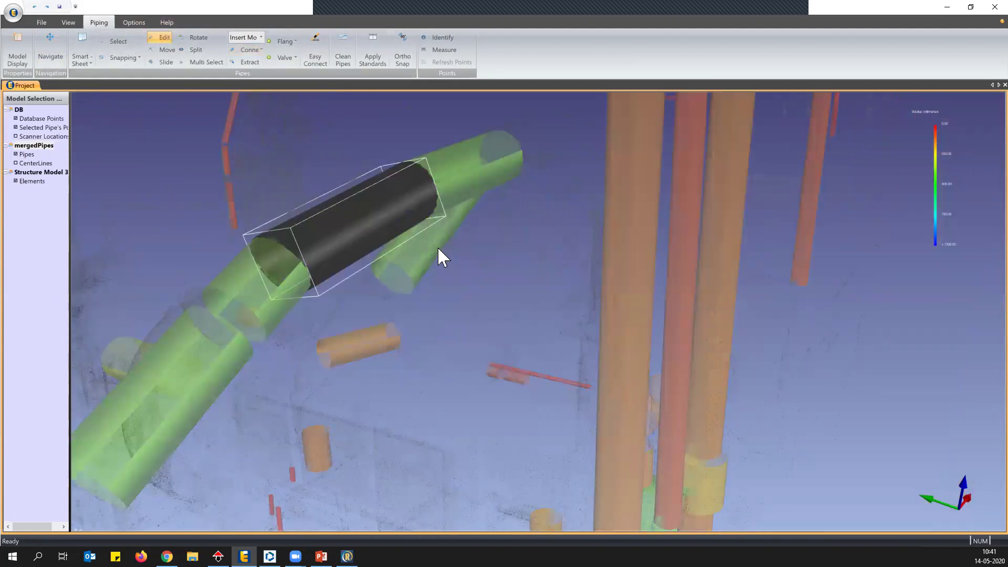
key(Escape)
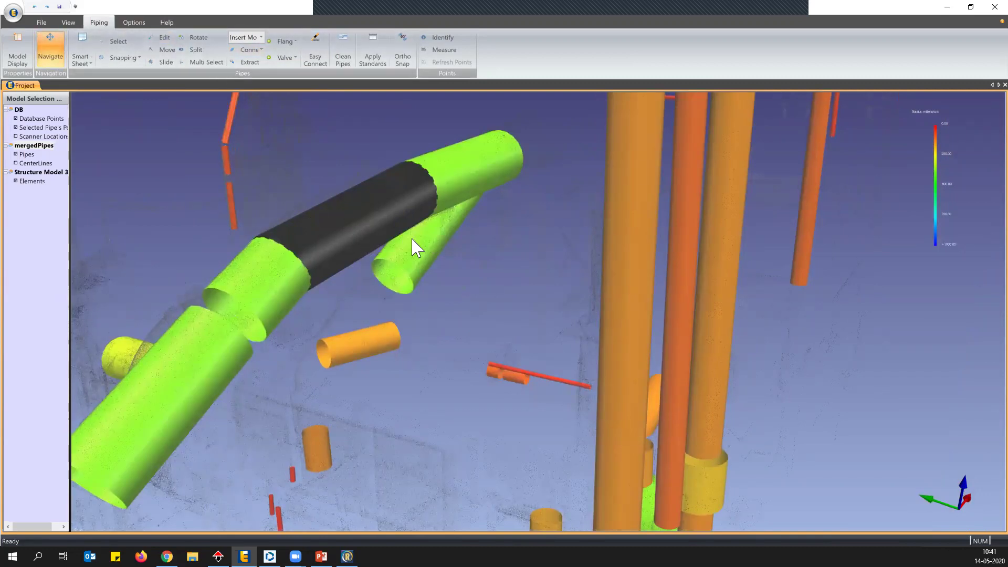
click(164, 38)
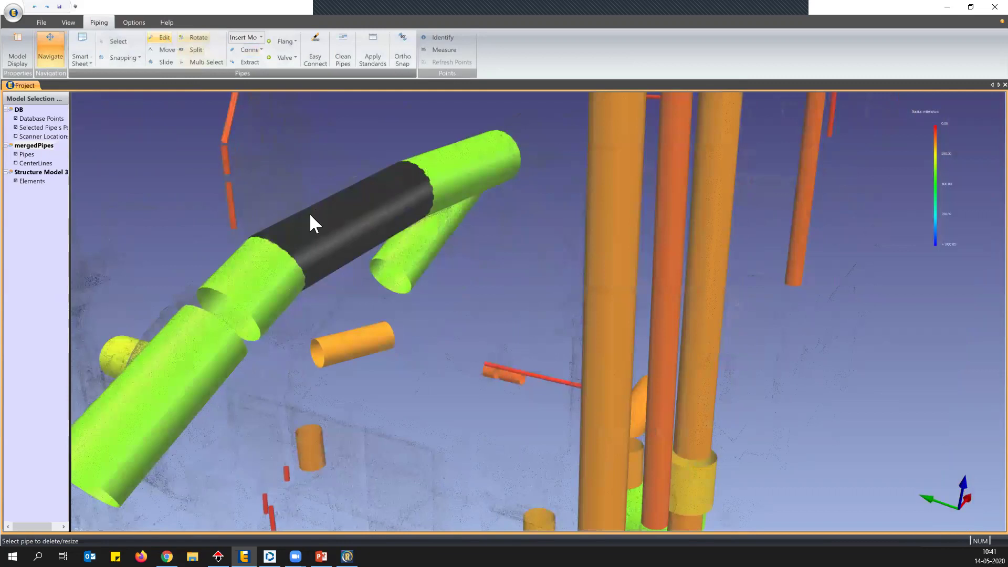
click(323, 223)
key(Delete)
middle_drag(412, 217, 389, 139)
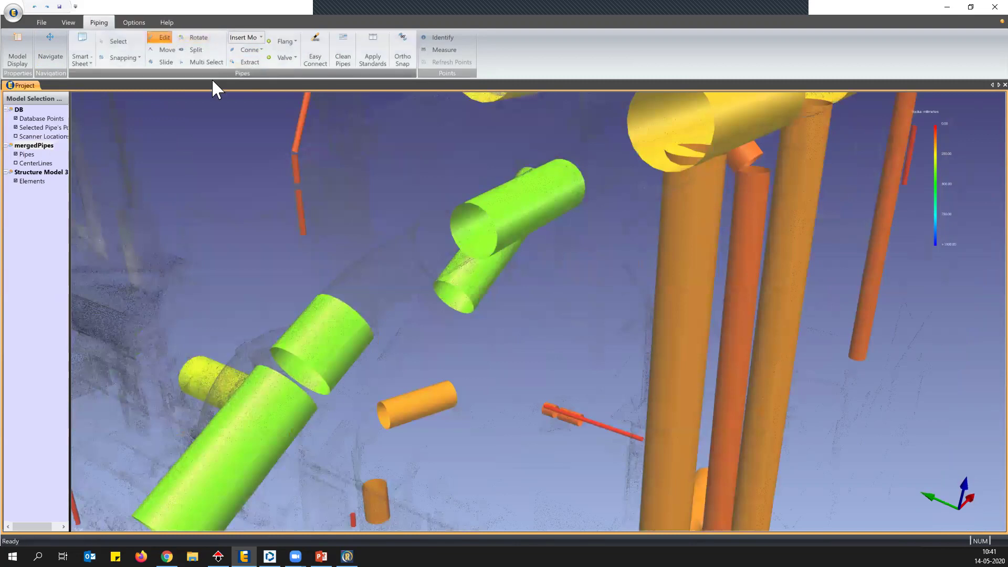
Step: Extend the lower end of the upper green pipe toward the short green segment
click(462, 244)
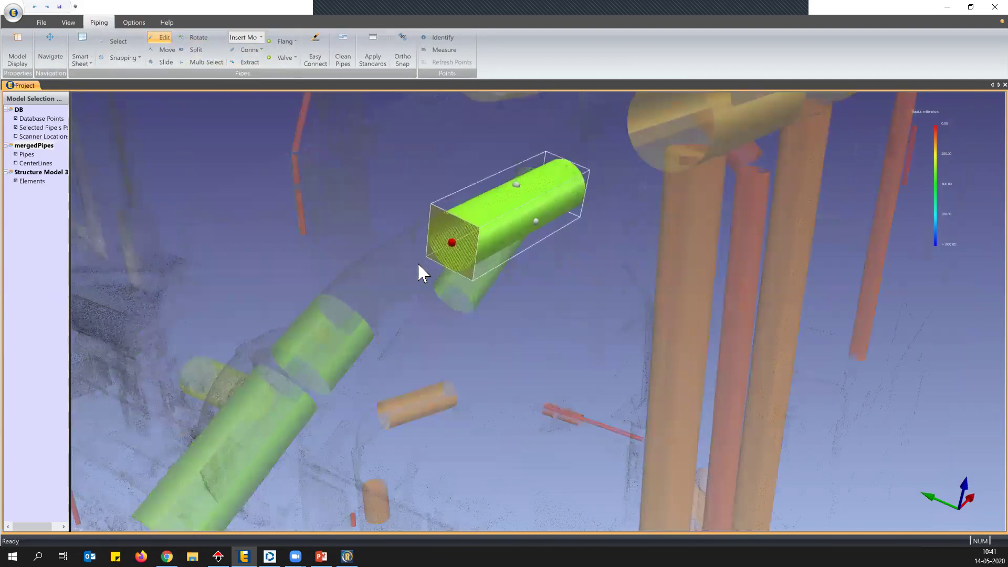
click(351, 324)
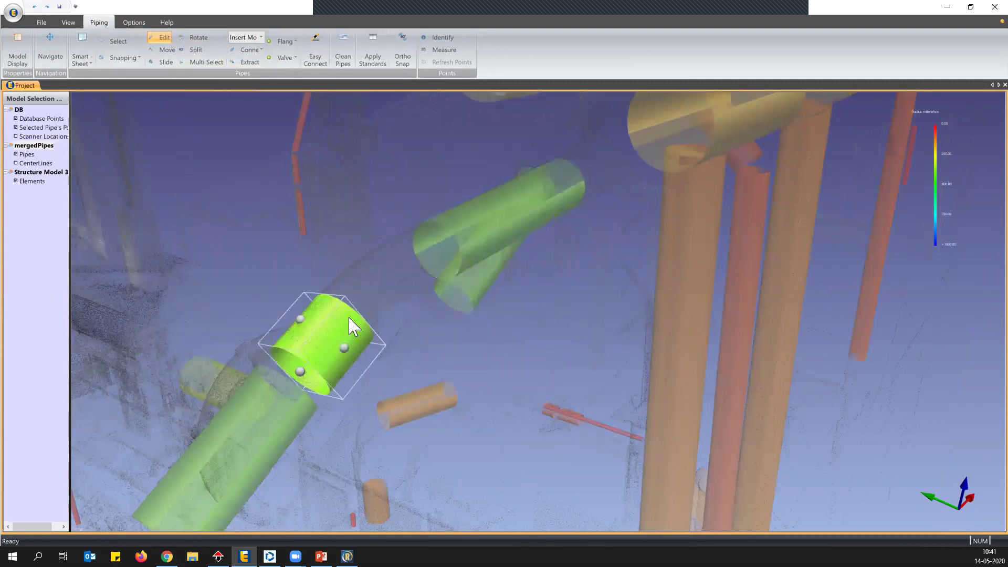
click(355, 311)
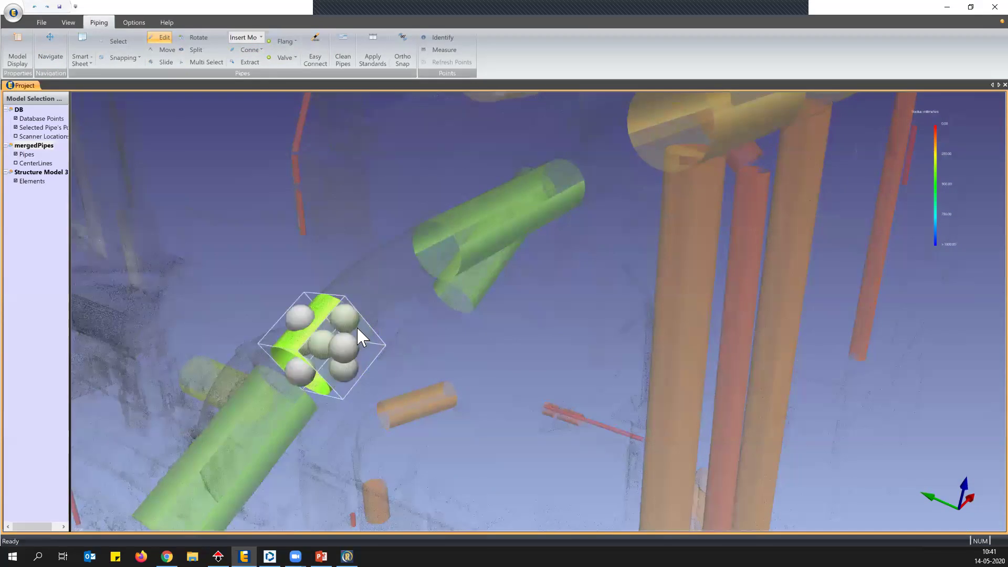
key(Escape)
Step: Try to connect the extended upper green pipe to the short green segment across the gap
middle_drag(369, 320, 360, 372)
drag(253, 327, 524, 269)
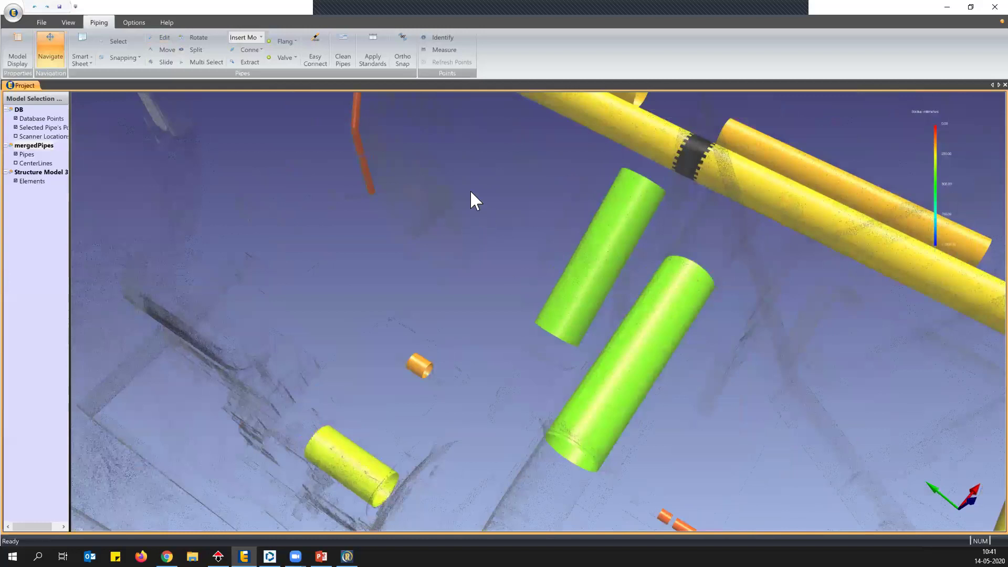
drag(362, 199, 257, 104)
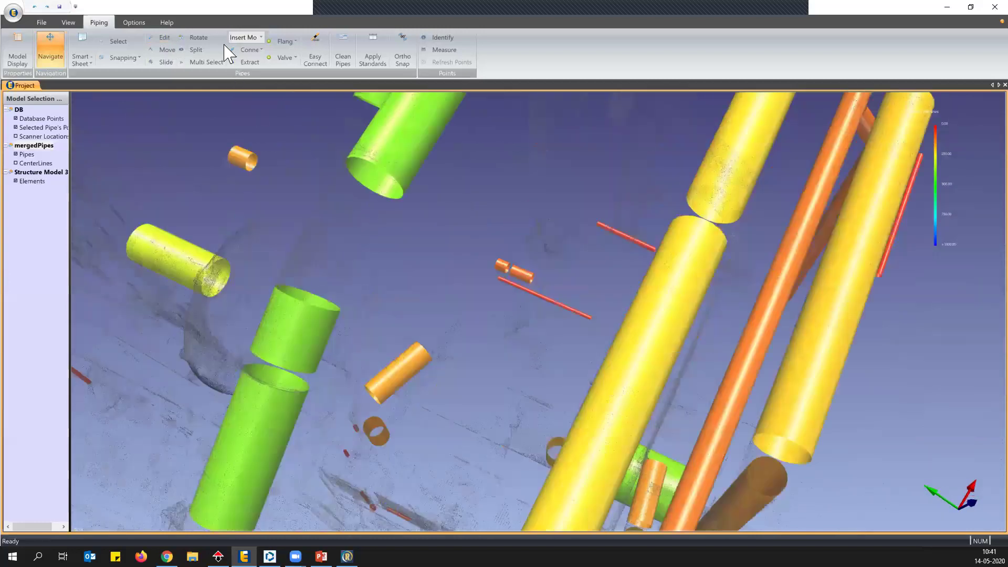
click(260, 50)
click(276, 64)
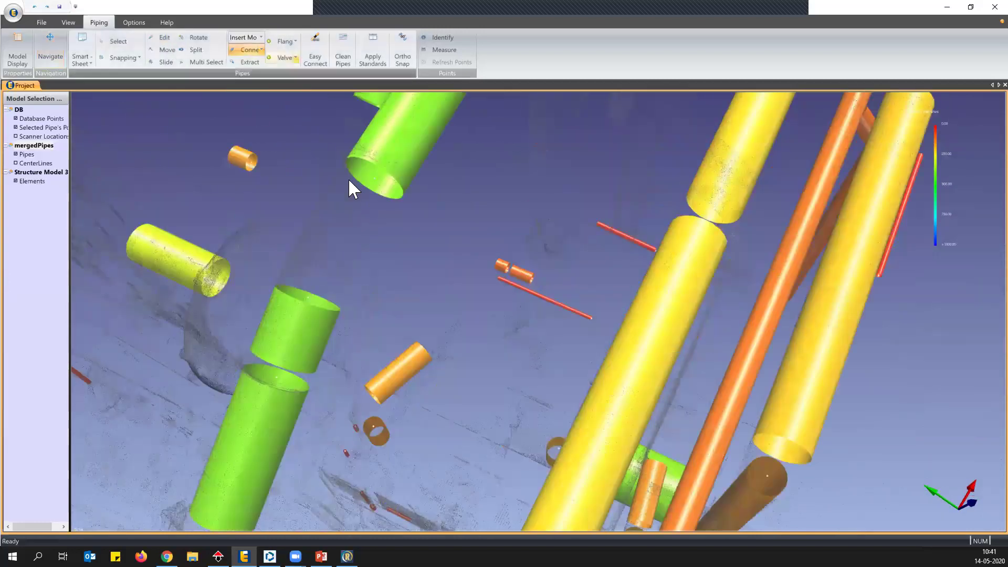
click(375, 189)
click(310, 299)
middle_drag(358, 315, 337, 241)
scroll(336, 237, down, 2)
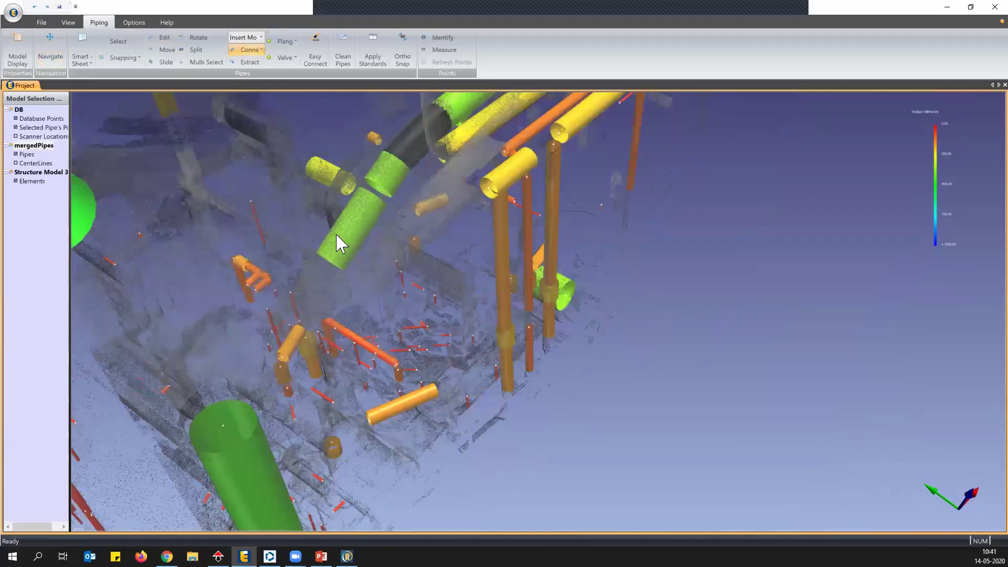
key(Escape)
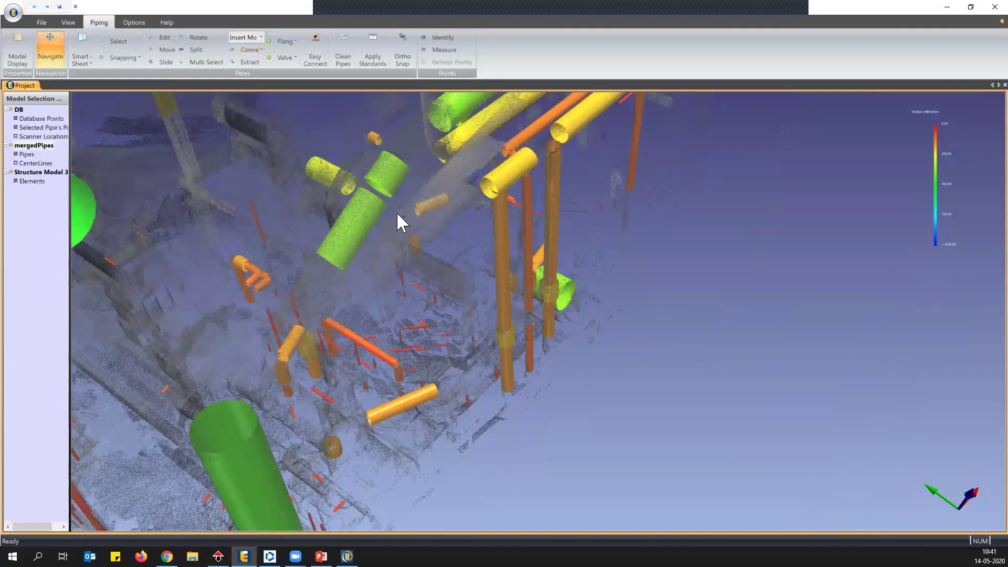
Step: Open the Smart Sheet part information for the upper green pipe and widen the Bend Radius and Diameter columns
middle_drag(396, 212, 441, 192)
middle_drag(442, 245, 405, 246)
scroll(476, 185, up, 3)
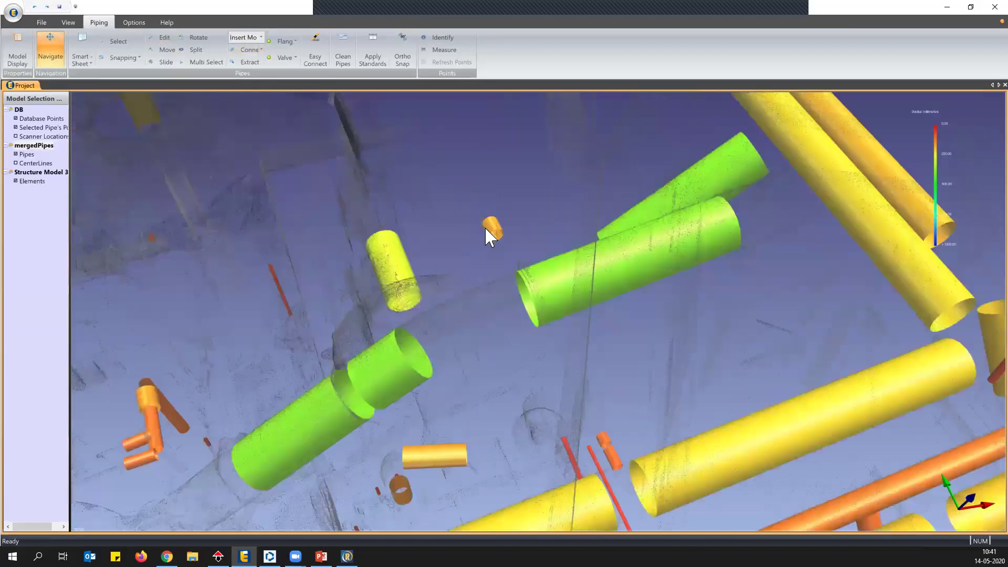
scroll(496, 238, down, 3)
scroll(592, 304, up, 2)
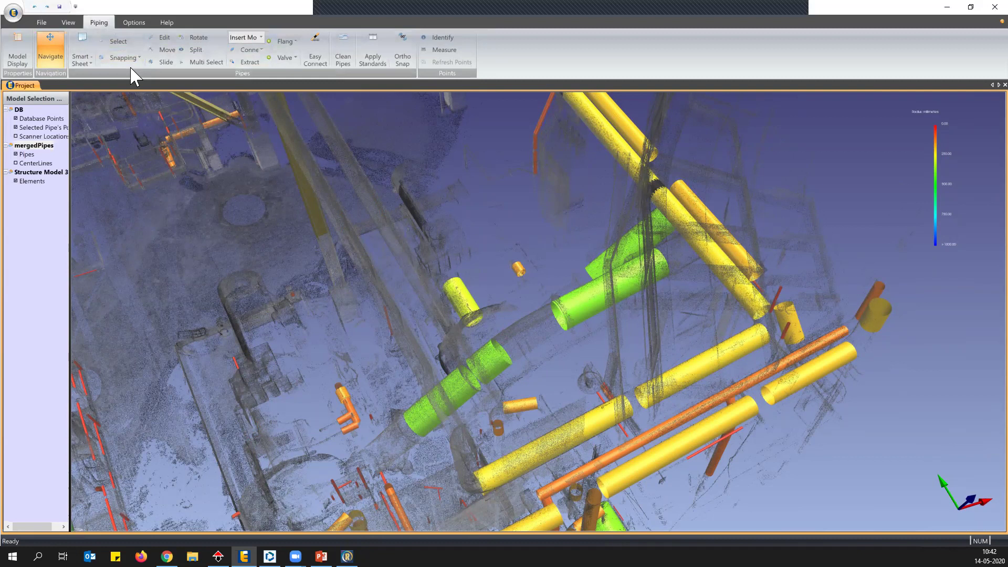
click(83, 53)
click(90, 74)
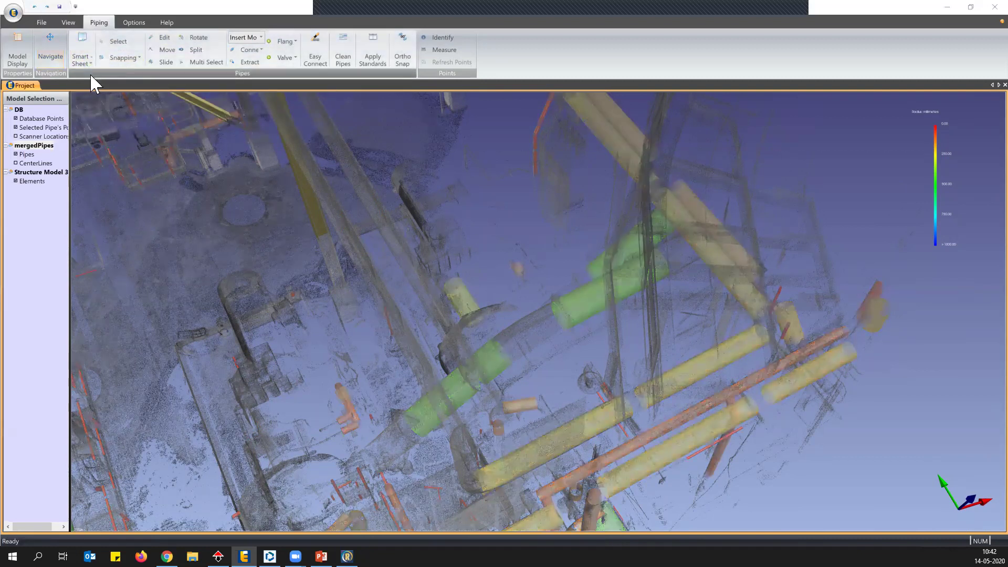
click(569, 299)
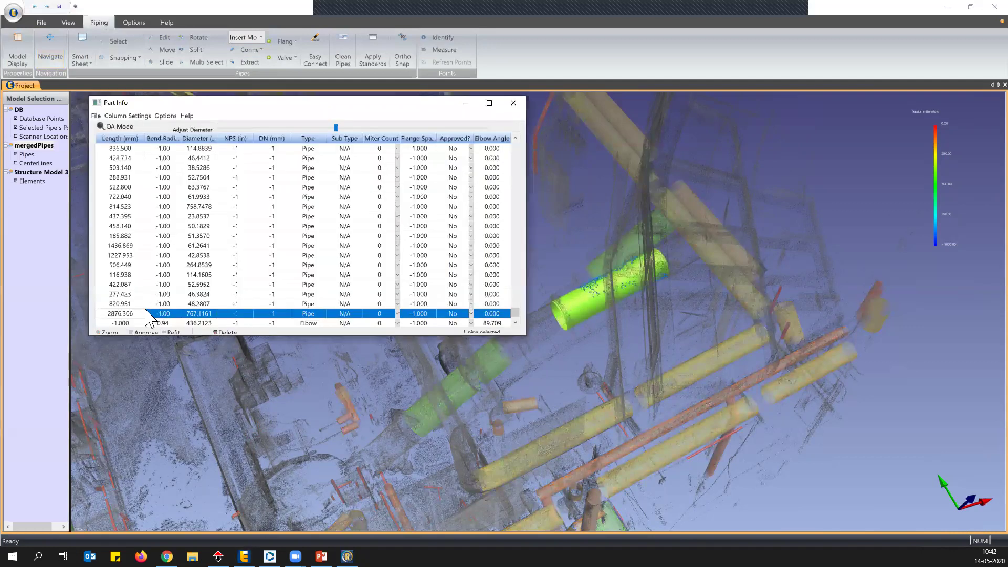
double_click(181, 134)
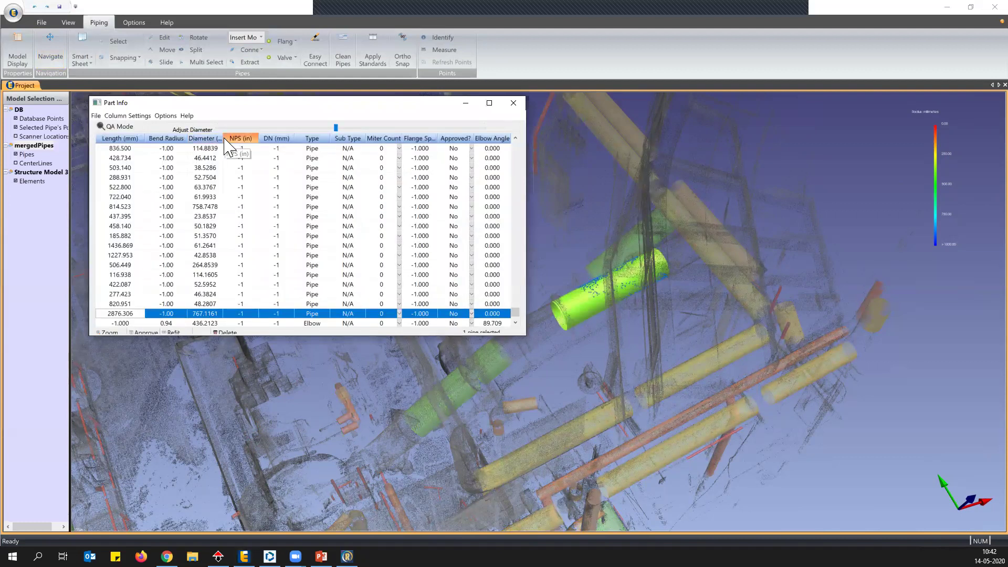
drag(223, 138, 235, 136)
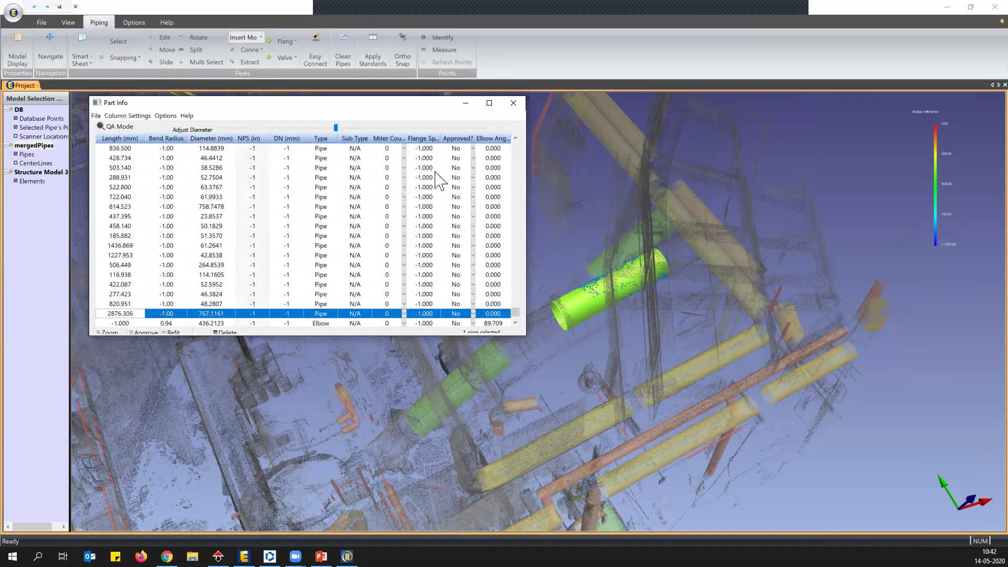
Step: Display the RMSE/Coverage columns and examine how the selected green pipe fits its scan points
click(143, 116)
click(149, 146)
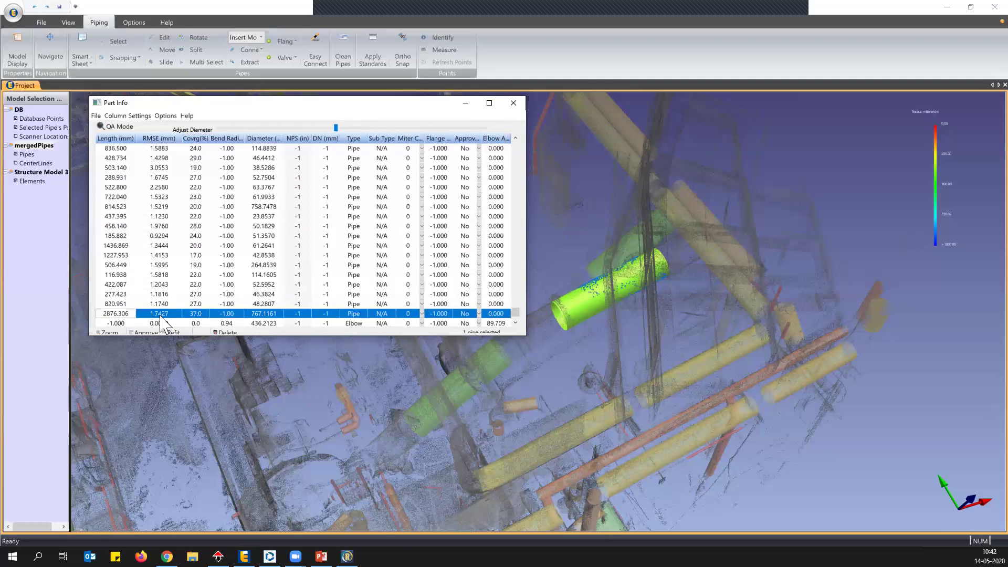
scroll(593, 326, up, 1)
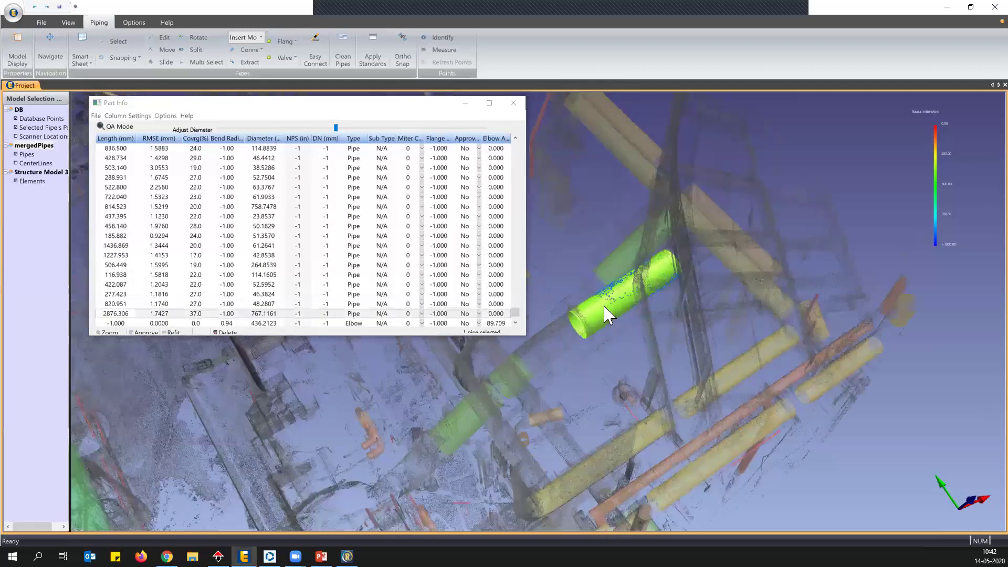
scroll(604, 297, up, 1)
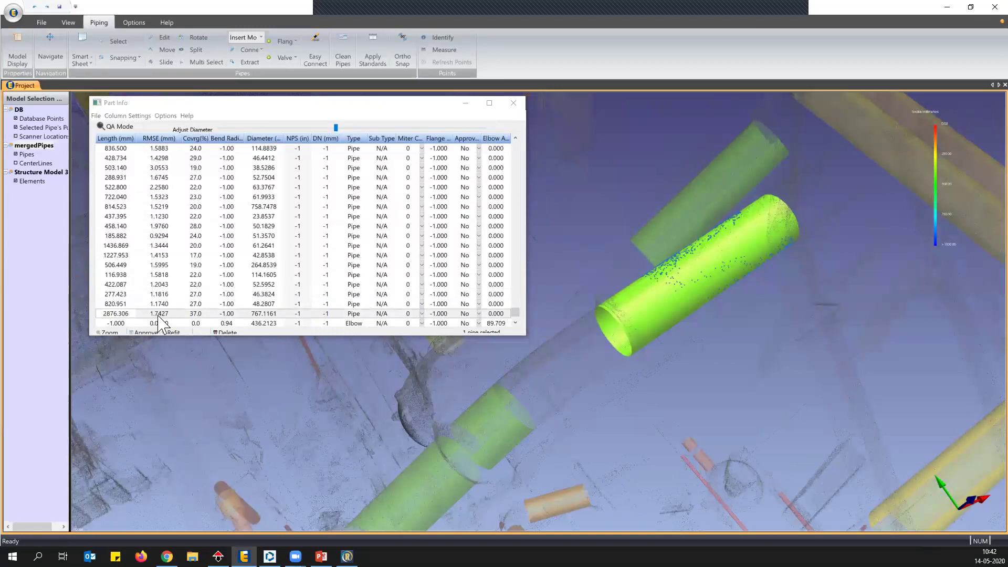
drag(553, 354, 698, 277)
drag(677, 189, 621, 291)
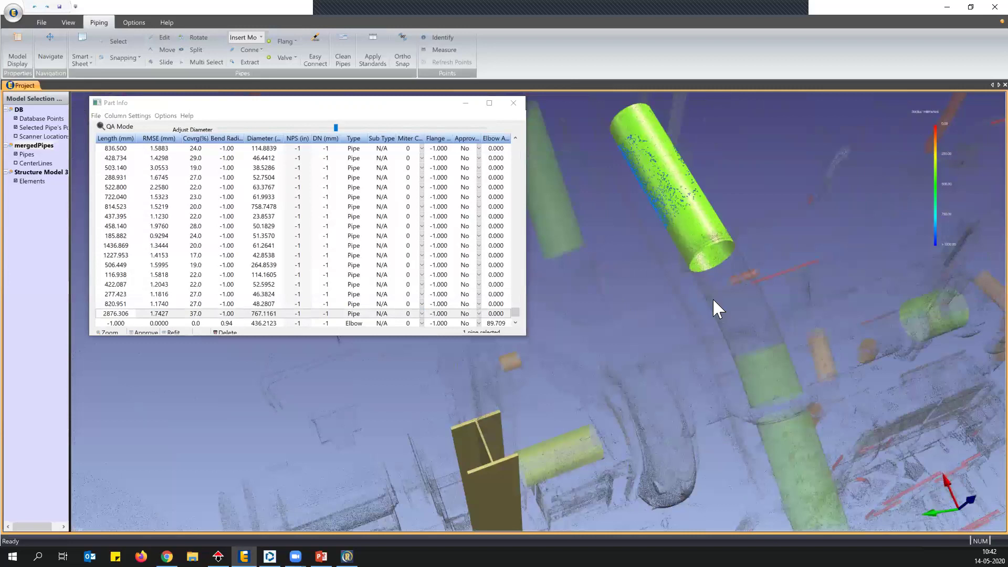
scroll(708, 248, up, 5)
scroll(710, 260, down, 3)
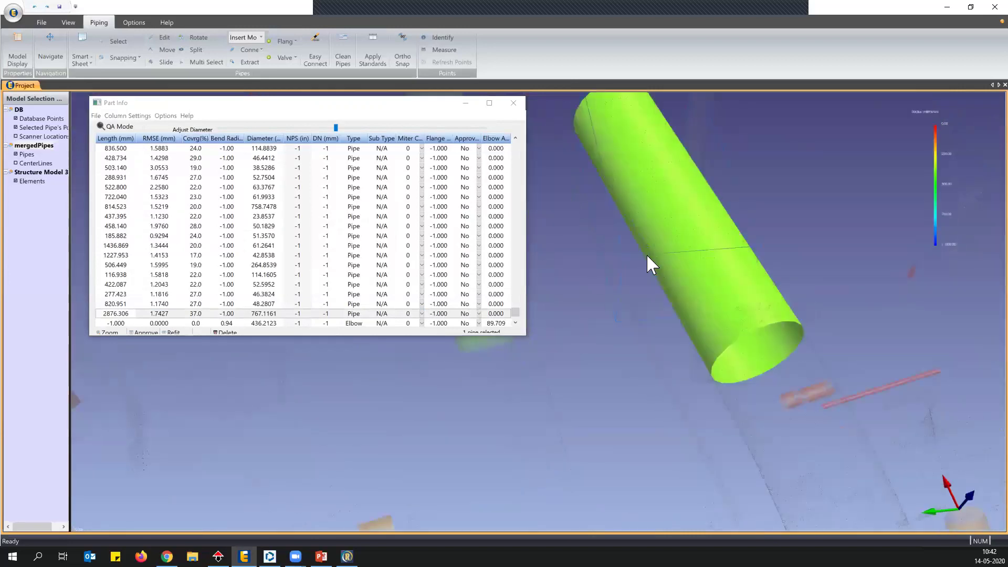
Step: Examine the selected green pipe end-on in Inspection Mode and switch that mode off
click(133, 118)
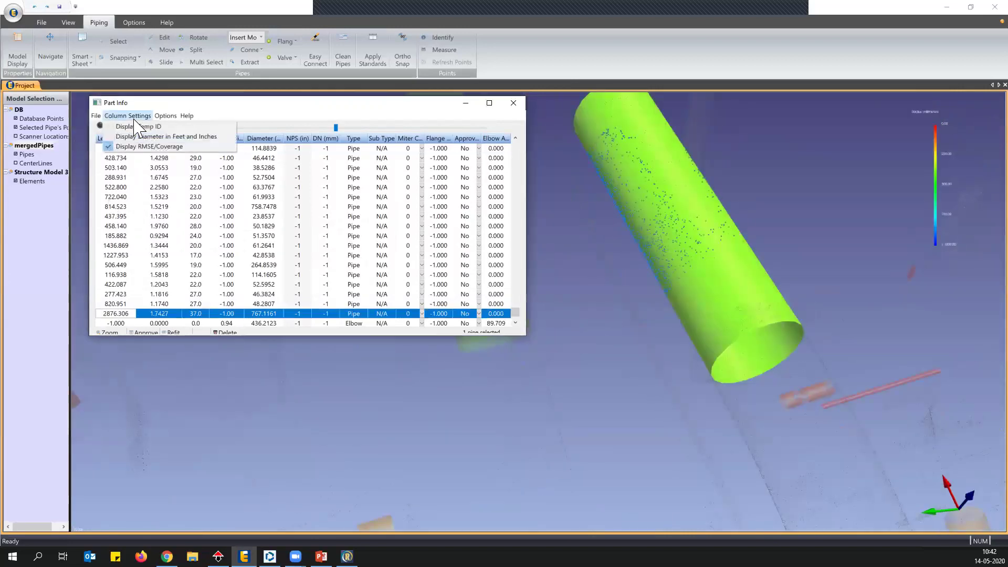
click(165, 116)
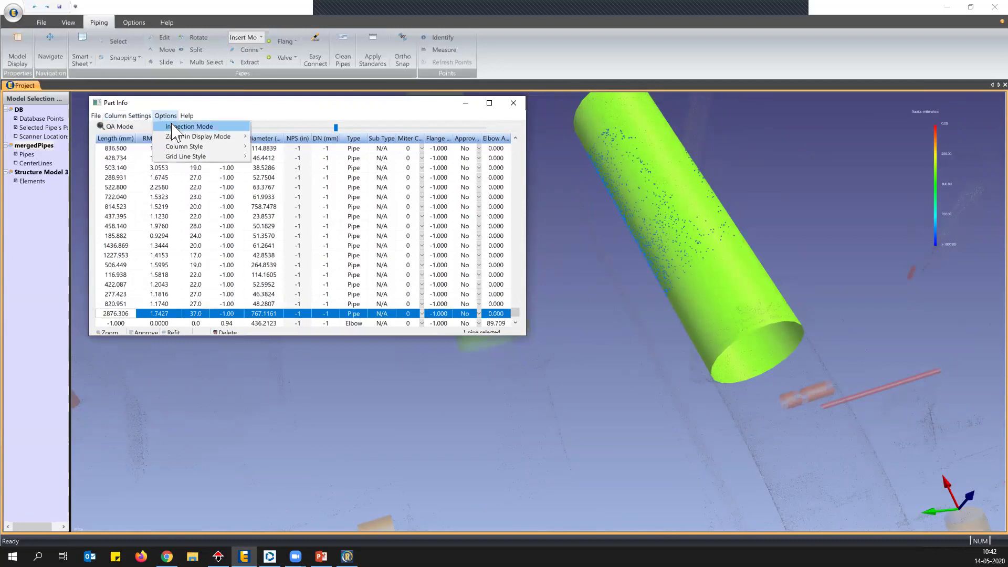
click(173, 127)
click(681, 420)
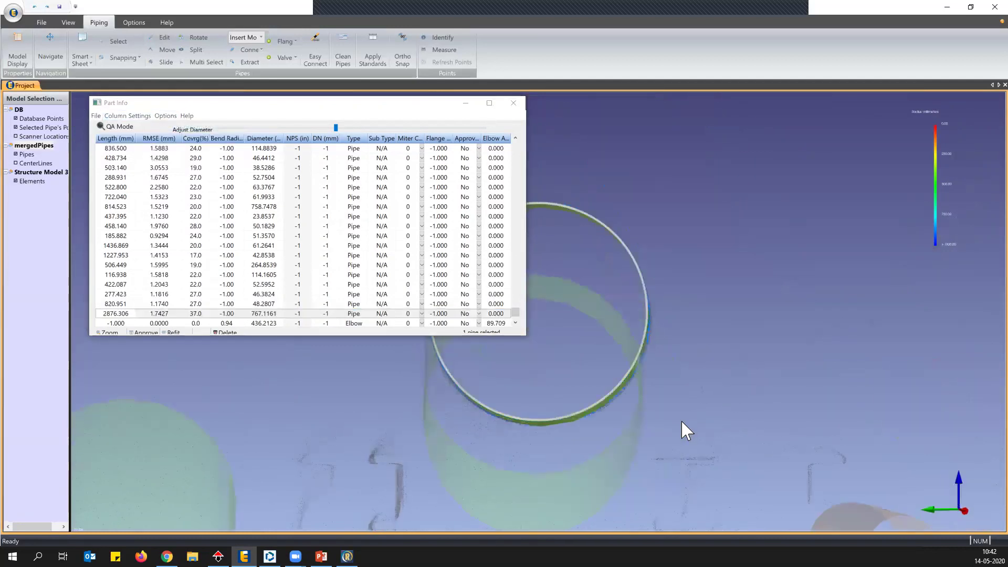
scroll(678, 285, down, 5)
drag(649, 297, 764, 310)
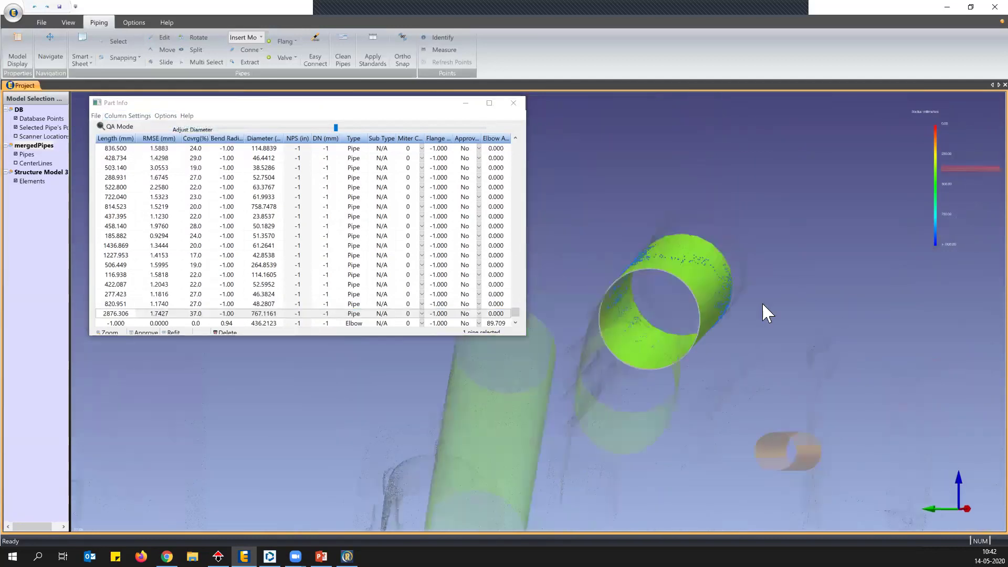
click(166, 116)
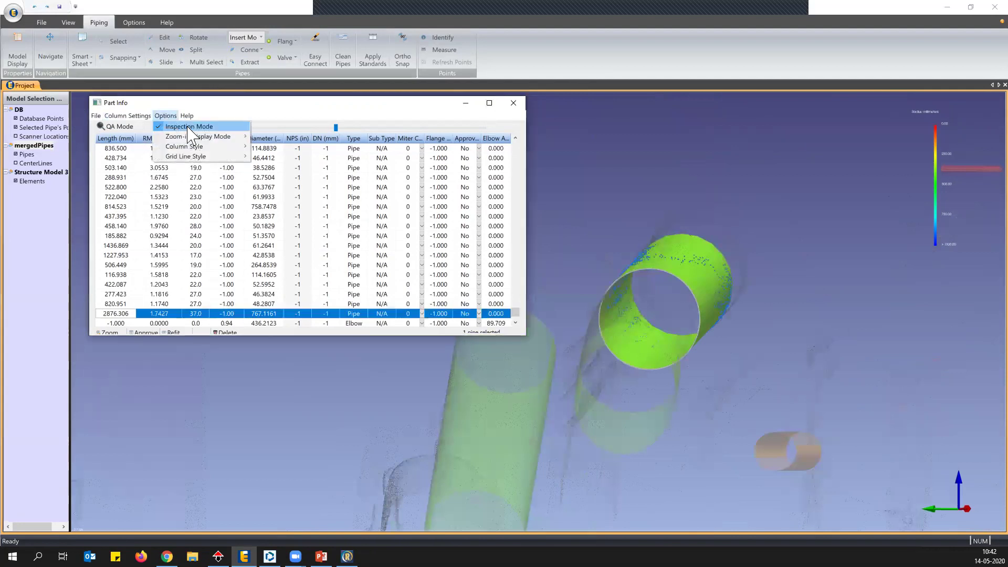
click(179, 127)
drag(699, 281, 748, 263)
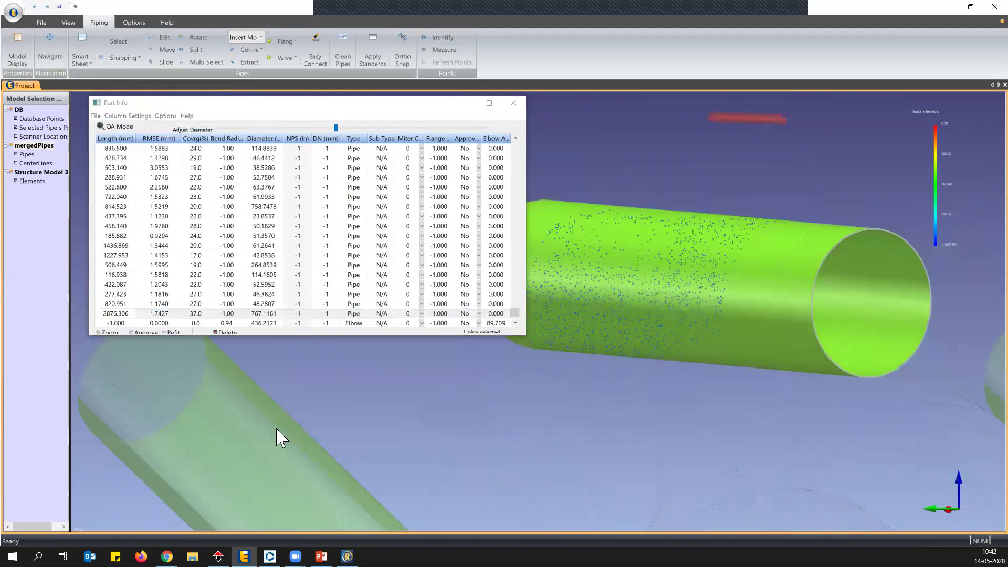
Step: Examine the adjacent green pipe's part information and point fit from several angles, and close the sheet
click(287, 422)
drag(575, 348, 516, 379)
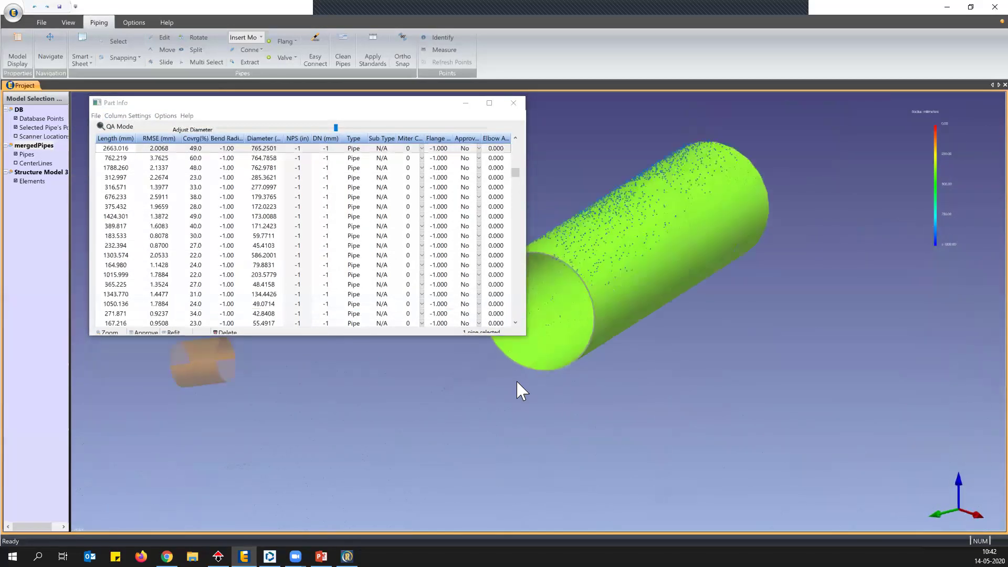
drag(739, 269, 613, 268)
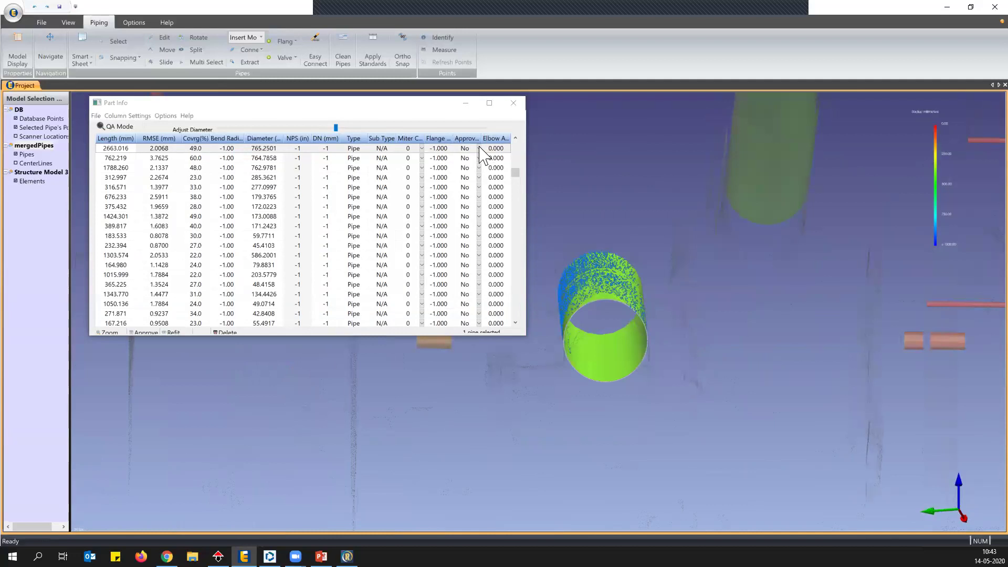
drag(593, 273, 632, 291)
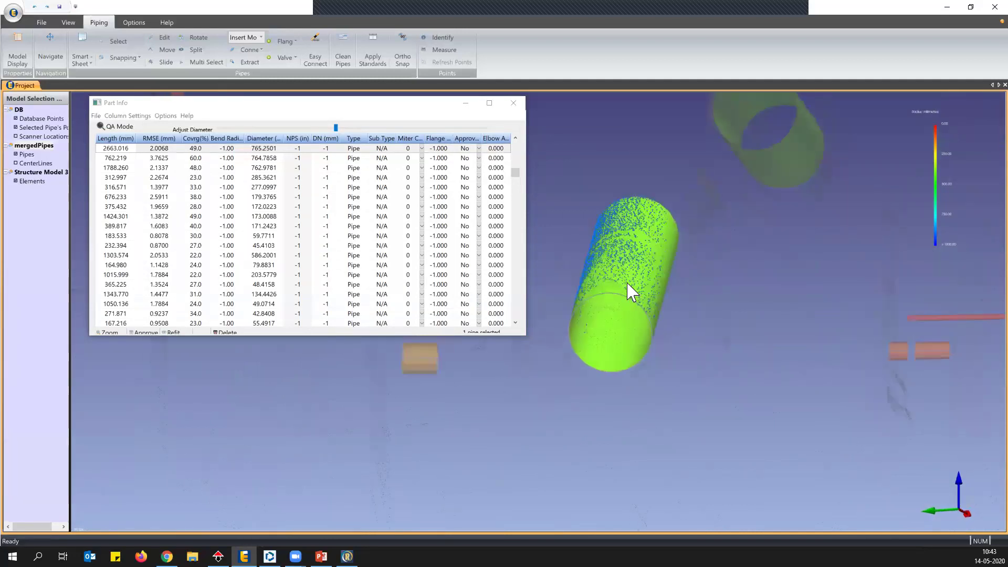
scroll(628, 283, down, 4)
click(514, 106)
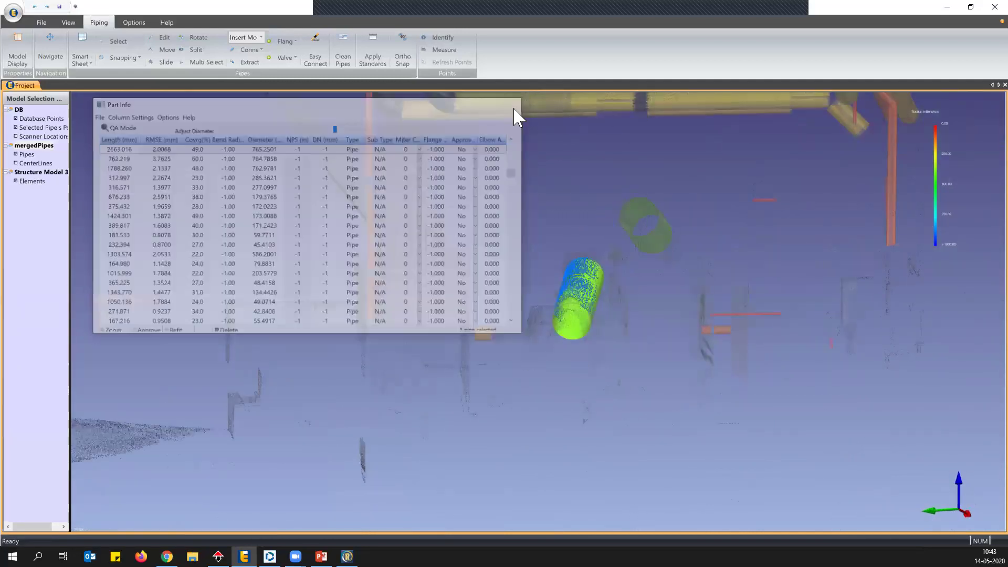
scroll(454, 122, down, 3)
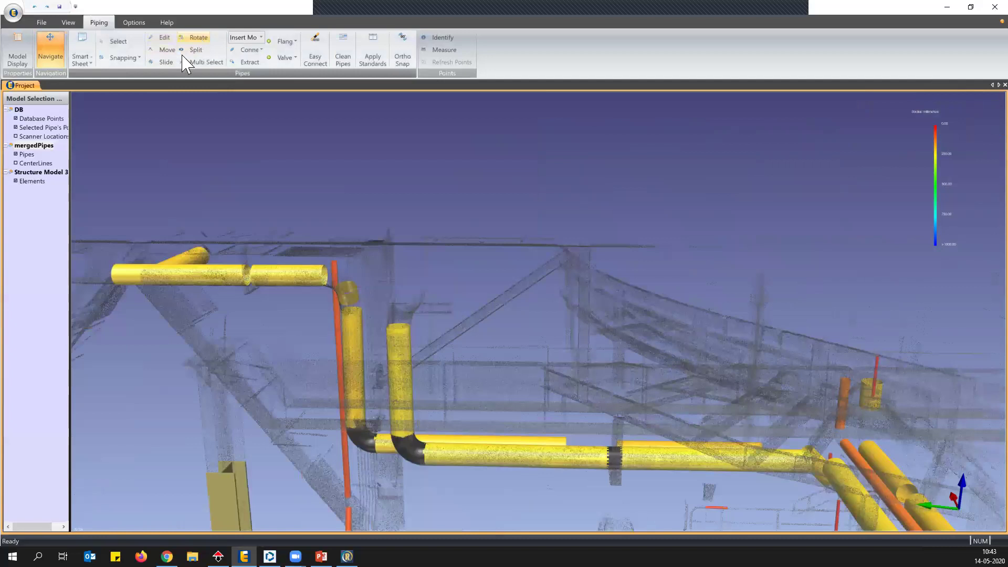
Step: Try to select the black elbow at the base of the front yellow riser
click(117, 41)
click(406, 454)
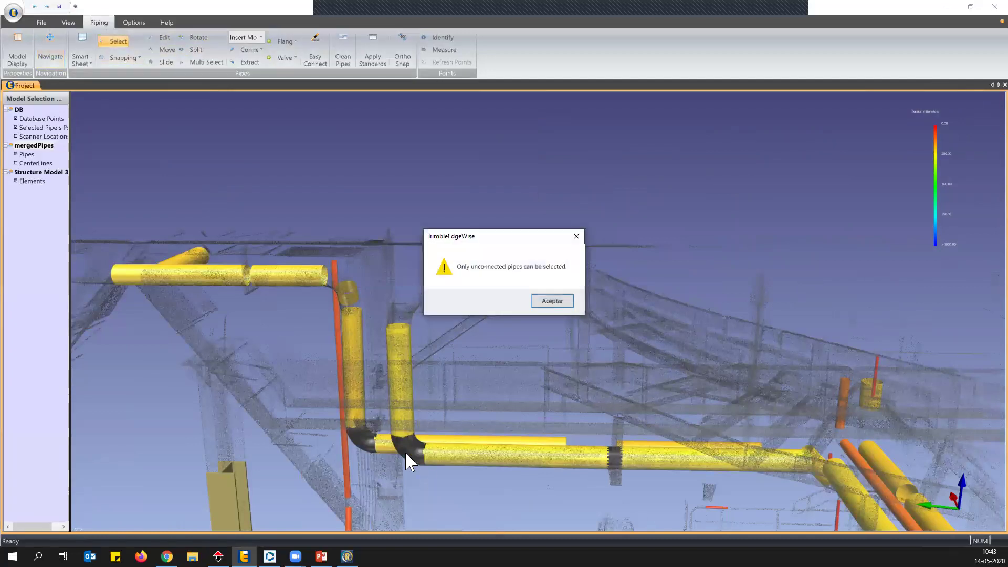
click(548, 302)
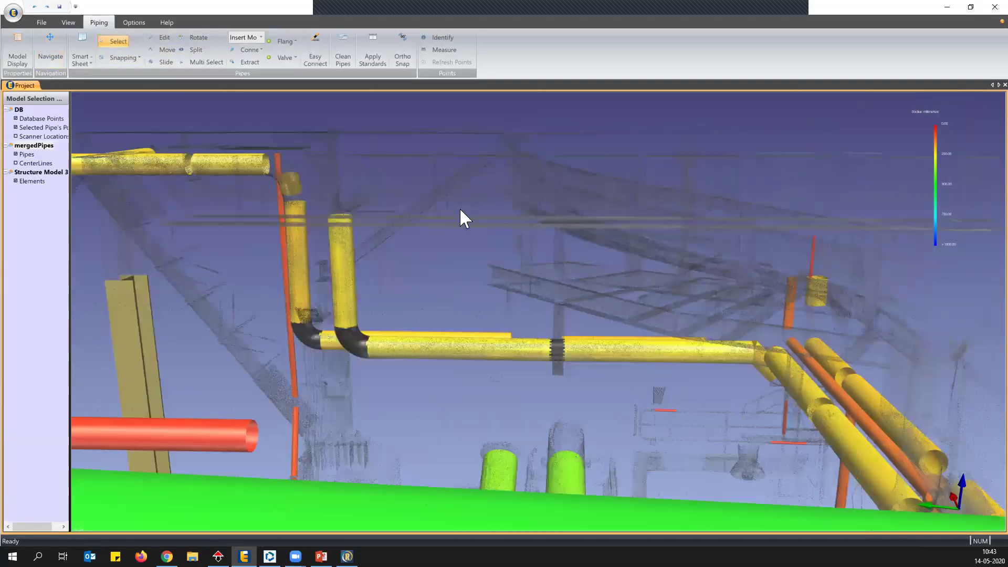
Step: Run Easy Connect on the pipes with 50% aggressiveness, 15 percent diameter variance and elbow connections allowed
middle_drag(512, 363, 256, 144)
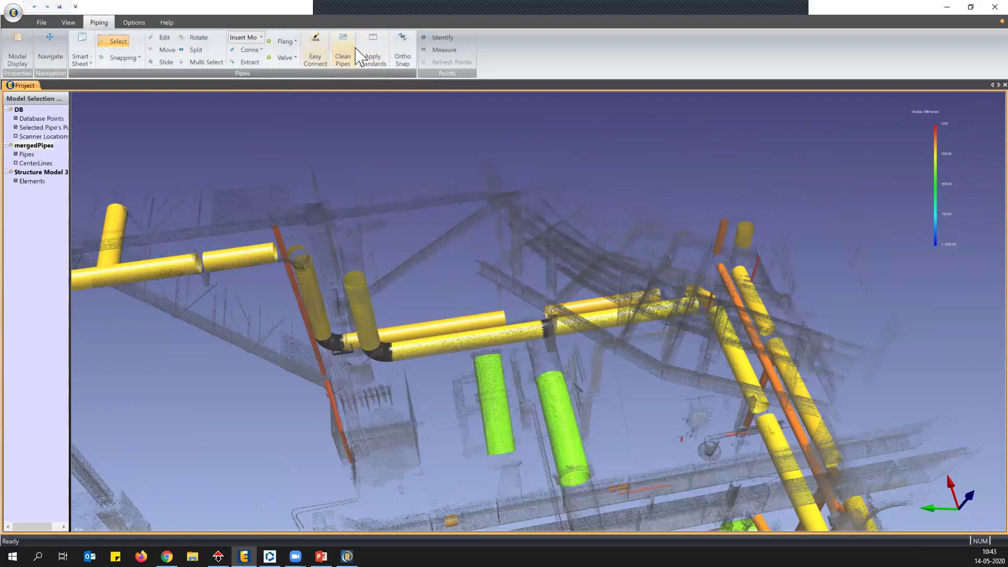
click(319, 50)
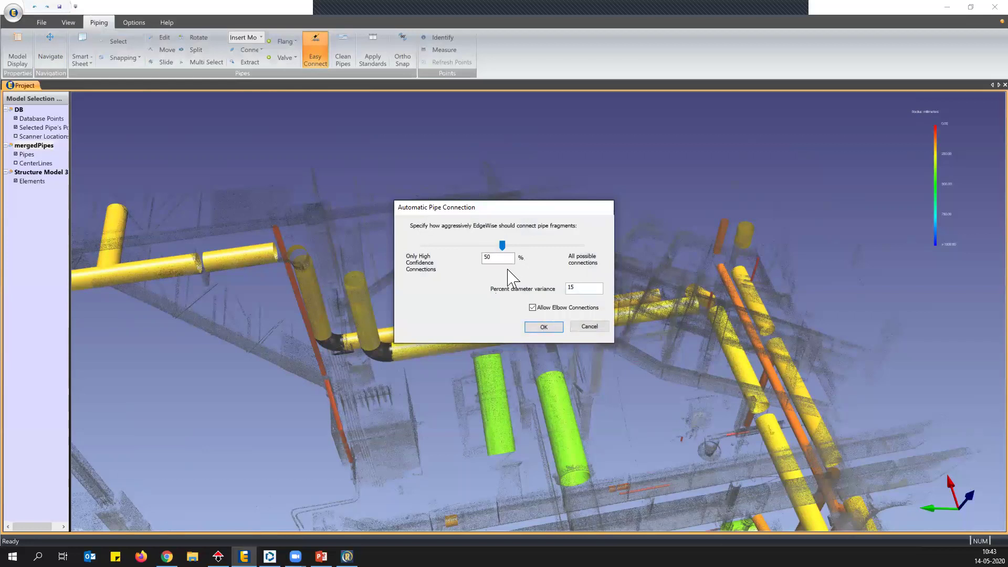
click(544, 327)
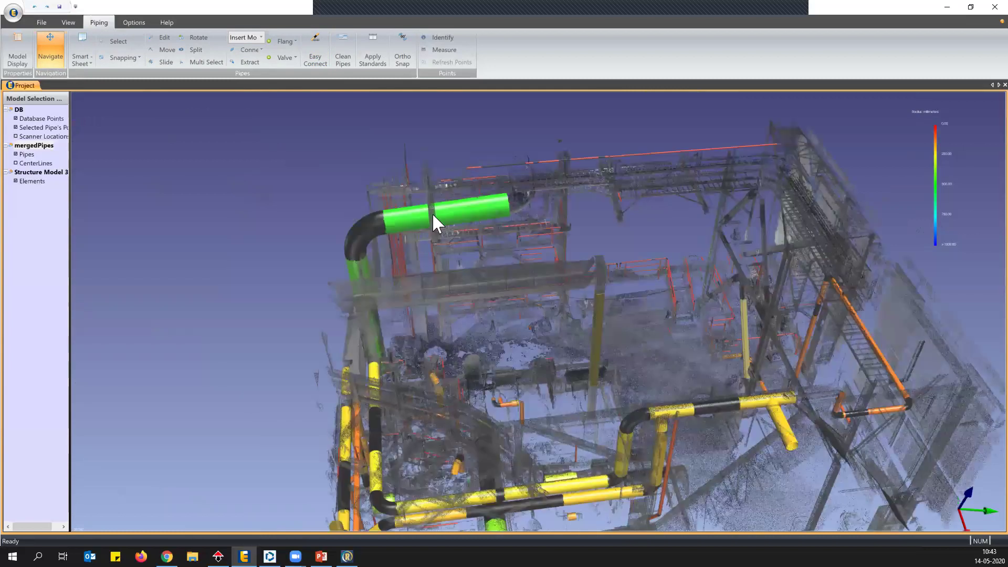
scroll(425, 217, up, 3)
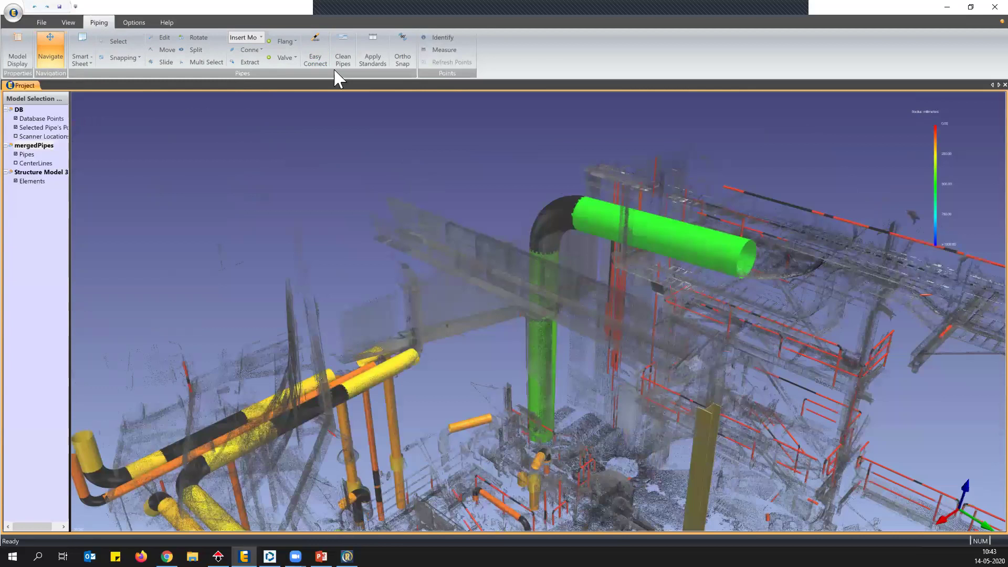
Step: Clean the pipe model after saving a backup copy as mergedPipes_BeforeClean.c3m
click(344, 44)
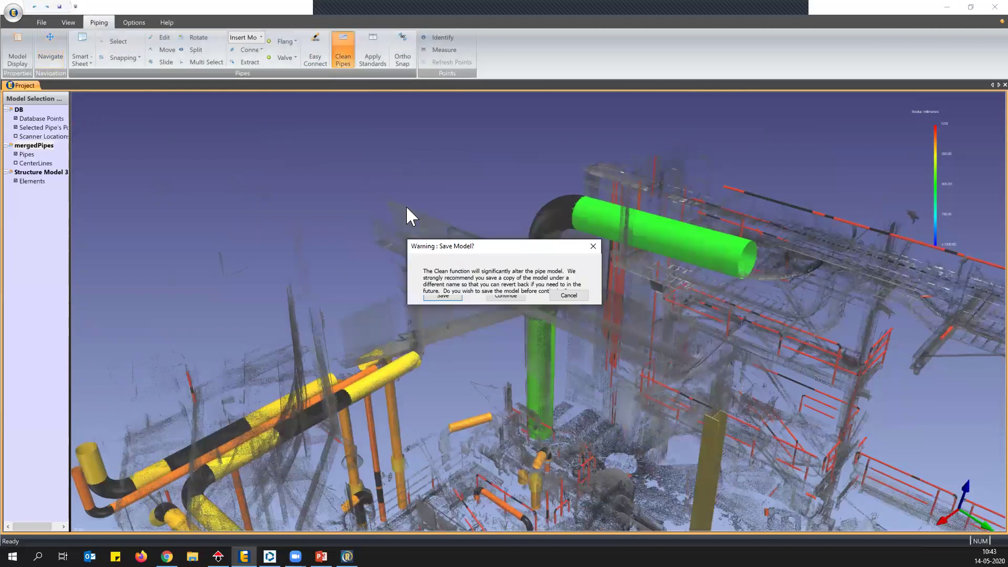
click(456, 295)
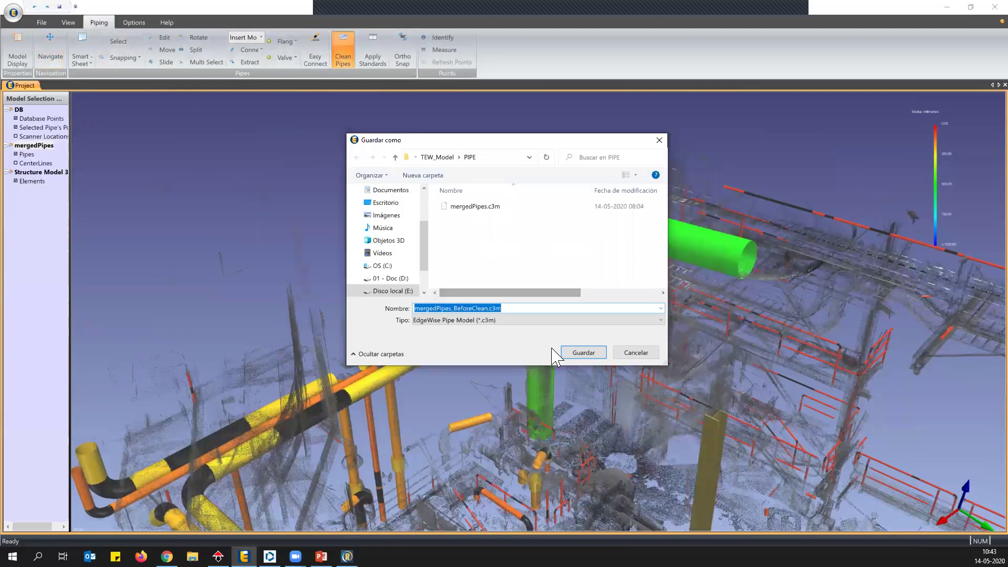
click(578, 353)
click(478, 301)
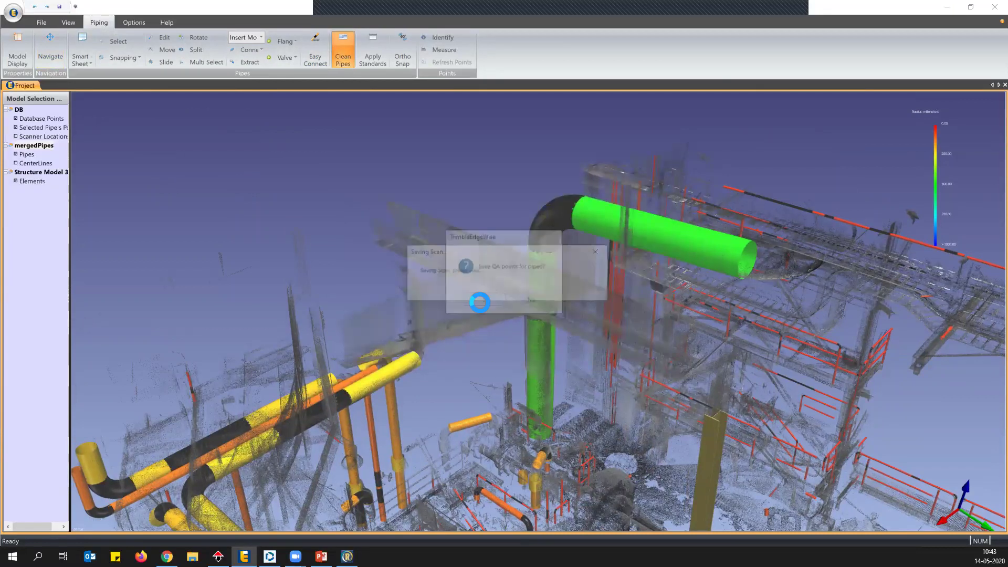
click(500, 304)
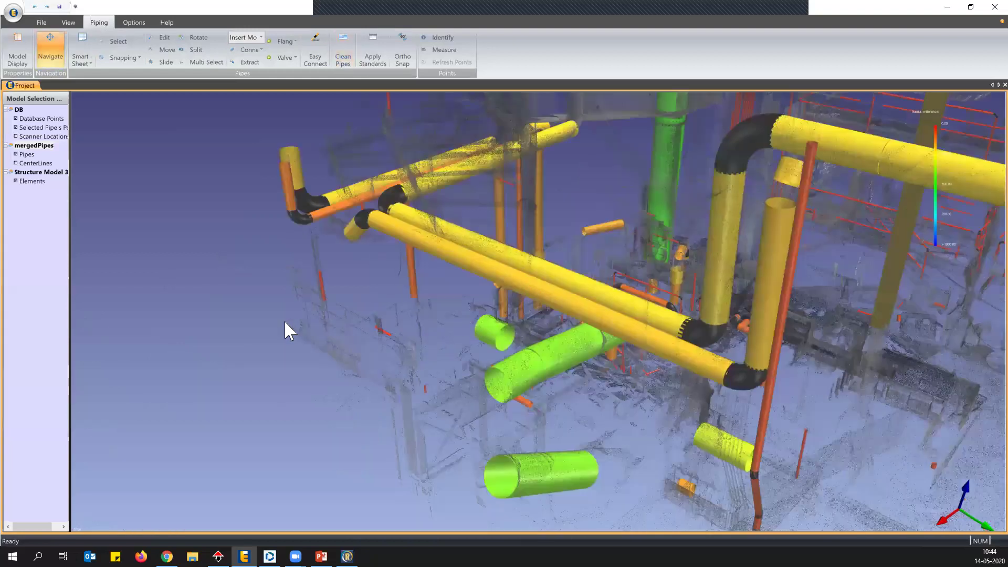
Step: Start applying pipe standards and save a backup copy of the model as mergedPipes_BeforeStandardize.c3m
drag(285, 322, 209, 336)
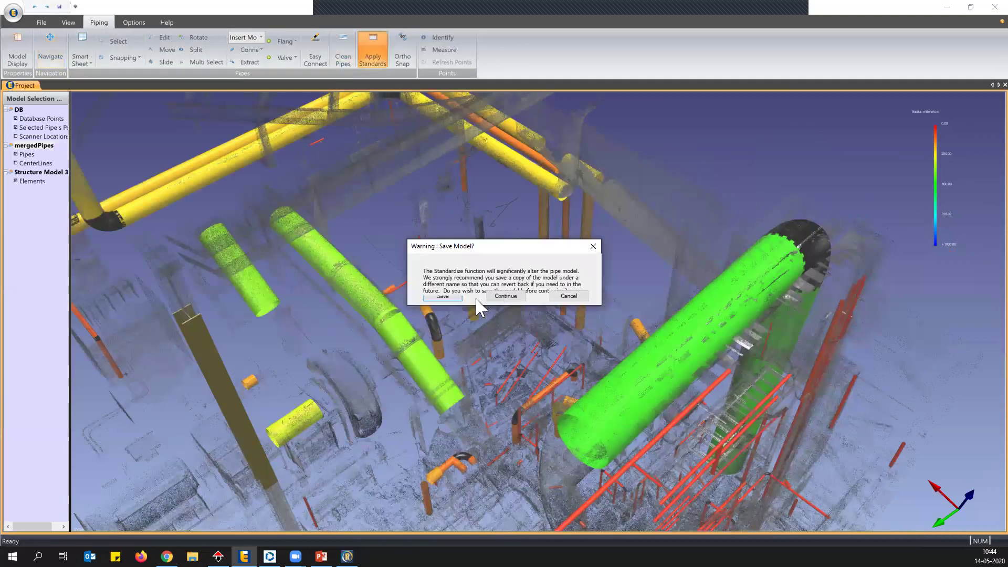
click(456, 303)
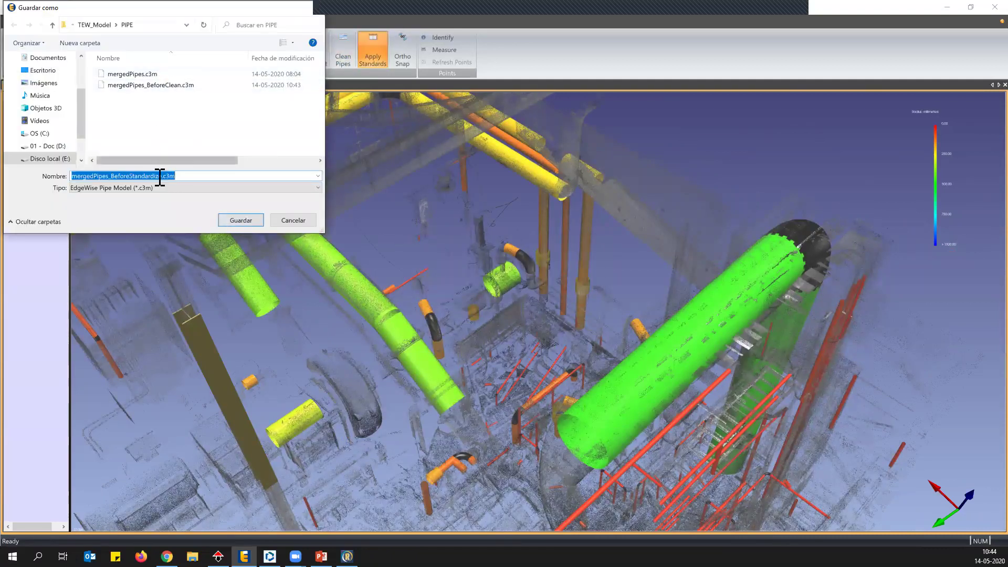
click(246, 220)
click(475, 298)
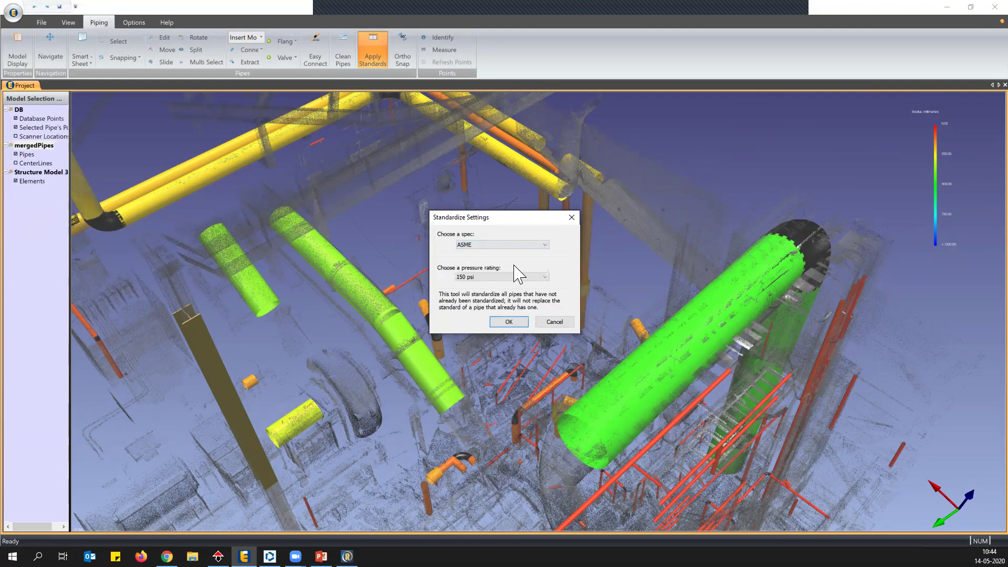
Step: Review the available specs and pressure ratings in the Standardize Settings, then cancel the dialog
click(545, 245)
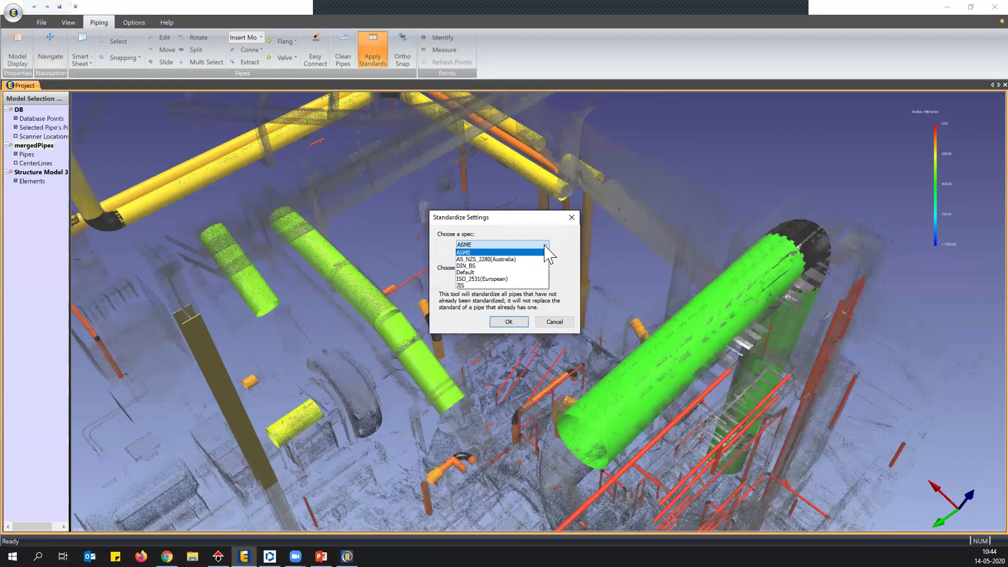
click(546, 252)
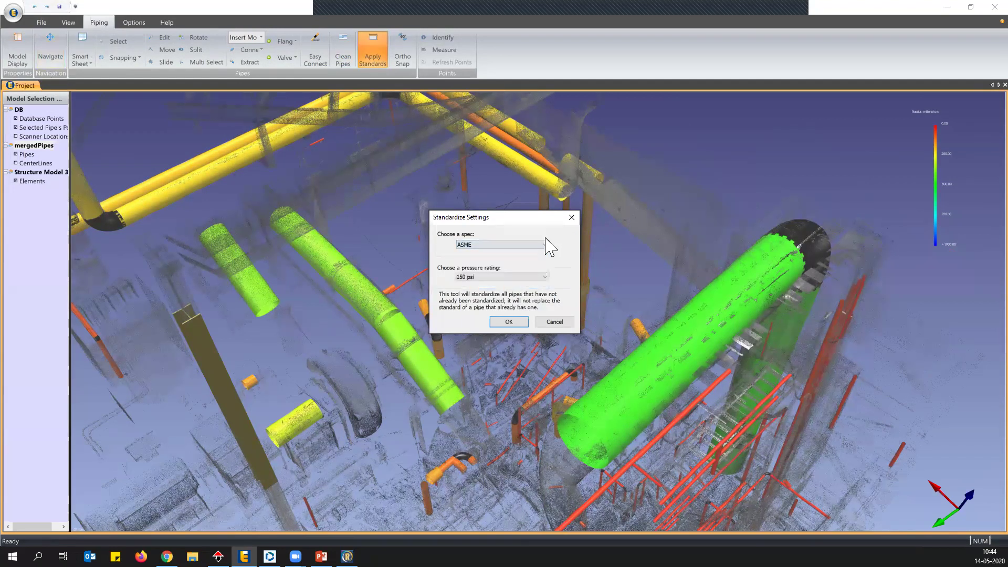
click(541, 285)
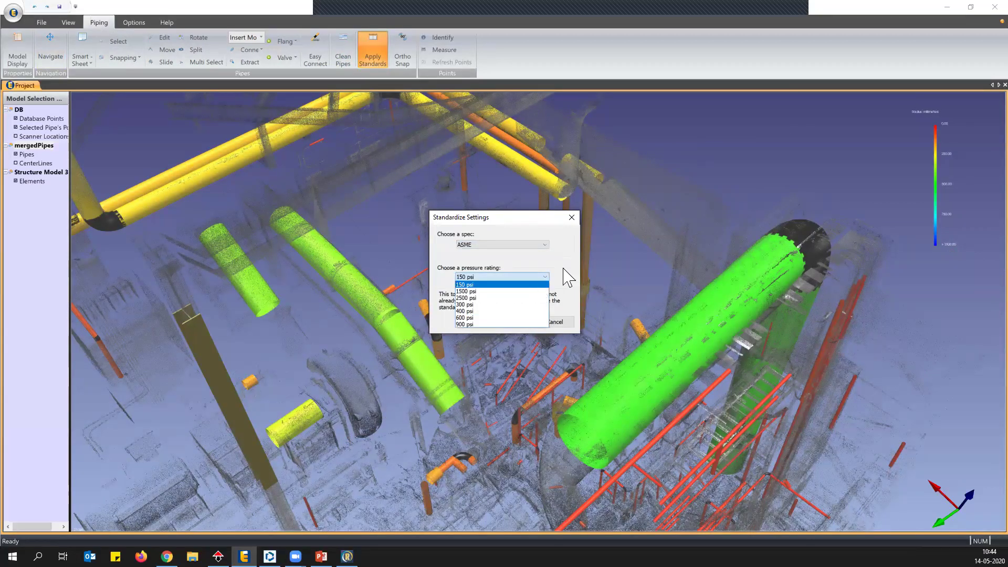
click(571, 223)
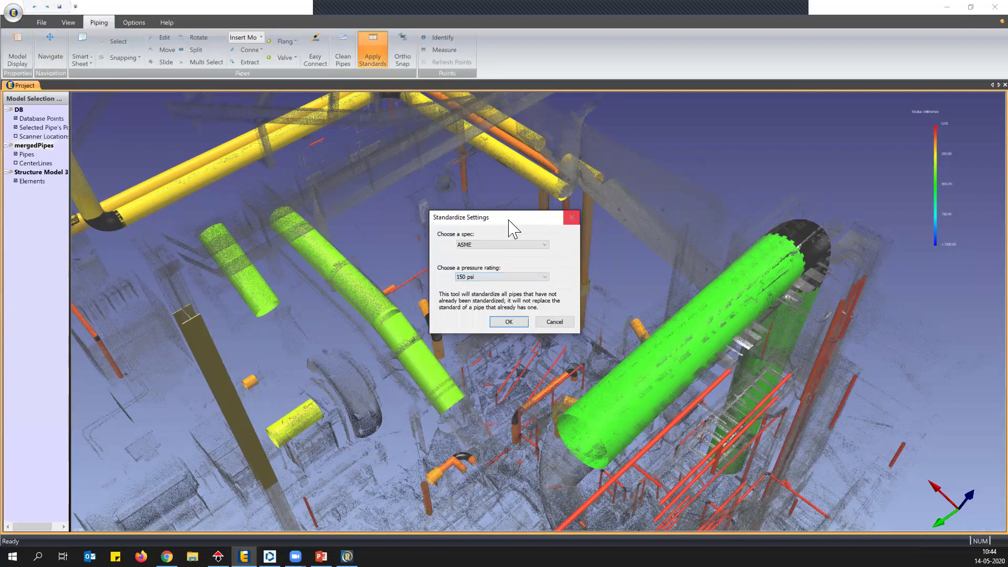
click(567, 322)
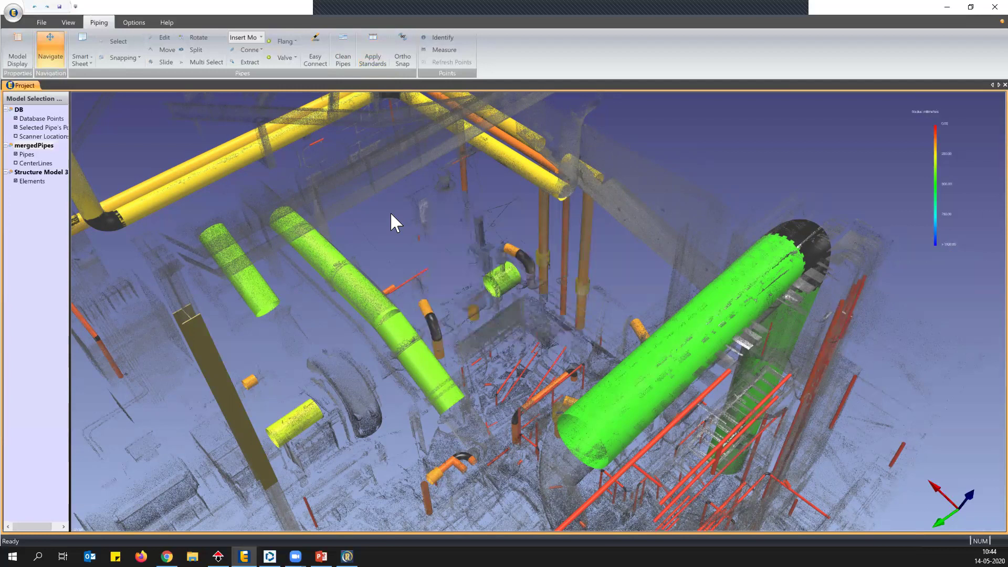
Step: Standardize the pipes with the ASME spec and a 150 psi pressure rating
drag(399, 216, 489, 216)
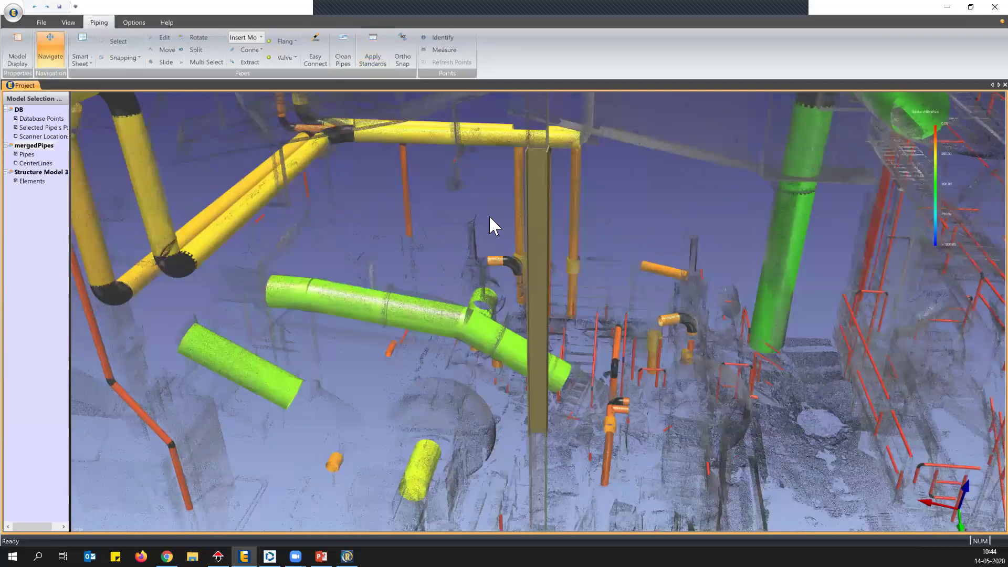
scroll(483, 216, up, 3)
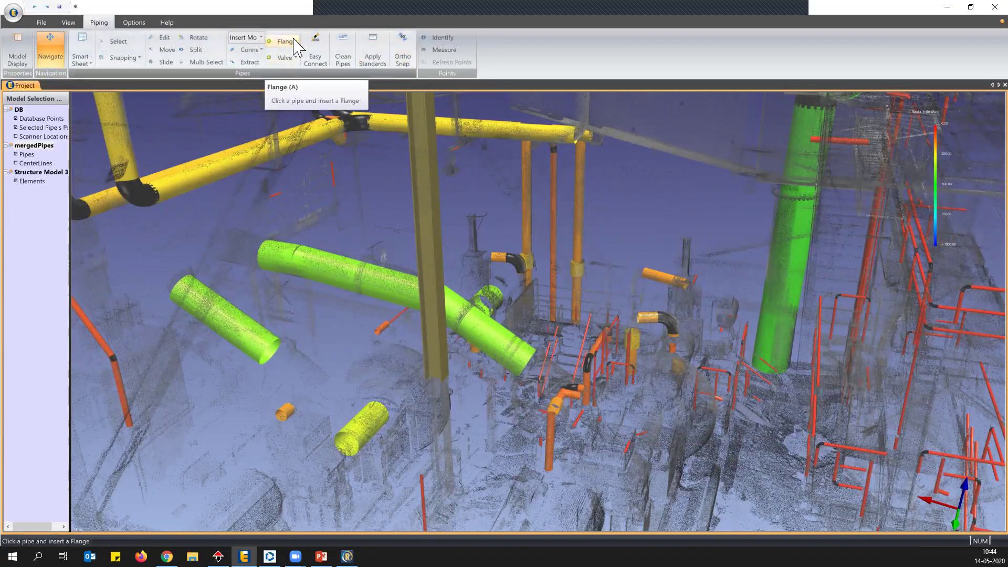
drag(480, 320, 394, 42)
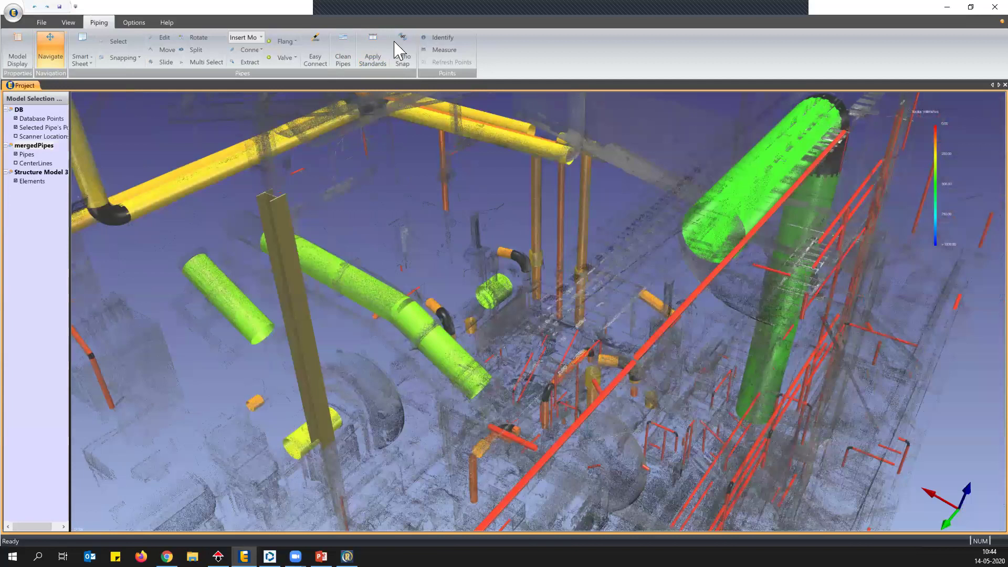
click(374, 52)
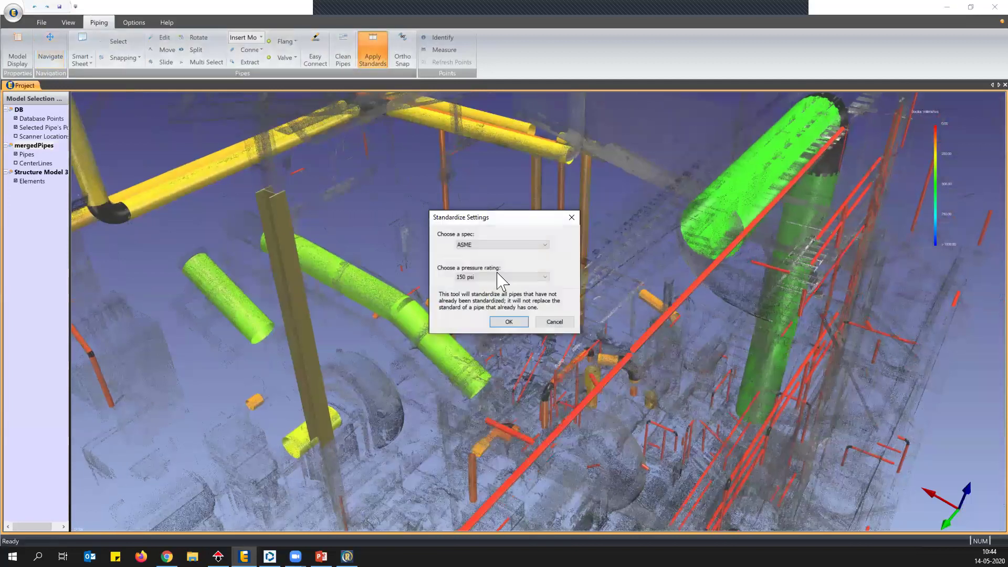
click(507, 321)
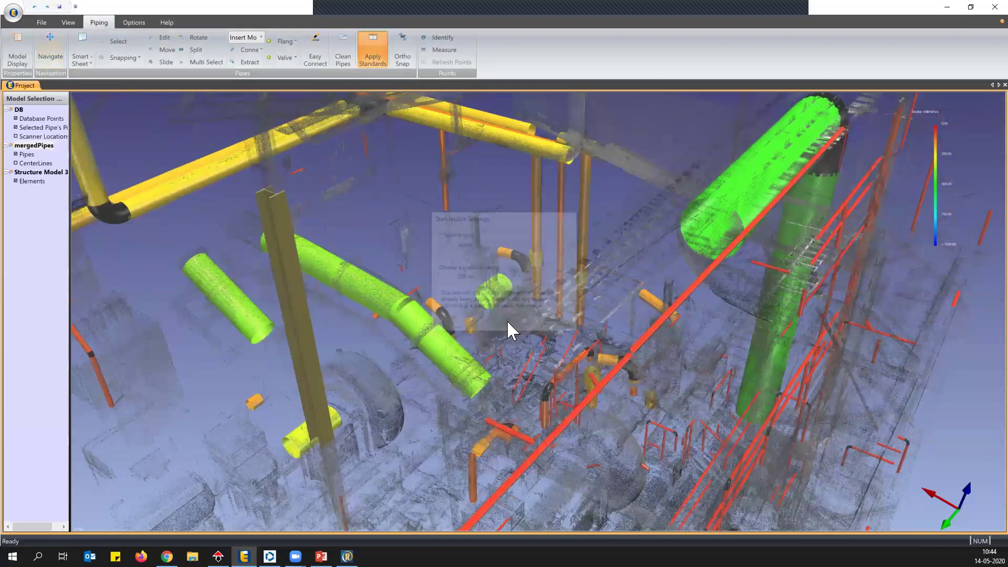
Step: Review the flange types and valve types available for insertion on pipes
click(297, 41)
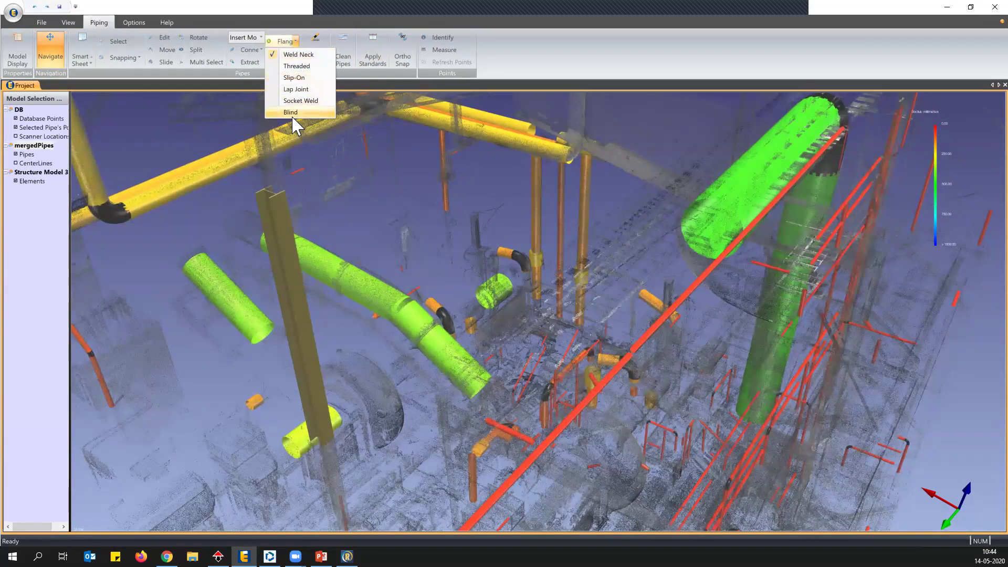
click(445, 135)
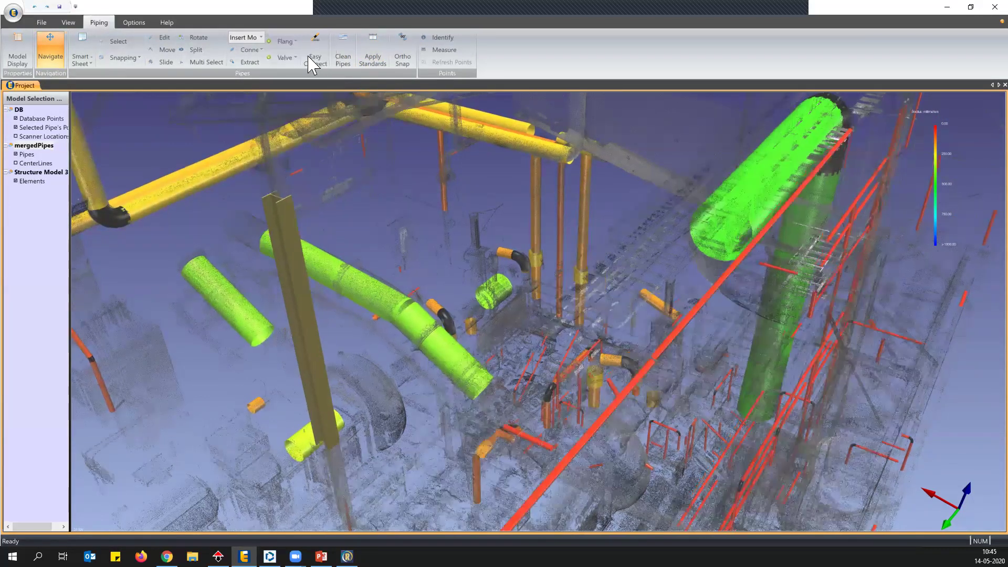
click(295, 59)
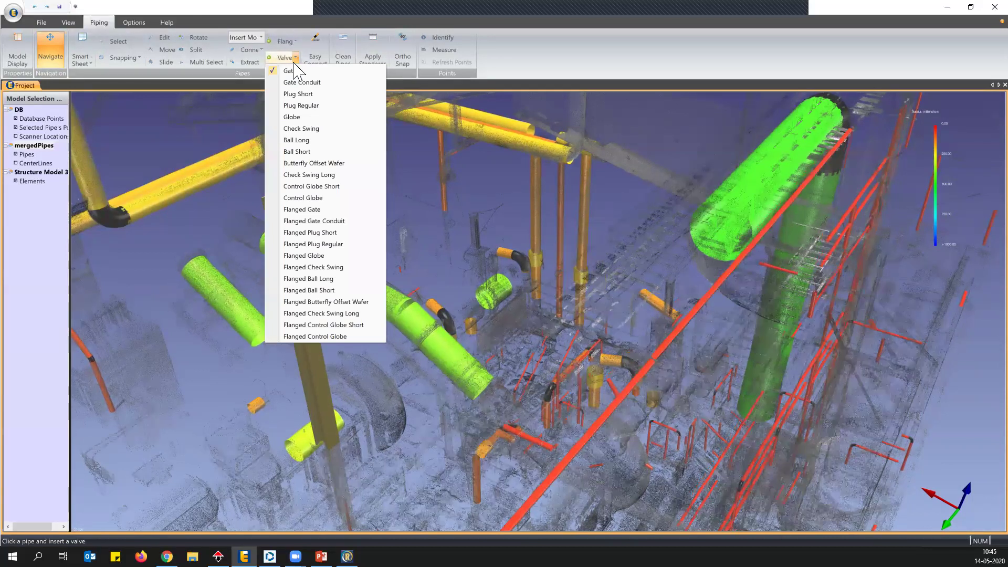
Step: Open the Pipe Standard Editor in the reduced window and display the Default size table of AS_NZS_2280(Australia)
double_click(322, 11)
click(41, 23)
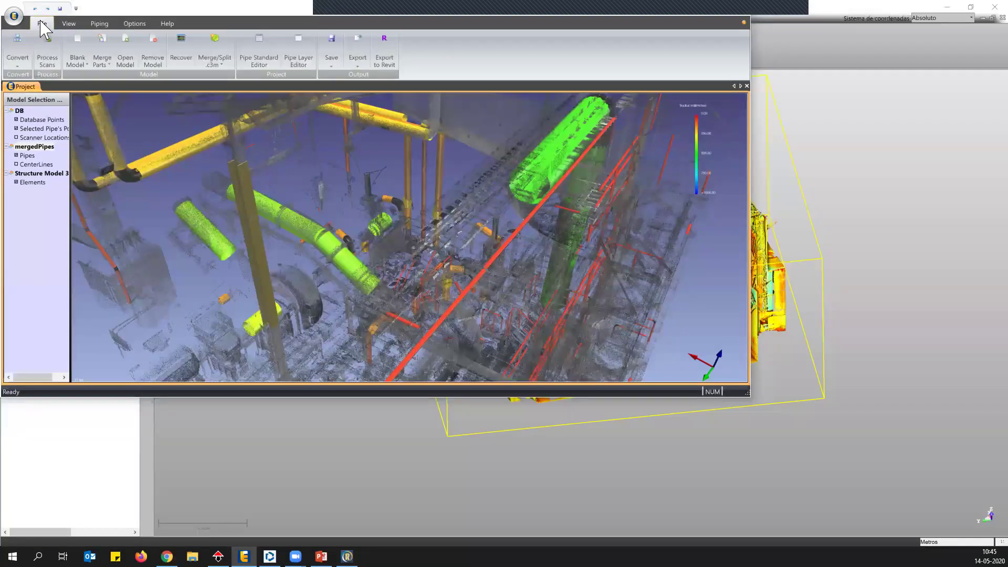
click(273, 63)
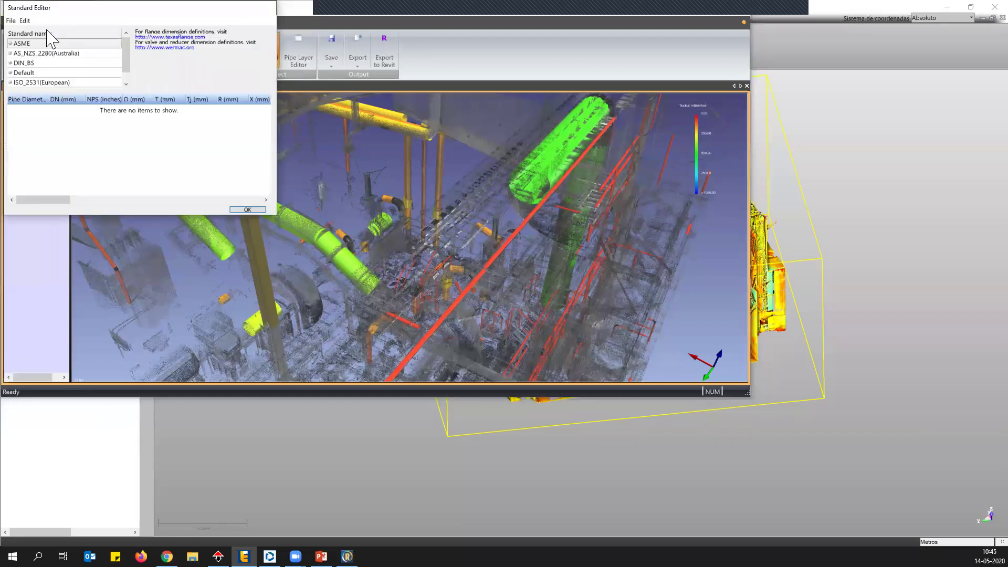
click(56, 43)
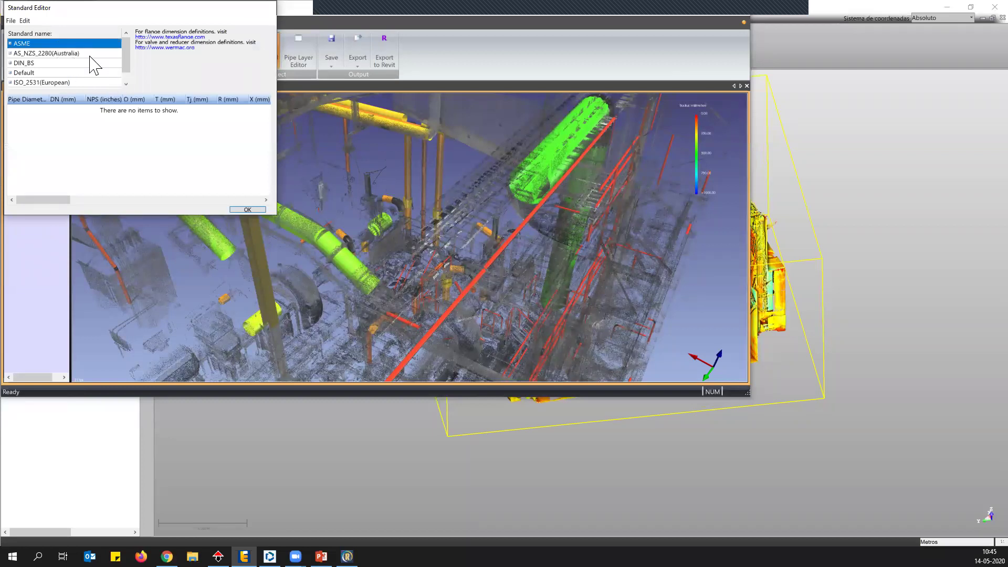
click(89, 55)
click(10, 53)
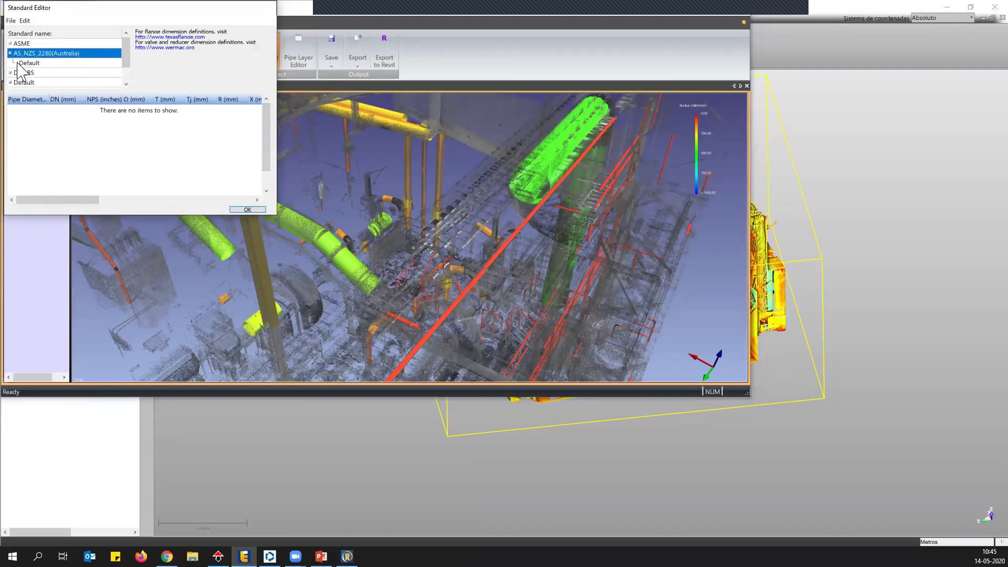
click(18, 63)
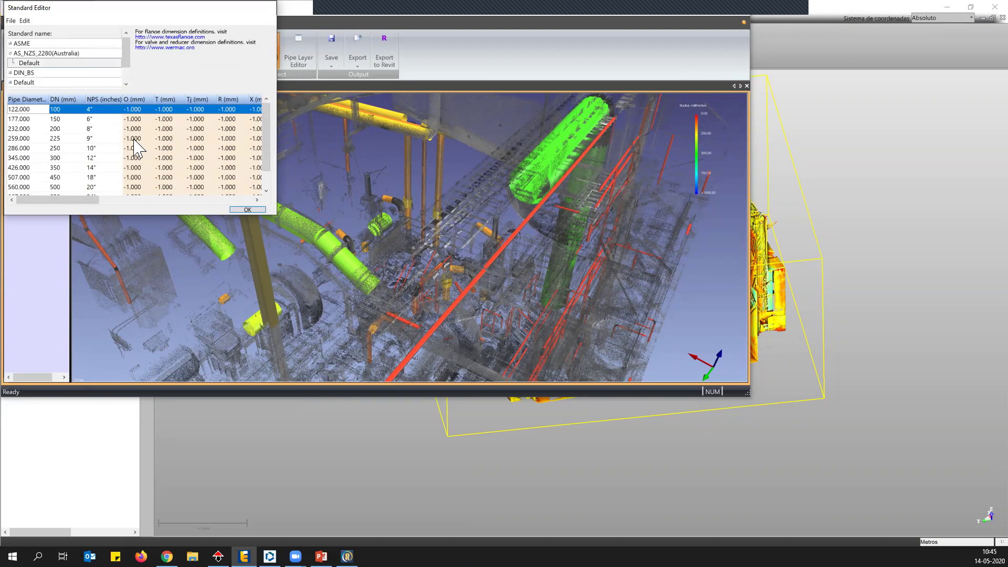
Step: Look through the remaining standards in the Standard Editor and close it
drag(126, 58, 129, 78)
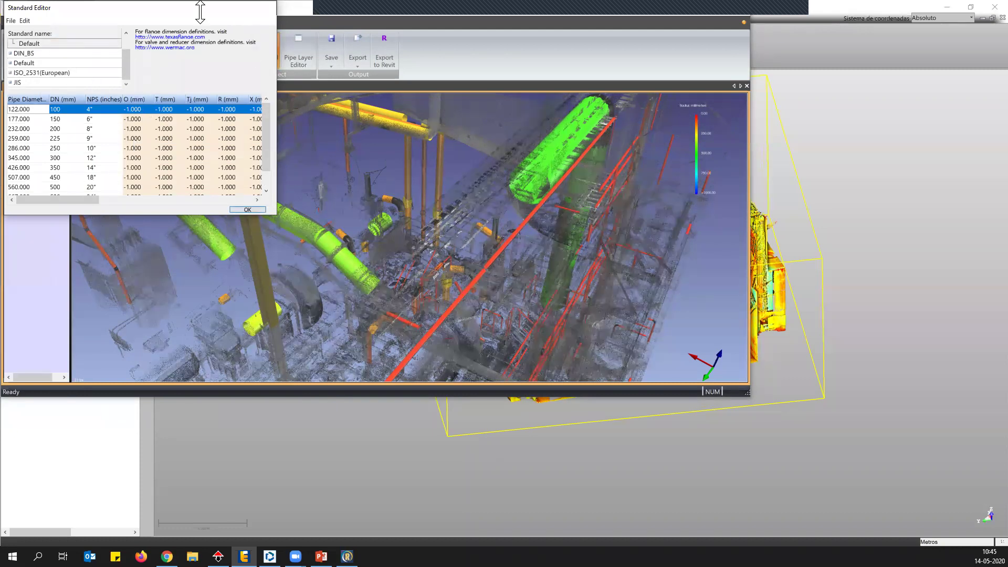
drag(200, 12, 200, 27)
click(258, 210)
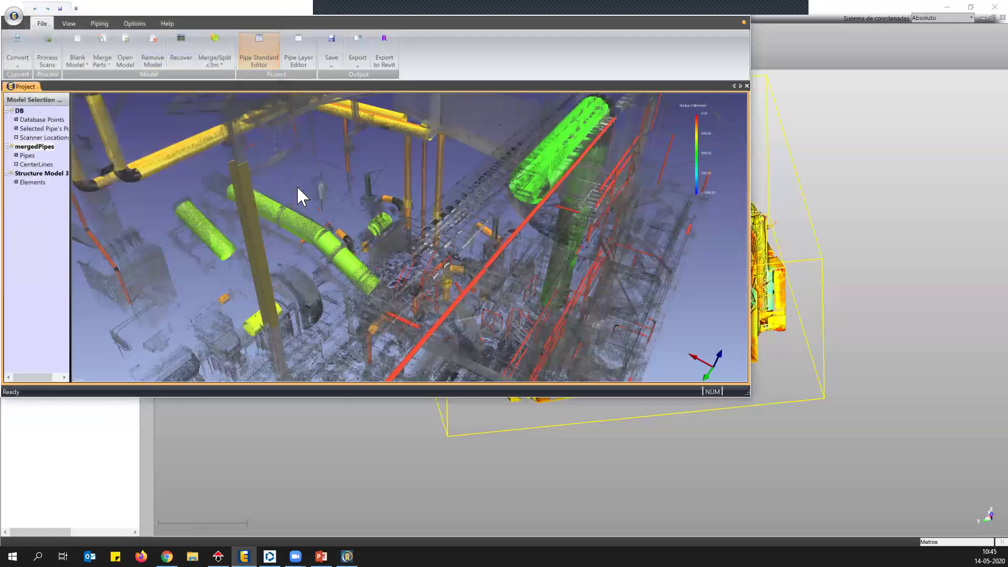
Step: Maximize the program window and make the structure model the active model
double_click(719, 10)
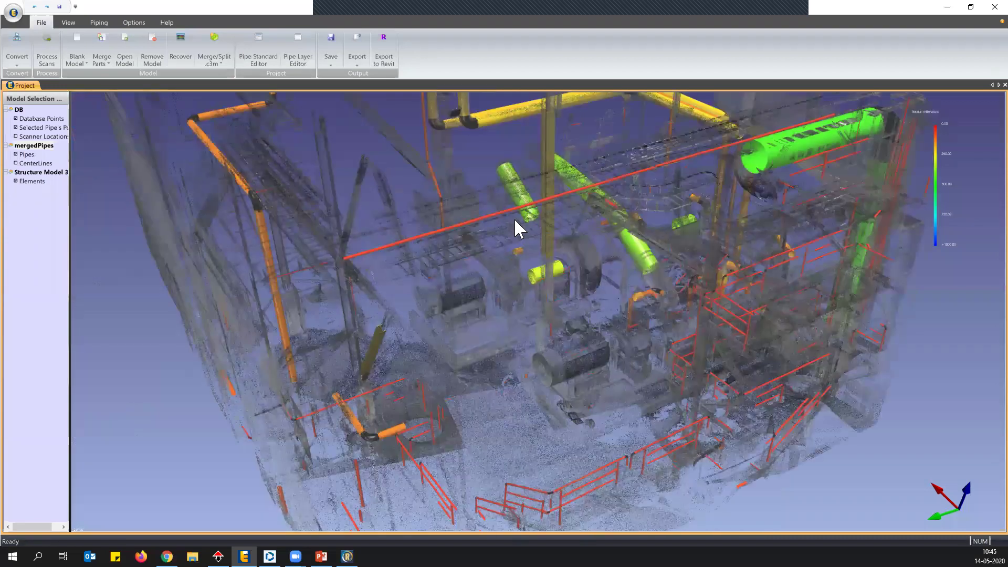
click(37, 174)
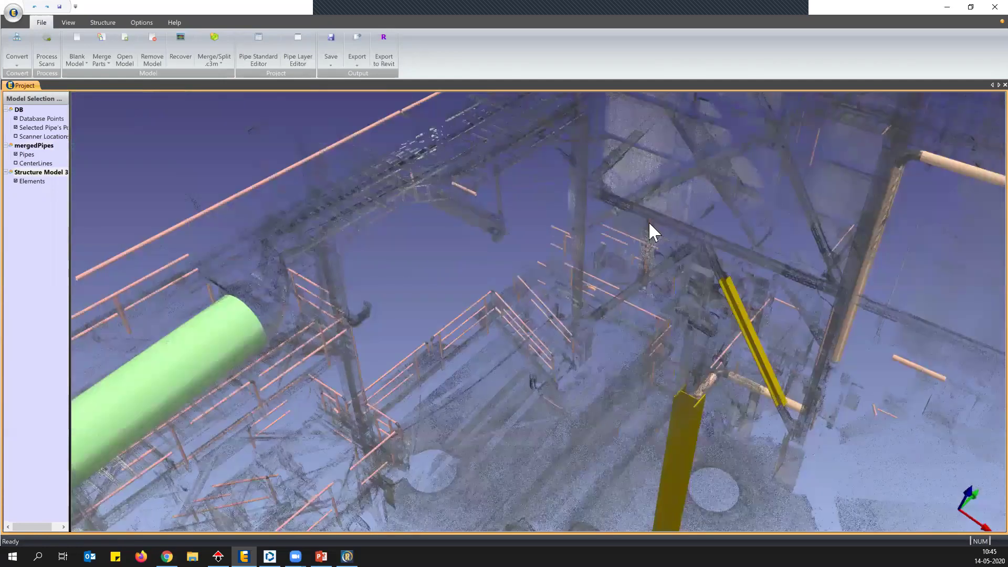
Step: Try to extract the diagonal brace behind the handrails as an autofit AISC-V2.steel I-beam and delete the extracted element
scroll(691, 235, up, 3)
drag(691, 235, 644, 232)
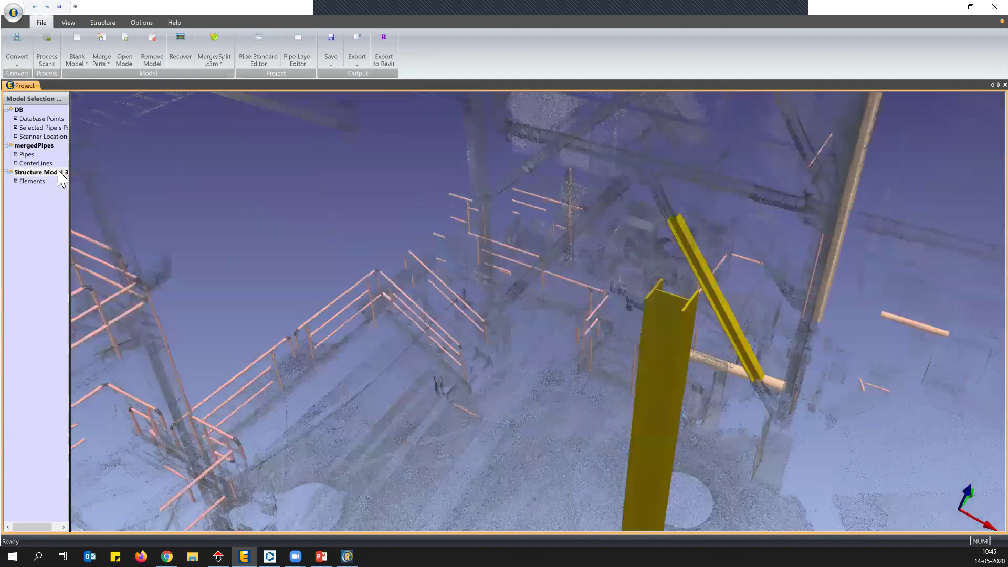
click(58, 173)
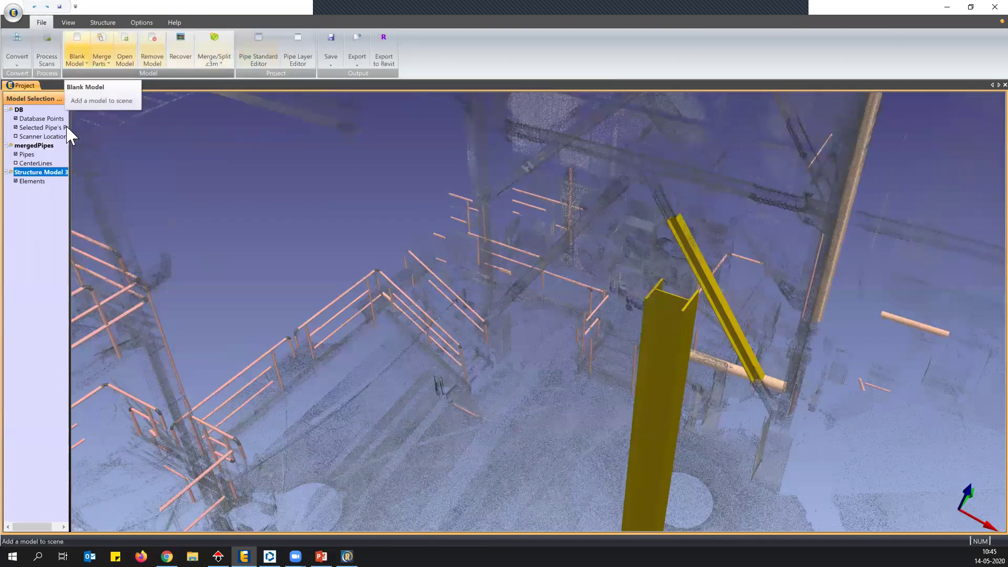
click(111, 24)
click(254, 48)
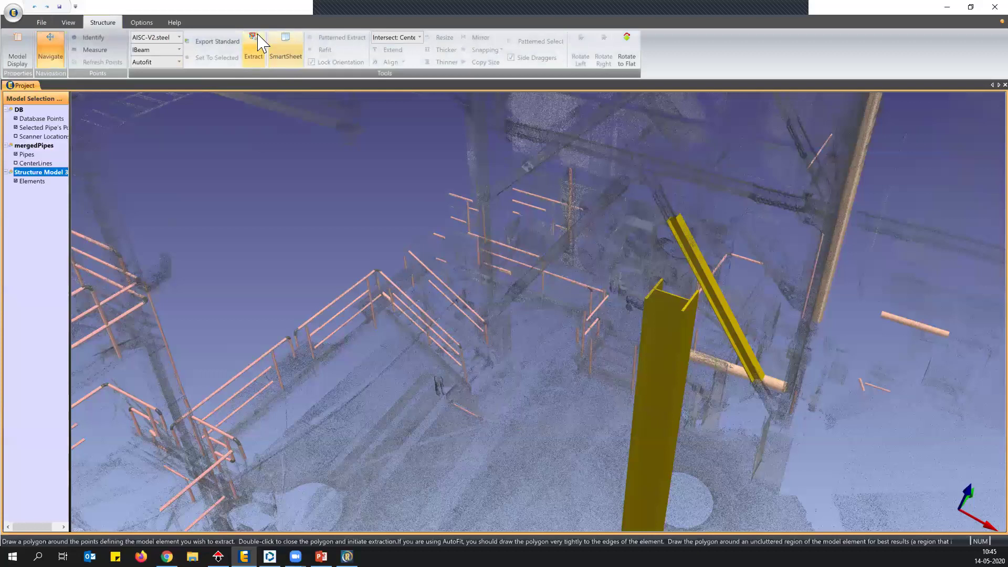
click(606, 199)
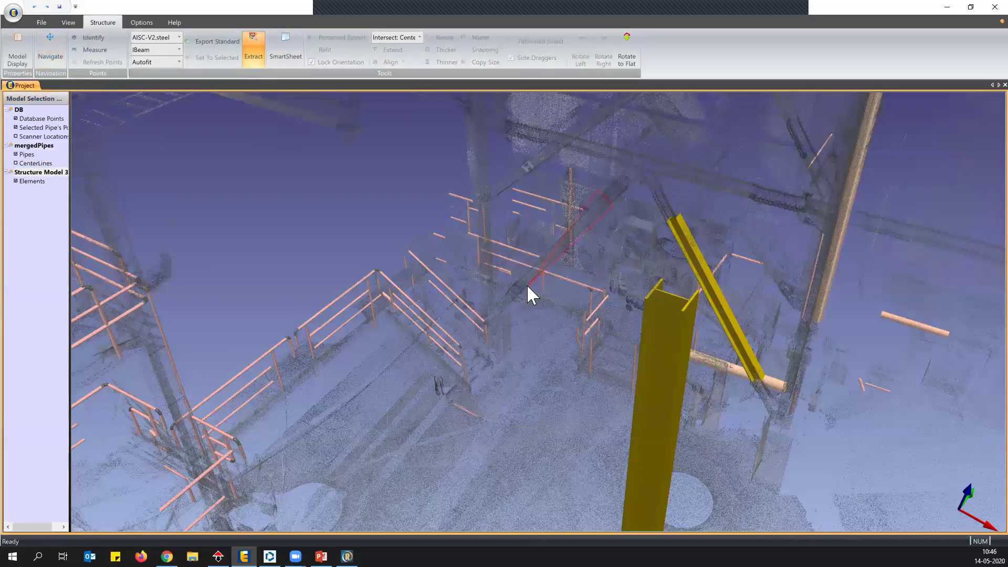
click(551, 303)
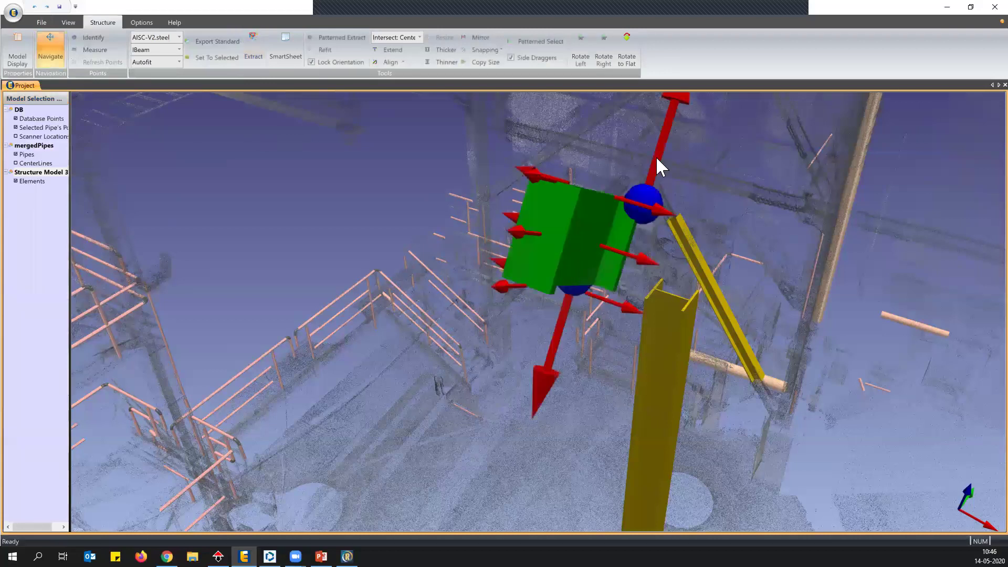
key(Delete)
Step: Extract the vertical column beyond the existing steel column as an AISC-V2.steel I-beam with Autofit, outlining its points tightly
drag(626, 260, 663, 258)
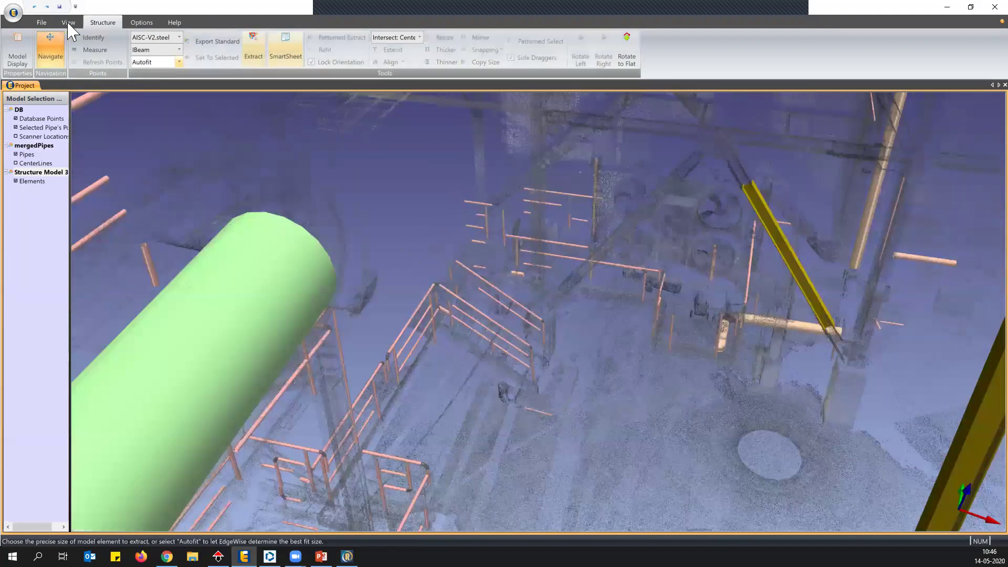
middle_drag(597, 331, 657, 342)
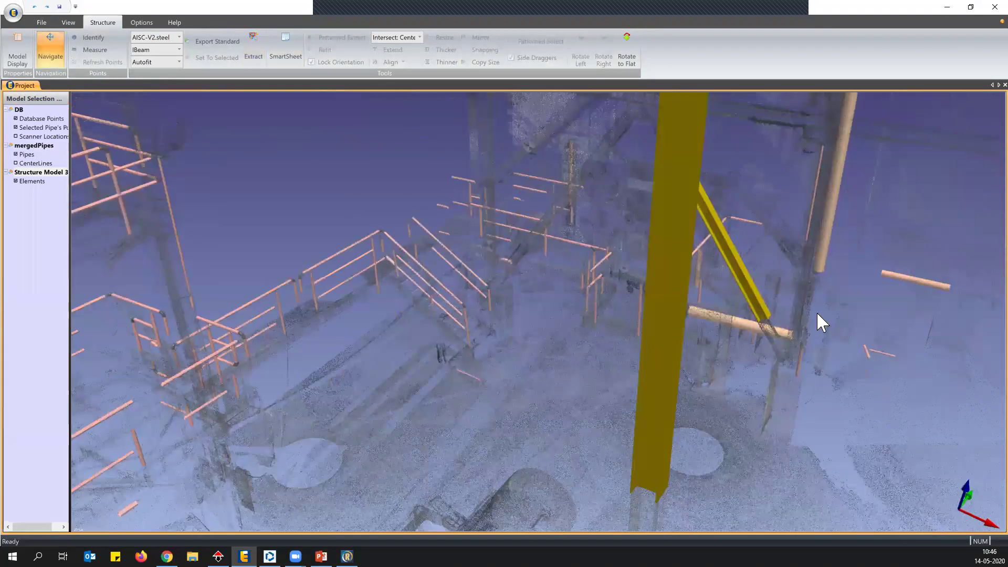
drag(817, 311, 565, 329)
drag(491, 317, 530, 314)
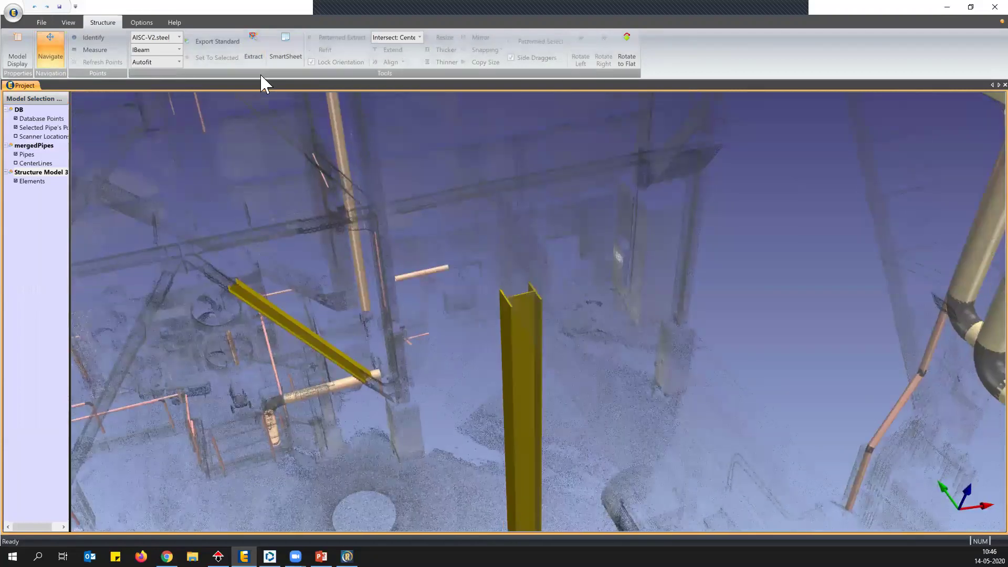
click(254, 53)
click(680, 187)
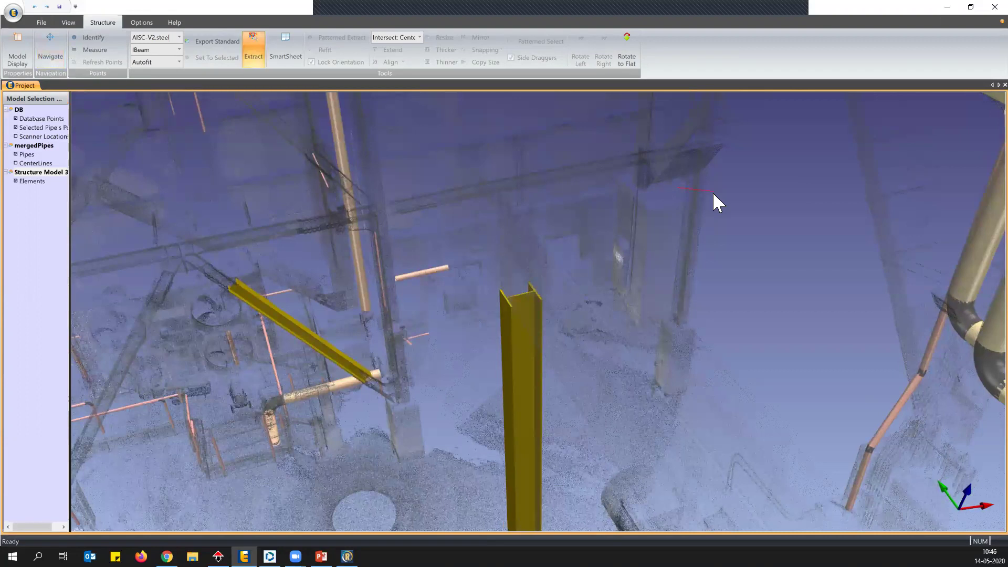
click(663, 317)
Step: Extract the horizontal beam that runs towards the newly modelled column as an autofit AISC-V2.steel I-beam
drag(745, 253, 477, 252)
drag(473, 194, 474, 255)
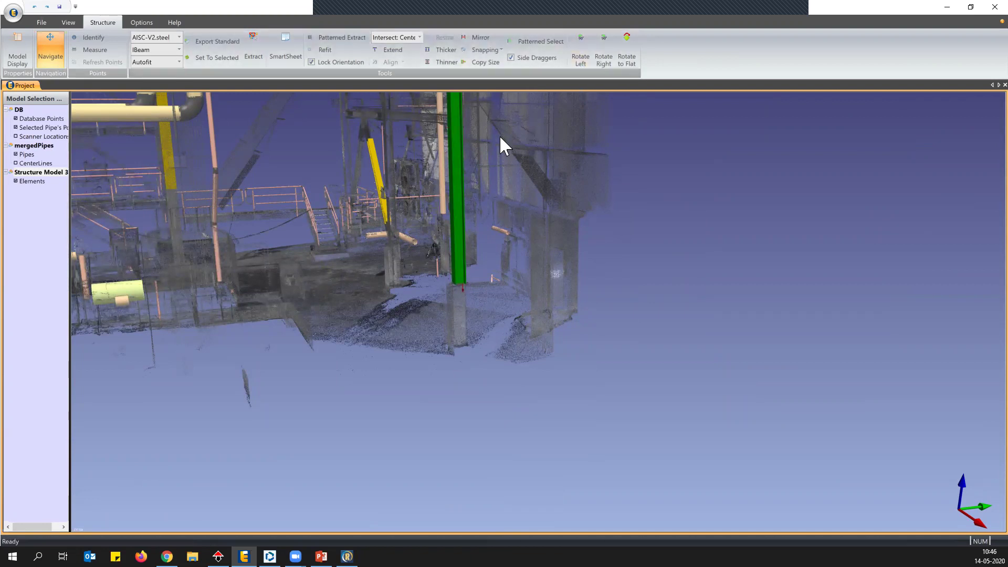
drag(563, 221, 377, 218)
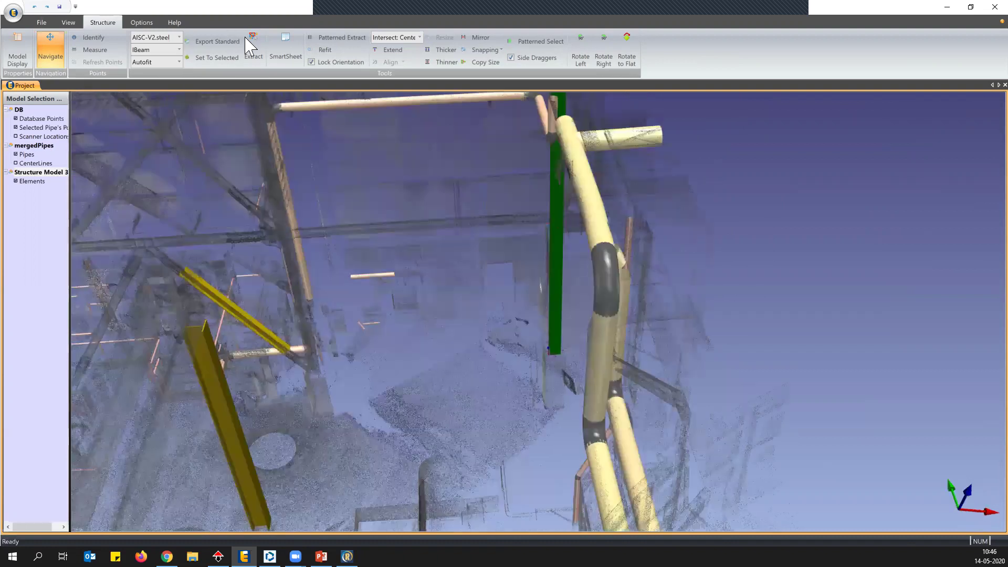
click(254, 47)
click(309, 219)
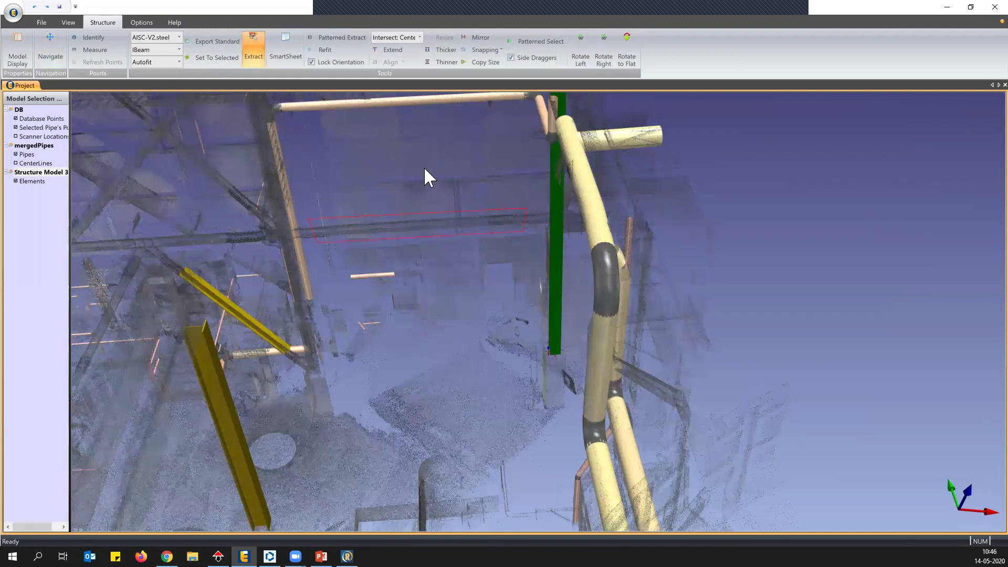
Step: Review the structural element types and the steel, concrete and wood standards available for extraction, keeping AISC-V2.steel
click(178, 36)
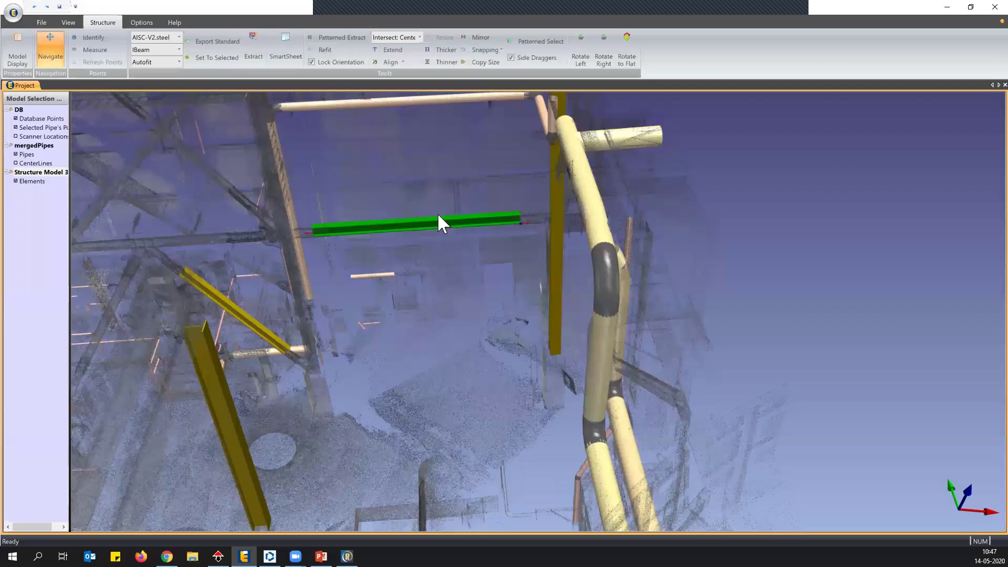
drag(441, 263, 504, 273)
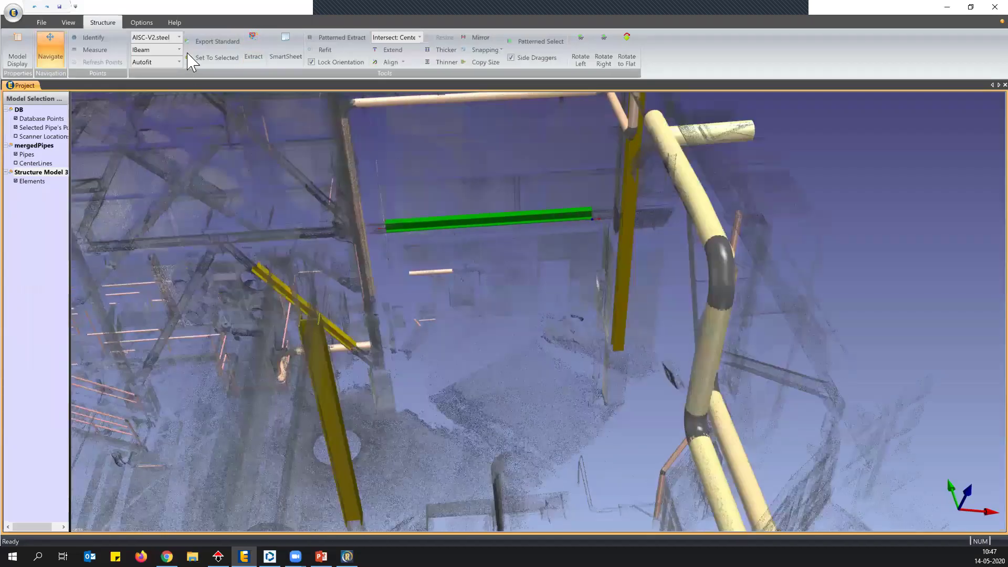
click(179, 49)
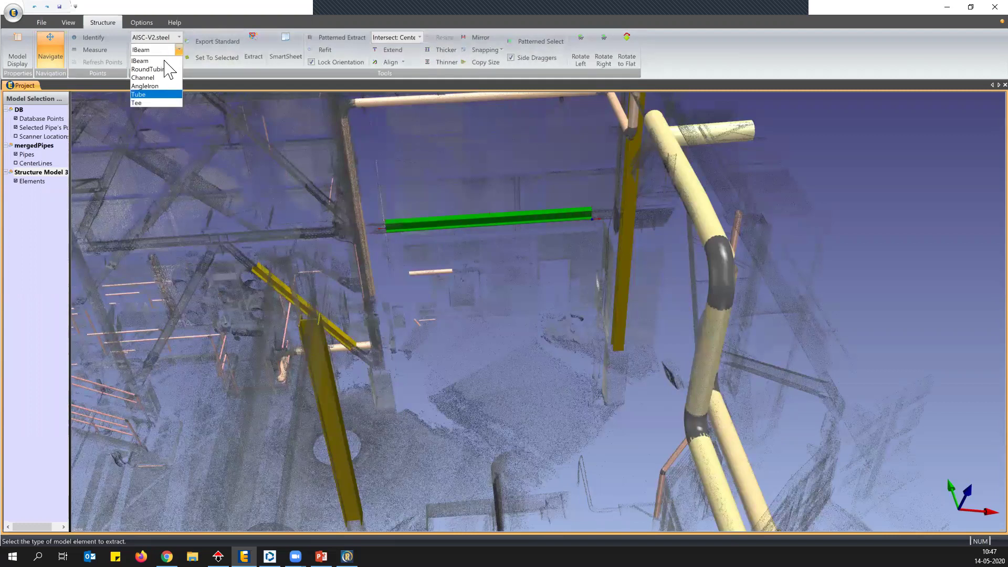
click(179, 37)
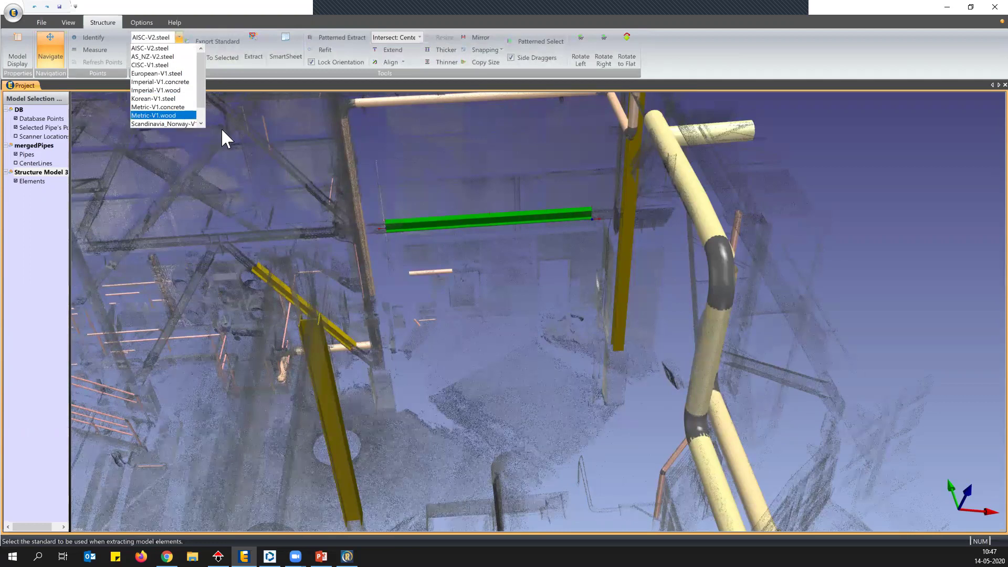
click(451, 184)
Step: Inspect the horizontal beam's cross-section against its points in the SmartSheet and widen the size column
scroll(504, 205, up, 3)
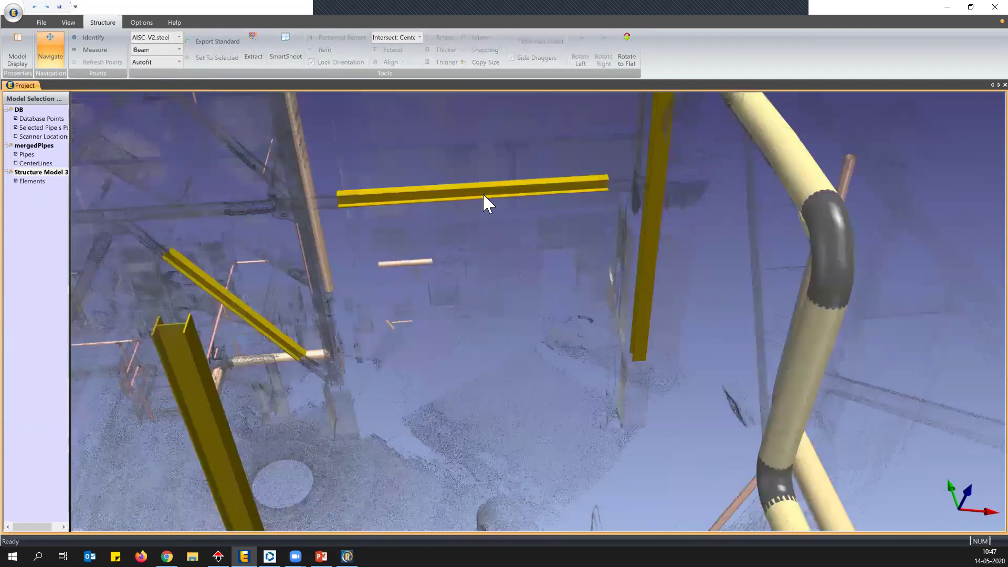
click(458, 198)
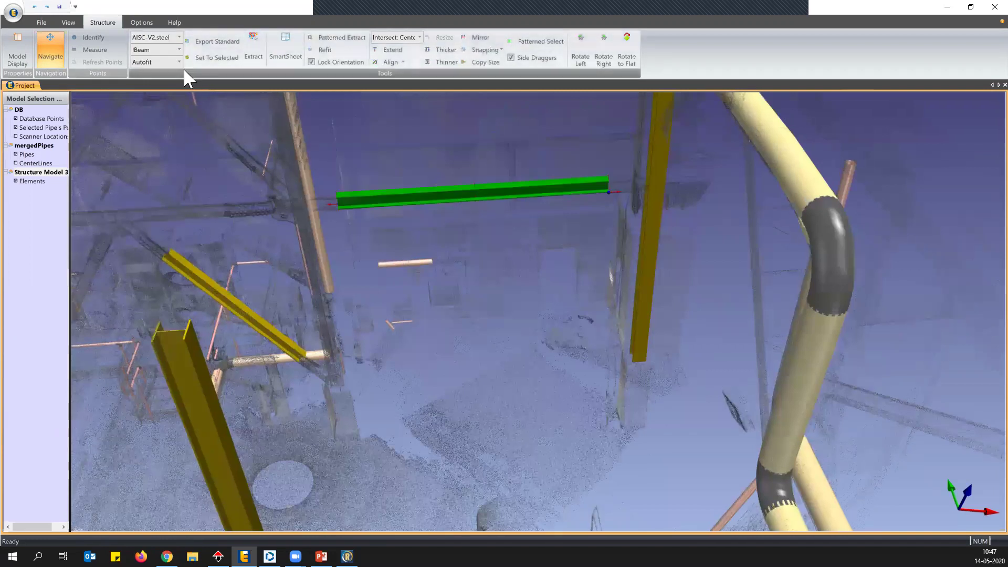
click(282, 44)
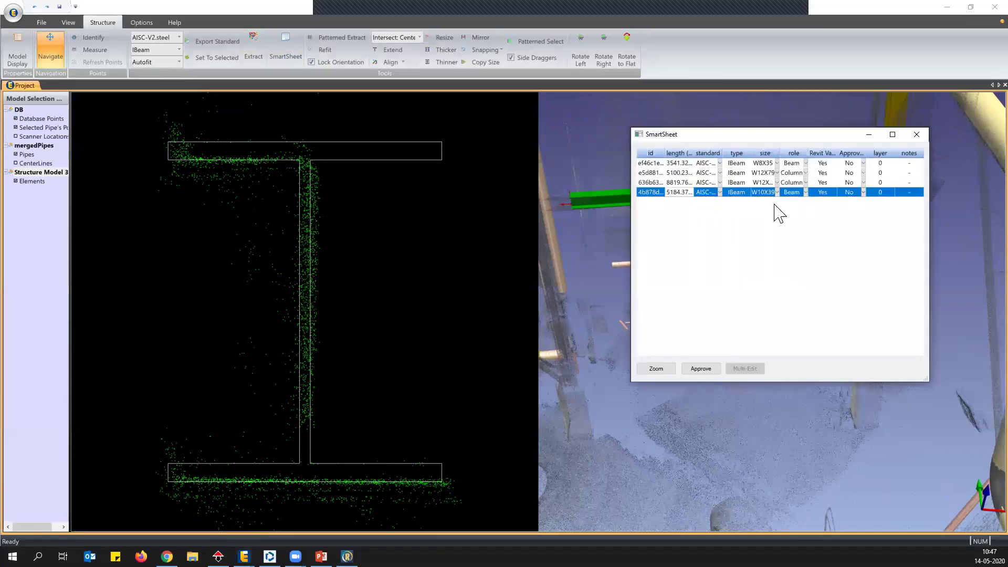
drag(780, 151, 794, 152)
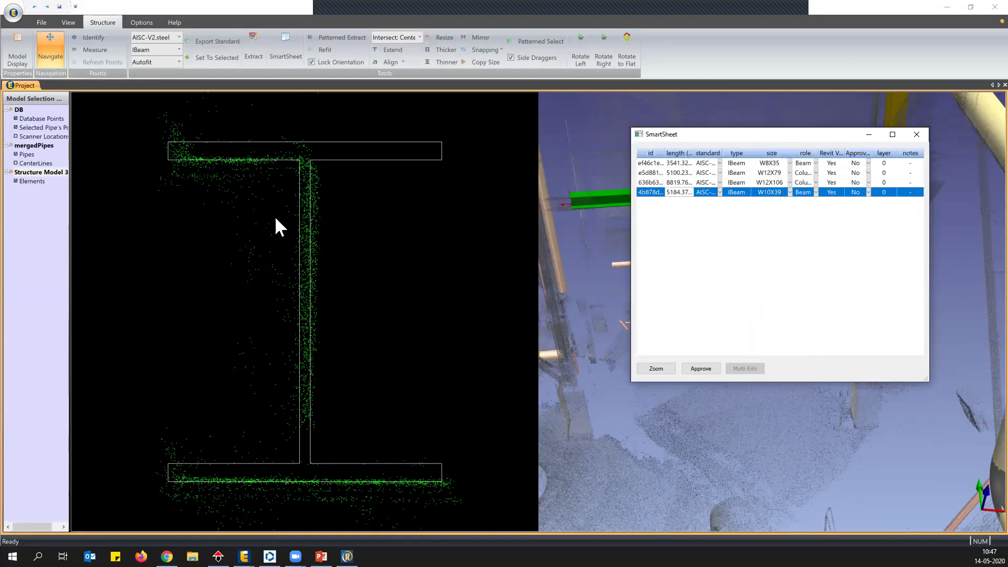
scroll(411, 387, down, 1)
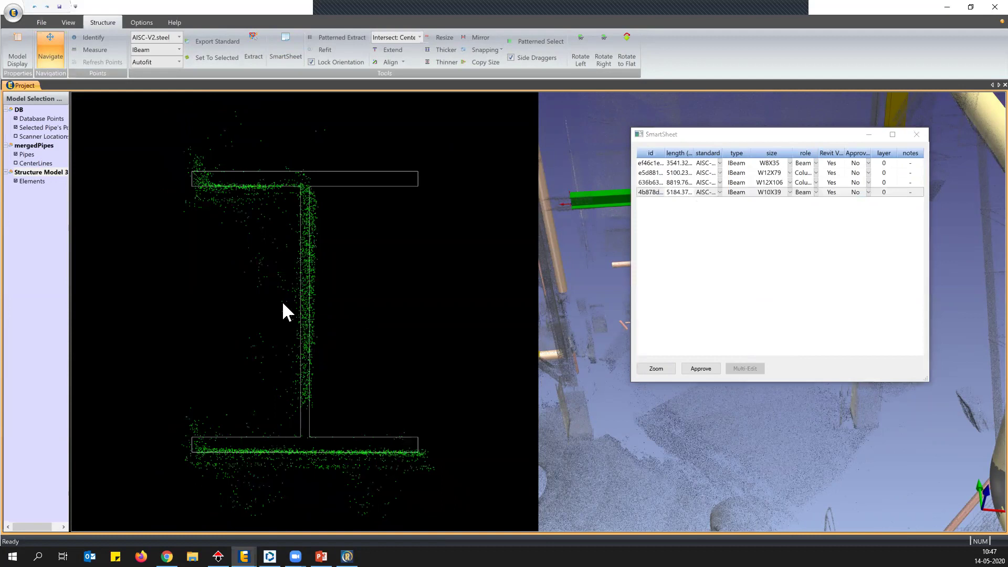
Step: Resize the horizontal beam's profile to the scan points in the cross-section view and close the SmartSheet
click(444, 38)
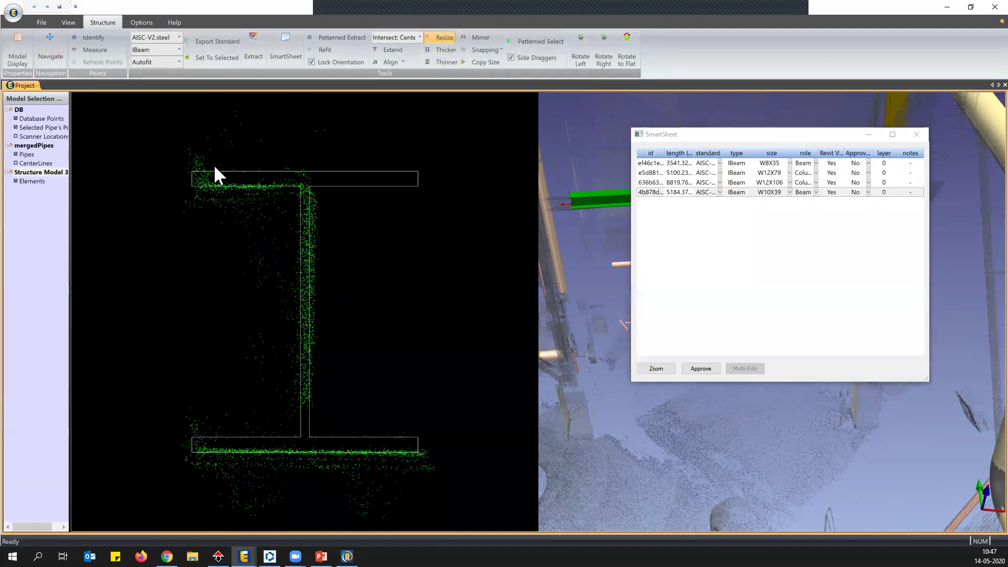
drag(192, 171, 424, 451)
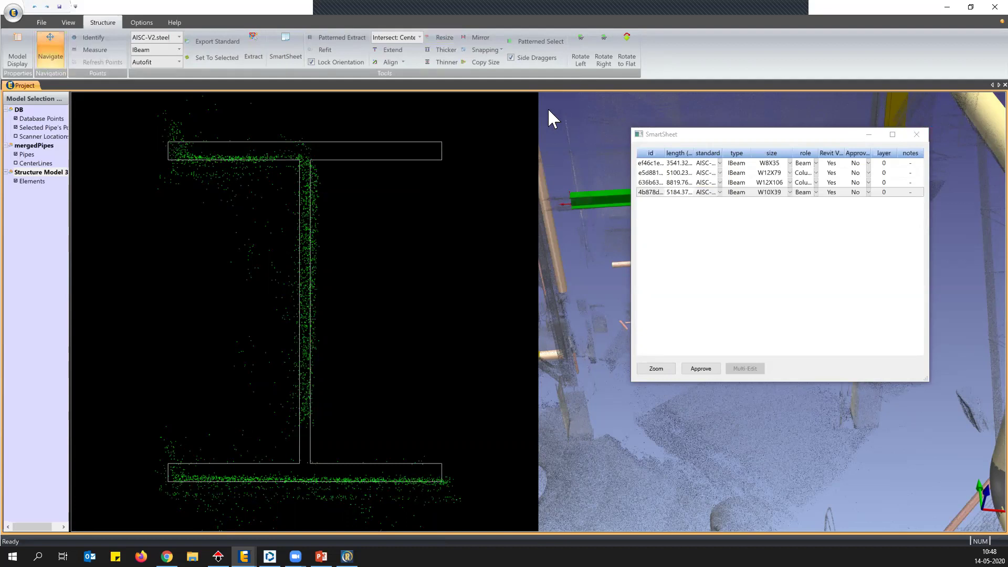
click(916, 135)
Step: Extend the horizontal beam to meet the yellow column near its end
drag(386, 251, 455, 272)
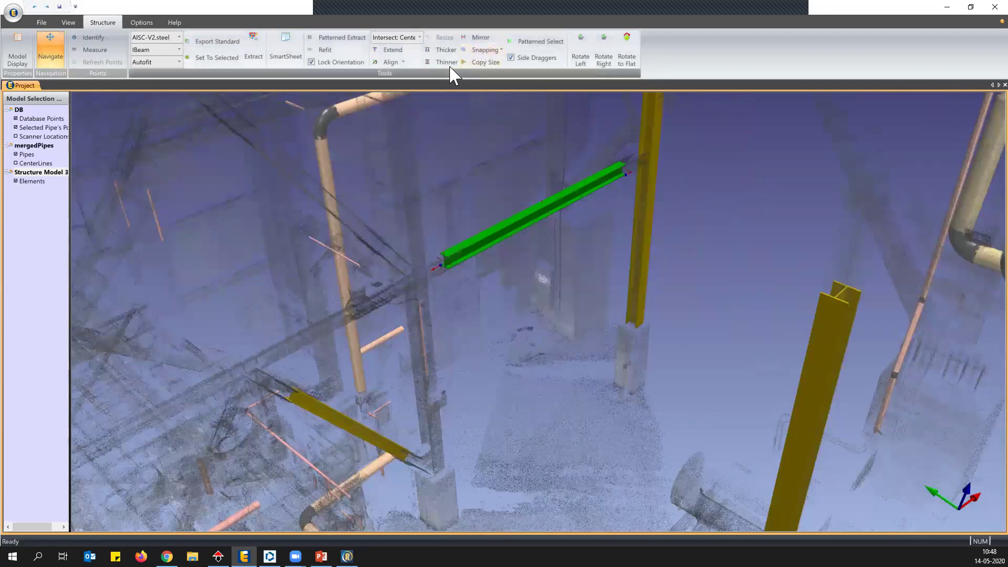
click(391, 49)
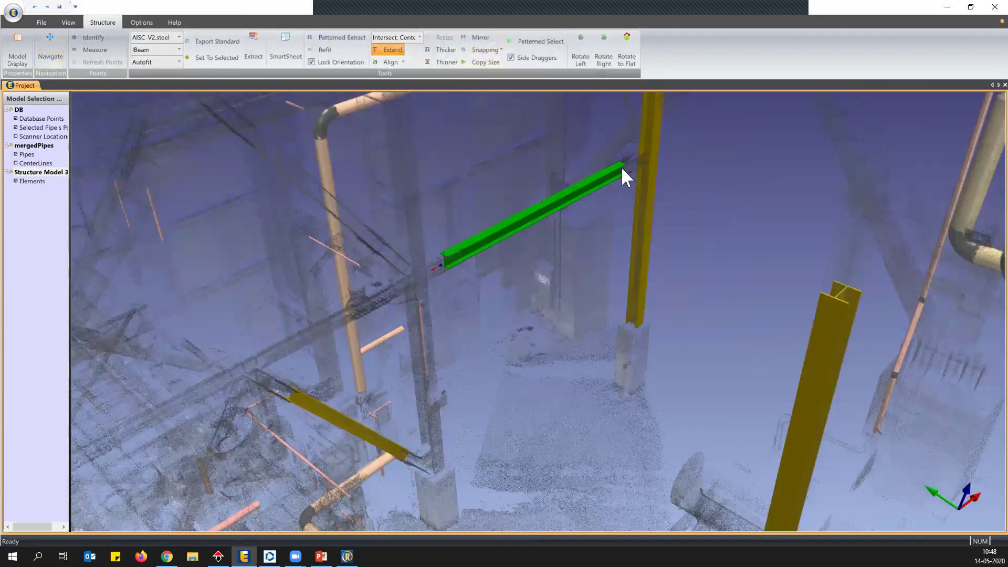
scroll(645, 142, up, 3)
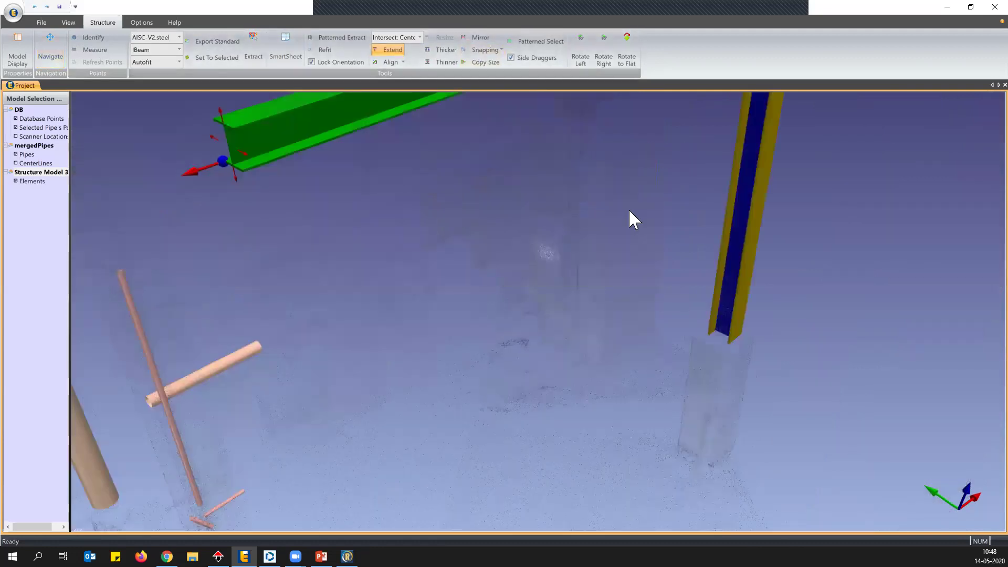
middle_drag(629, 209, 584, 222)
click(601, 155)
Step: Extract the unmodelled column at the horizontal beam's free end as an autofit AISC-V2.steel I-beam
scroll(613, 241, down, 5)
middle_drag(486, 332, 462, 307)
drag(404, 313, 509, 300)
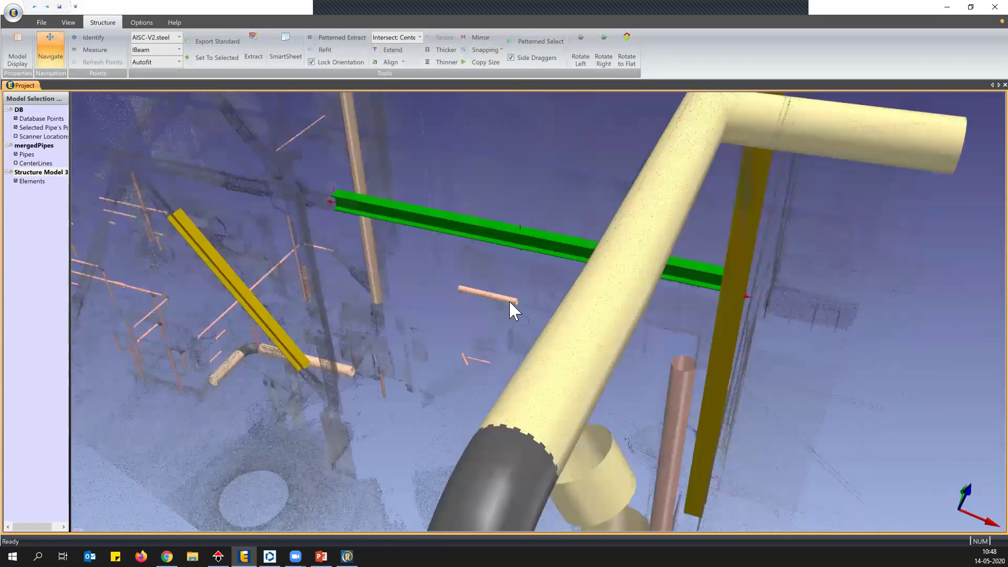
middle_drag(586, 275, 508, 312)
scroll(566, 302, up, 3)
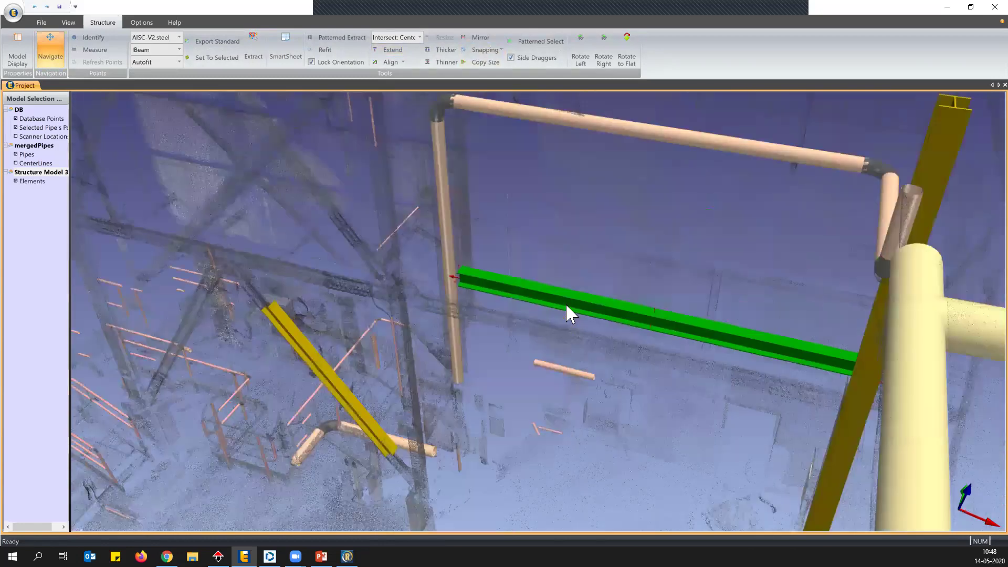
click(566, 303)
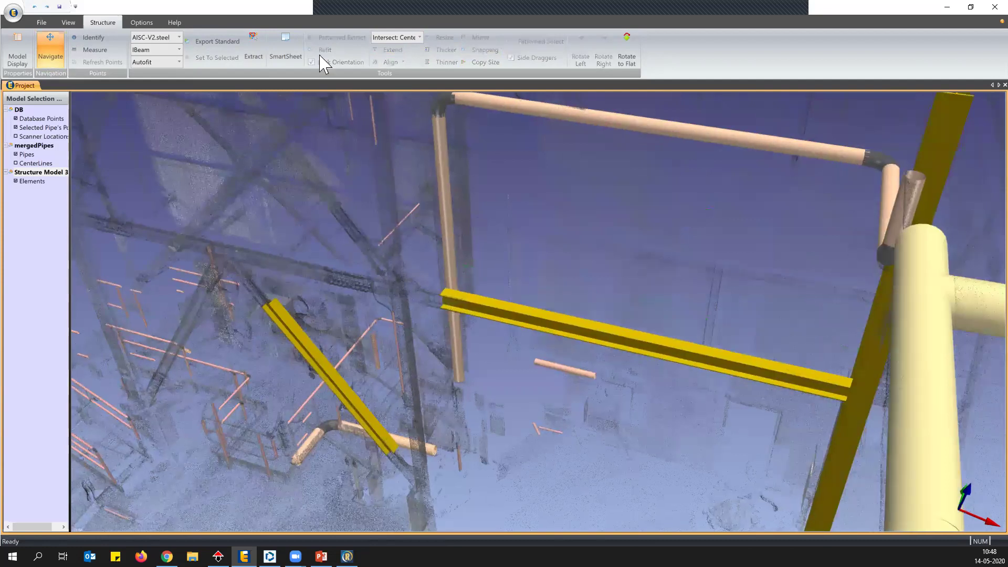
click(256, 44)
click(361, 143)
click(399, 140)
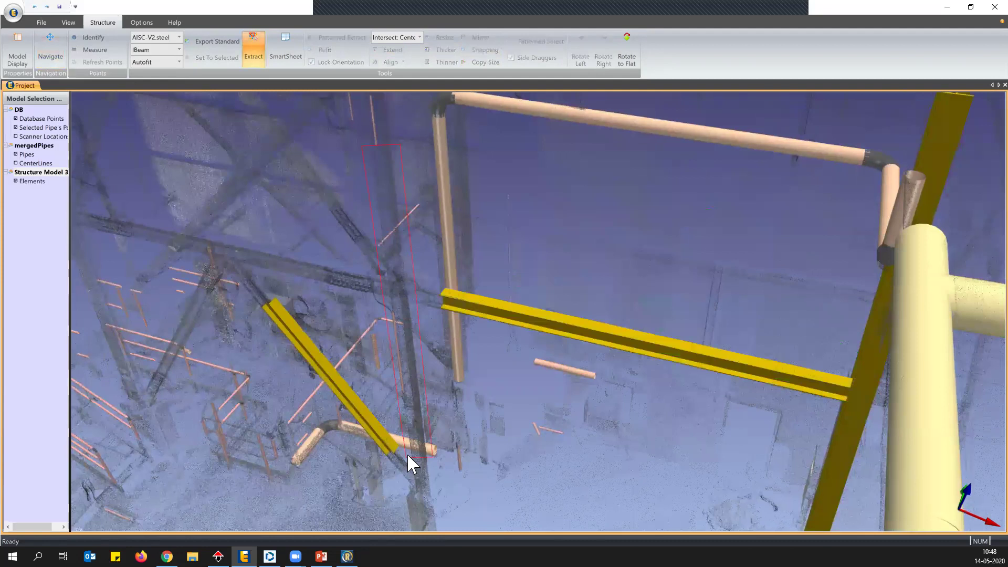
click(398, 223)
Step: Extend the horizontal beam's free end to the newly extracted column
drag(531, 314, 387, 232)
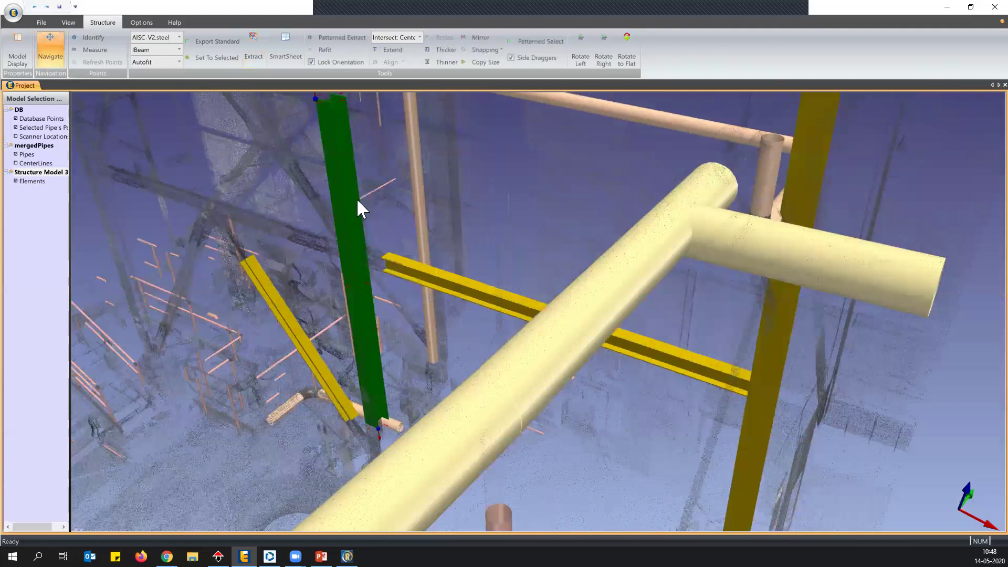
click(413, 269)
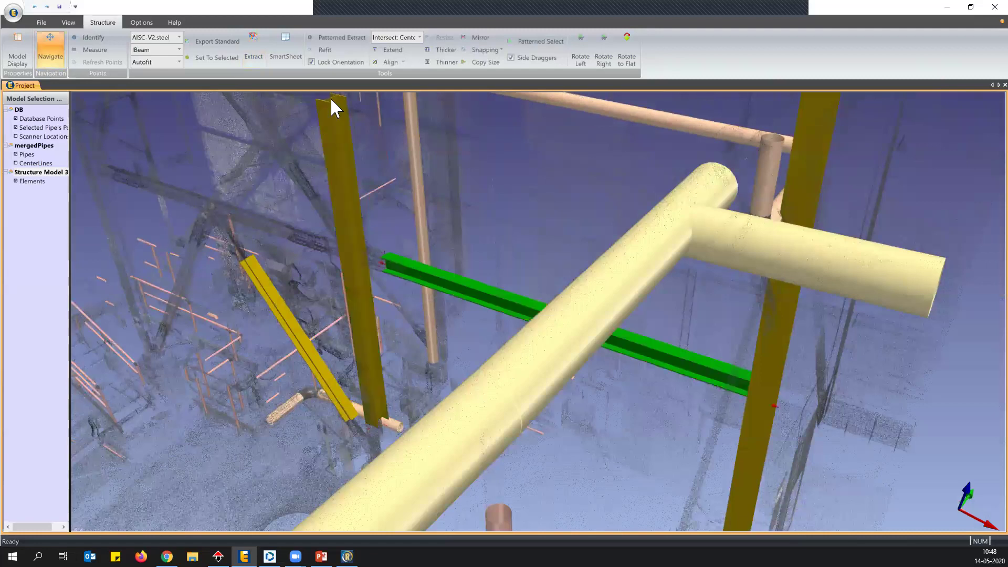
click(383, 52)
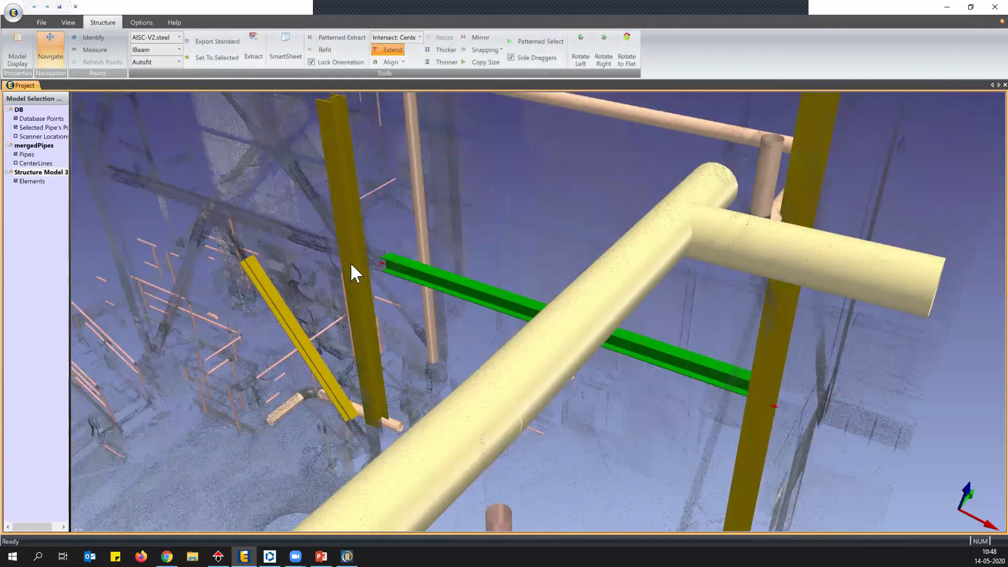
click(354, 236)
Step: View the whole modelled frame and examine the option for exporting the active model to Revit
drag(519, 231, 499, 324)
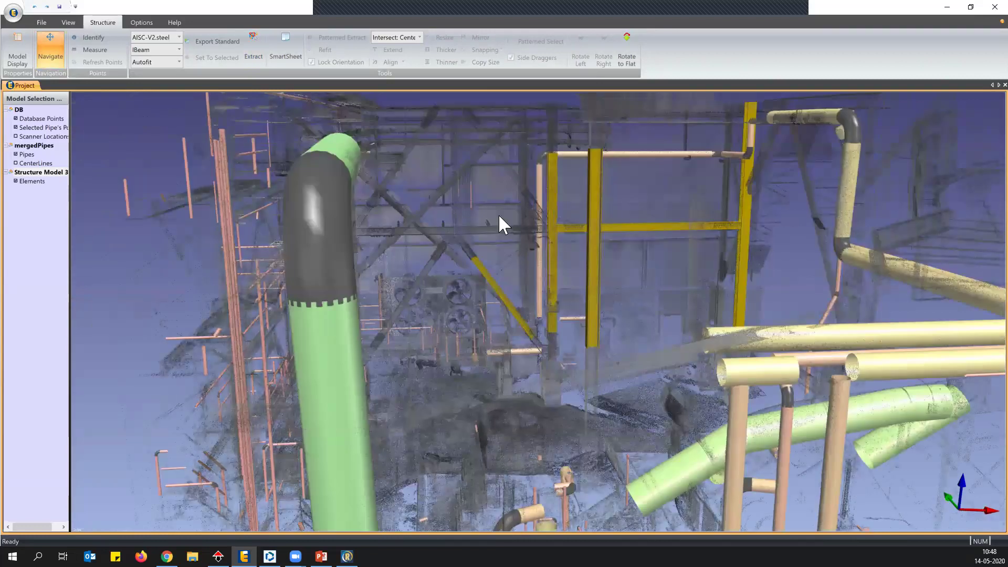
click(42, 22)
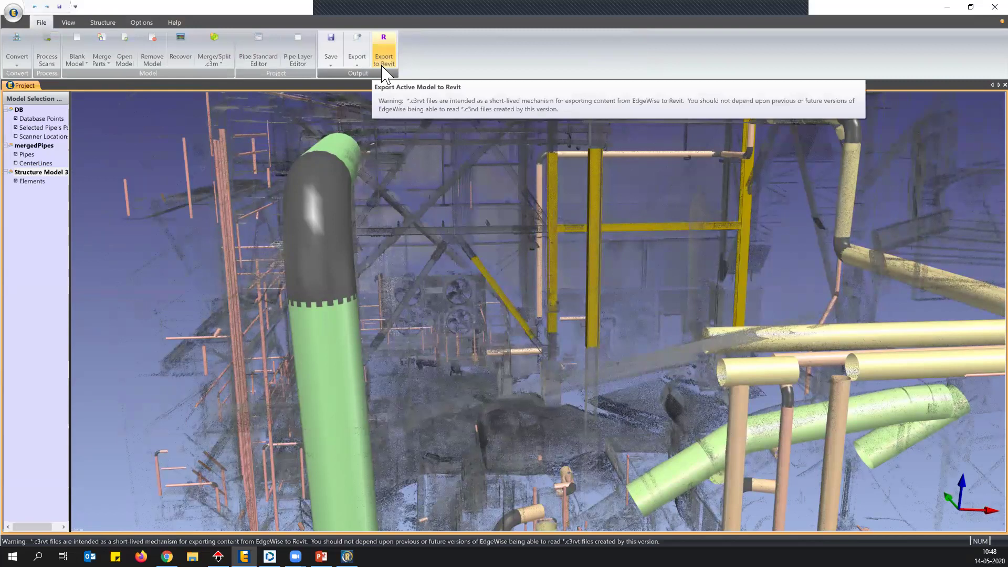
Step: Examine the export formats available for the structure model and for the mergedPipes model, and view the whole modelled plant
click(357, 55)
mouse_move(407, 110)
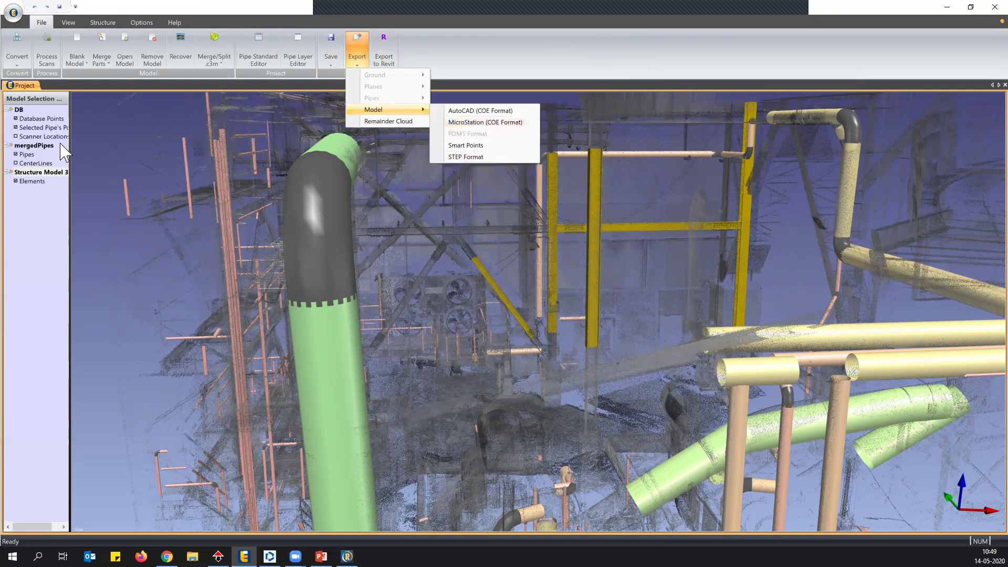
click(471, 122)
click(367, 62)
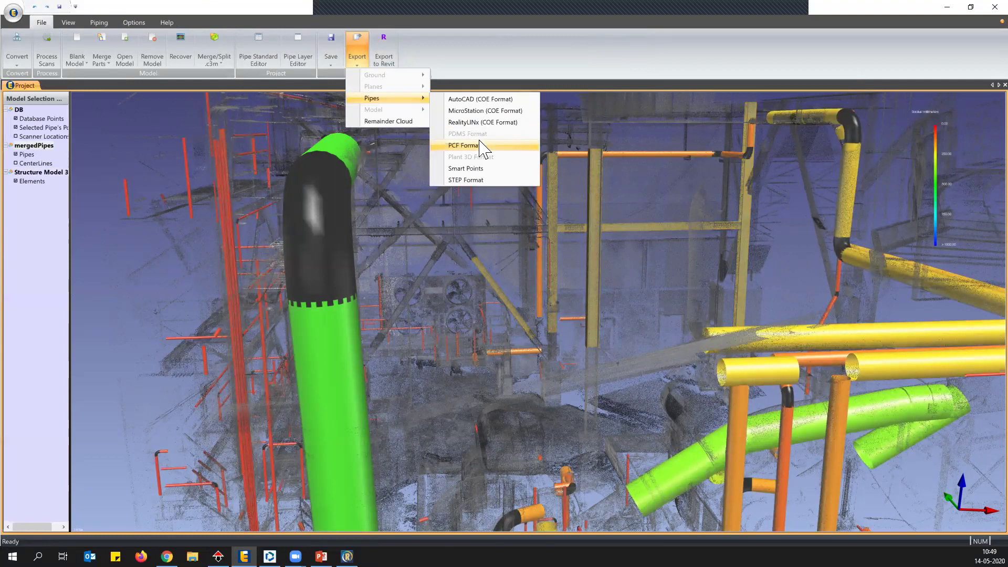
click(480, 67)
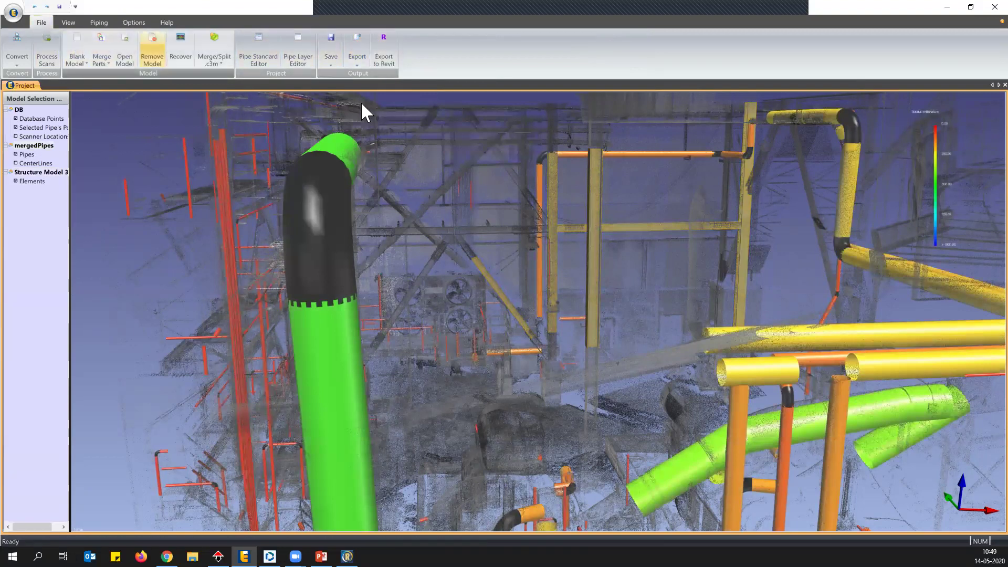
scroll(478, 185, down, 3)
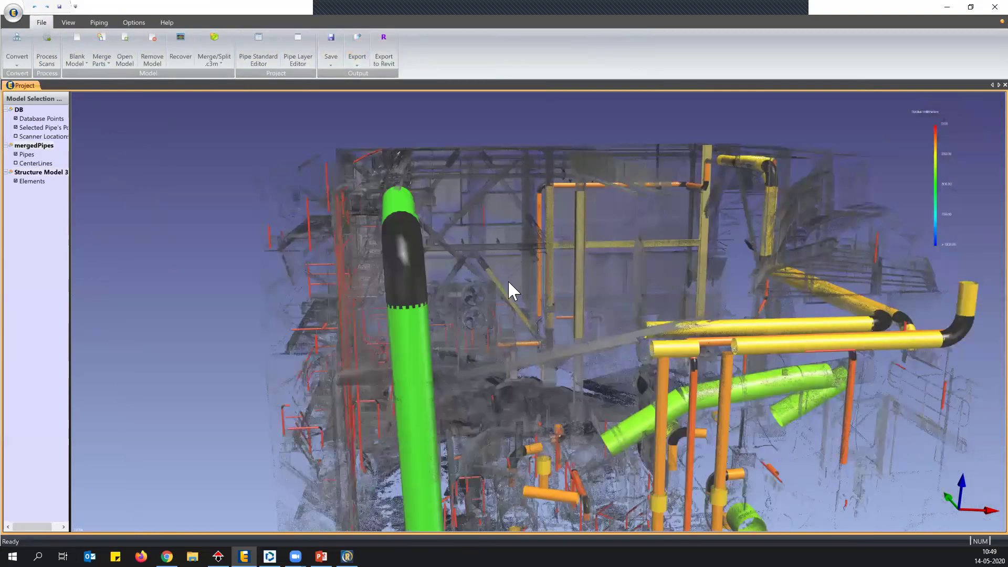
drag(486, 289, 456, 312)
Step: Switch to the PowerPoint slideshow and reveal the case-study content on viewing models in Trimble Connect
click(321, 556)
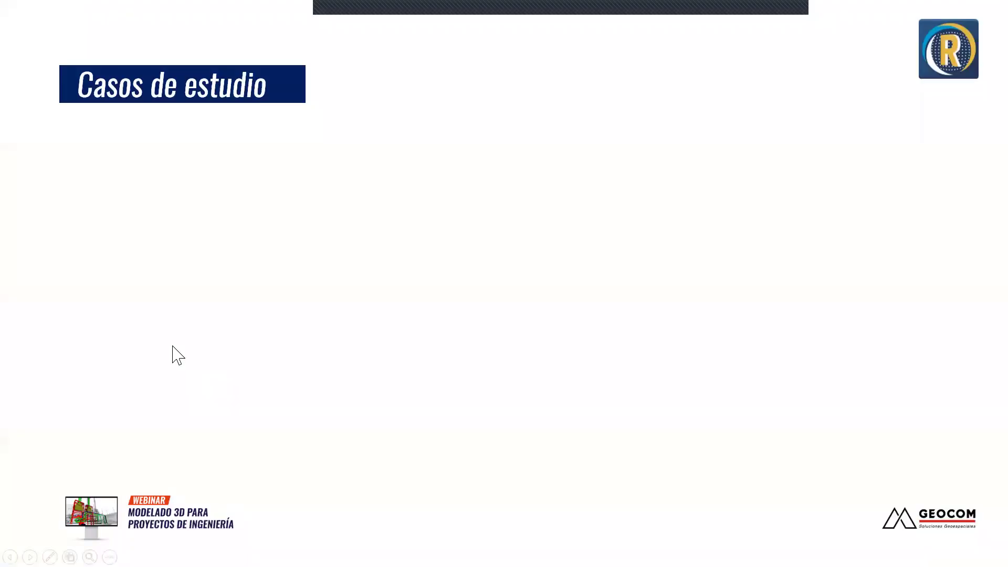
click(189, 236)
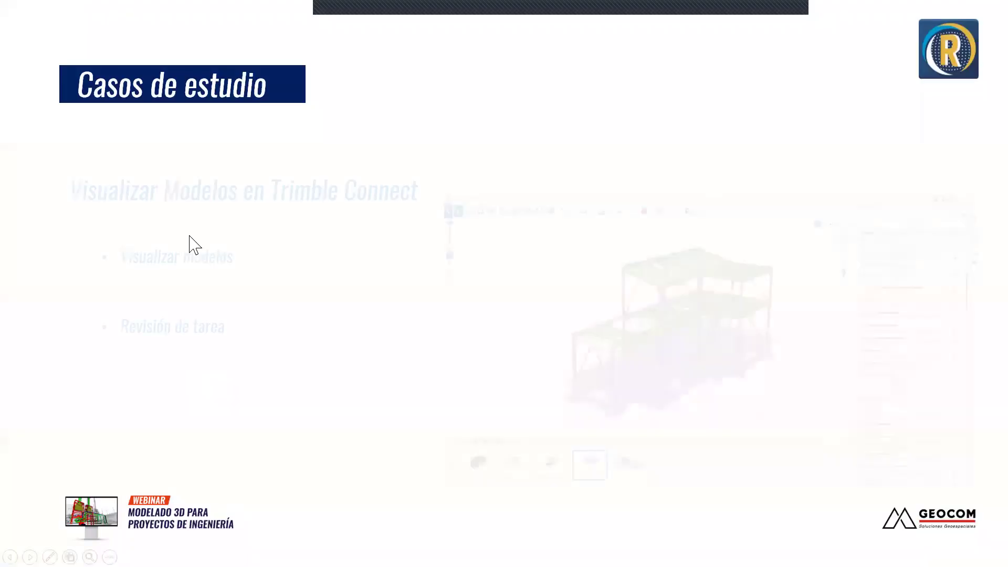